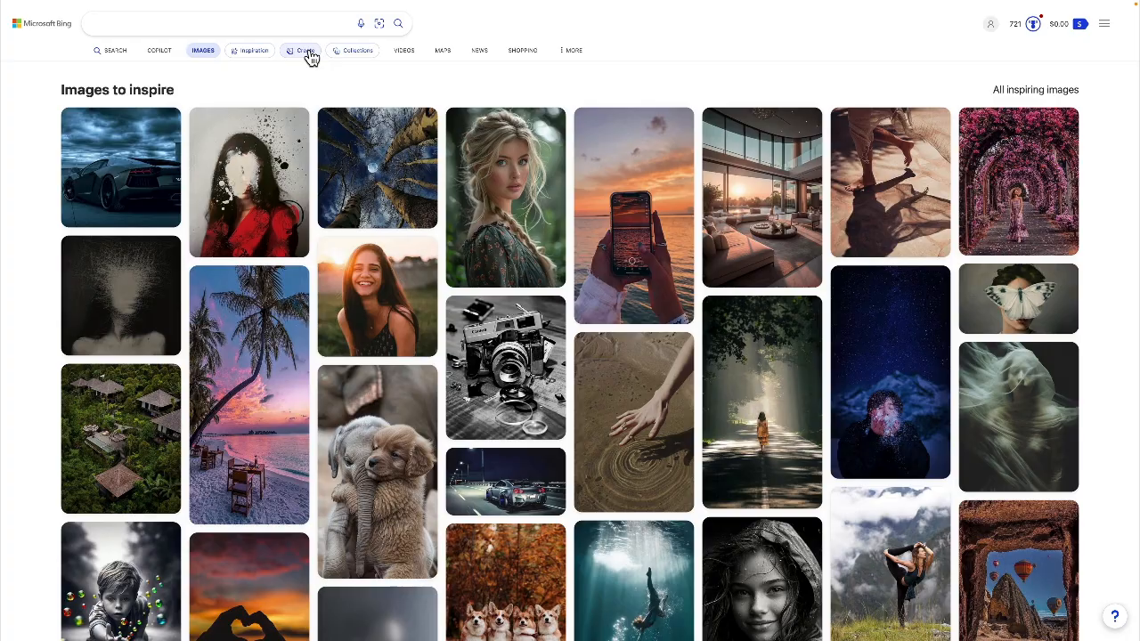
Open the "A field of tulips in different colors under a blue sky" example in Image Creator and copy its prompt text.
left_click(307, 52)
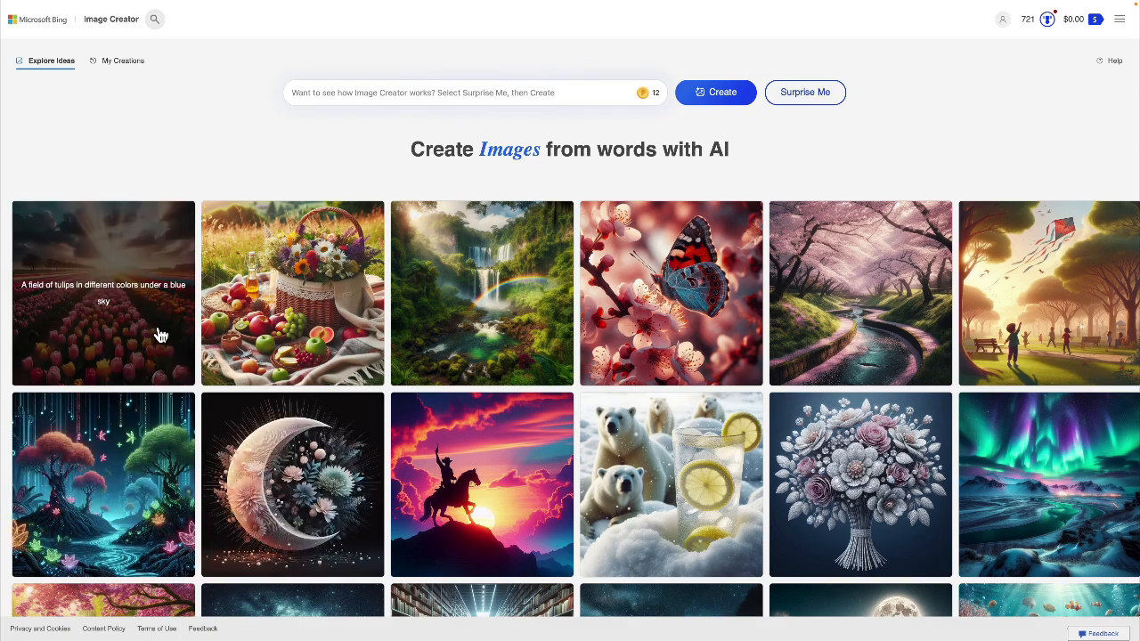
left_click(153, 257)
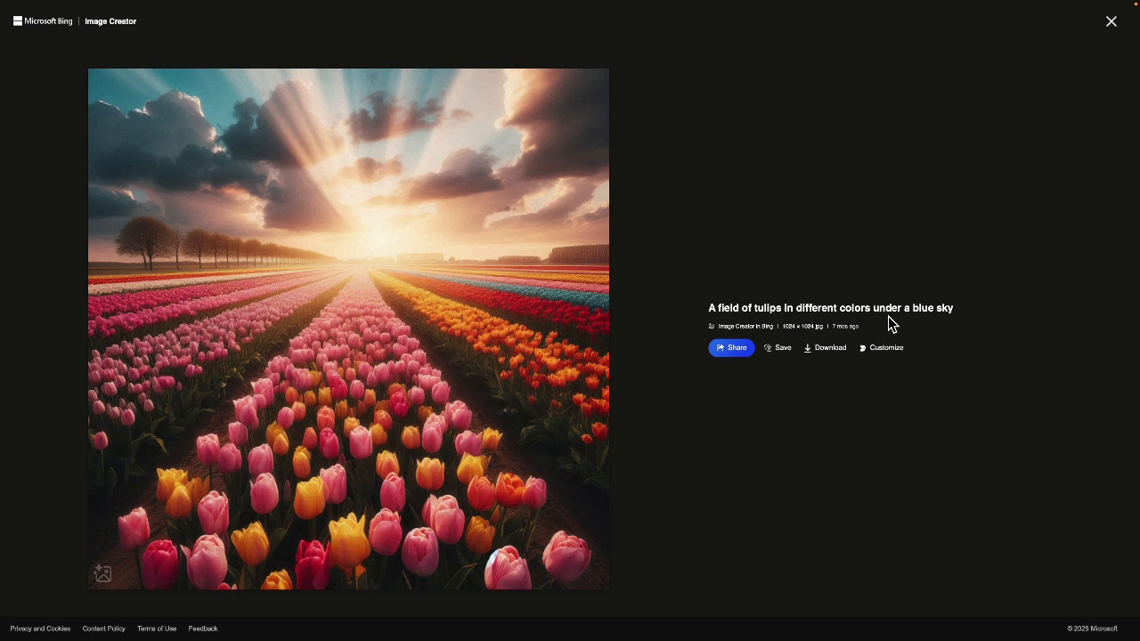
double_click(955, 310)
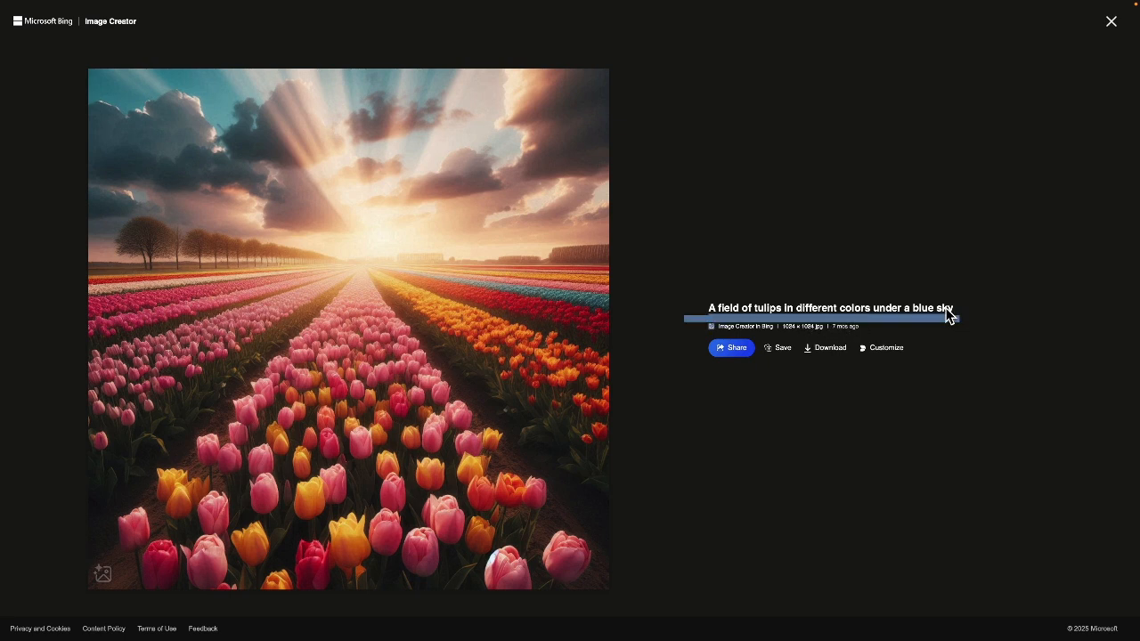
double_click(945, 310)
triple_click(947, 312)
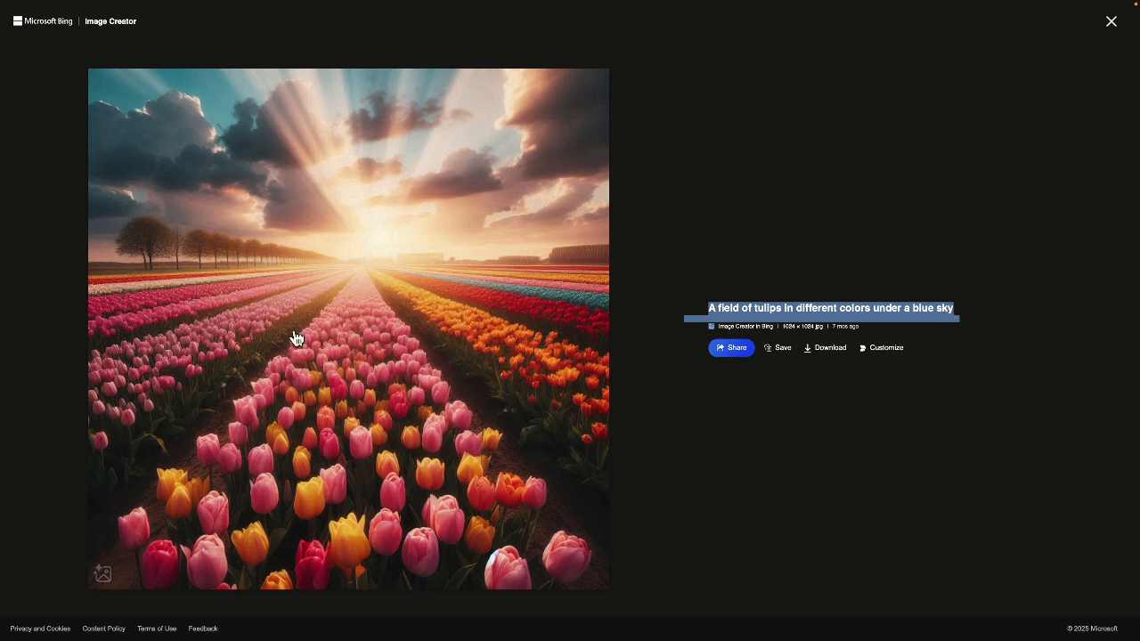
right_click(877, 312)
left_click(904, 354)
left_click(767, 236)
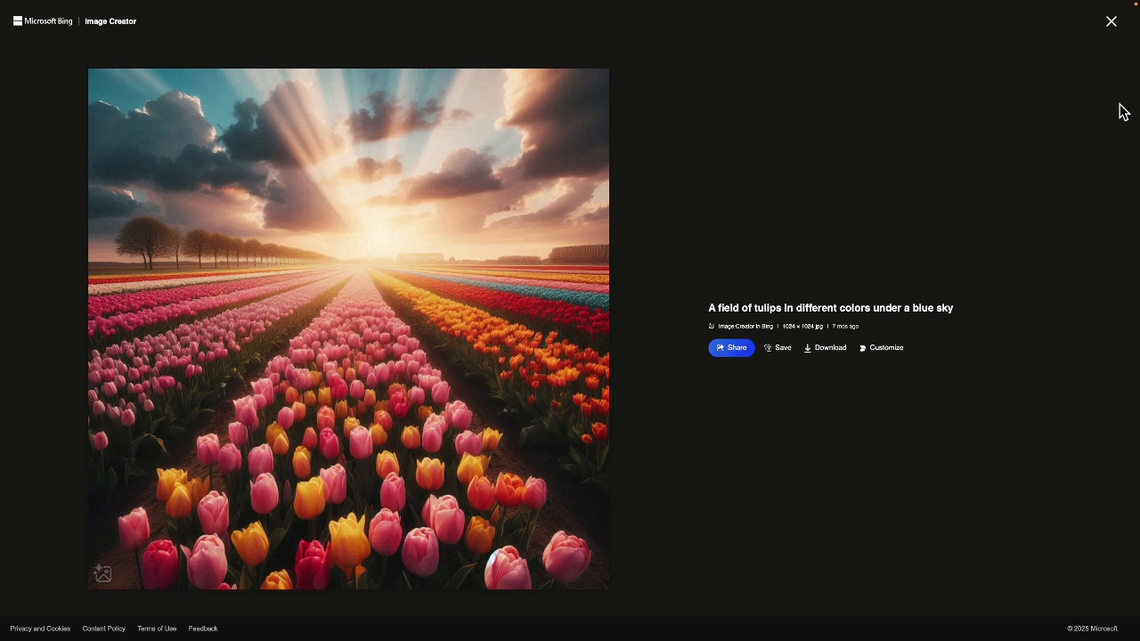
Close the example image and generate images from the copied prompt "A field of tulips in different colors under a blue sky".
left_click(1111, 23)
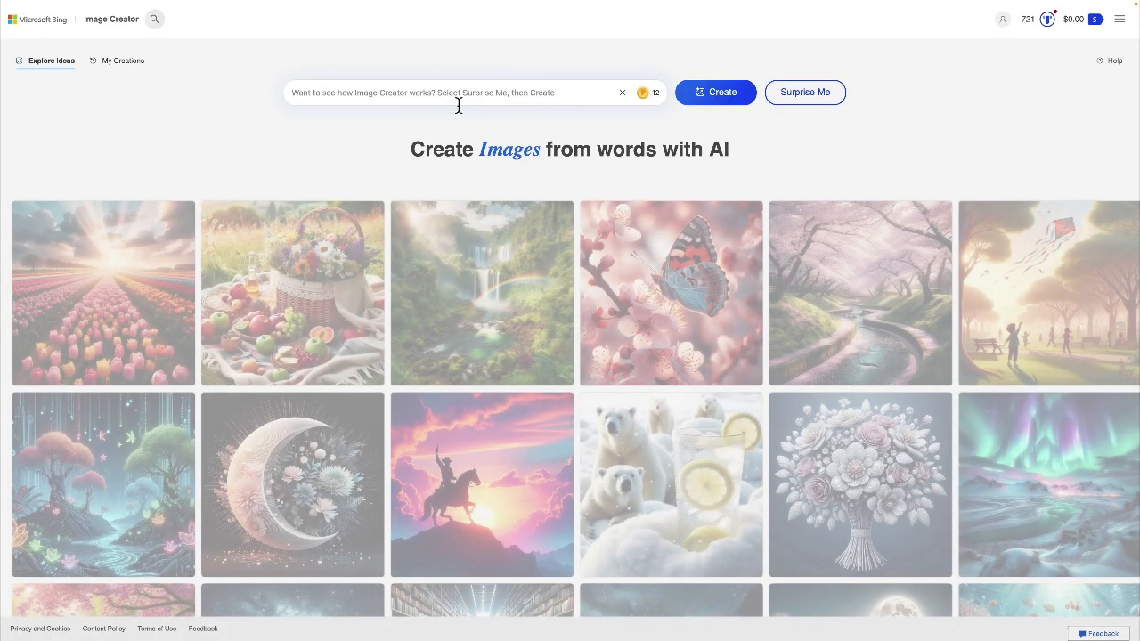
key("ctrl+v")
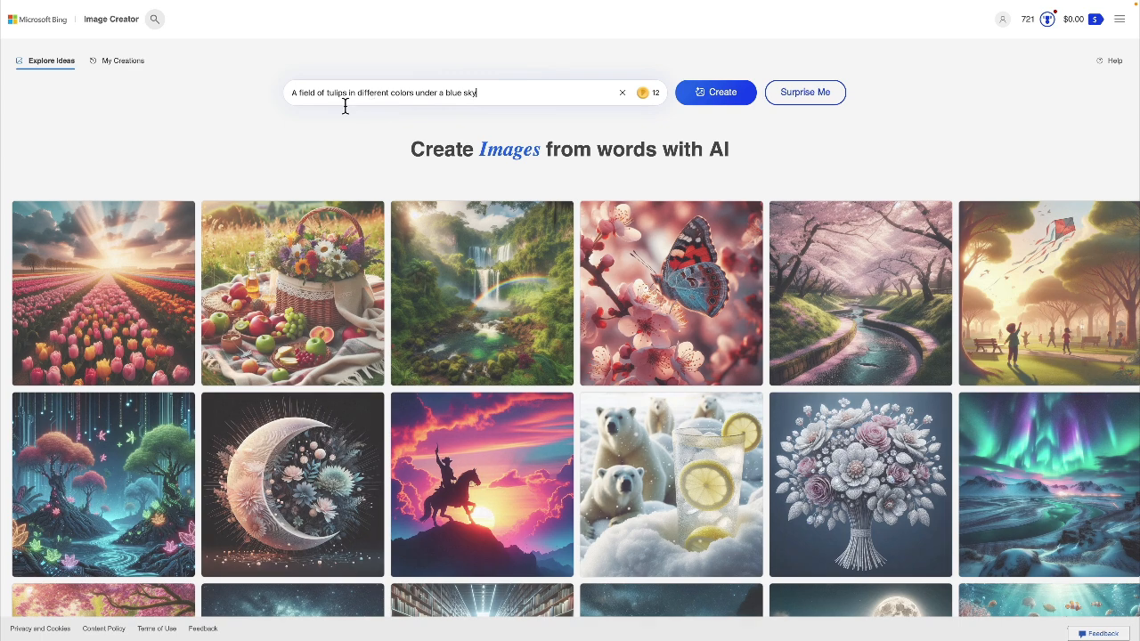
left_click(718, 96)
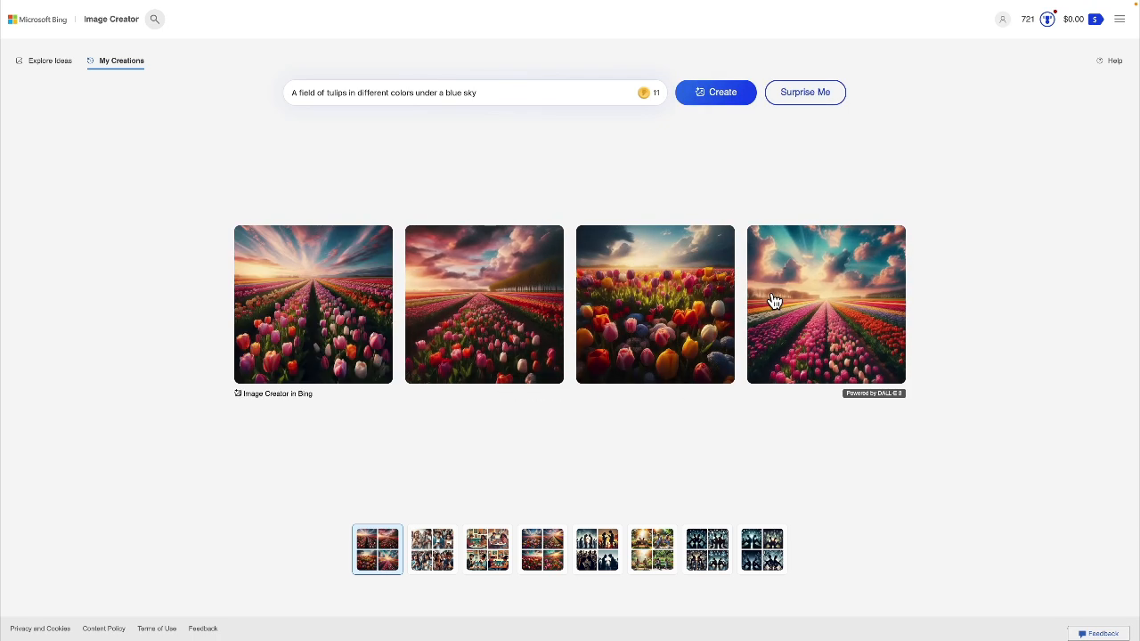
Look through the four generated tulip field images at full size, starting with the first, and return to the results.
left_click(321, 309)
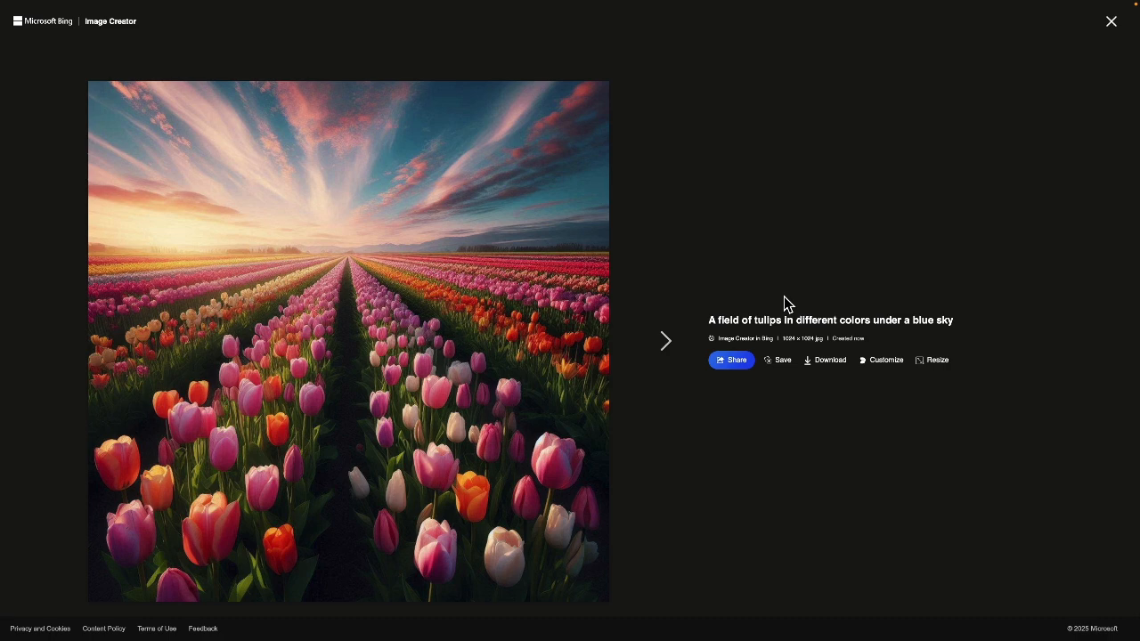
key("Right")
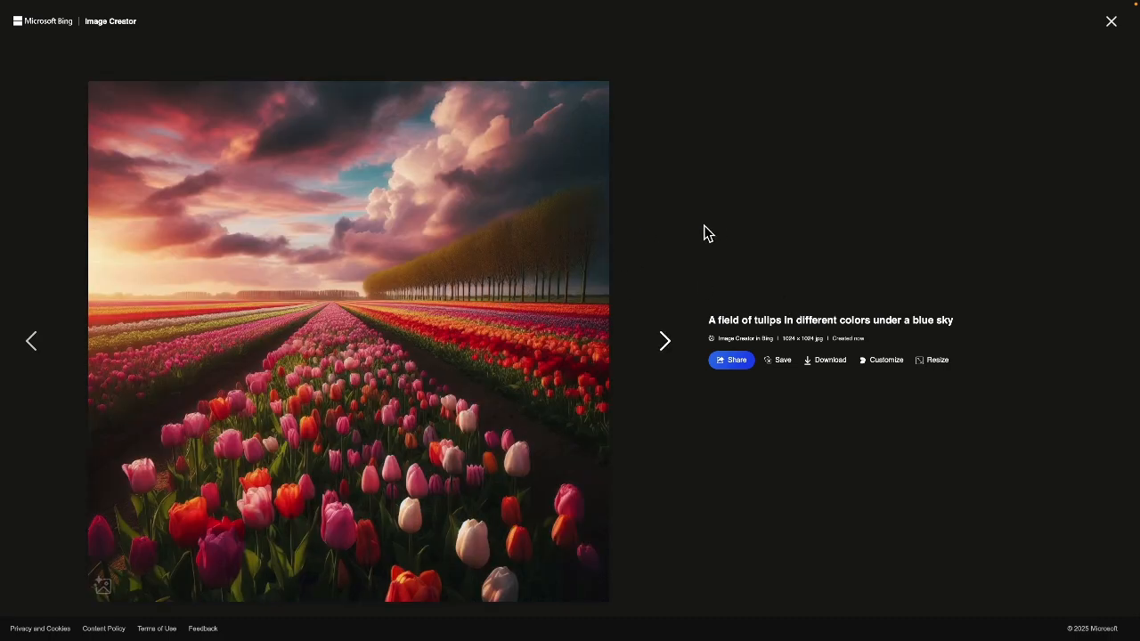
key("Right")
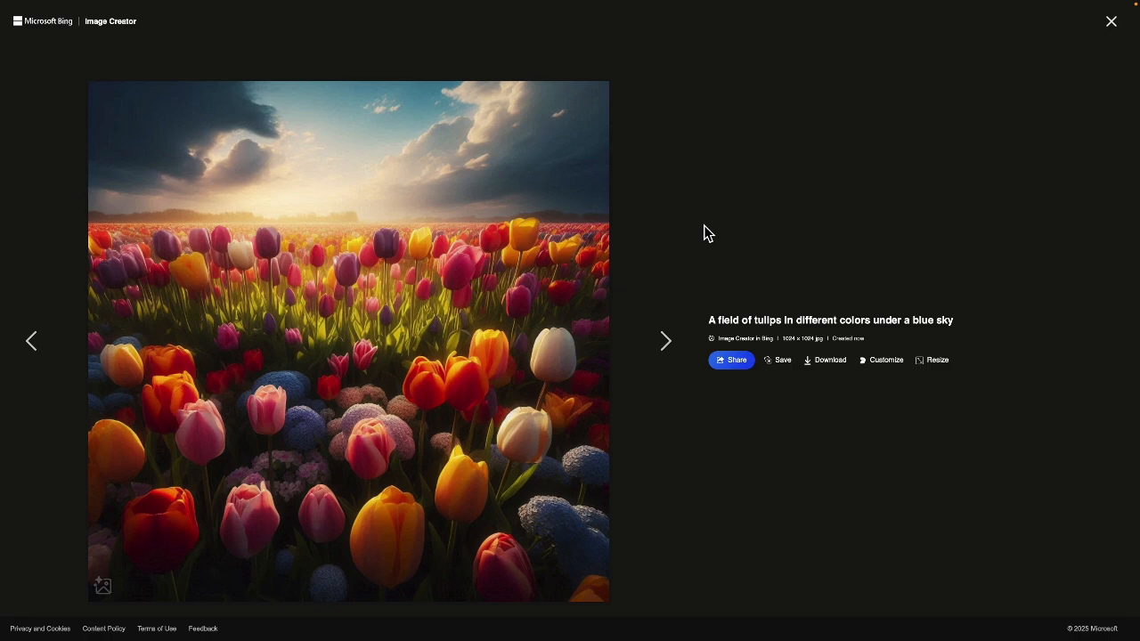
key("Right")
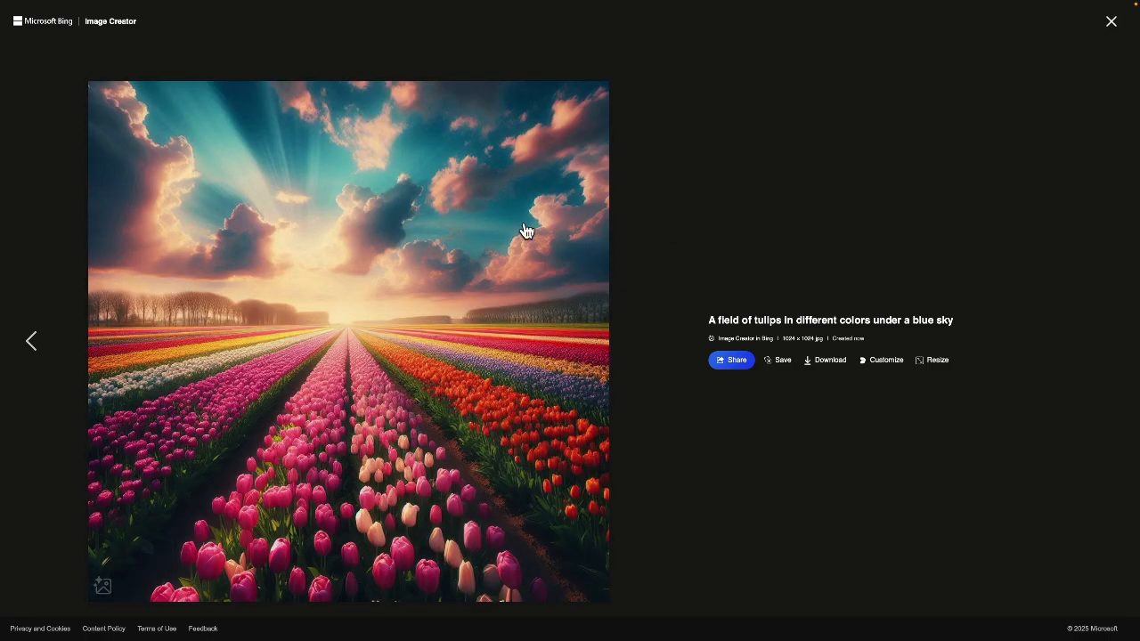
left_click(1112, 23)
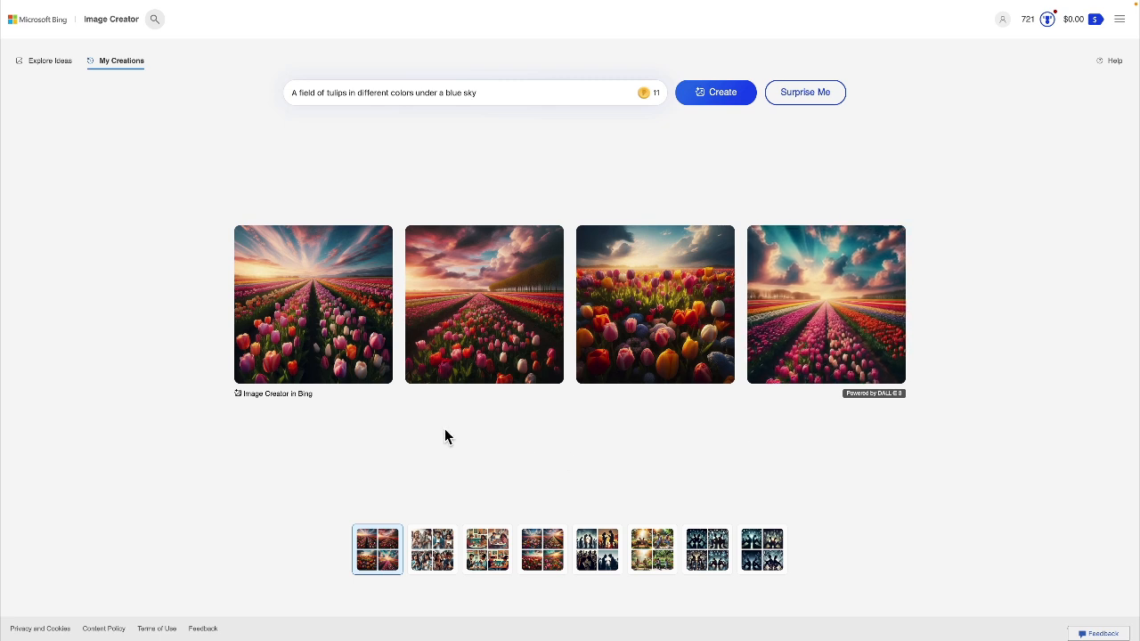
Clear the tulip prompt from the image description field and make the field ready for a new prompt.
left_click_drag(520, 96, 287, 93)
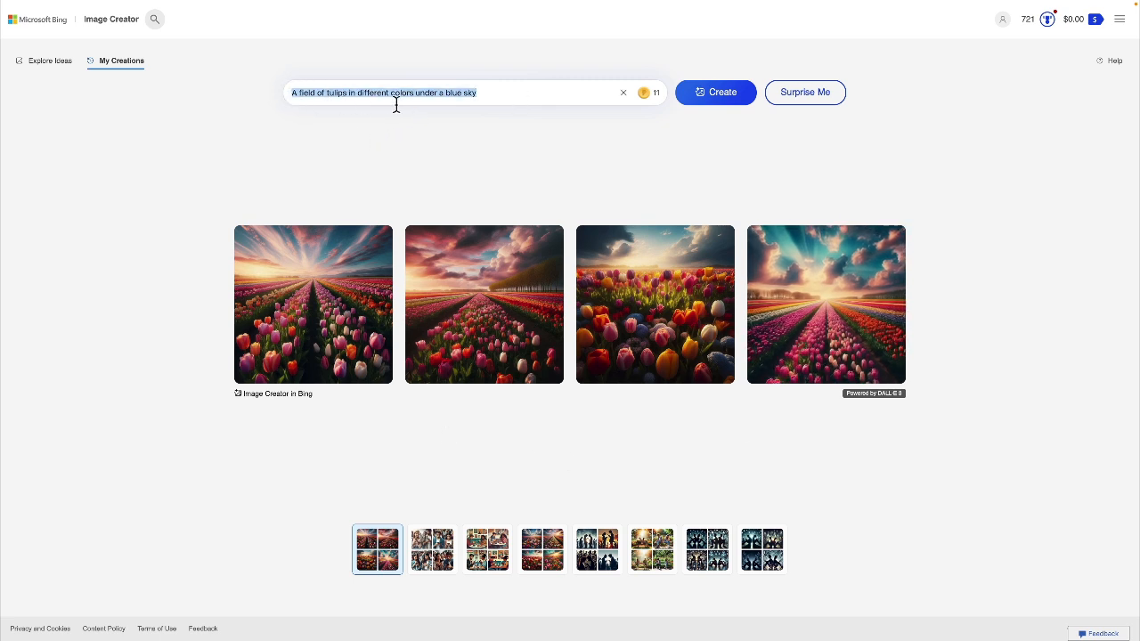
key("BackSpace")
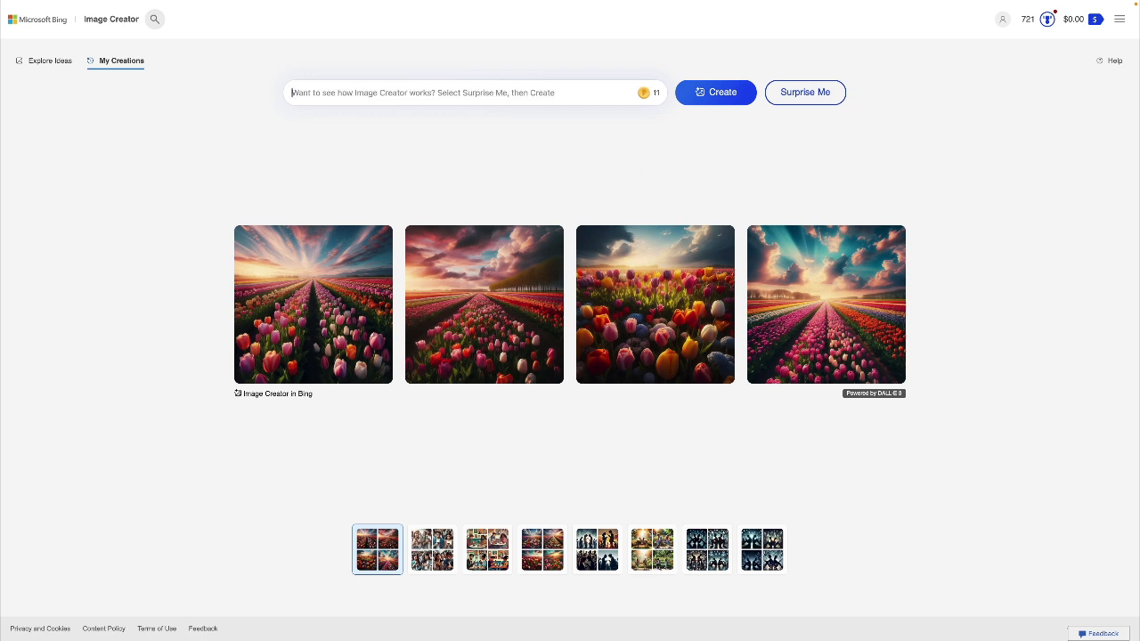
left_click(452, 103)
Switch to the Word essay "The Double-Edged Sword of Social Media and Friendship" and review its sections for image ideas.
key("ctrl+Right")
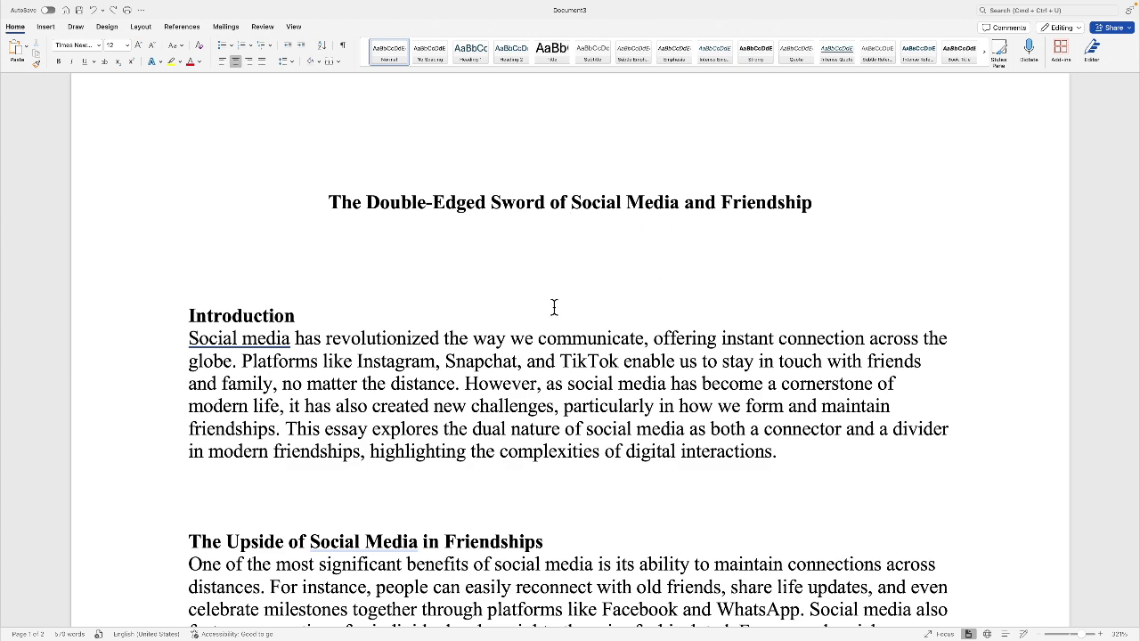
scroll(553, 307, "down", 2)
scroll(553, 307, "down", 7)
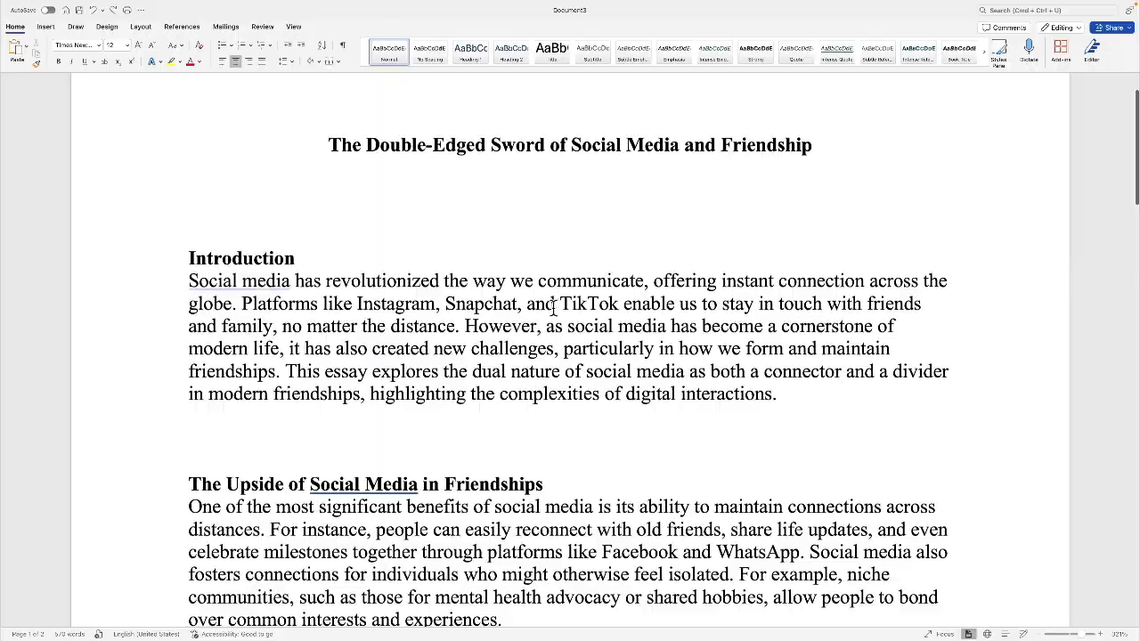
scroll(554, 308, "down", 15)
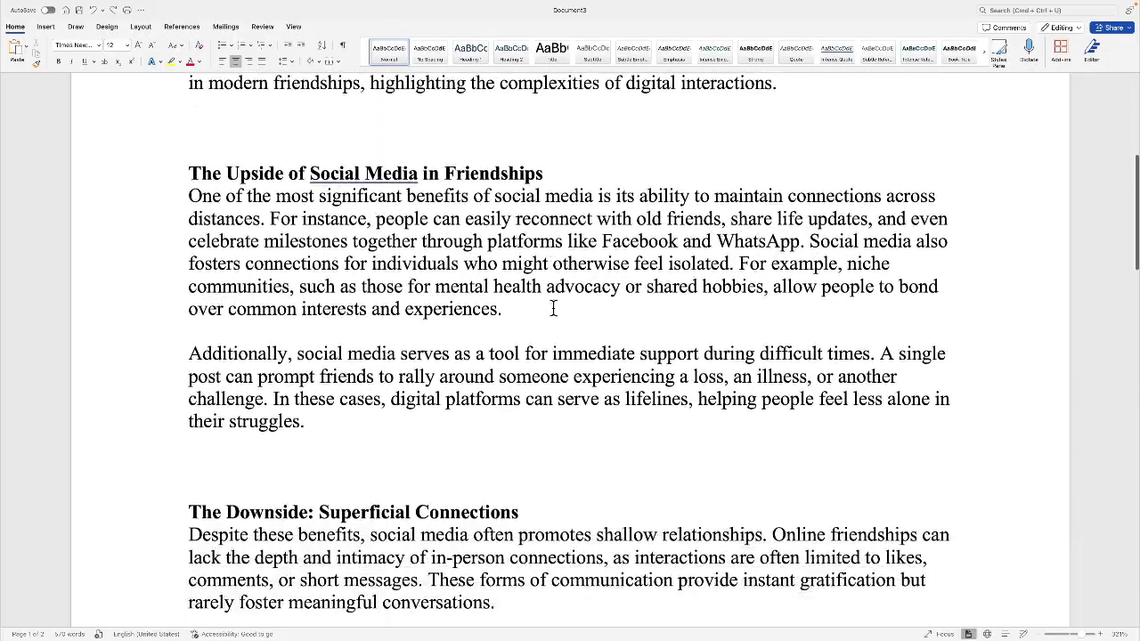
scroll(553, 307, "up", 20)
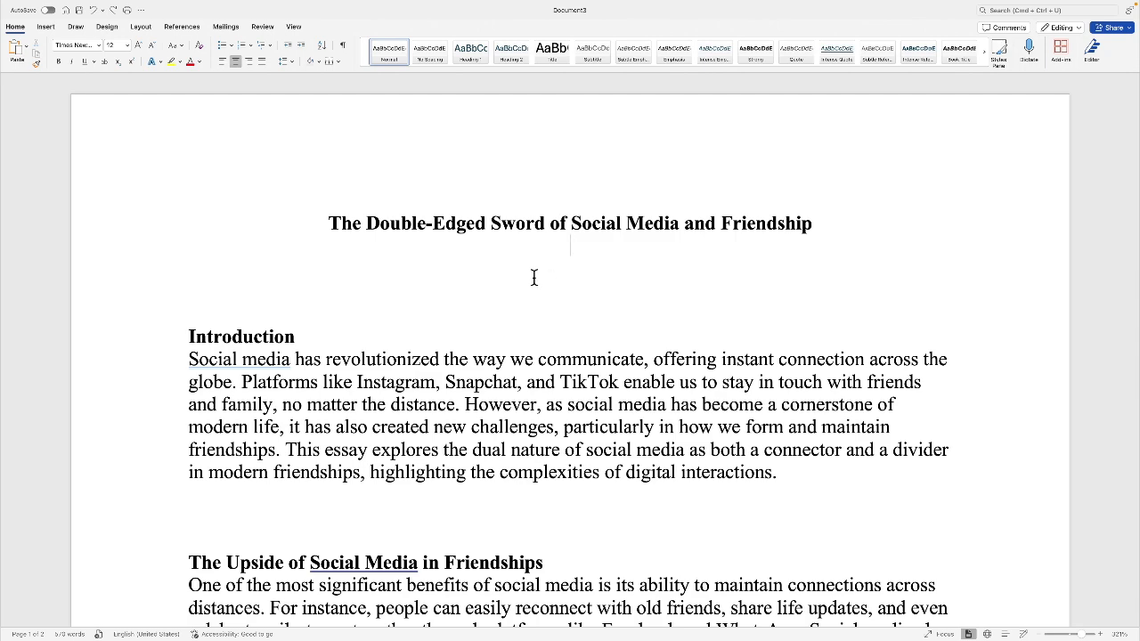
Switch back to Image Creator and generate images from the prompt "two people looking lonely staring at glowing cell phones".
key("ctrl+Left")
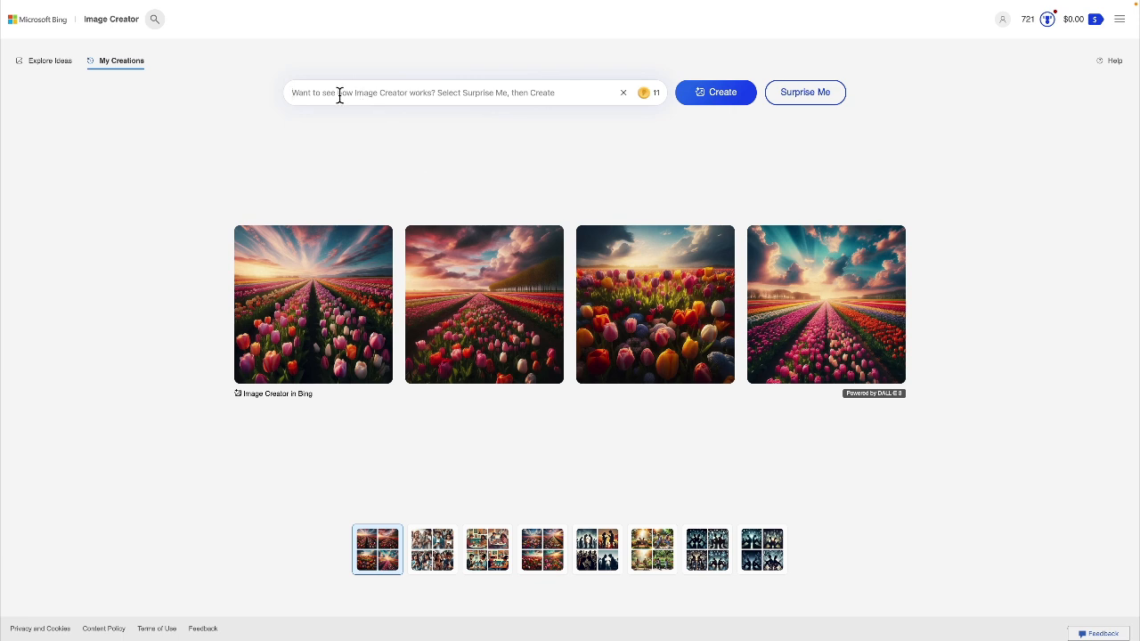
type("tw")
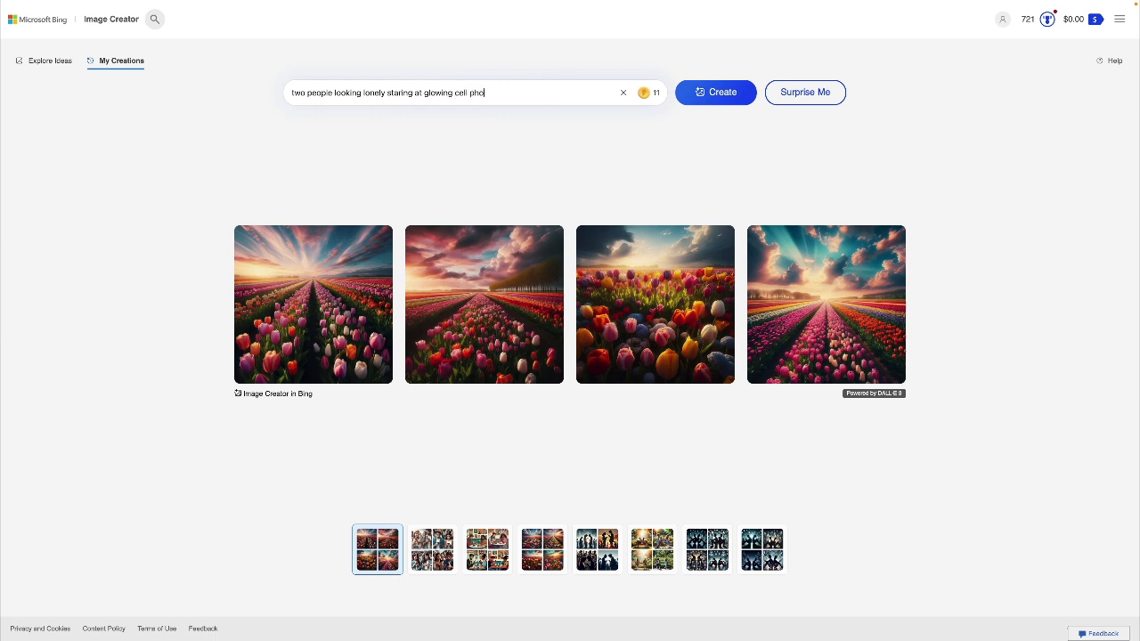
left_click(696, 98)
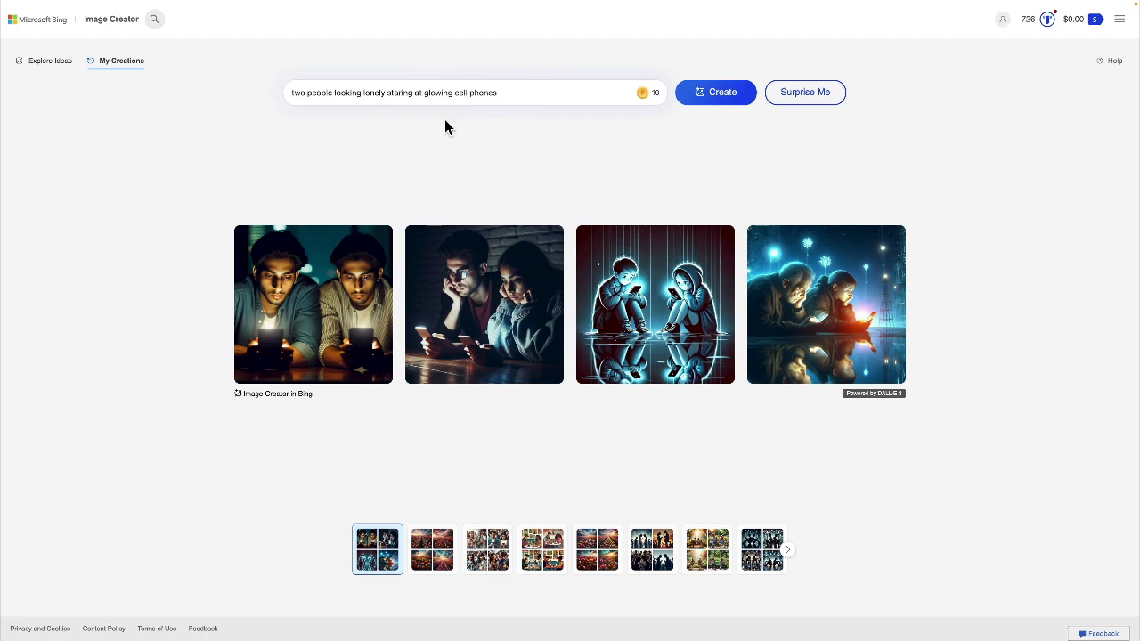
Examine each of the four generated images of lonely people with phones at full size and return to the results.
left_click(342, 269)
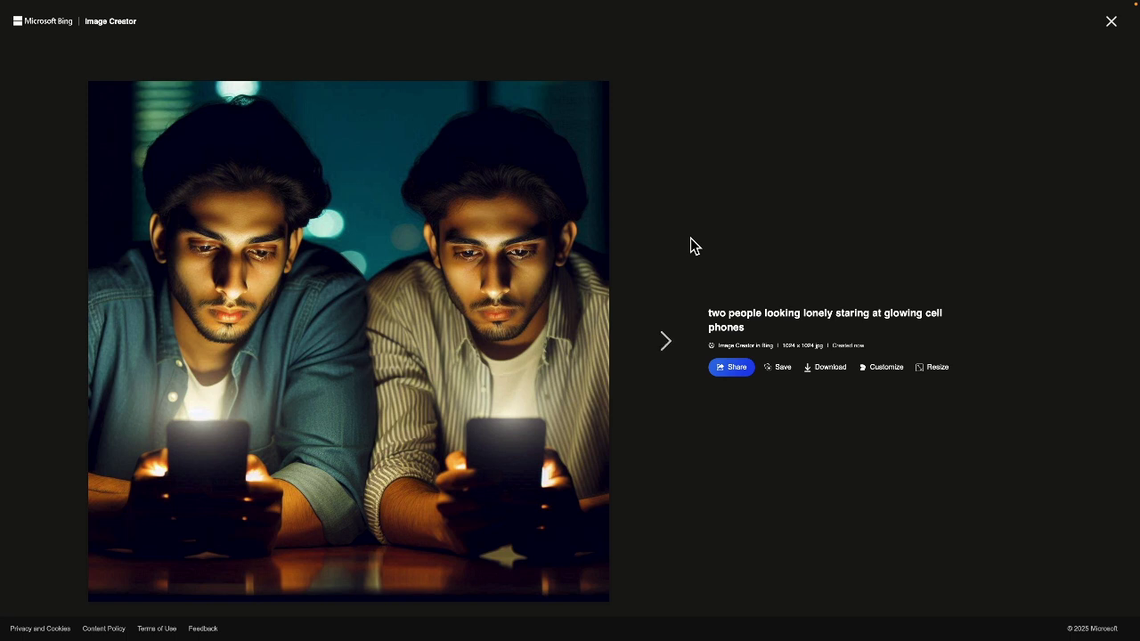
key("Right")
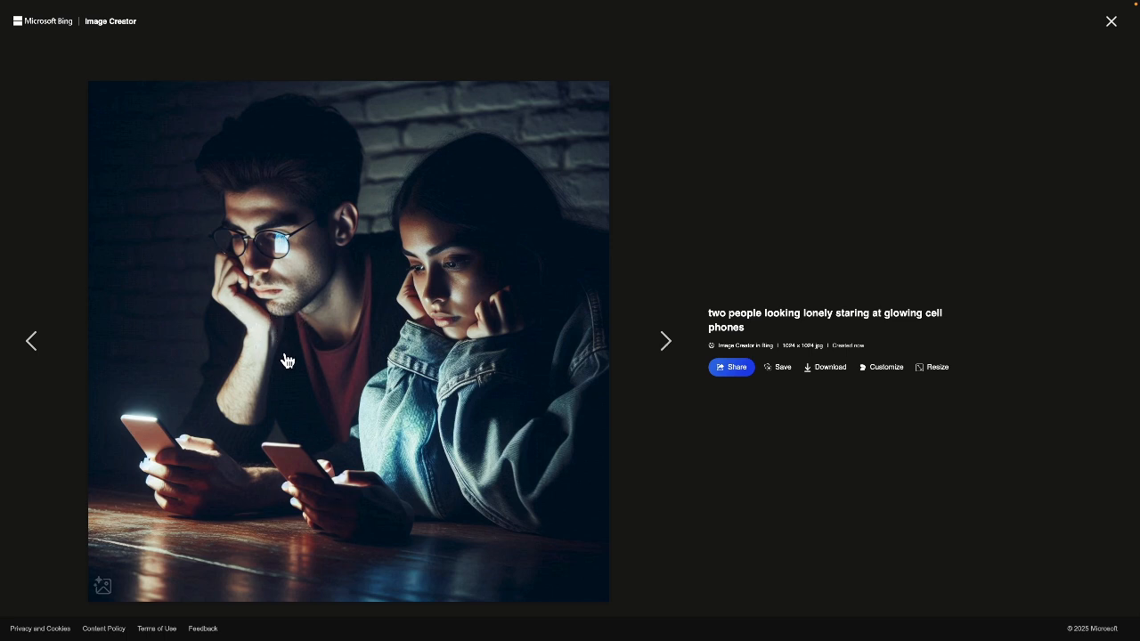
left_click(660, 341)
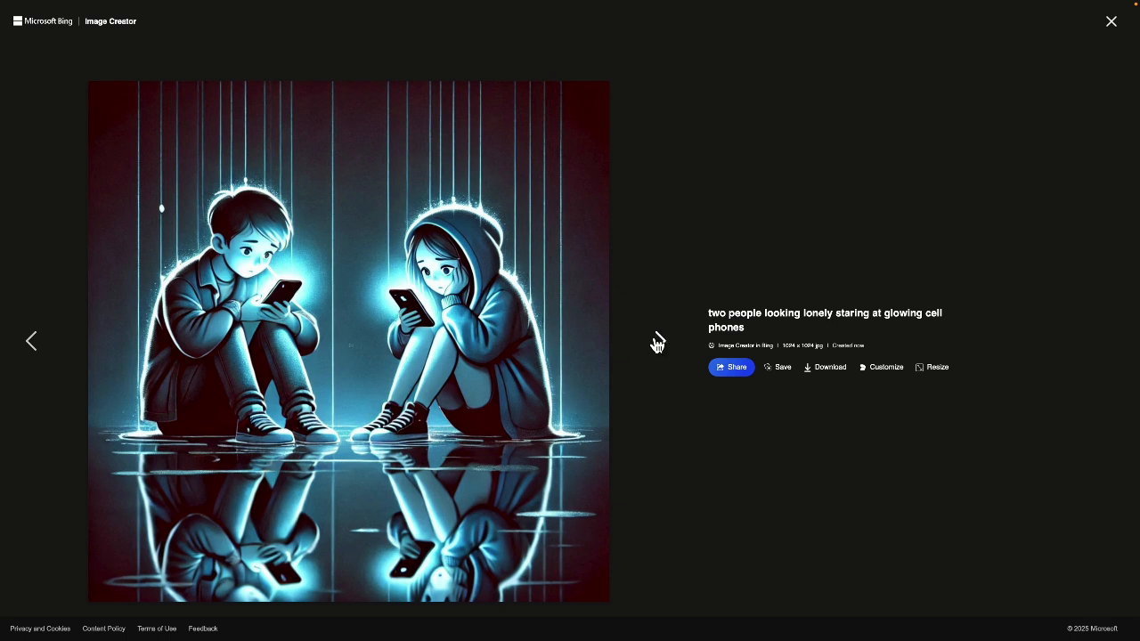
left_click(658, 342)
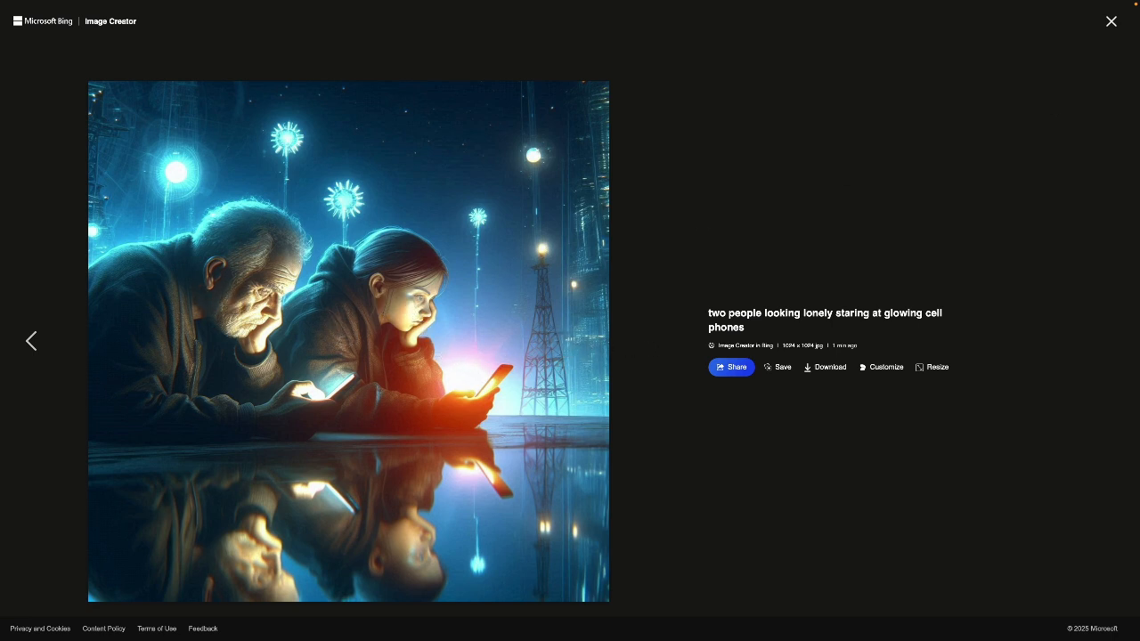
left_click(1110, 24)
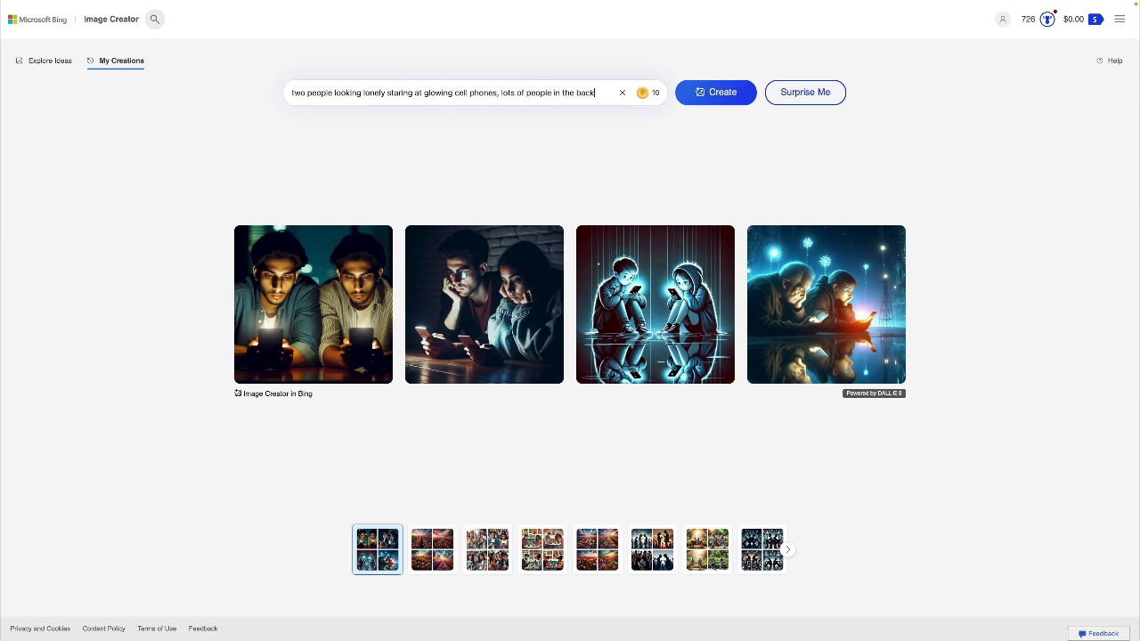
Extend the prompt with ", lots of people in the background" and put "silhouette of" before "two people".
type("und")
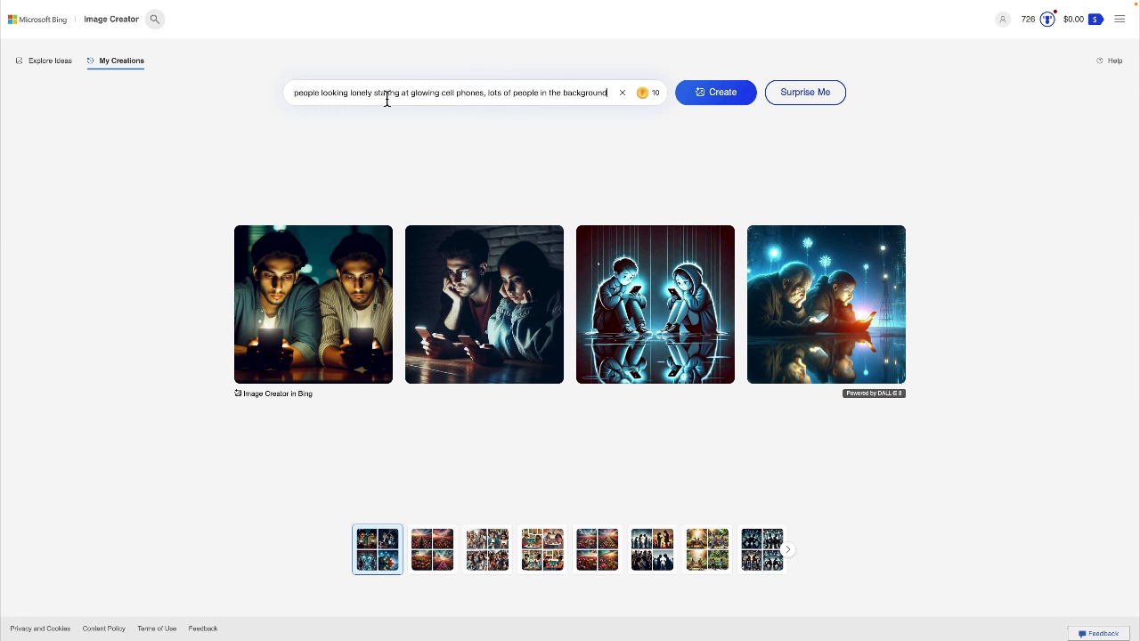
left_click_drag(387, 100, 292, 100)
left_click(292, 99)
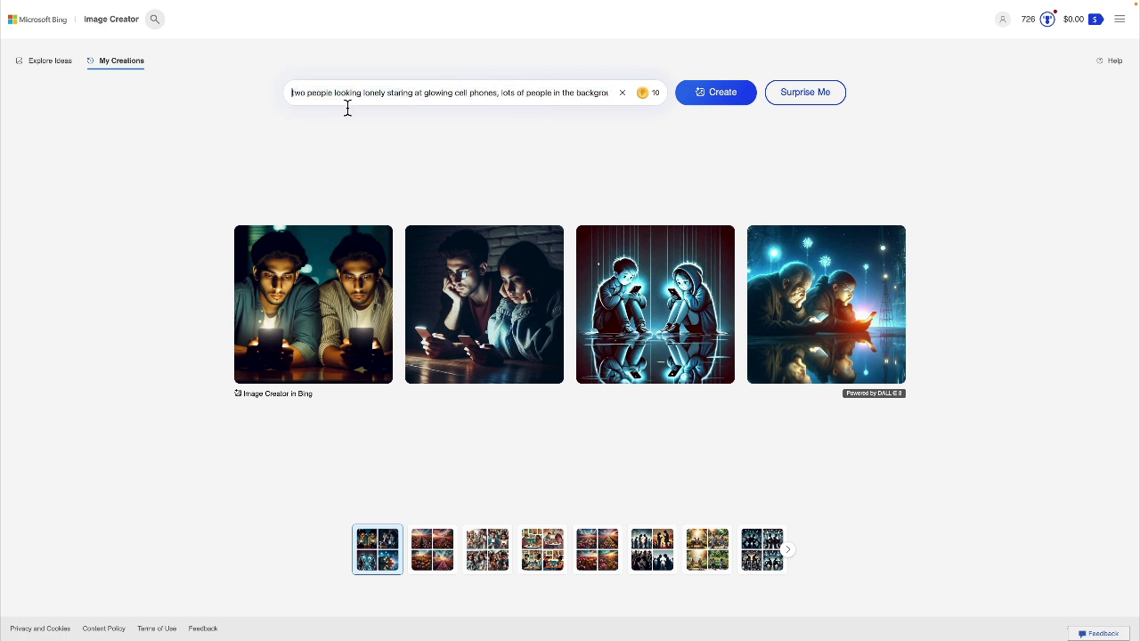
type("silhouette of two")
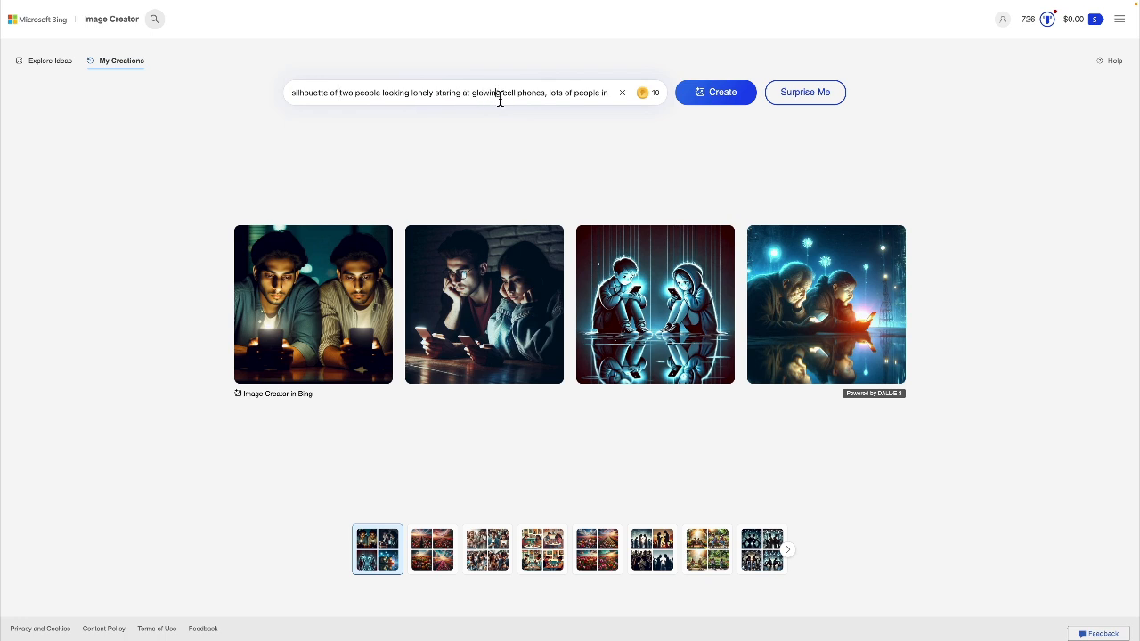
Append "also staring at their phones" to the end of the prompt and generate the new images.
left_click_drag(499, 100, 609, 95)
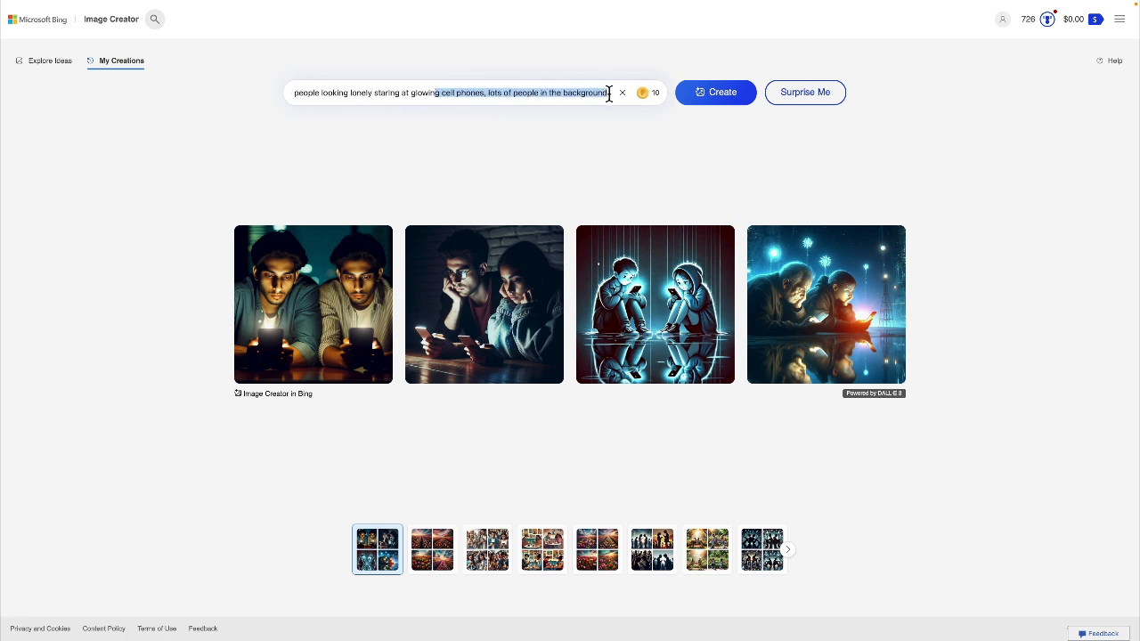
left_click(609, 94)
type("also st")
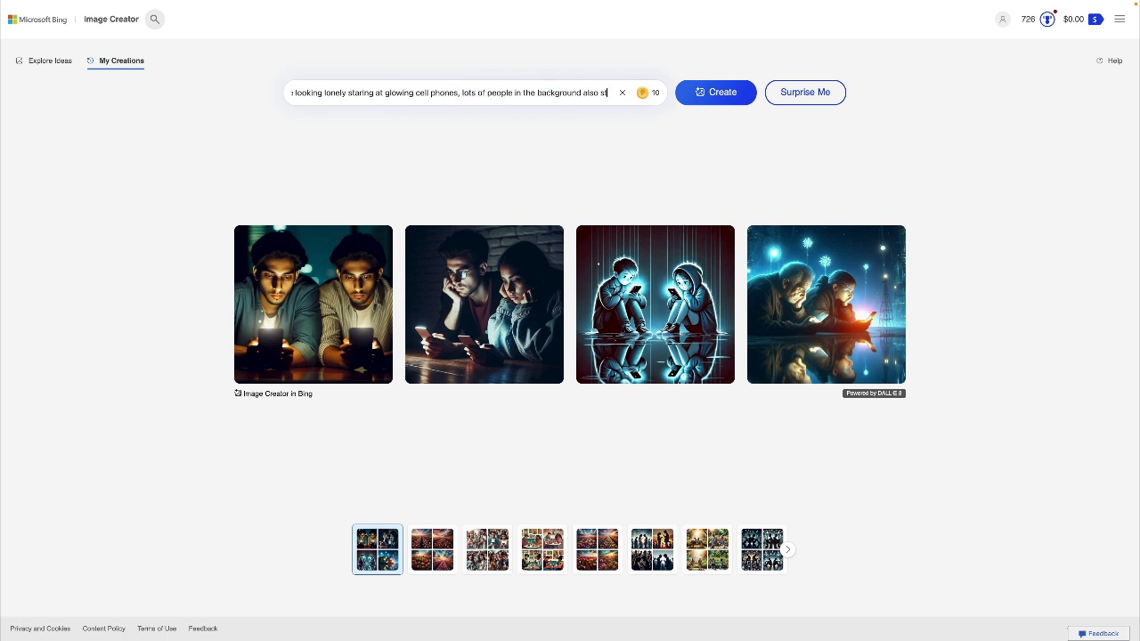
type("aring at their")
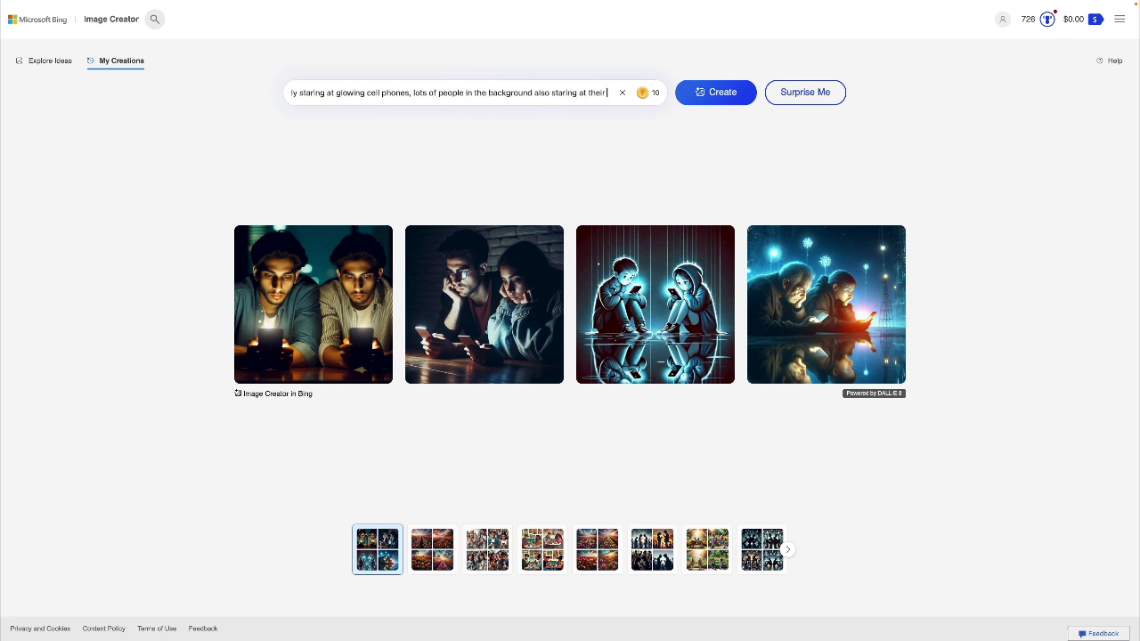
type(" phones")
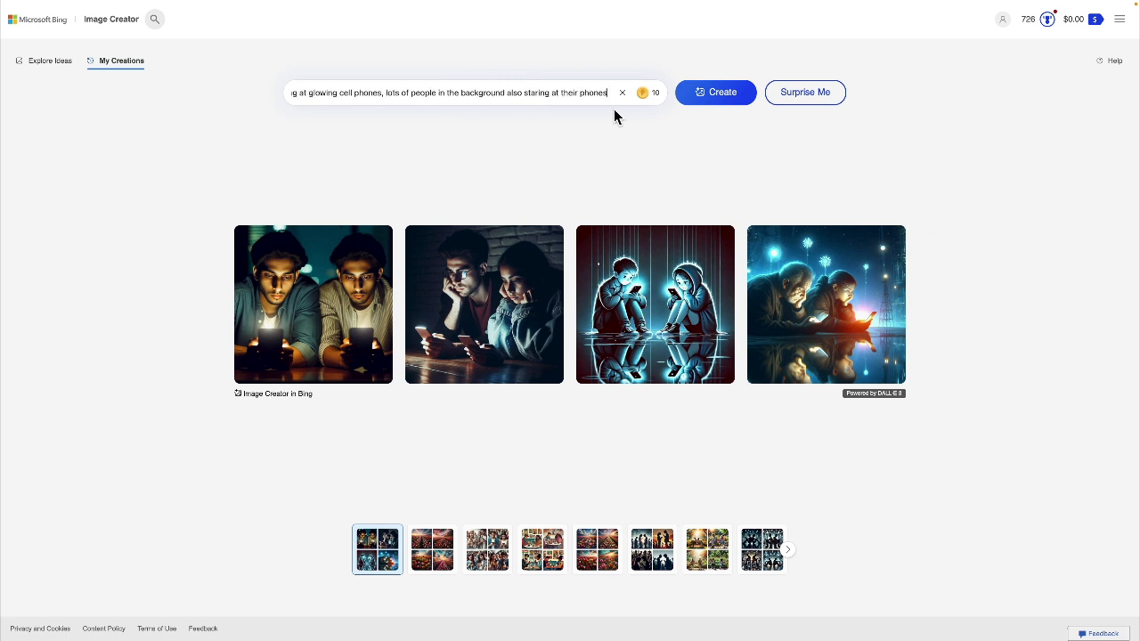
left_click(729, 102)
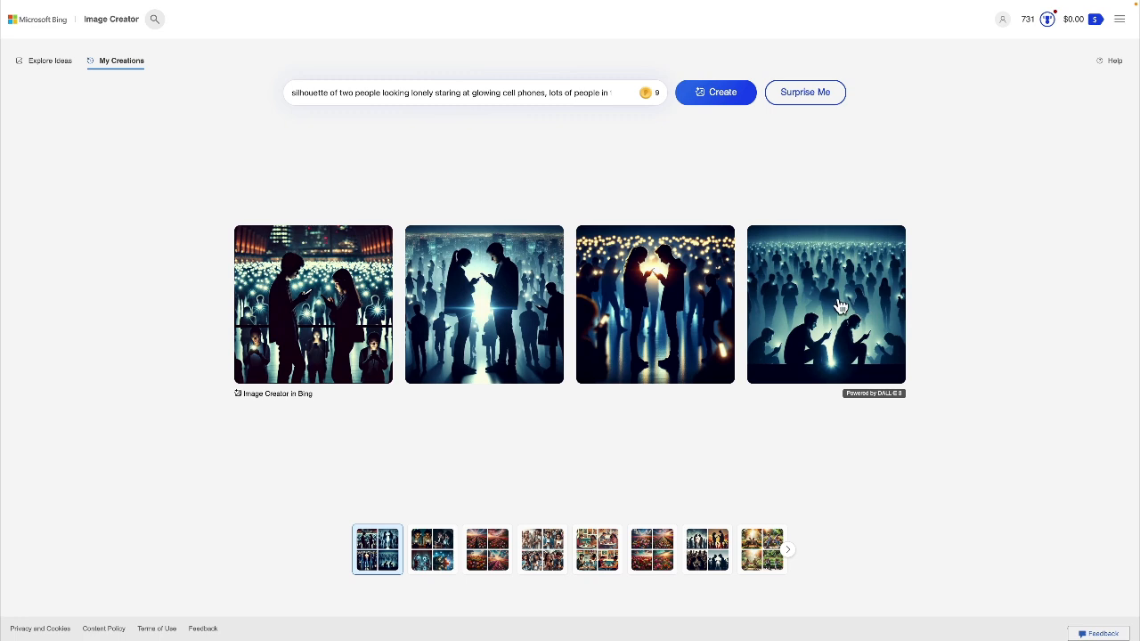
Compare the four silhouette images at full size and download the third one, with the warm glow between the two people.
left_click(348, 308)
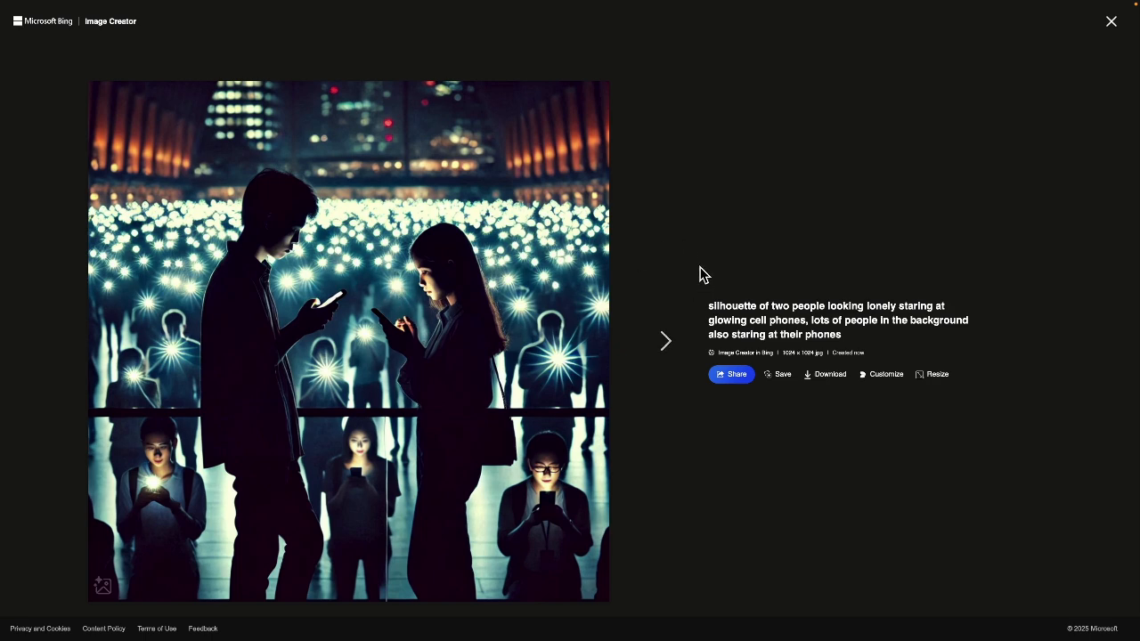
key("Right")
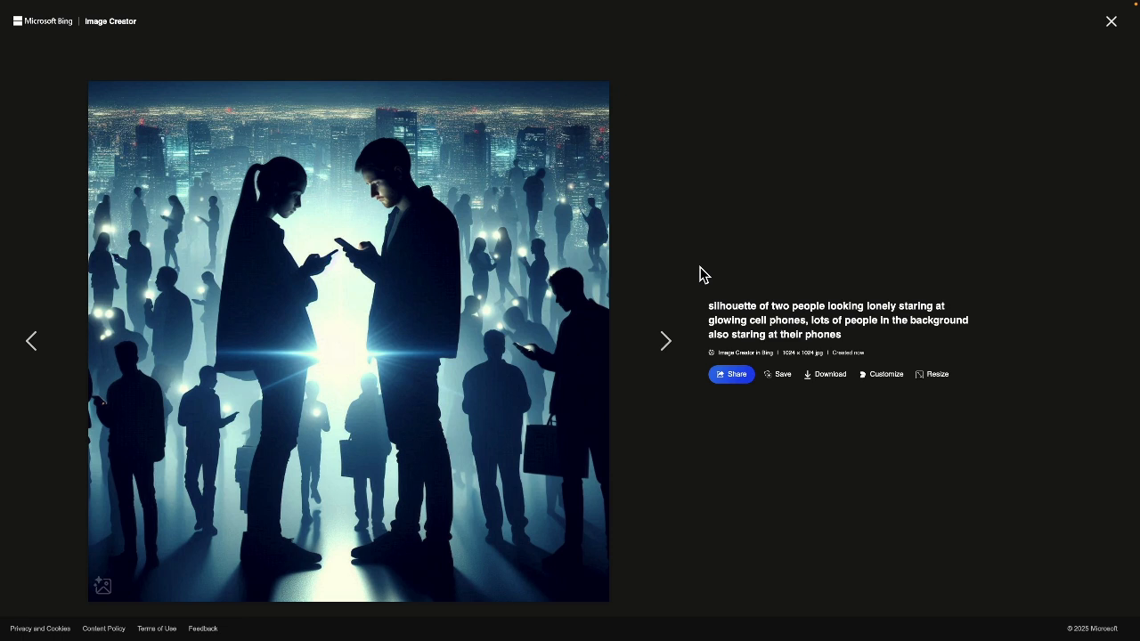
key("Right")
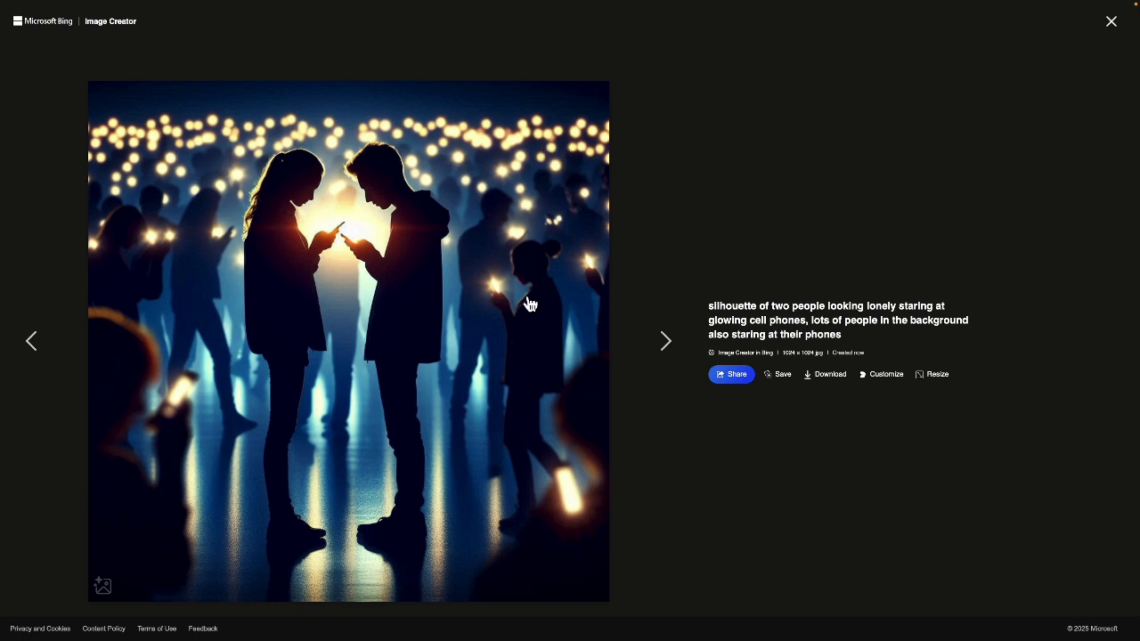
left_click(663, 340)
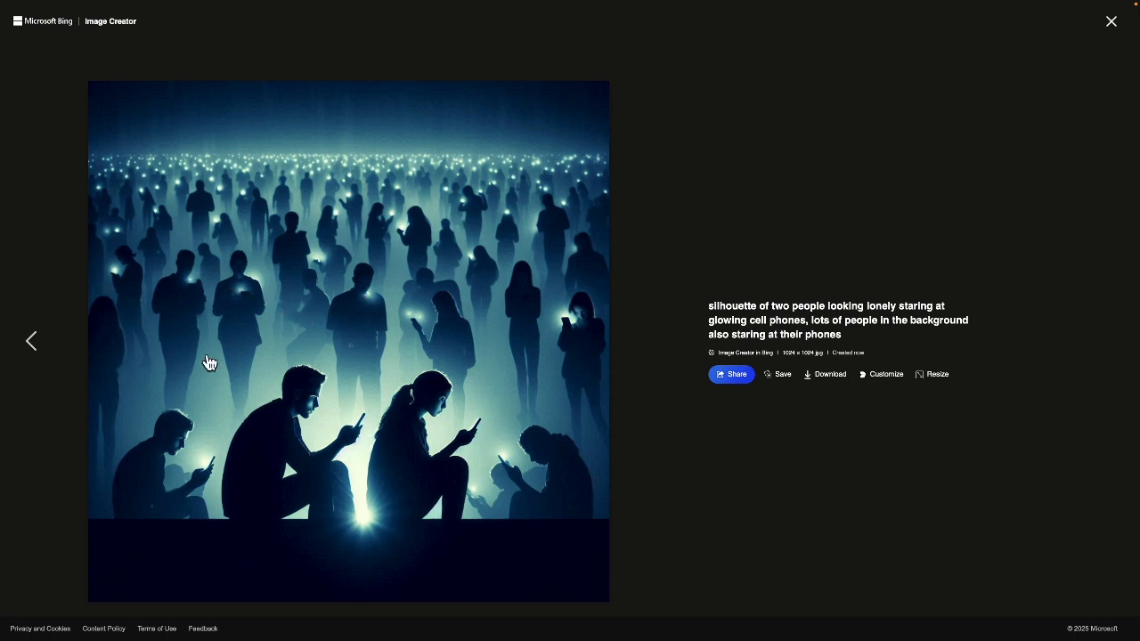
left_click(31, 341)
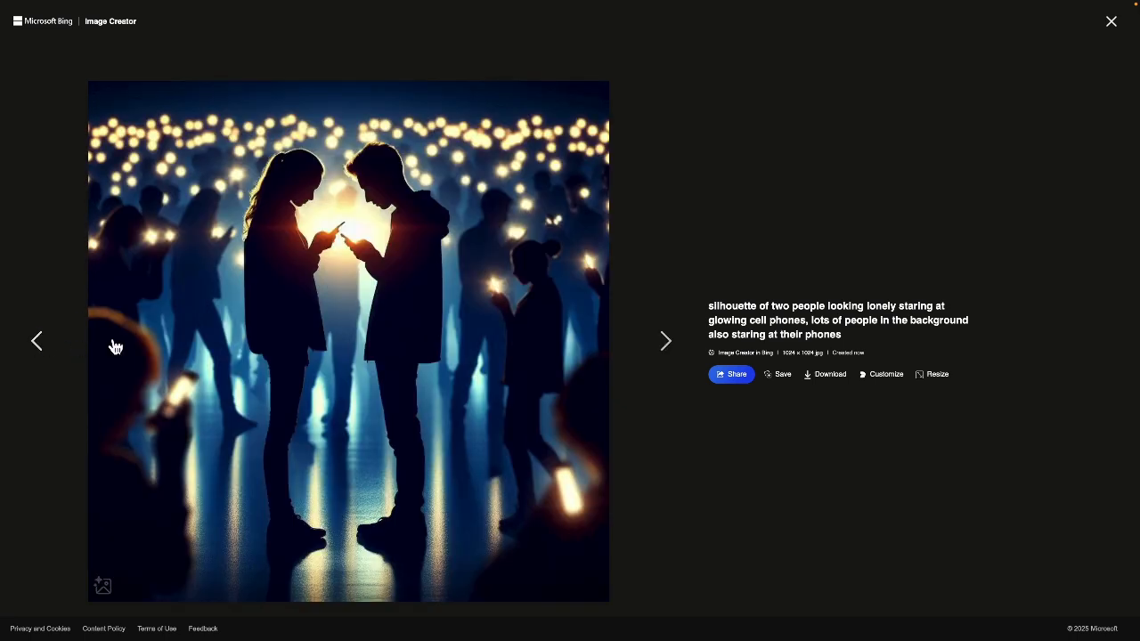
left_click(831, 387)
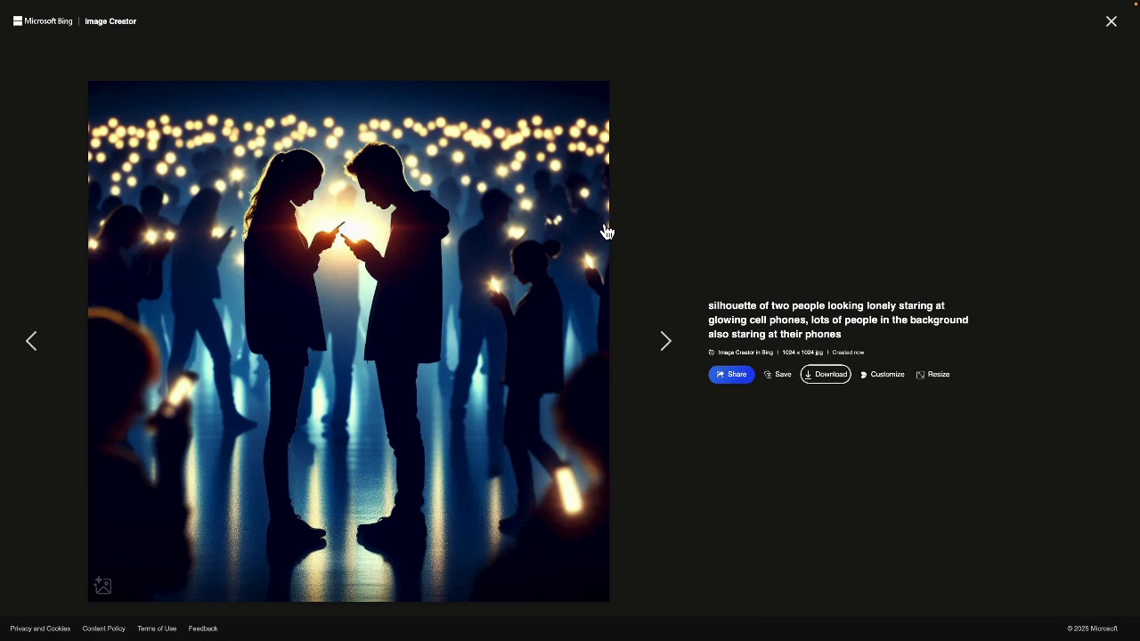
Switch to the essay in Word, insert the downloaded silhouette picture below the title, and add a blank line between title and picture.
key("ctrl+Right")
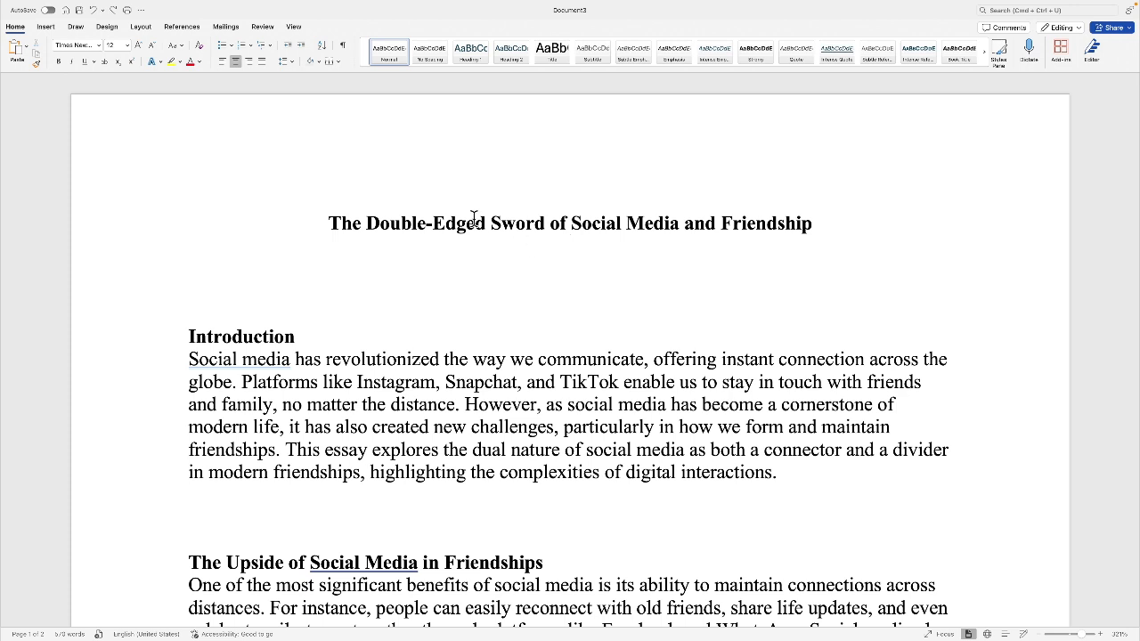
left_click(46, 28)
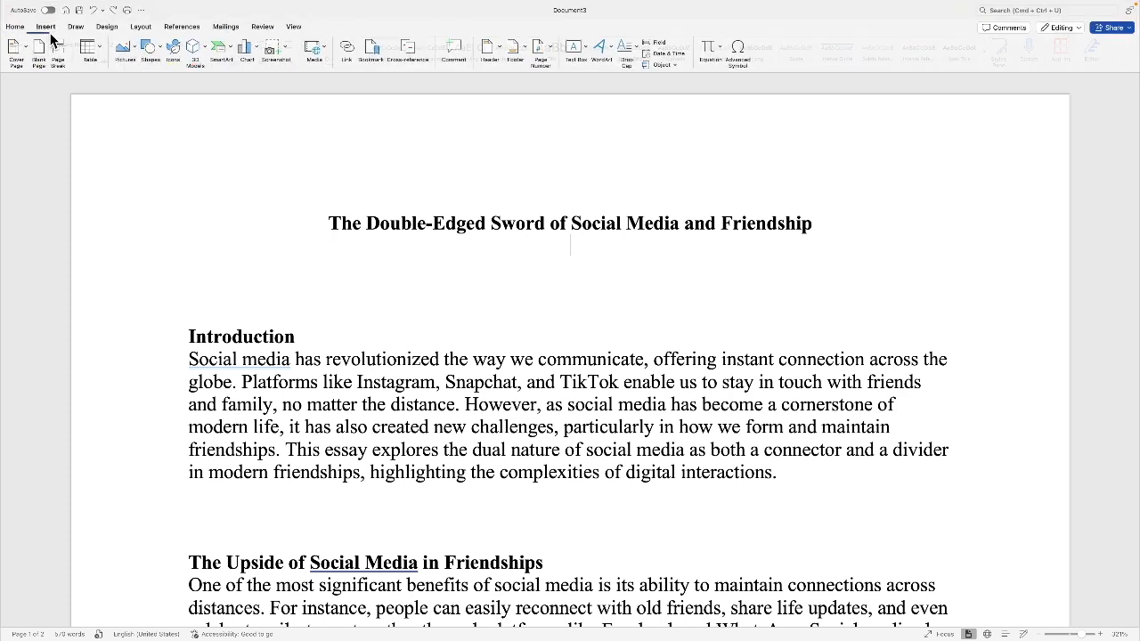
left_click(136, 52)
left_click(139, 77)
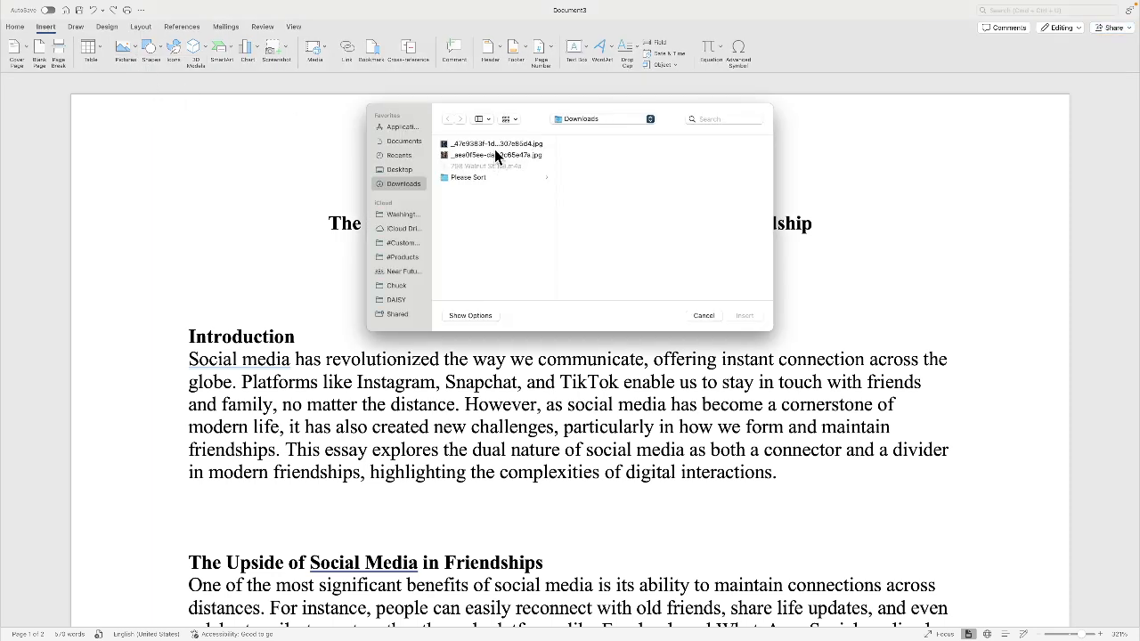
left_click(497, 146)
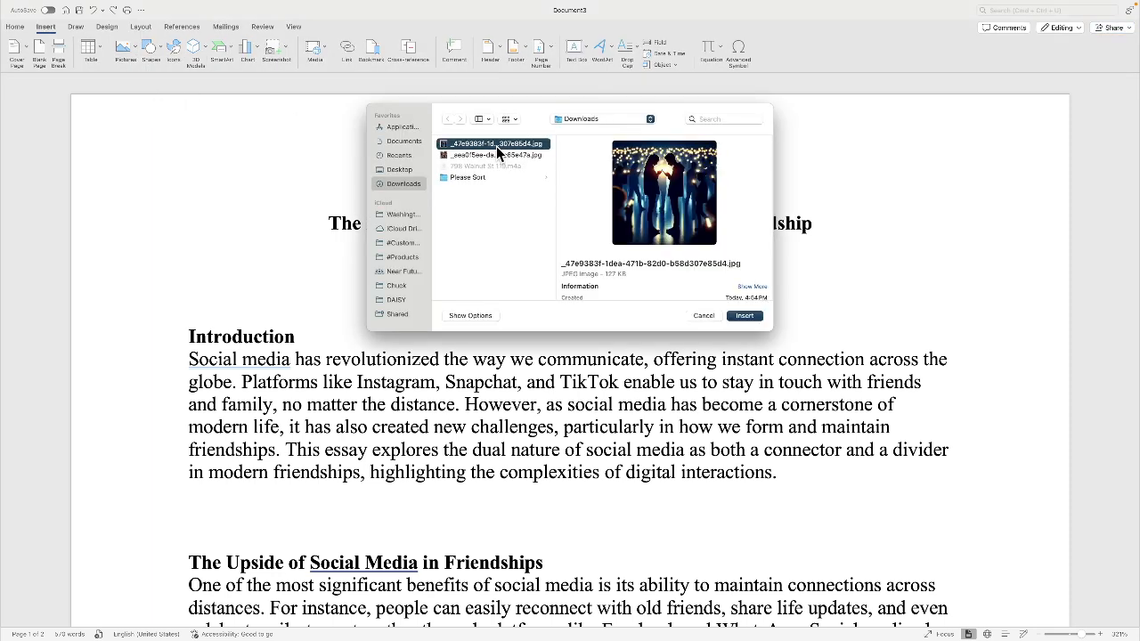
left_click(754, 320)
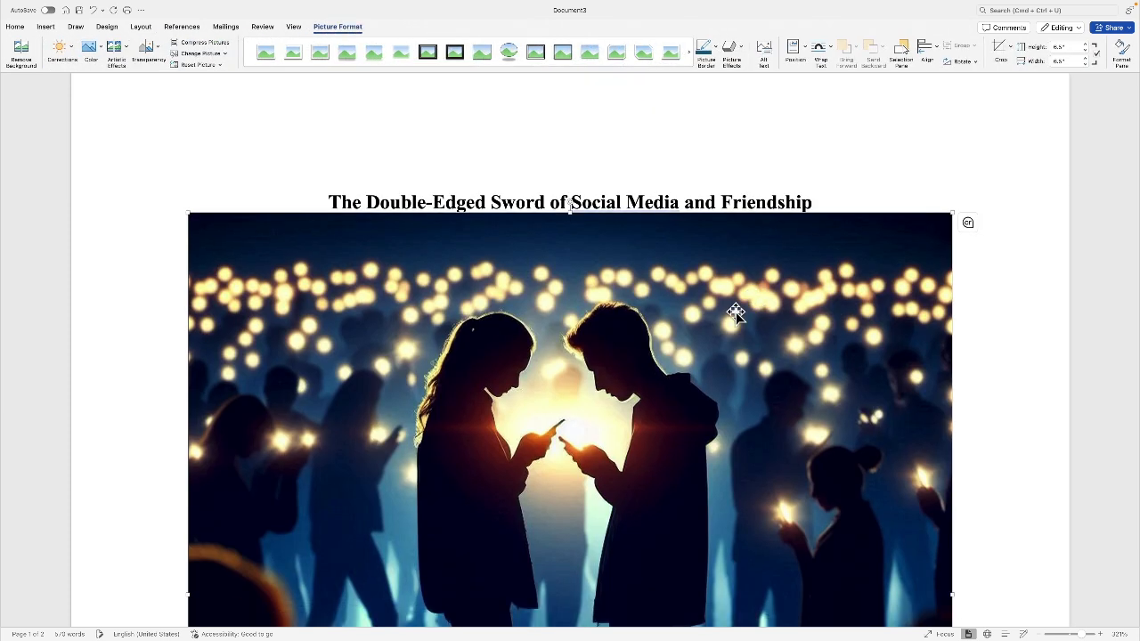
left_click(834, 206)
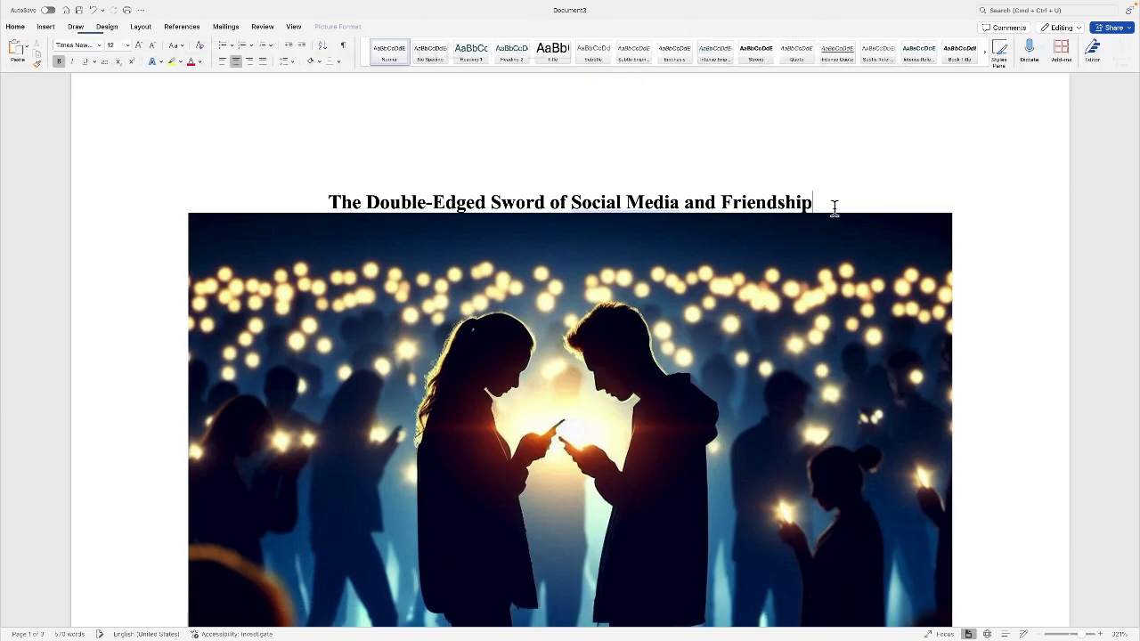
key("Return")
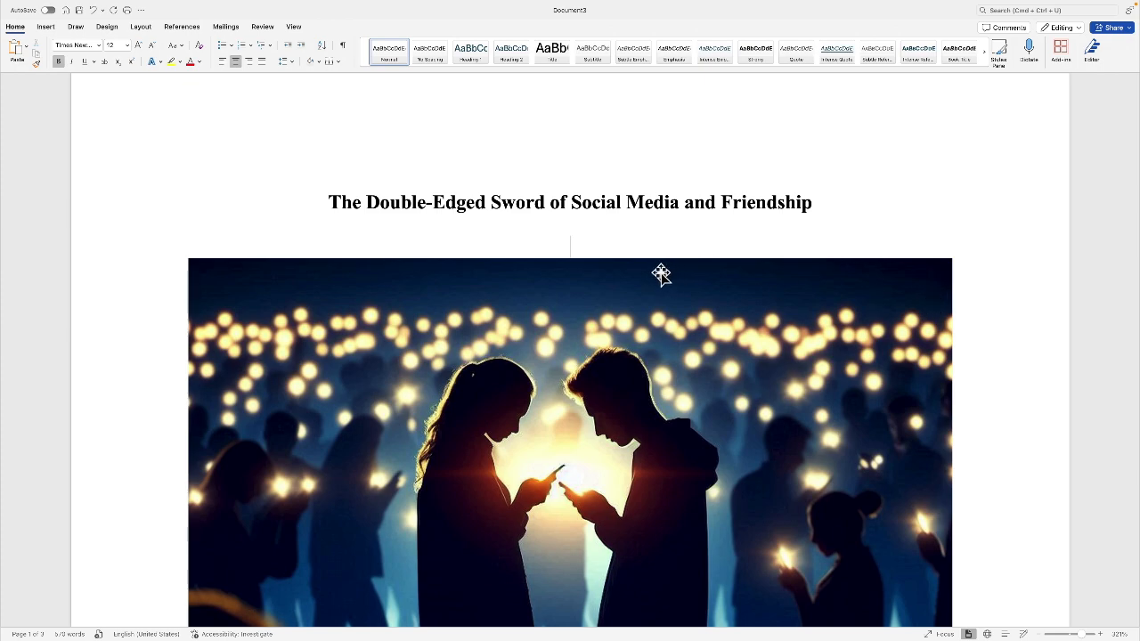
Look through the essay's layout from the inserted picture to the downside section and back up.
scroll(553, 230, "down", 3)
scroll(552, 230, "down", 15)
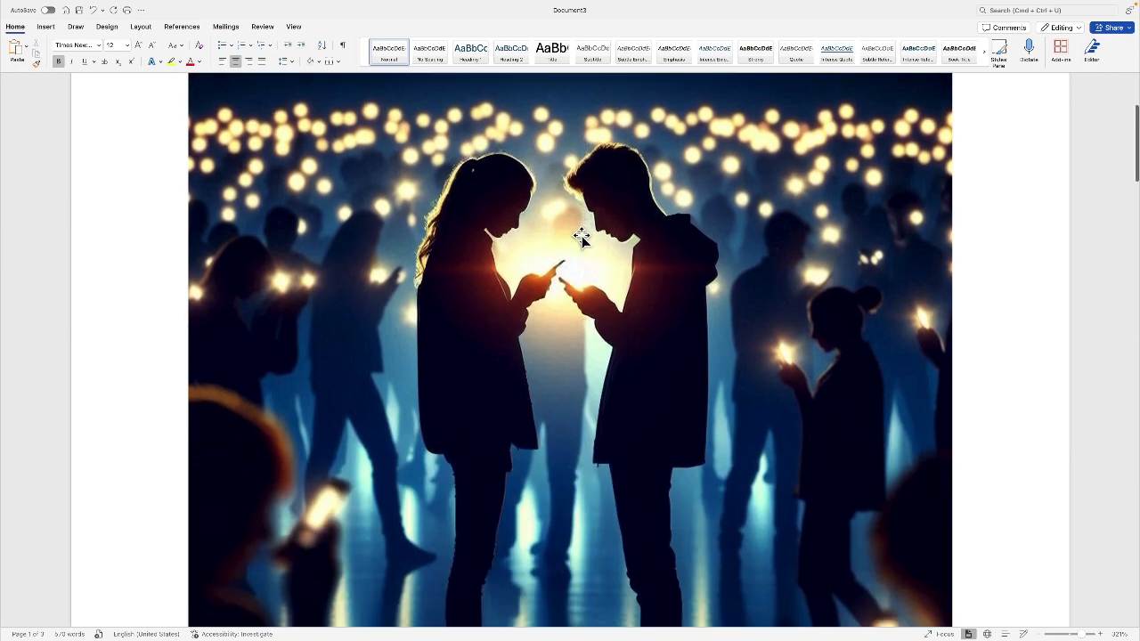
scroll(586, 239, "down", 15)
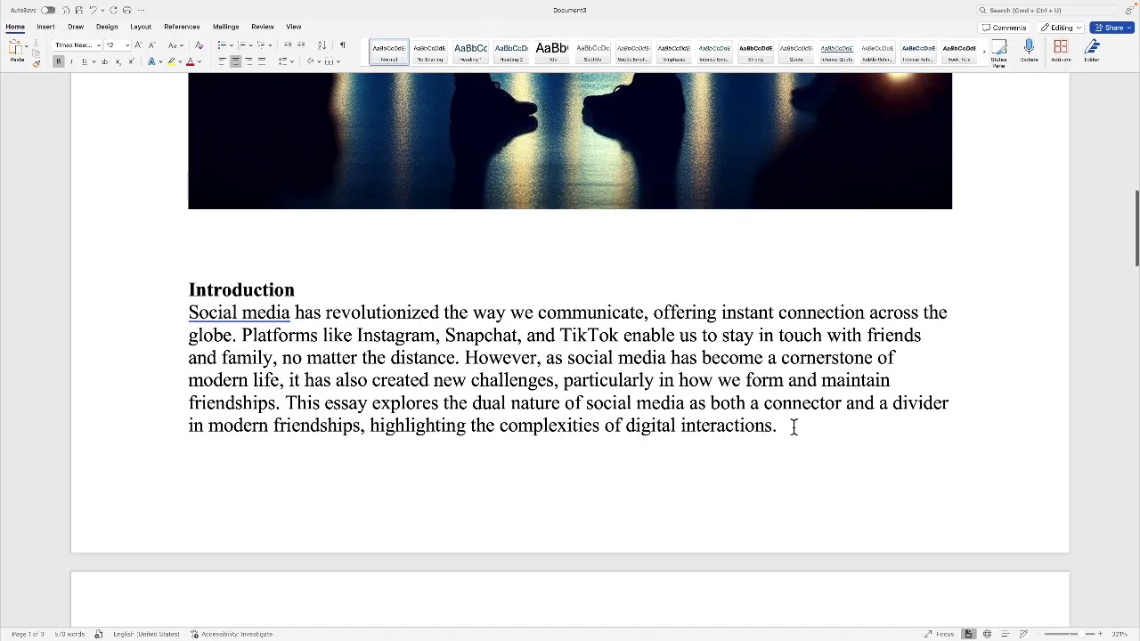
scroll(796, 399, "down", 12)
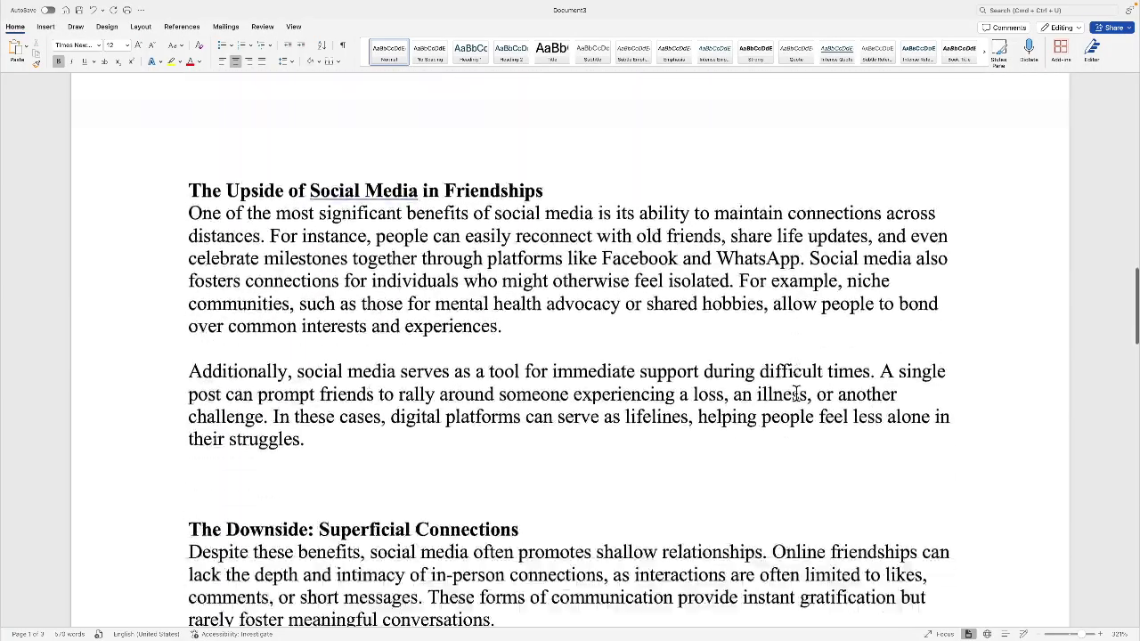
scroll(795, 395, "down", 8)
scroll(797, 393, "up", 7)
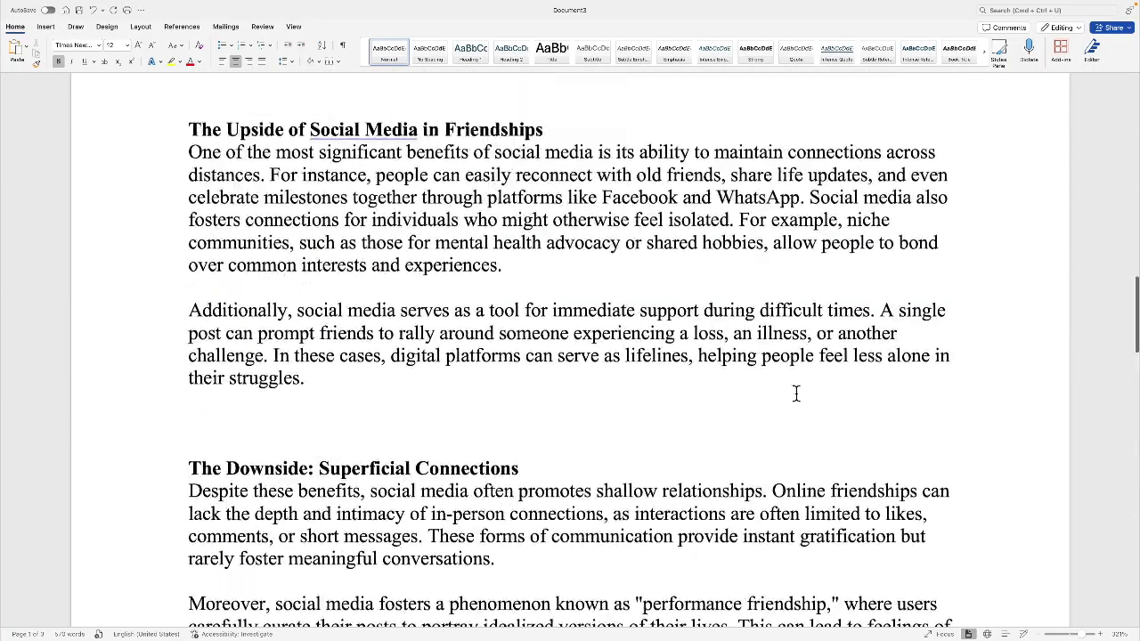
scroll(795, 393, "up", 15)
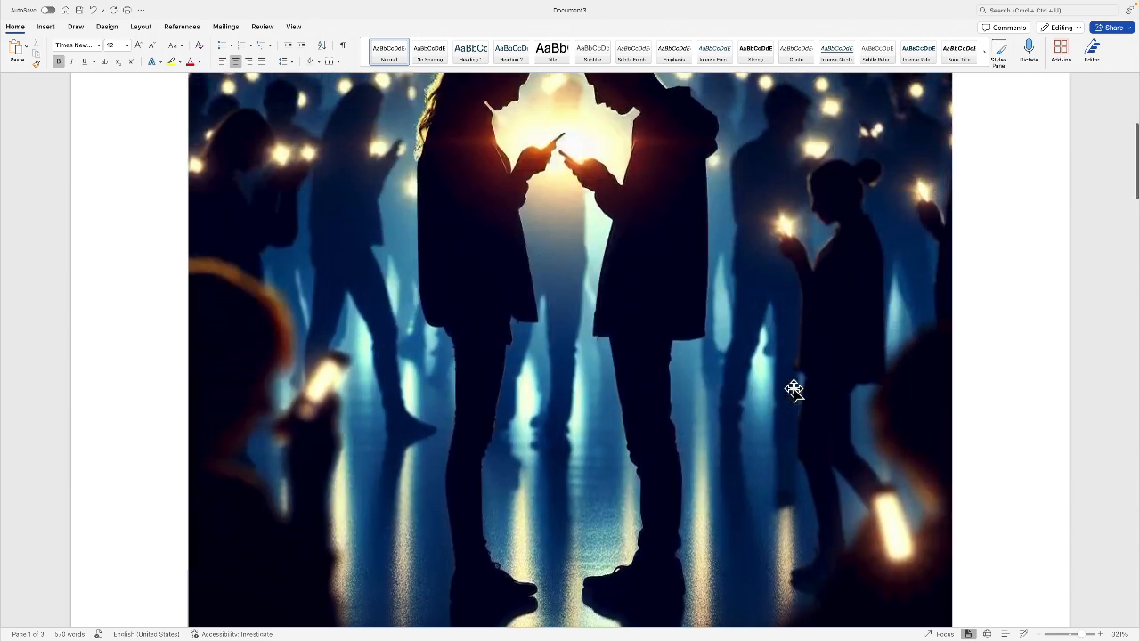
scroll(794, 389, "up", 6)
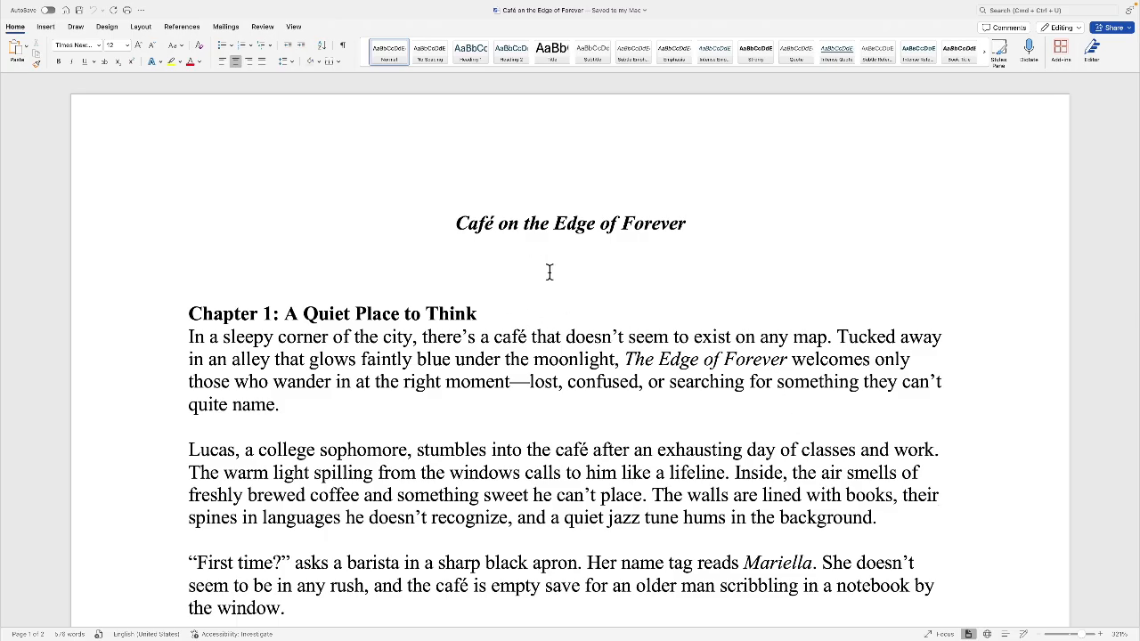
Skim the first two chapters of the story "Café on the Edge of Forever" and return to its title.
scroll(354, 328, "down", 8)
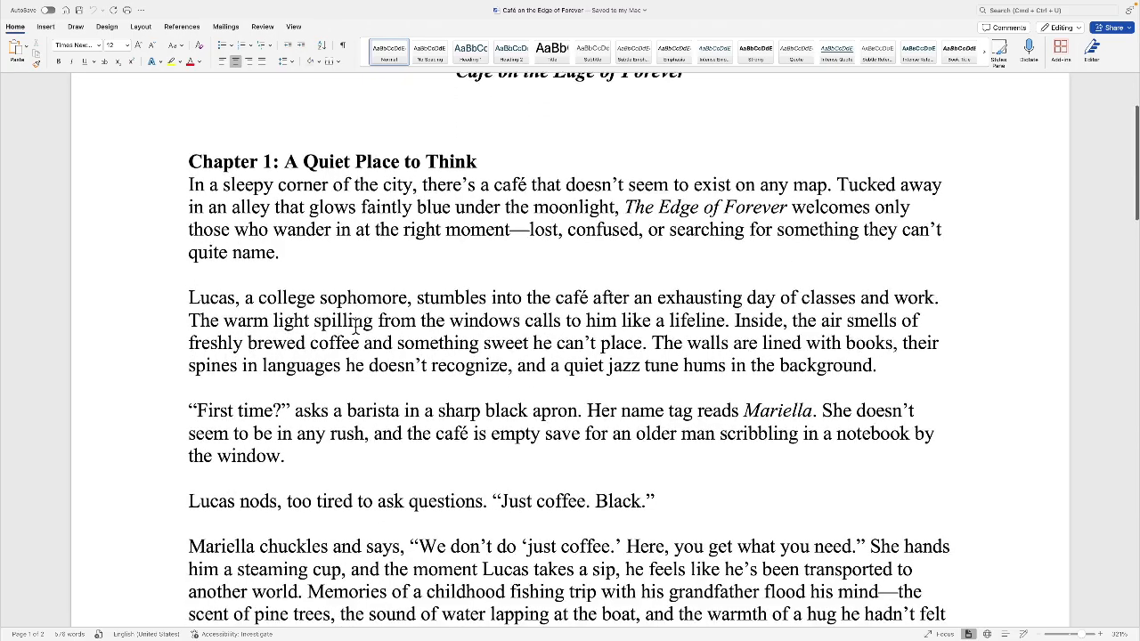
scroll(347, 321, "down", 12)
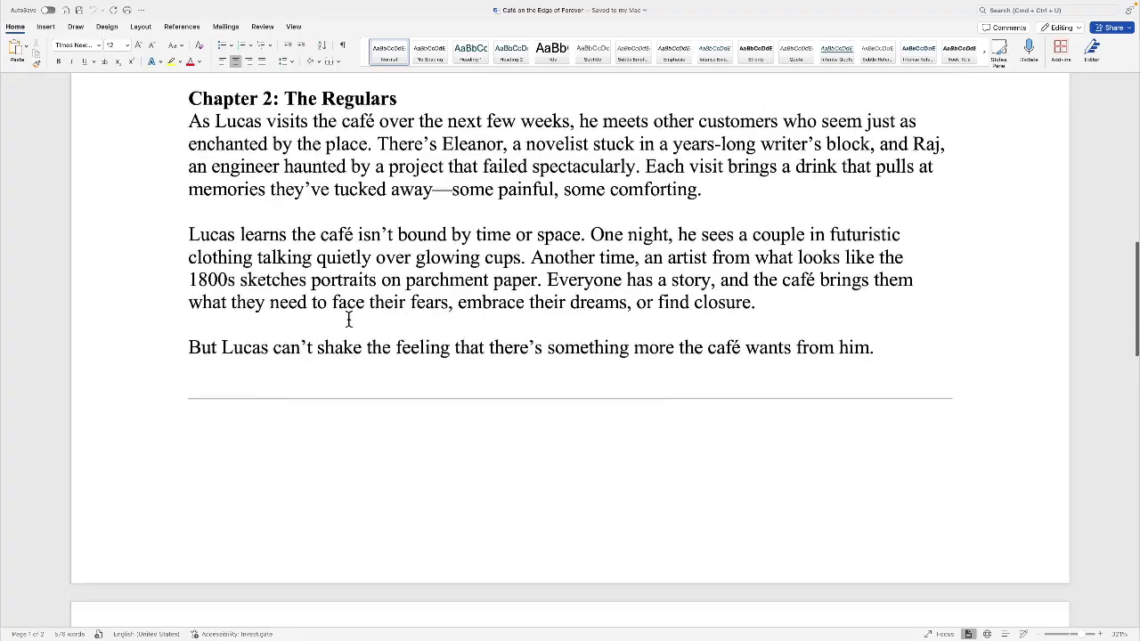
scroll(352, 312, "up", 20)
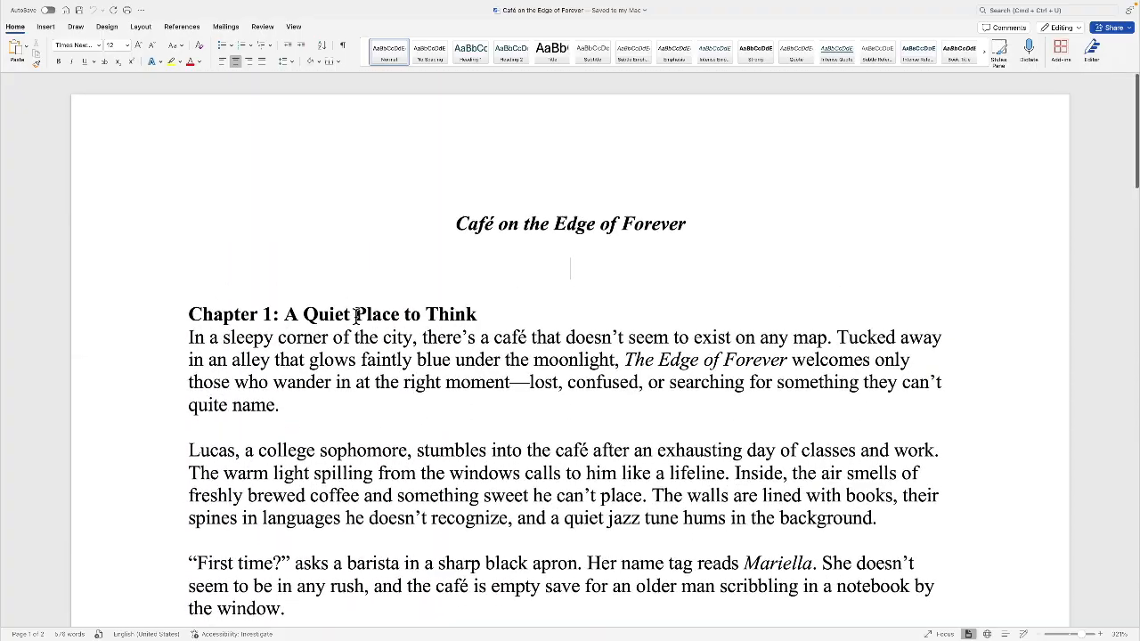
Switch to ChatGPT and attach the "Café on the Edge of Forever" document from the Desktop to the message.
key("ctrl+Left")
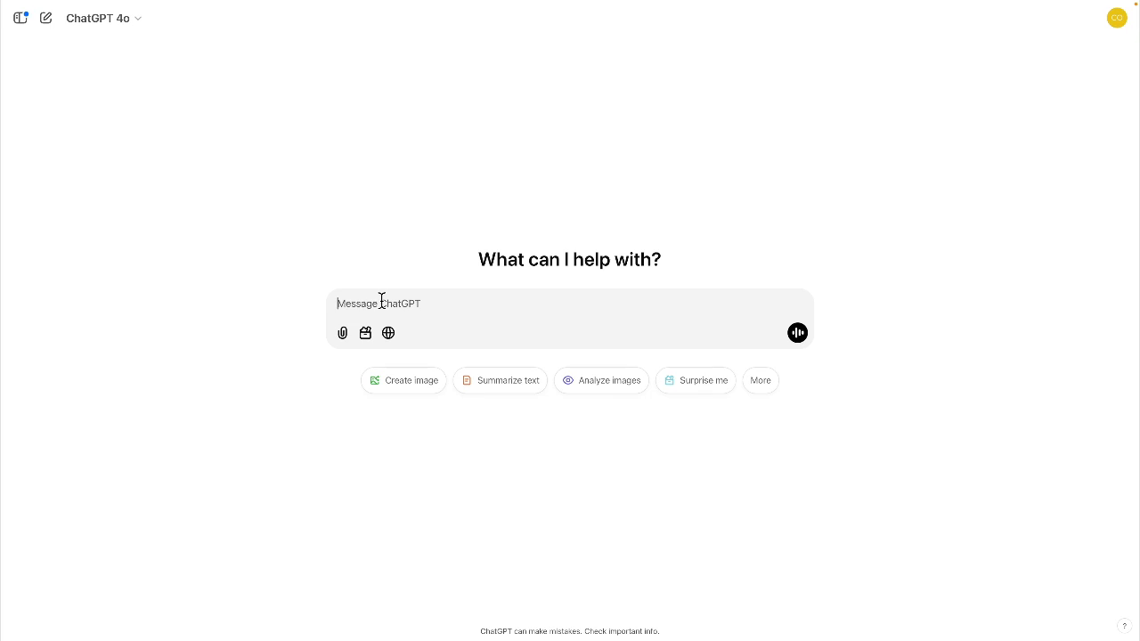
left_click(341, 336)
left_click(395, 417)
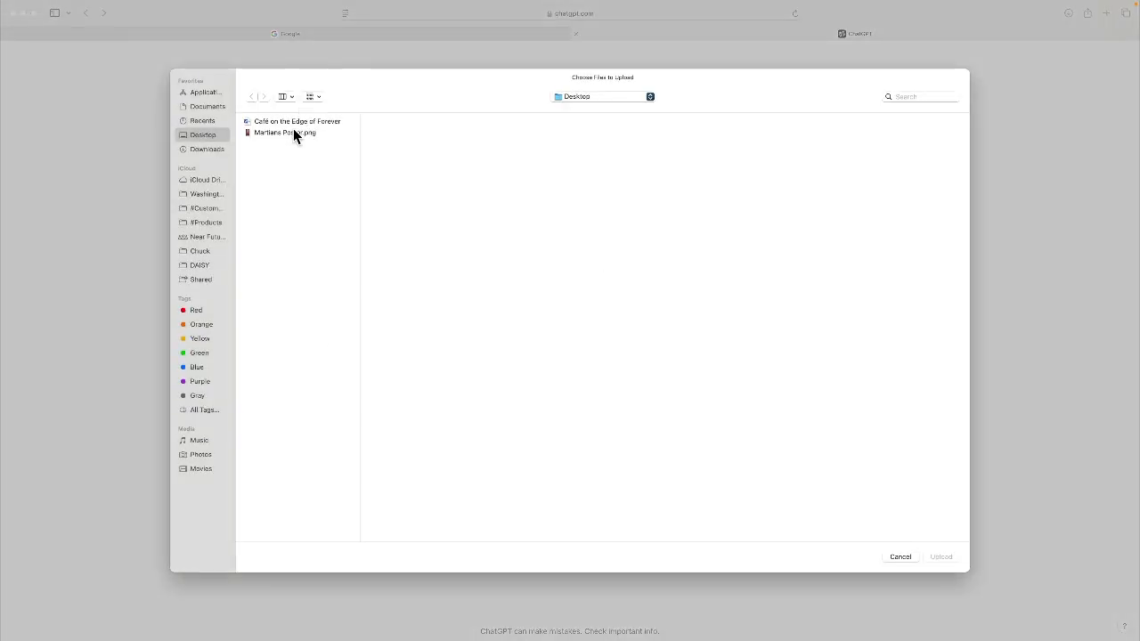
left_click(293, 126)
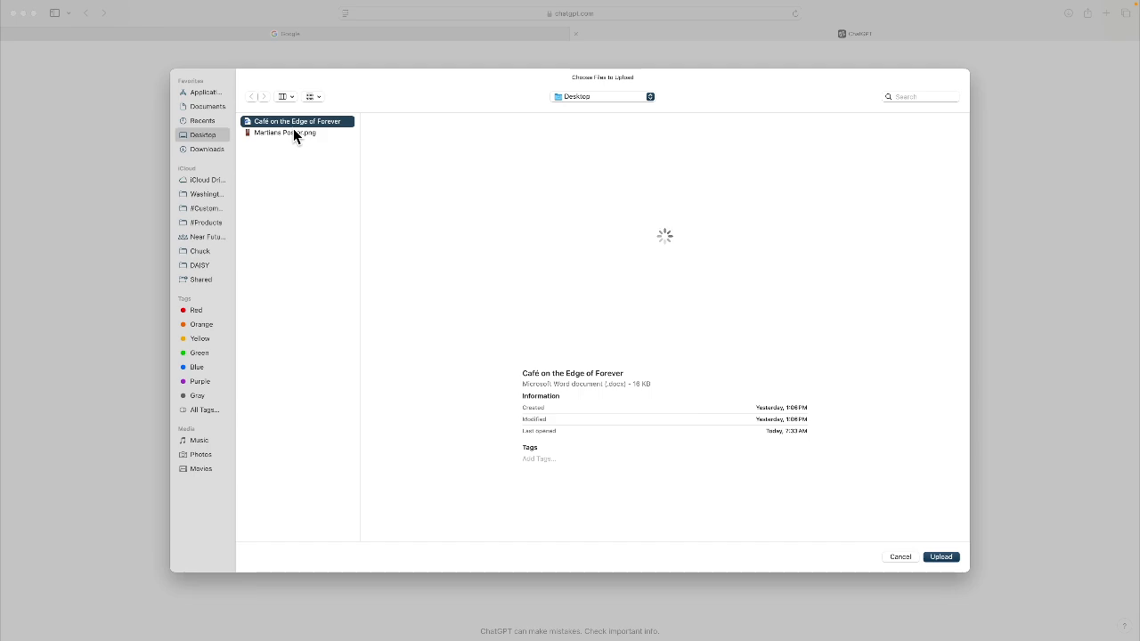
left_click(942, 557)
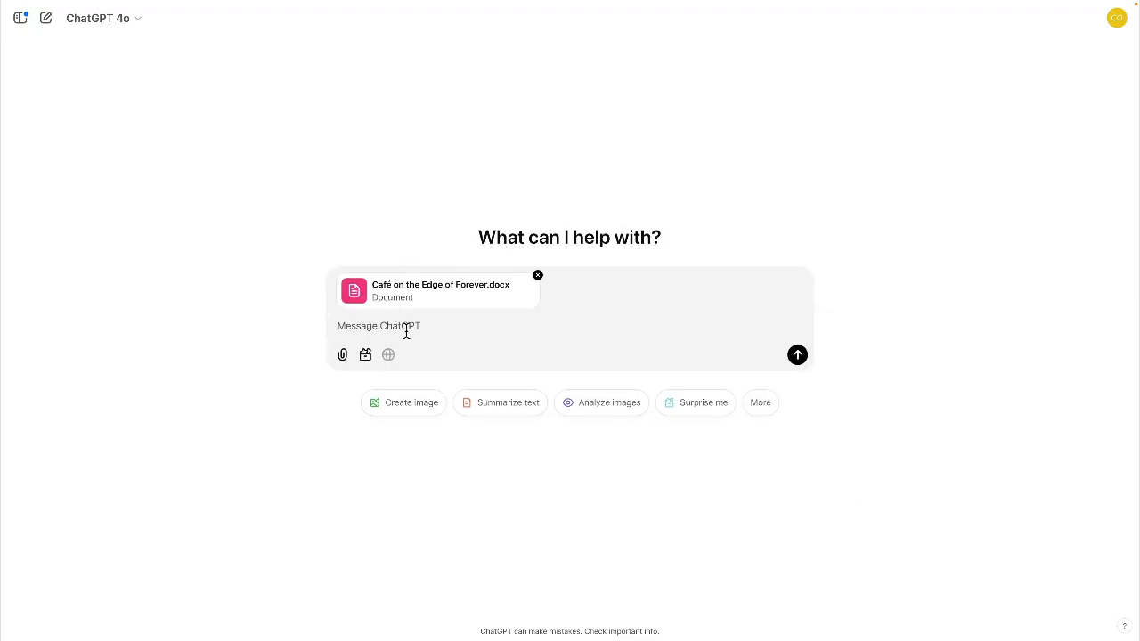
Send the request "Please create an image prompt based on each chapter in my story" with the attached document.
type("Please create an image prompt")
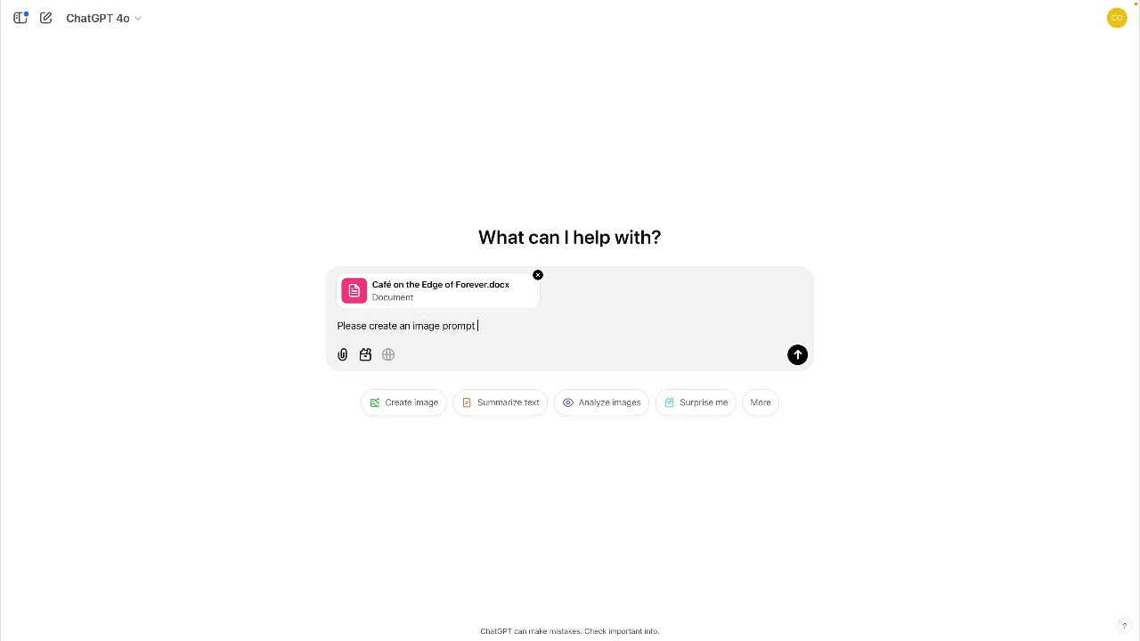
type(" based on each chapter in my story")
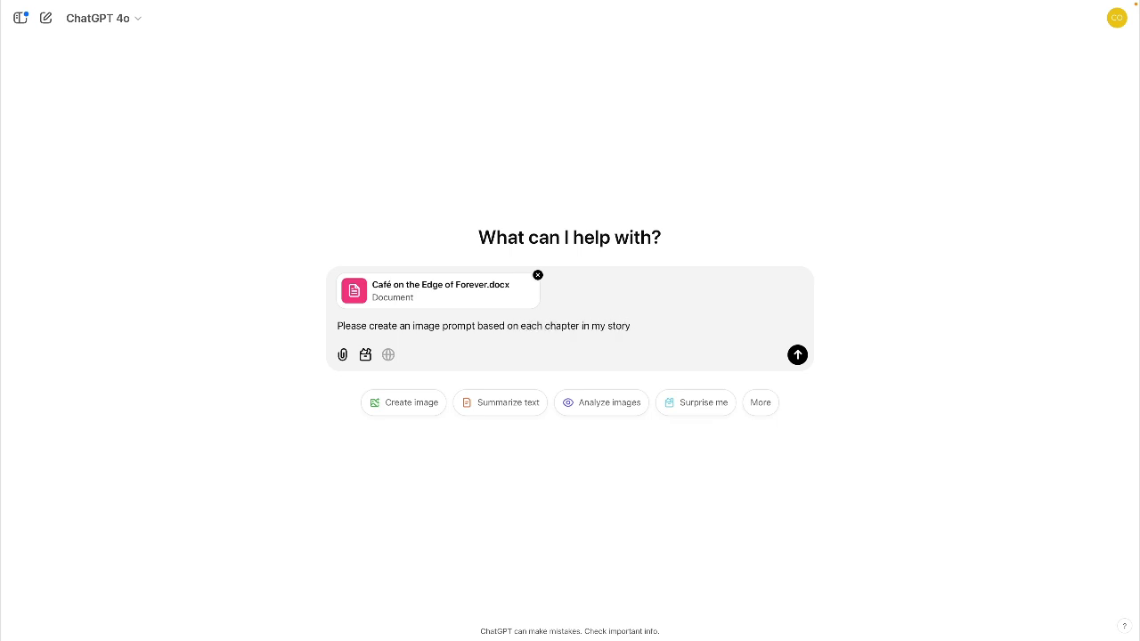
left_click(798, 355)
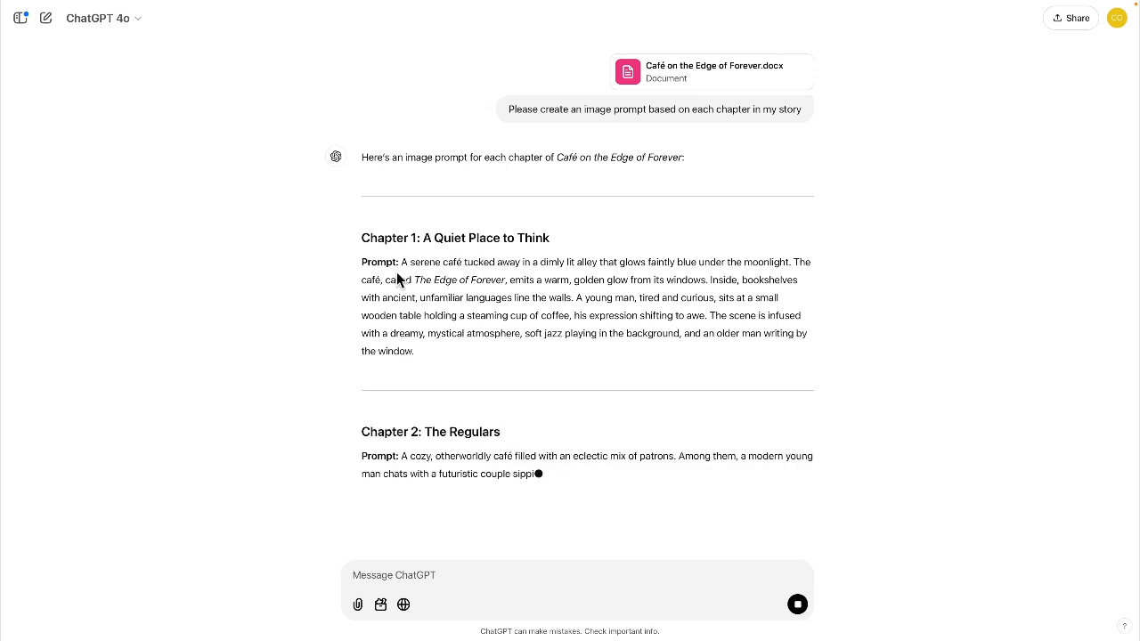
Read through the image prompts written for each chapter of the story.
scroll(429, 379, "down", 2)
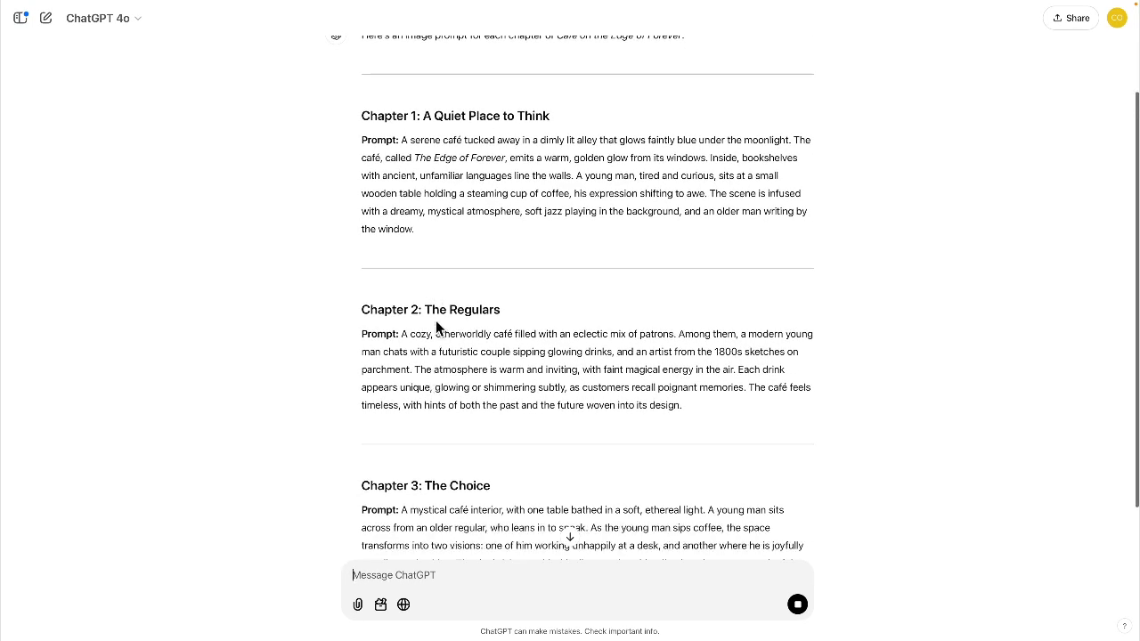
scroll(436, 322, "down", 2)
scroll(437, 326, "down", 1)
scroll(436, 326, "up", 4)
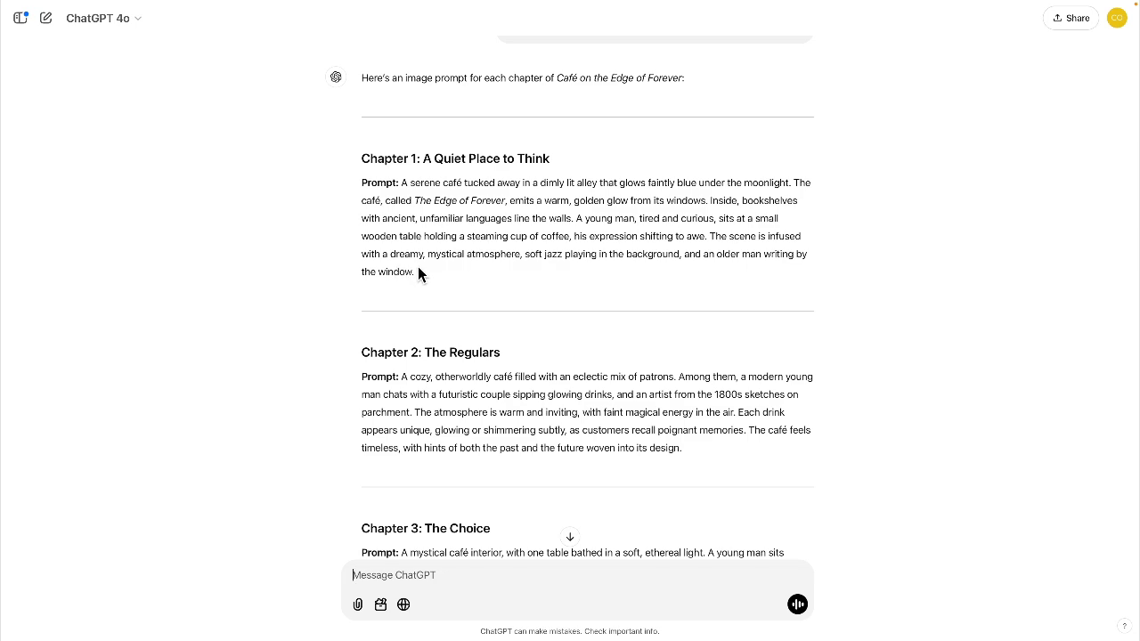
scroll(418, 272, "down", 3)
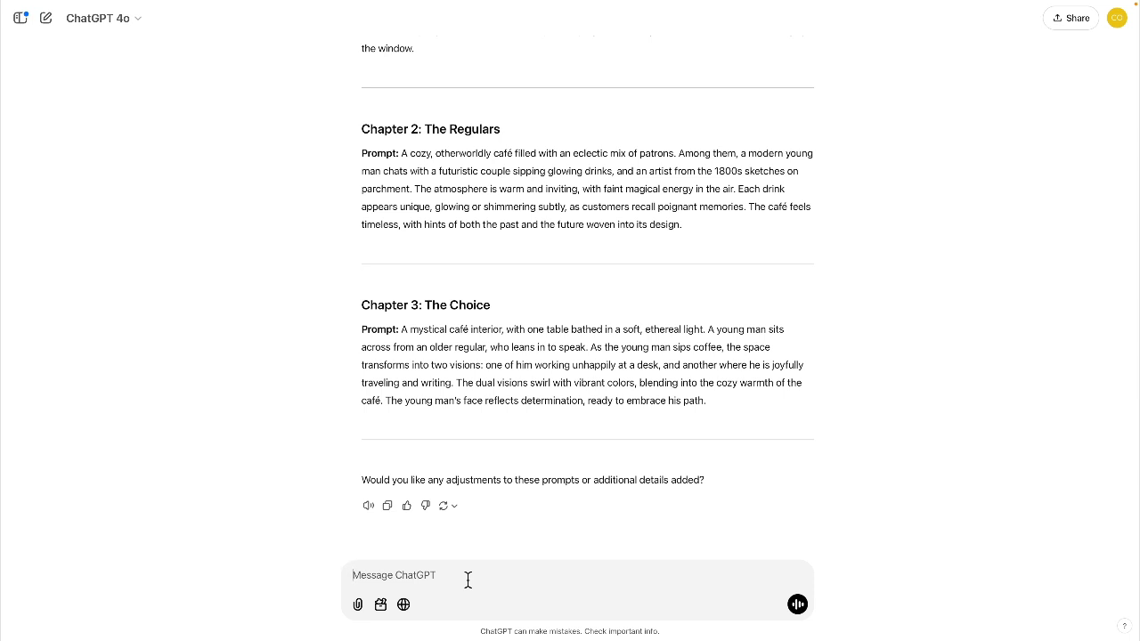
Send the request "Please draw chapter 1", view the resulting illustration enlarged, and return to the conversation.
type("Please draw chapter 1")
left_click(797, 606)
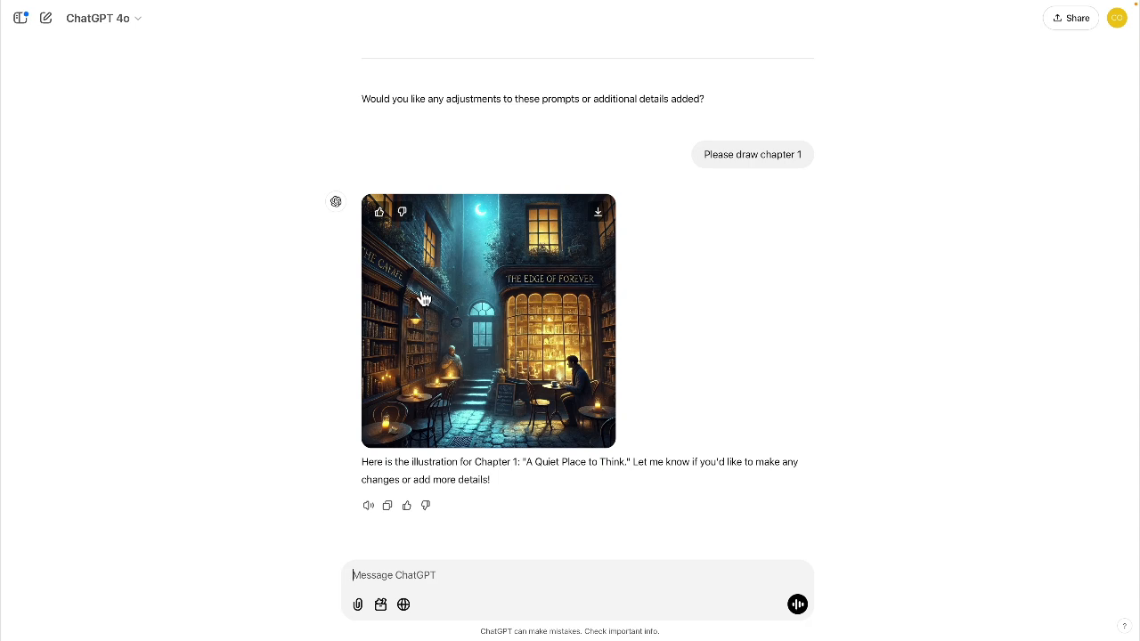
left_click(525, 311)
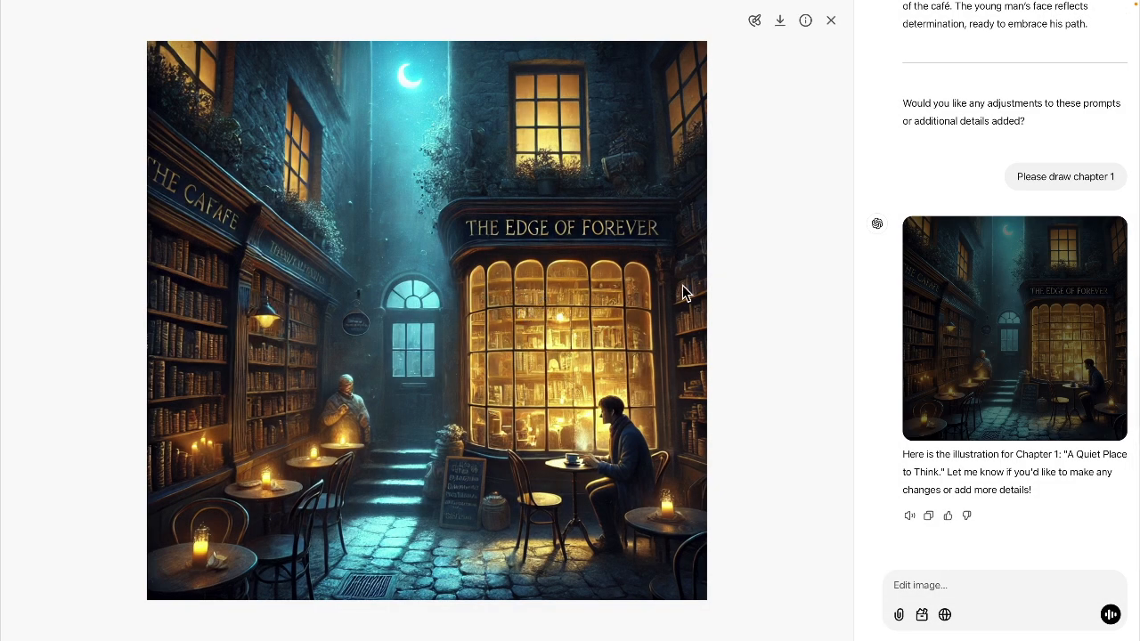
left_click(832, 22)
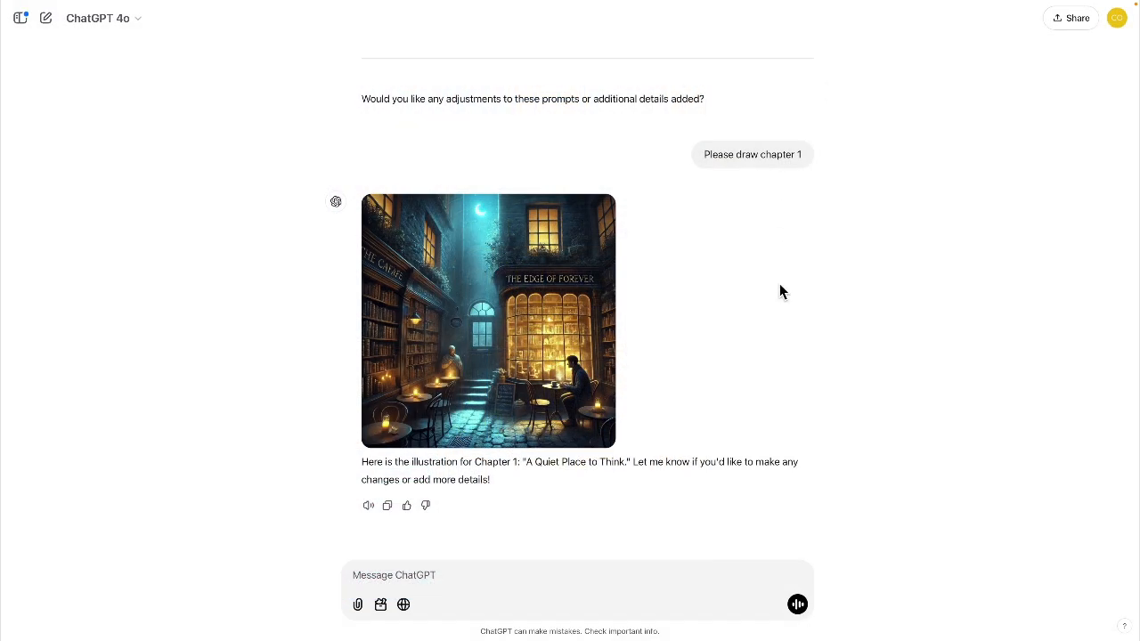
Attach the image "Martians Poster.png" from the Desktop to a new message in the conversation.
mouse_move(571, 375)
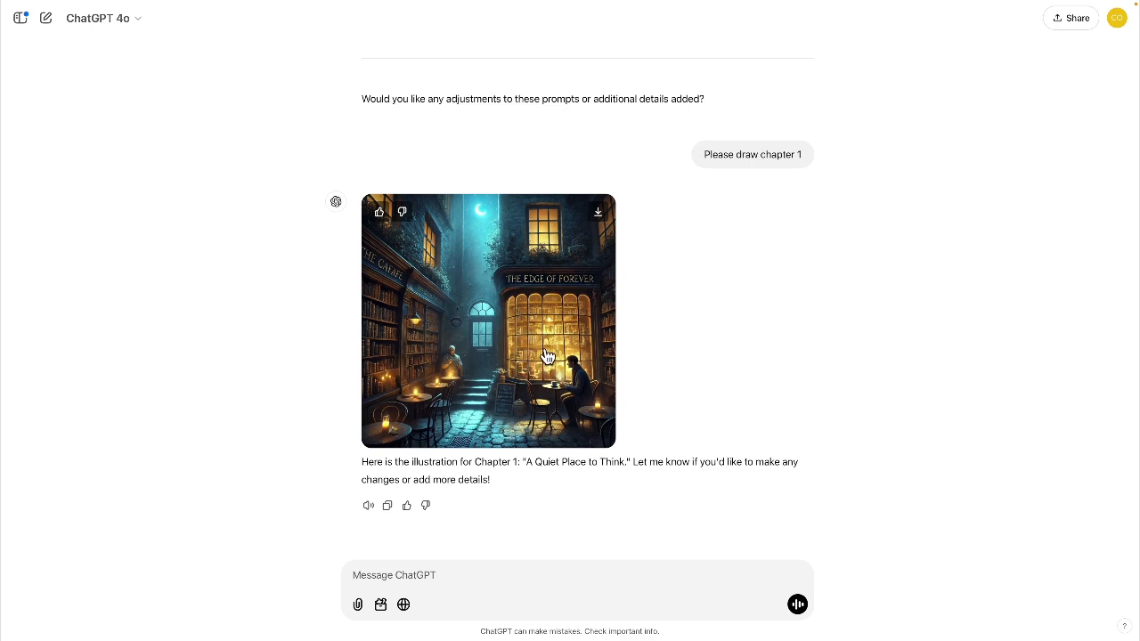
scroll(721, 257, "up", 3)
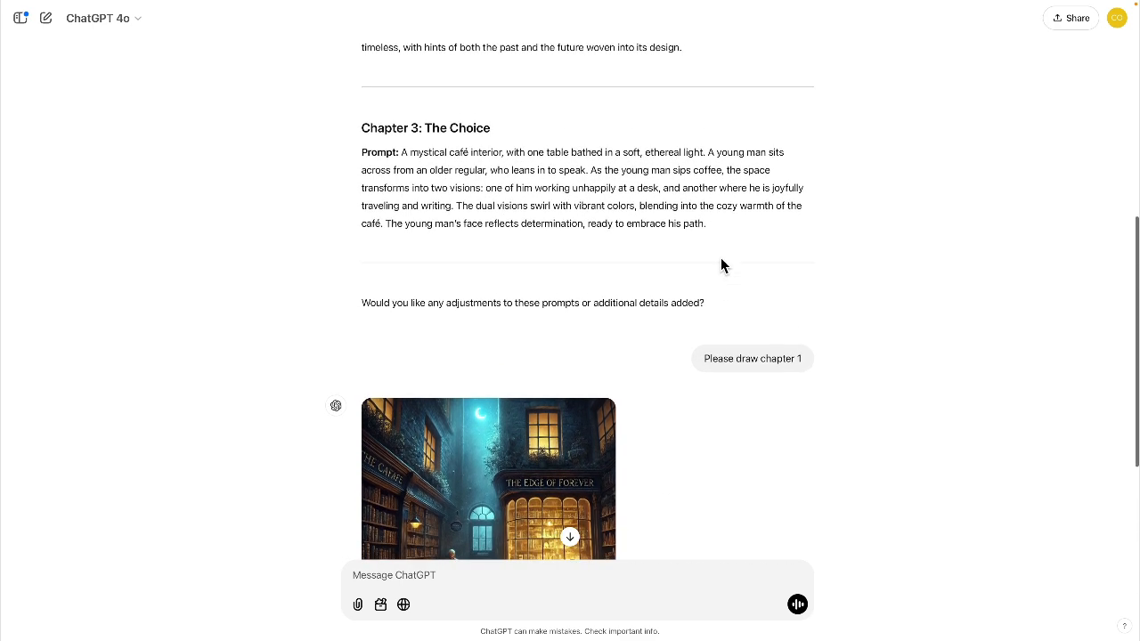
scroll(721, 264, "down", 2)
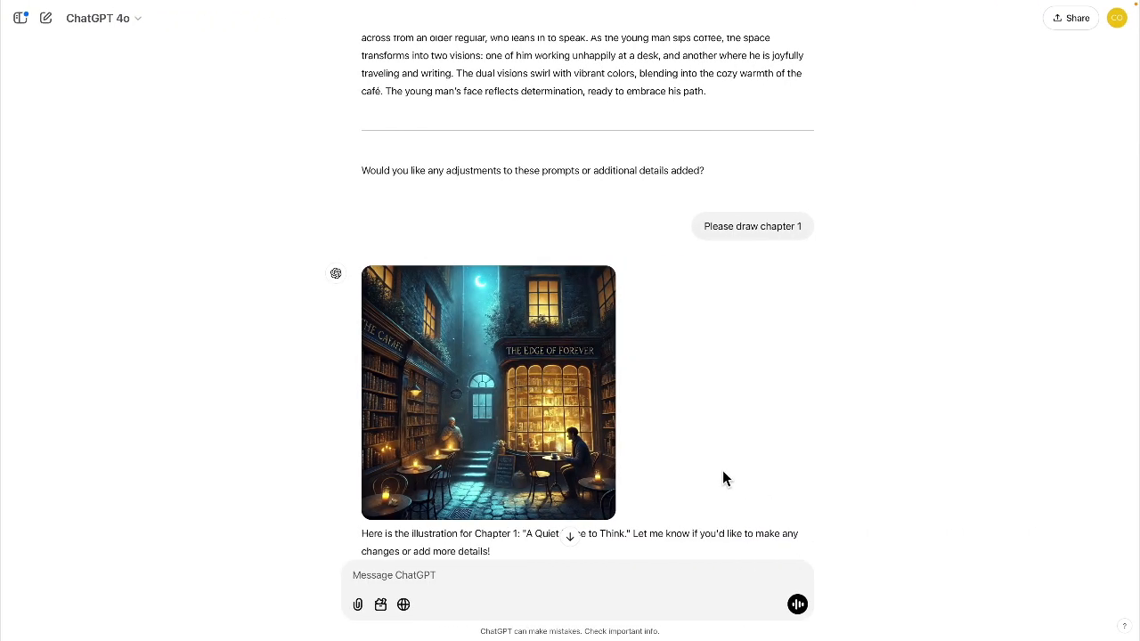
scroll(723, 471, "down", 2)
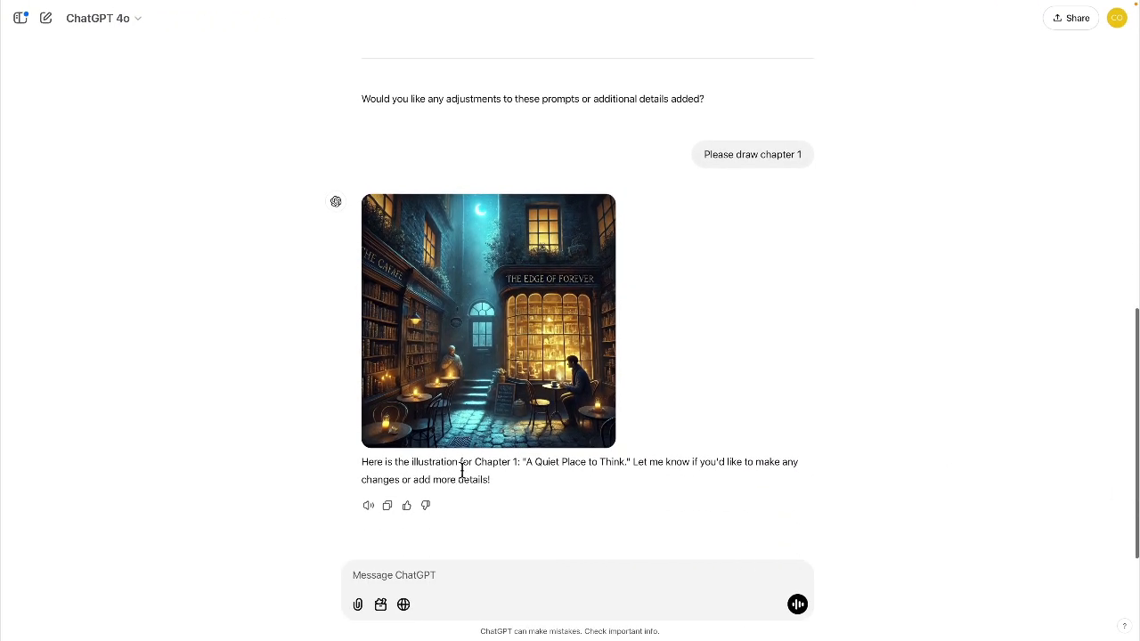
left_click(357, 607)
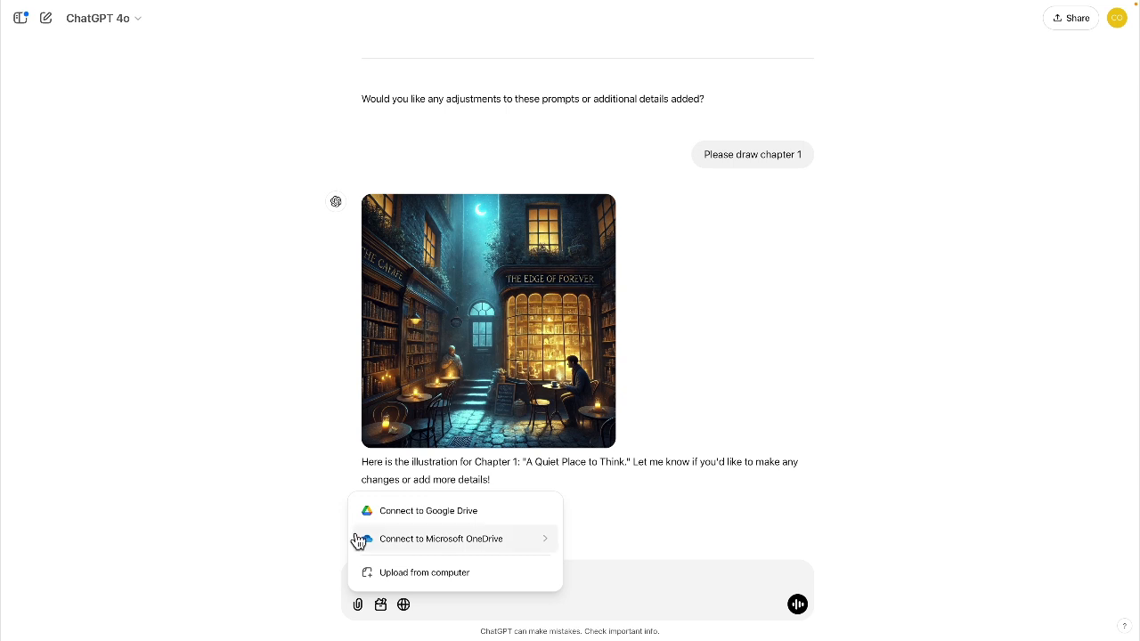
left_click(393, 574)
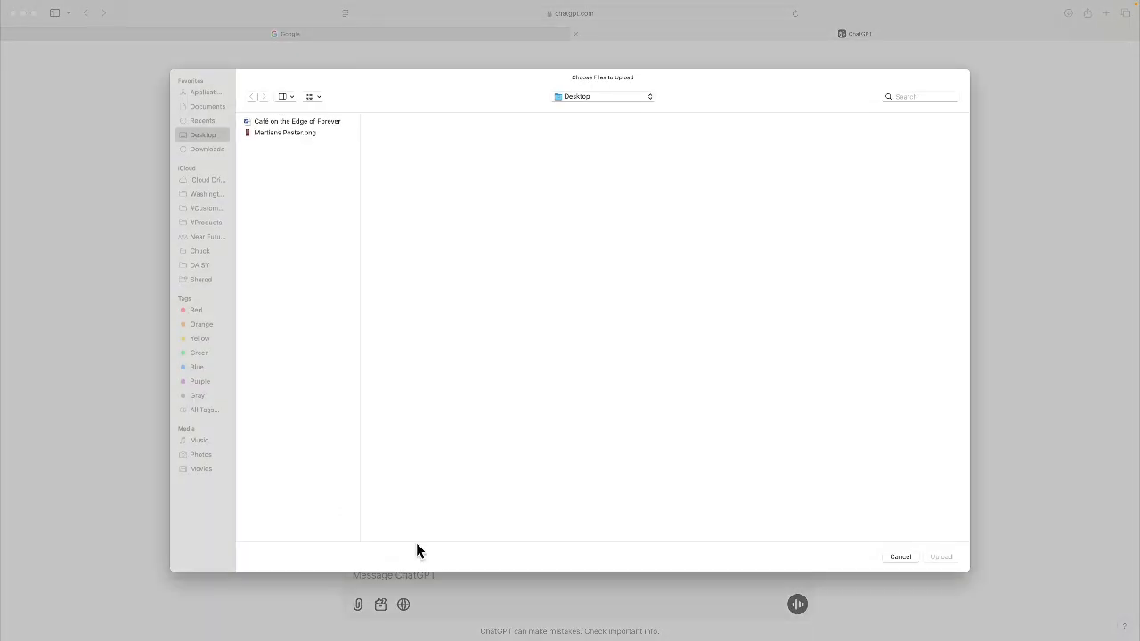
left_click(314, 132)
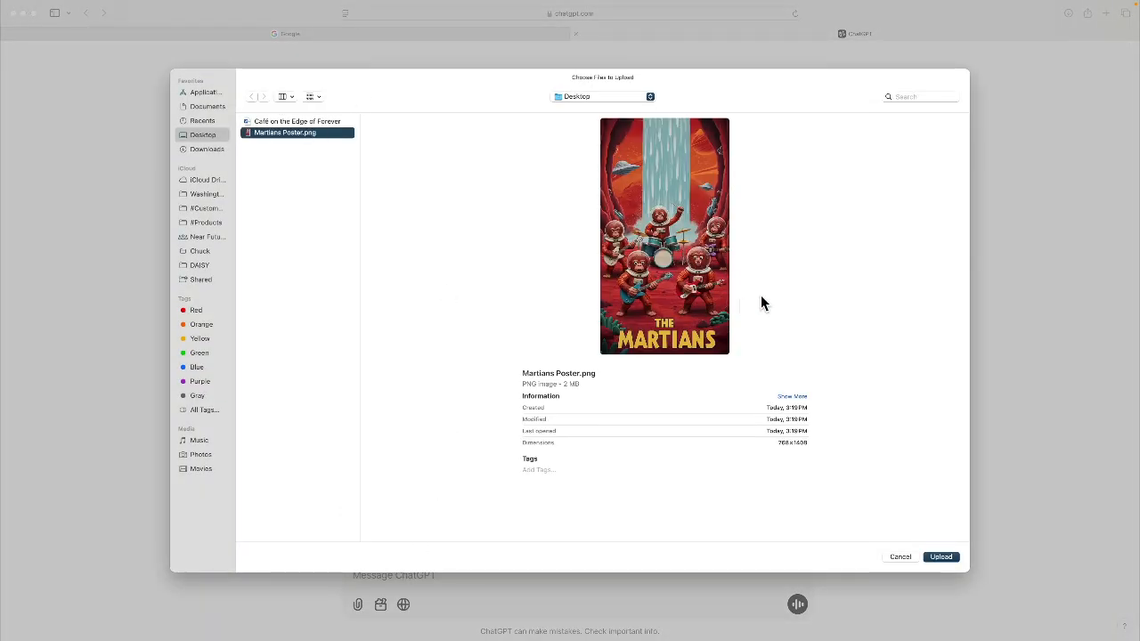
left_click(945, 555)
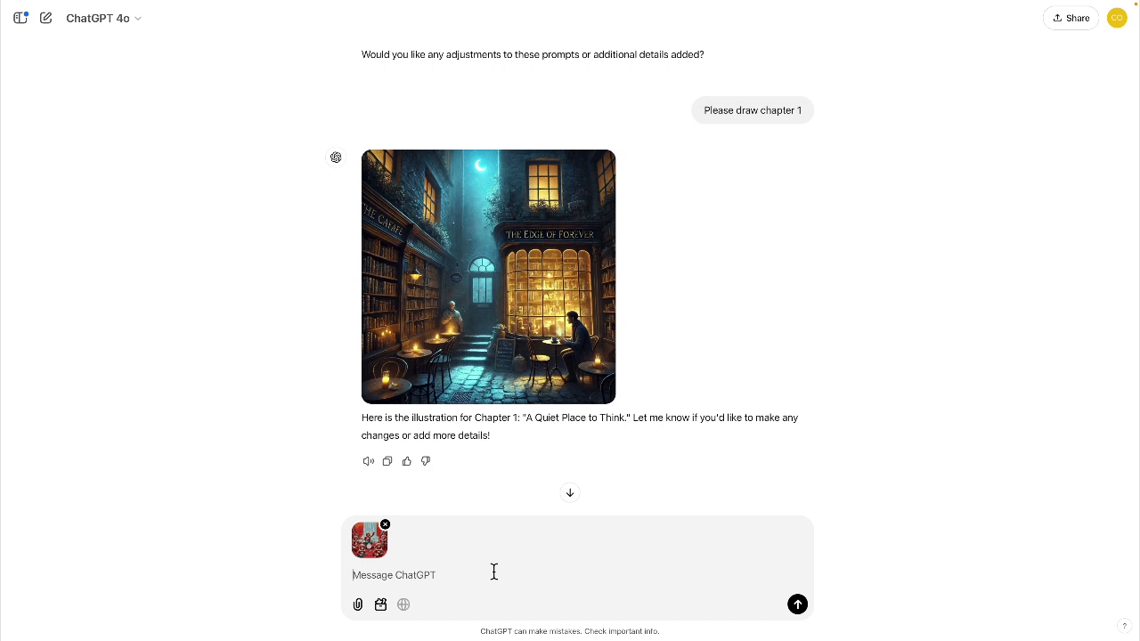
Send the request "Please categorize the art styles of the poster in bulleted points" with the attached poster.
type("Please categorize the art sty")
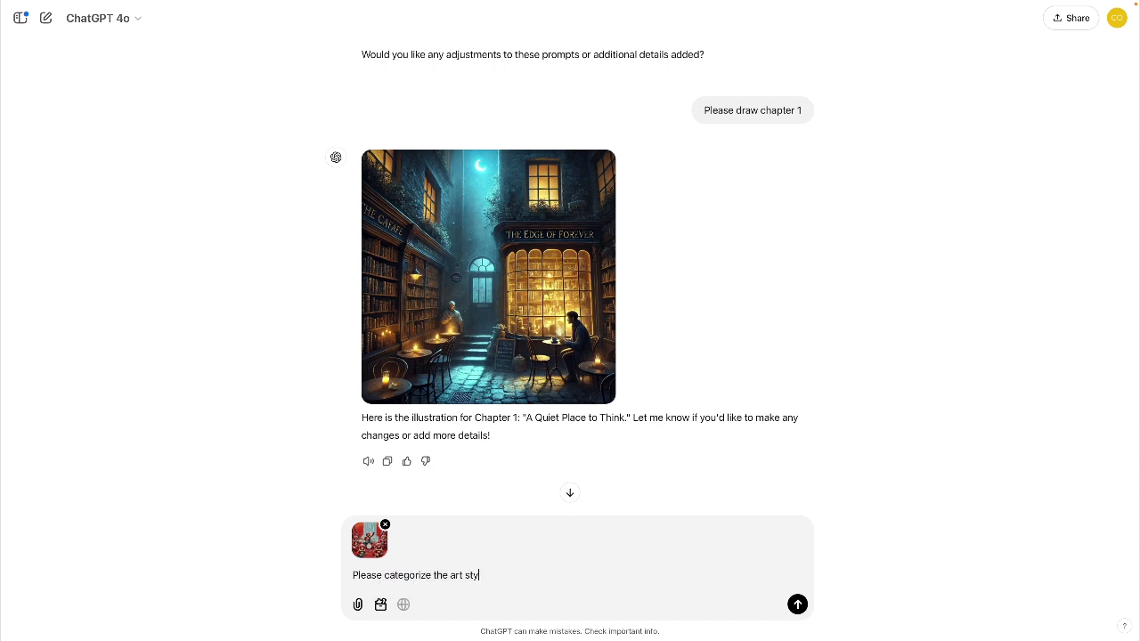
type("les of the poster in bulleted points")
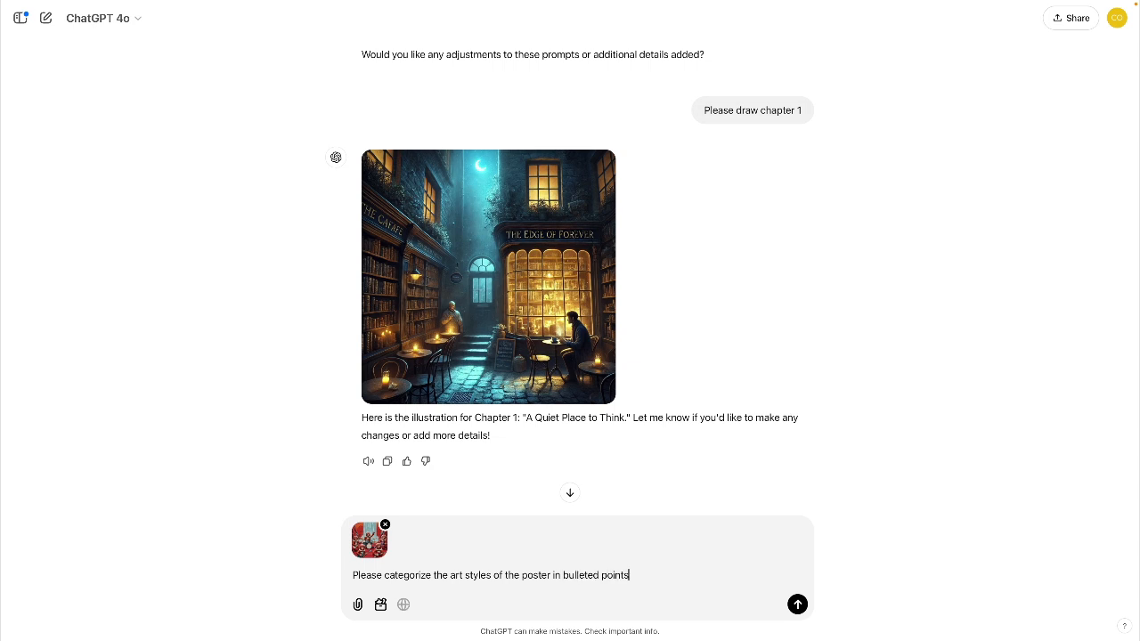
left_click(798, 605)
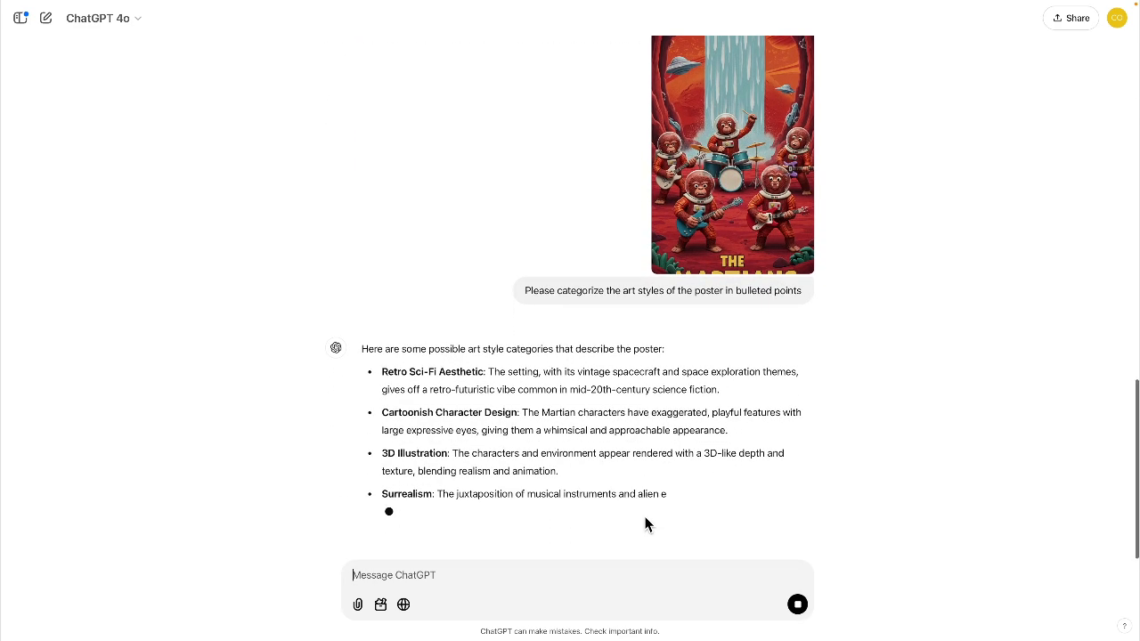
Read through the bulleted art style categories and compare them with the Martians poster viewed enlarged.
scroll(651, 487, "up", 3)
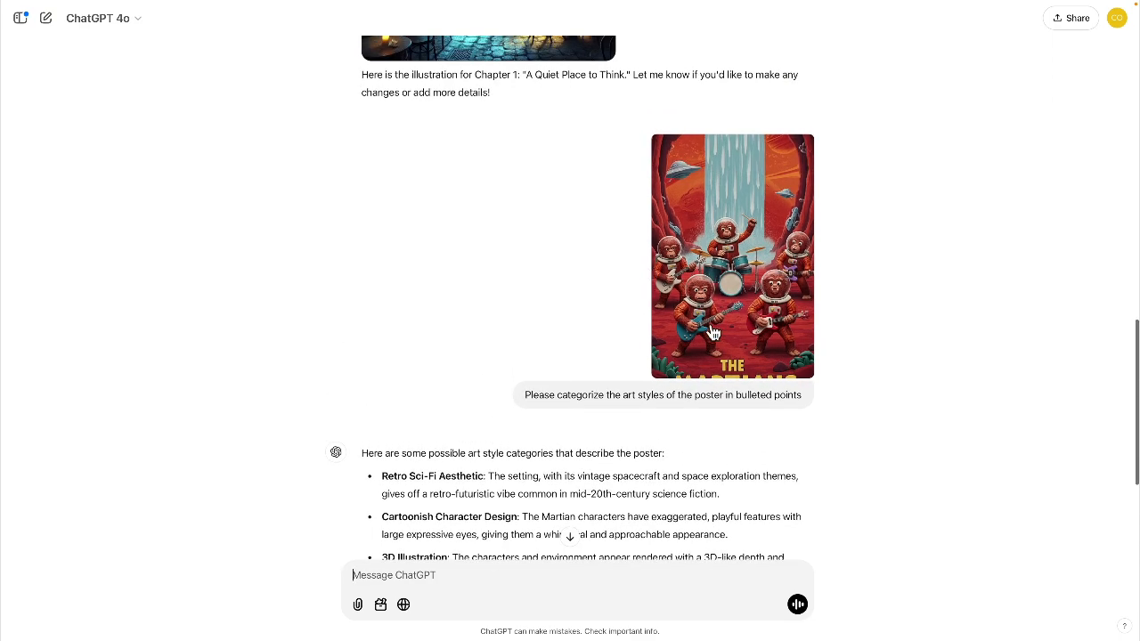
scroll(667, 386, "down", 2)
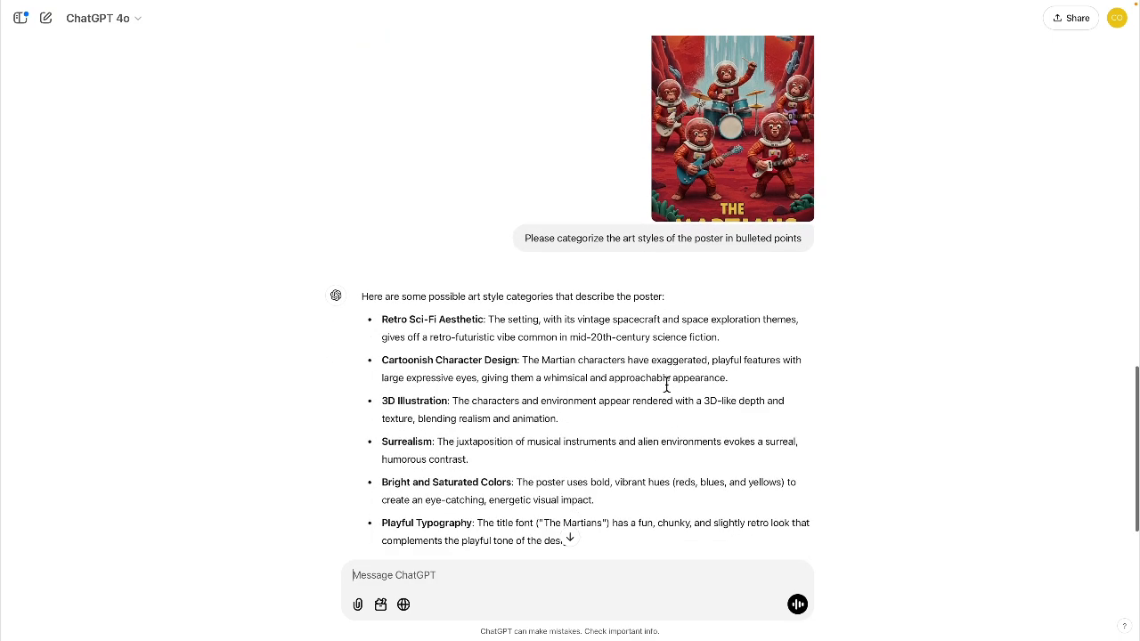
scroll(668, 386, "down", 2)
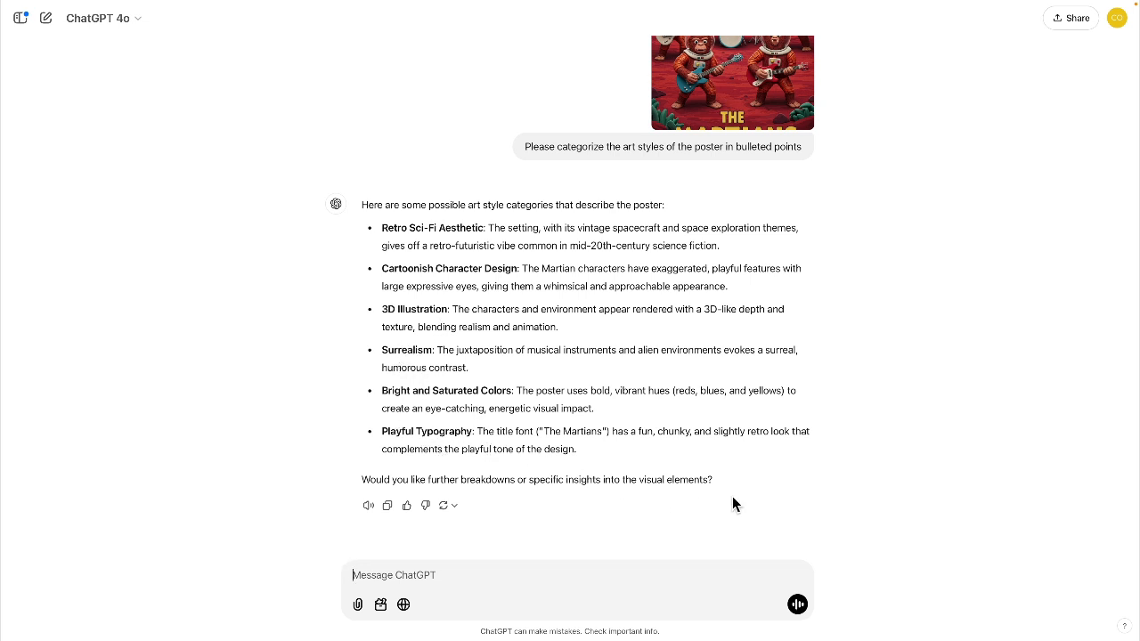
scroll(695, 374, "up", 3)
left_click(733, 280)
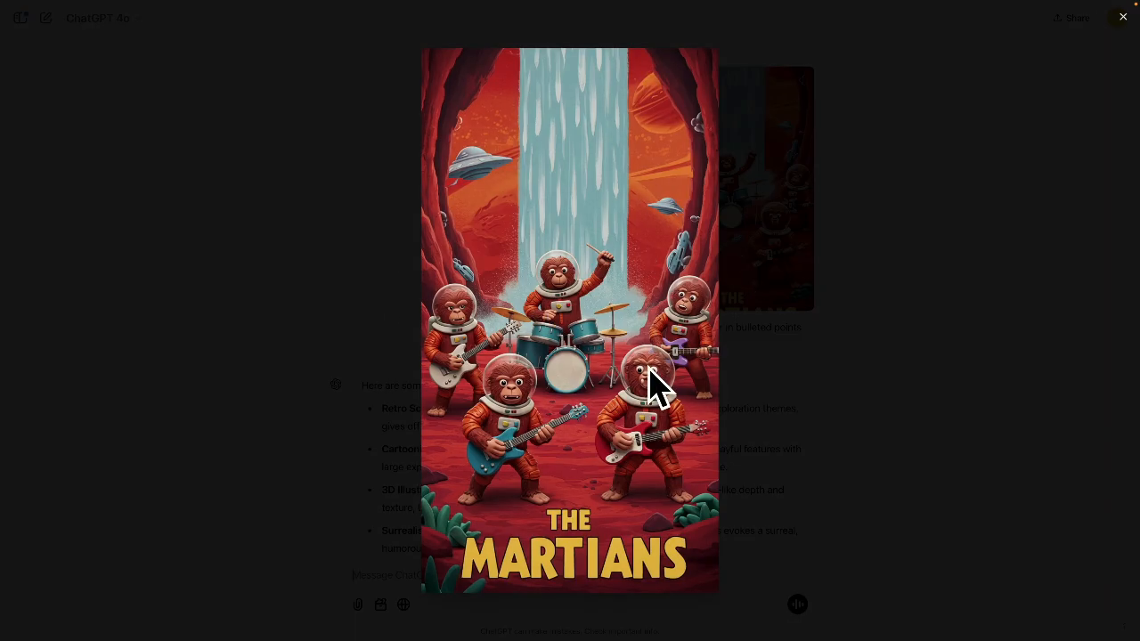
left_click(888, 389)
scroll(448, 450, "down", 1)
scroll(448, 450, "down", 1)
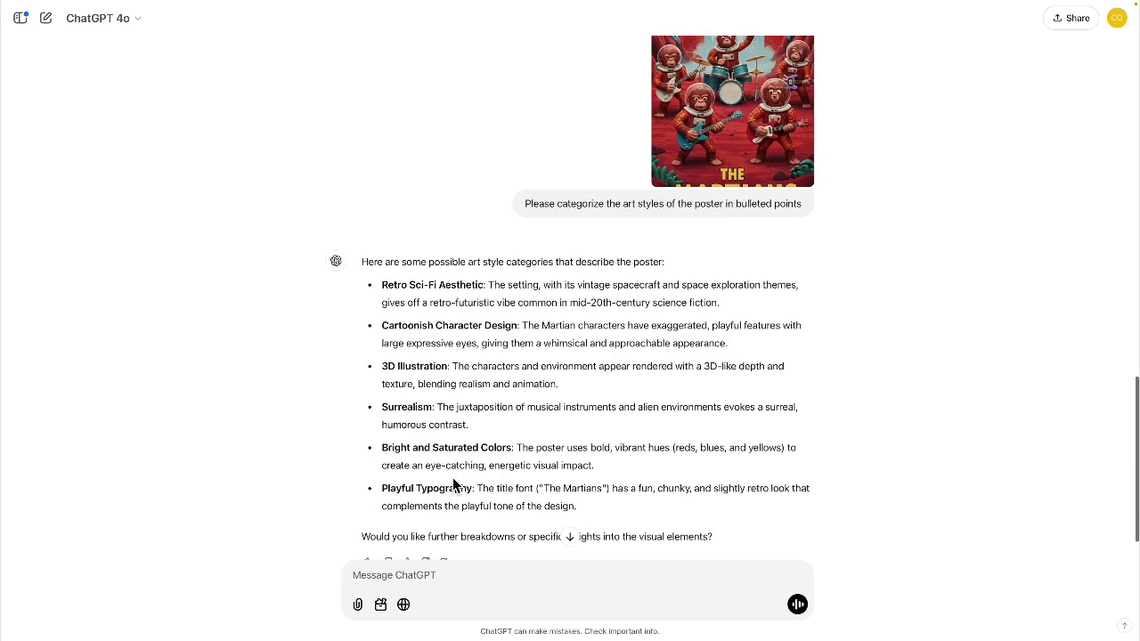
scroll(490, 431, "up", 1)
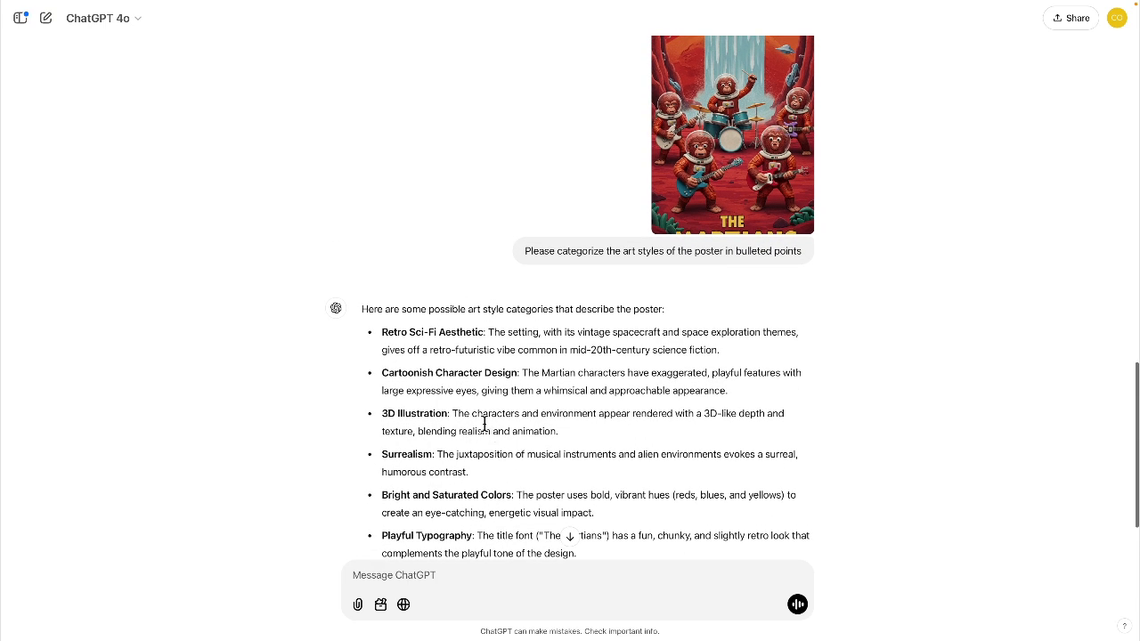
scroll(512, 430, "up", 2)
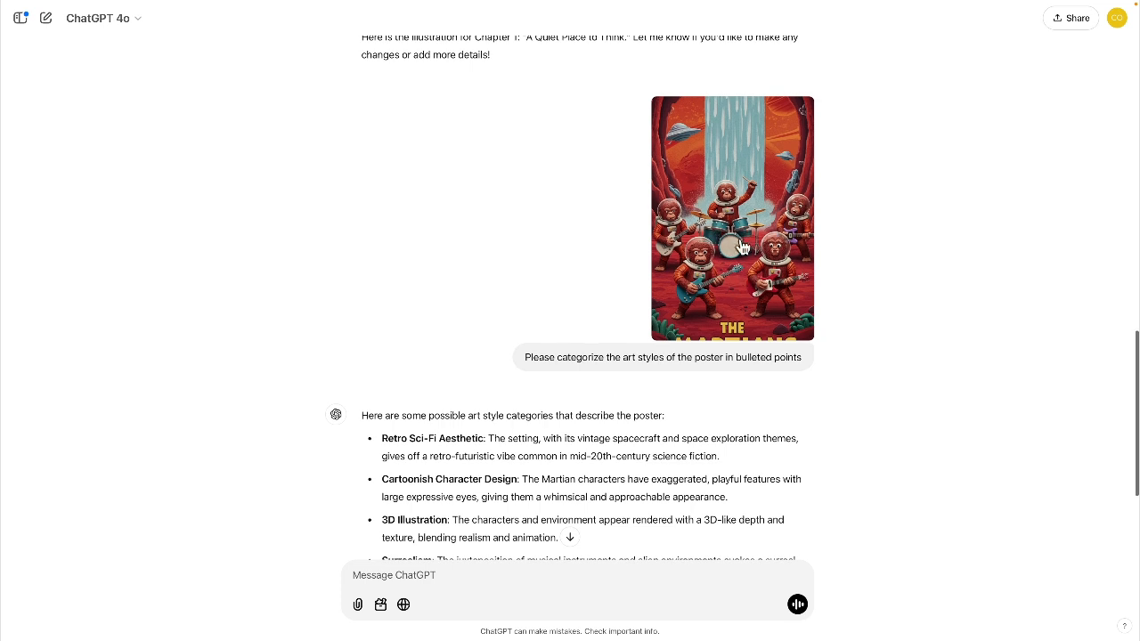
left_click(688, 269)
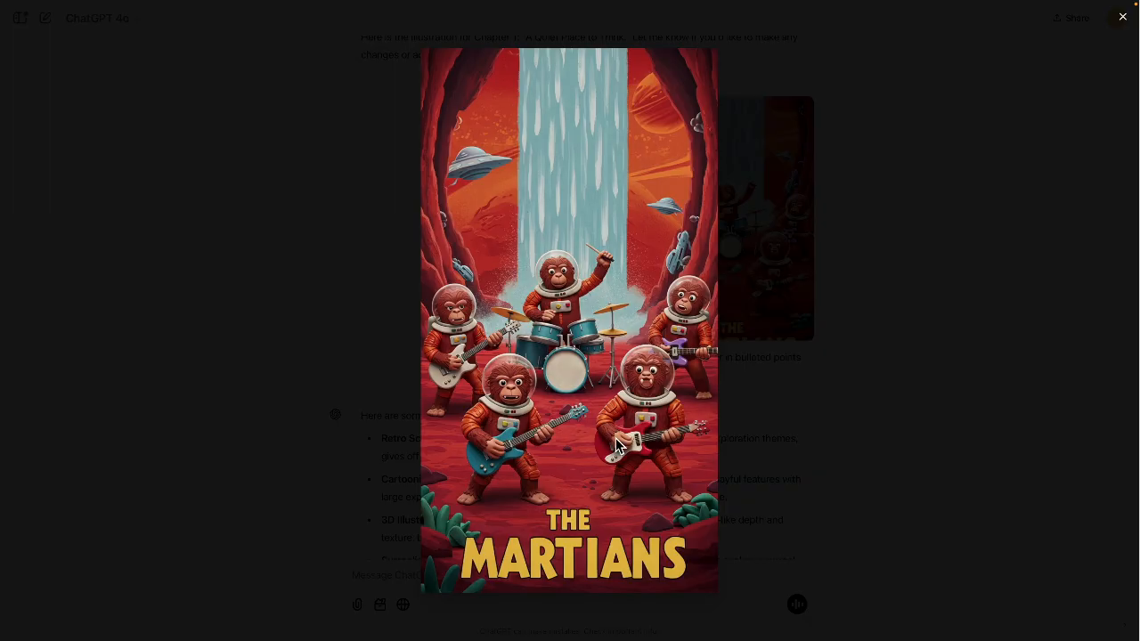
left_click(889, 431)
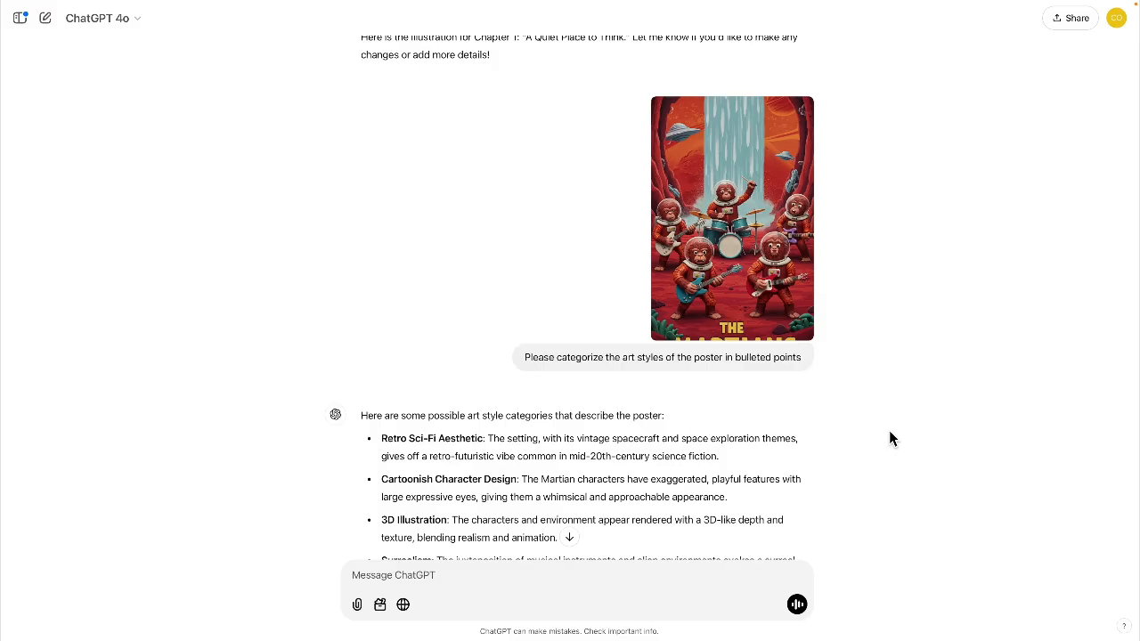
Ask the follow-up question "Why does it look like clay? What art style is that?".
scroll(794, 463, "down", 3)
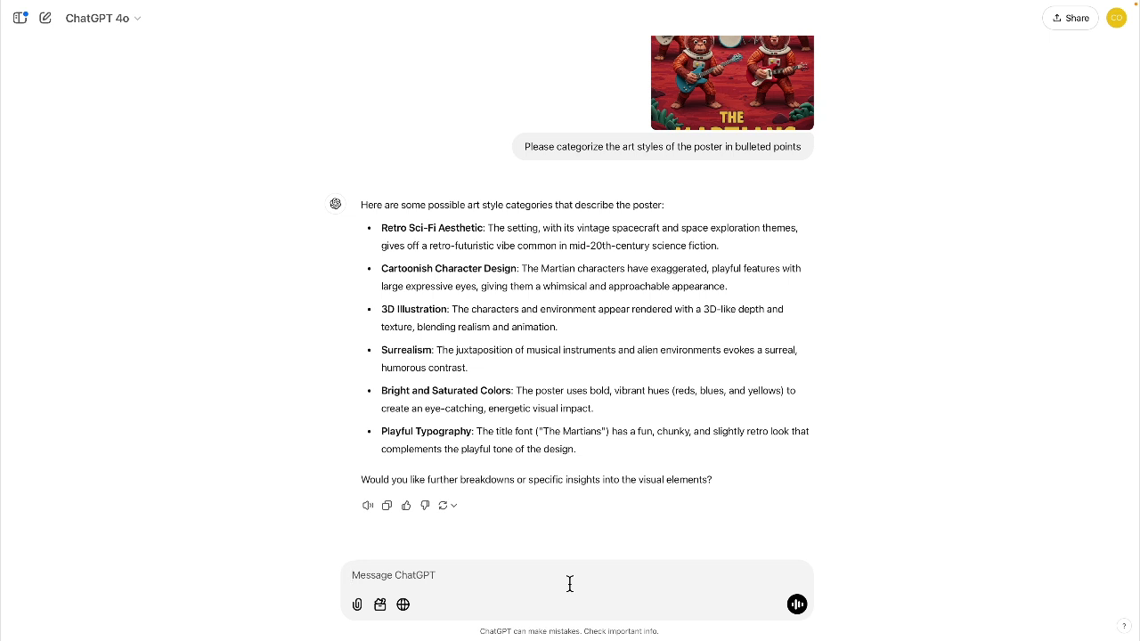
type("Why")
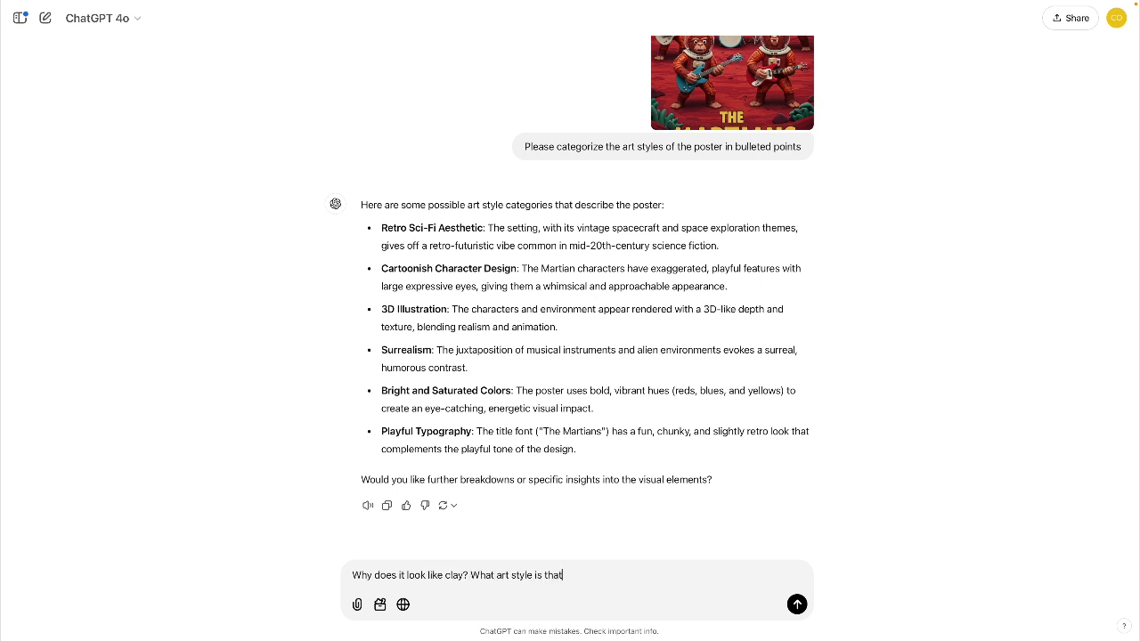
key("Return")
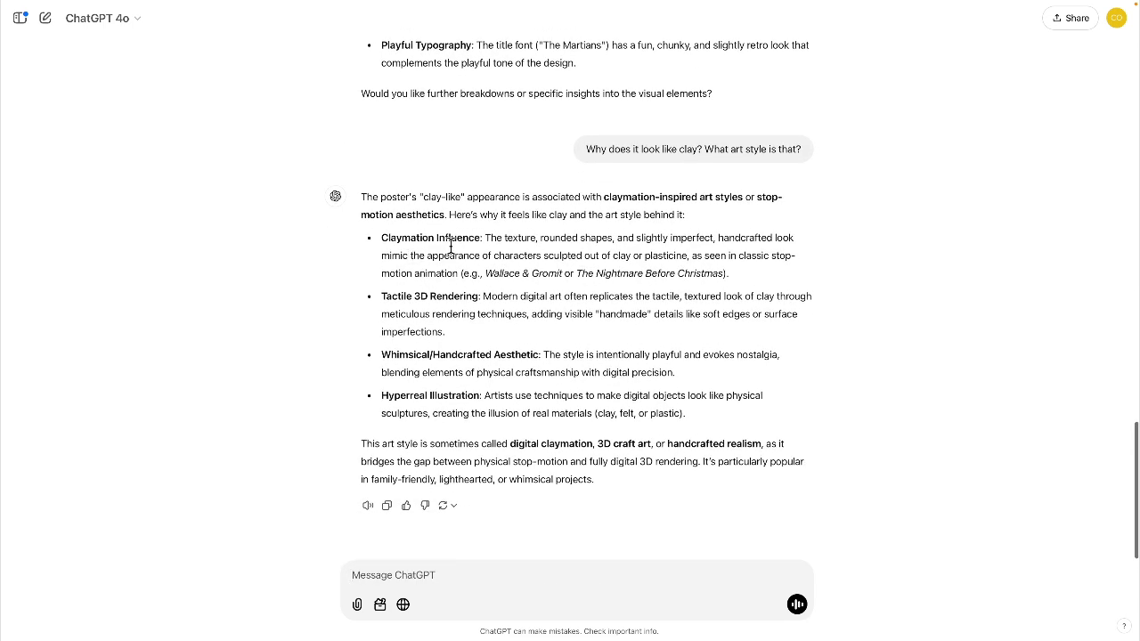
Review the clay style explanation, the poster with its style categories, and the original chapter image prompts earlier in the conversation.
scroll(576, 289, "up", 4)
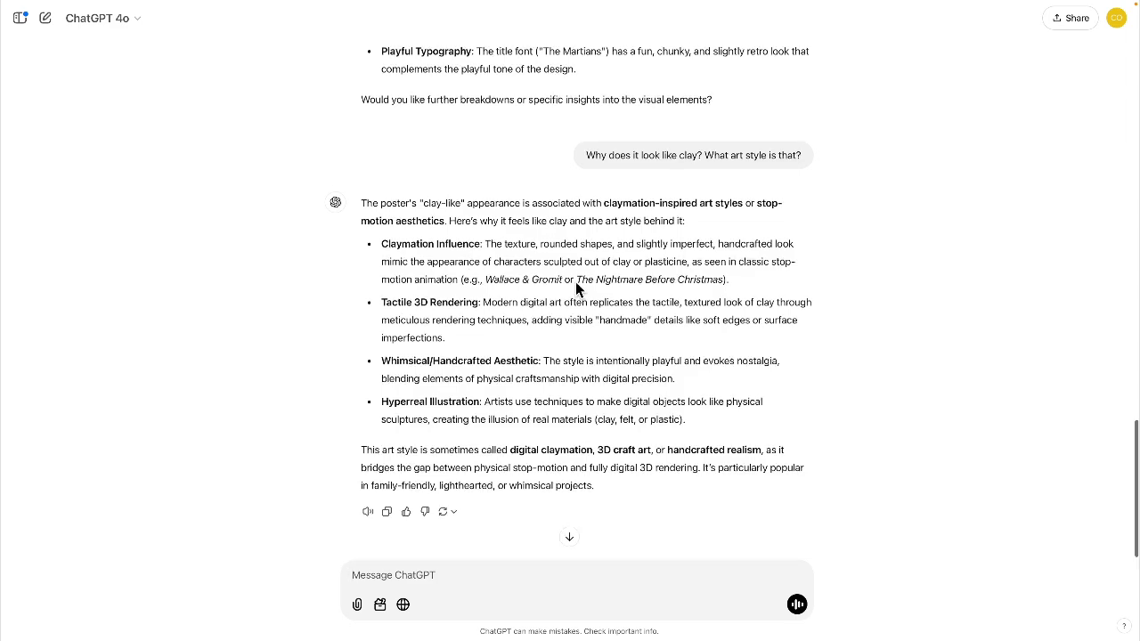
scroll(575, 281, "up", 3)
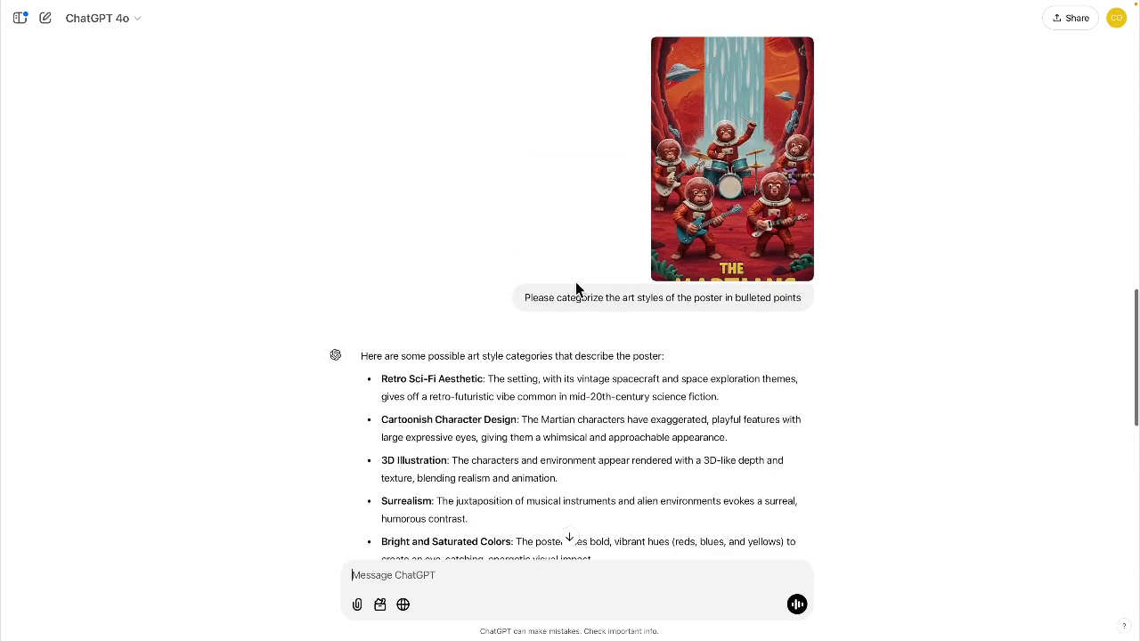
scroll(572, 318, "down", 2)
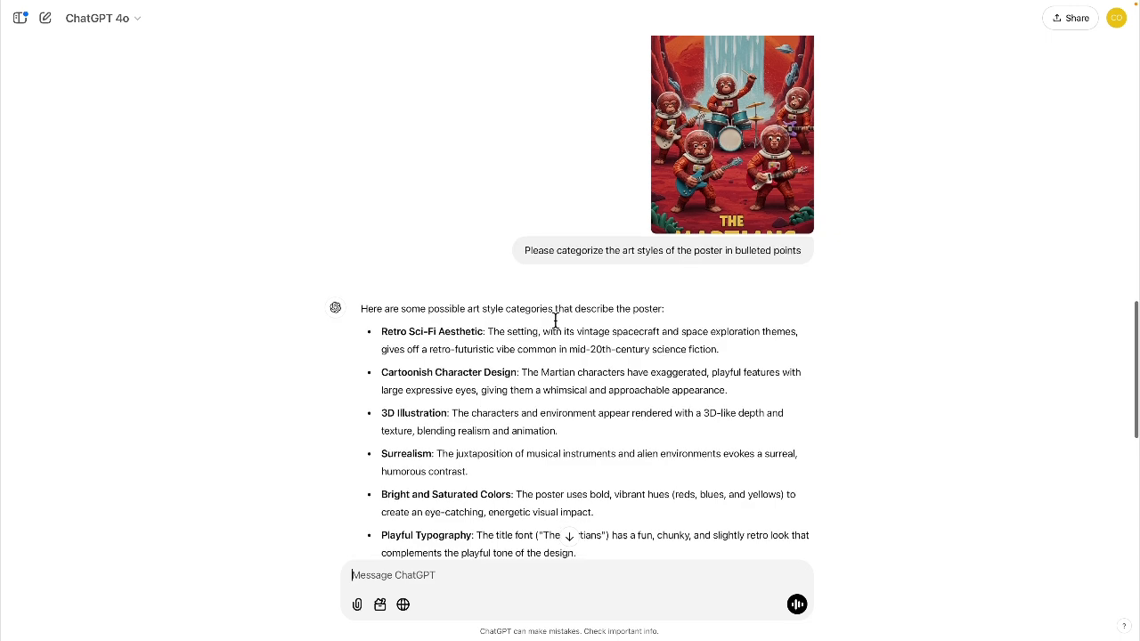
scroll(512, 387, "down", 5)
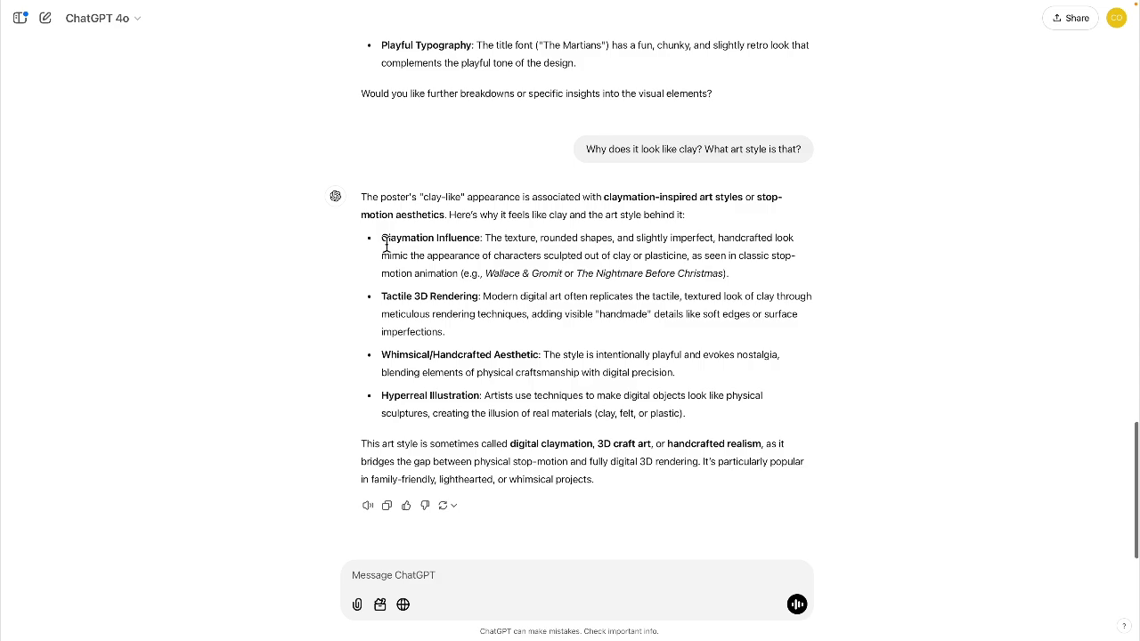
left_click_drag(383, 239, 476, 240)
scroll(481, 238, "up", 6)
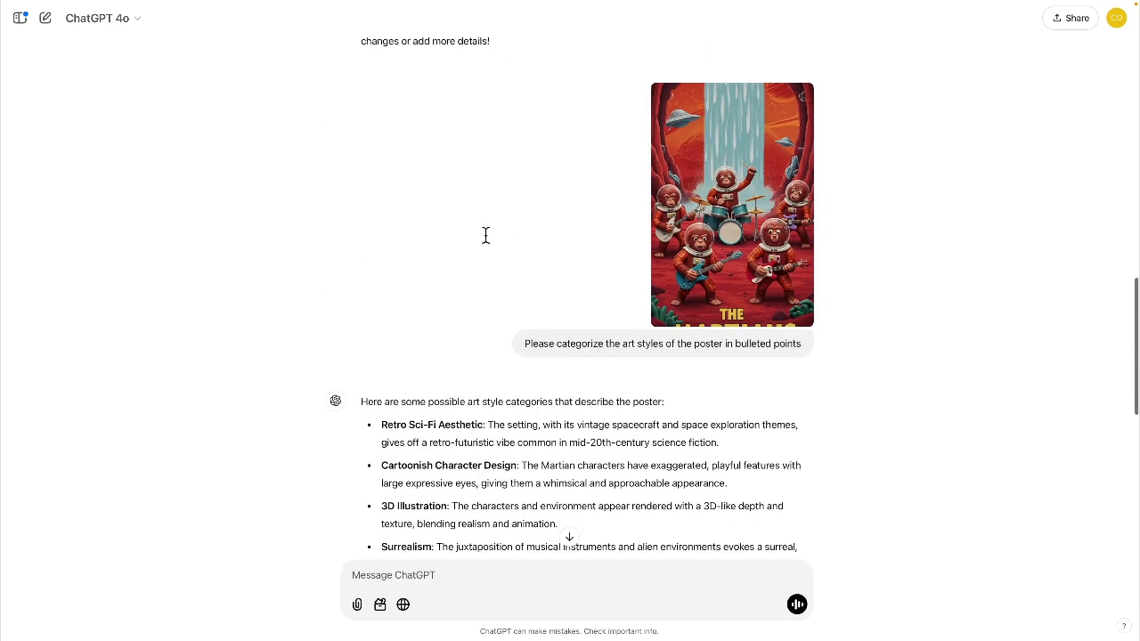
scroll(485, 235, "down", 2)
scroll(484, 232, "up", 4)
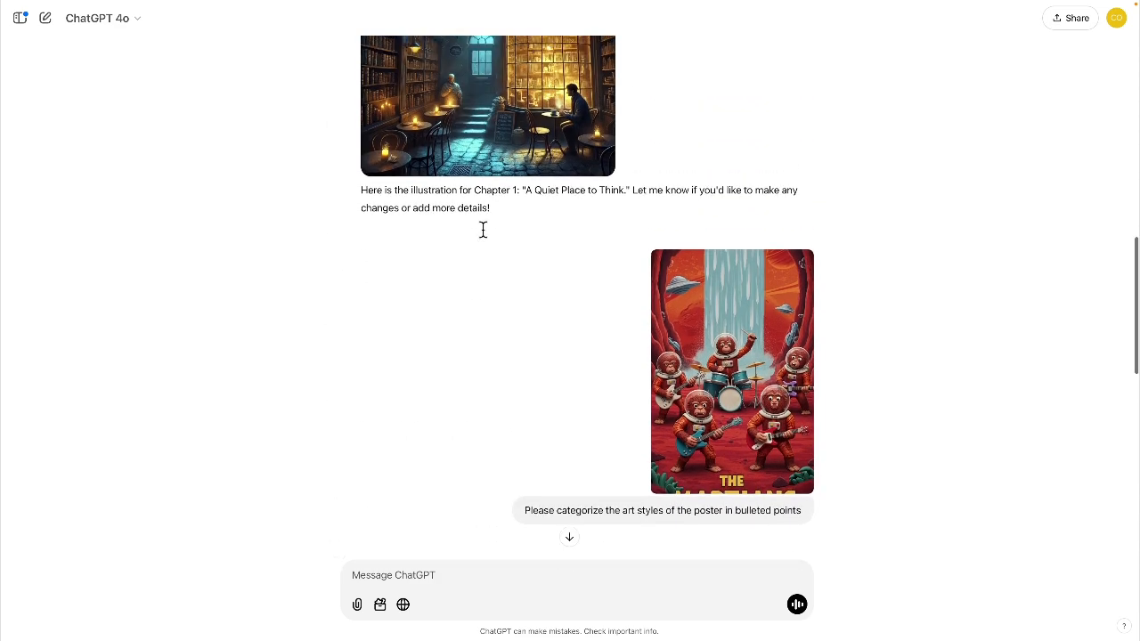
scroll(482, 231, "up", 8)
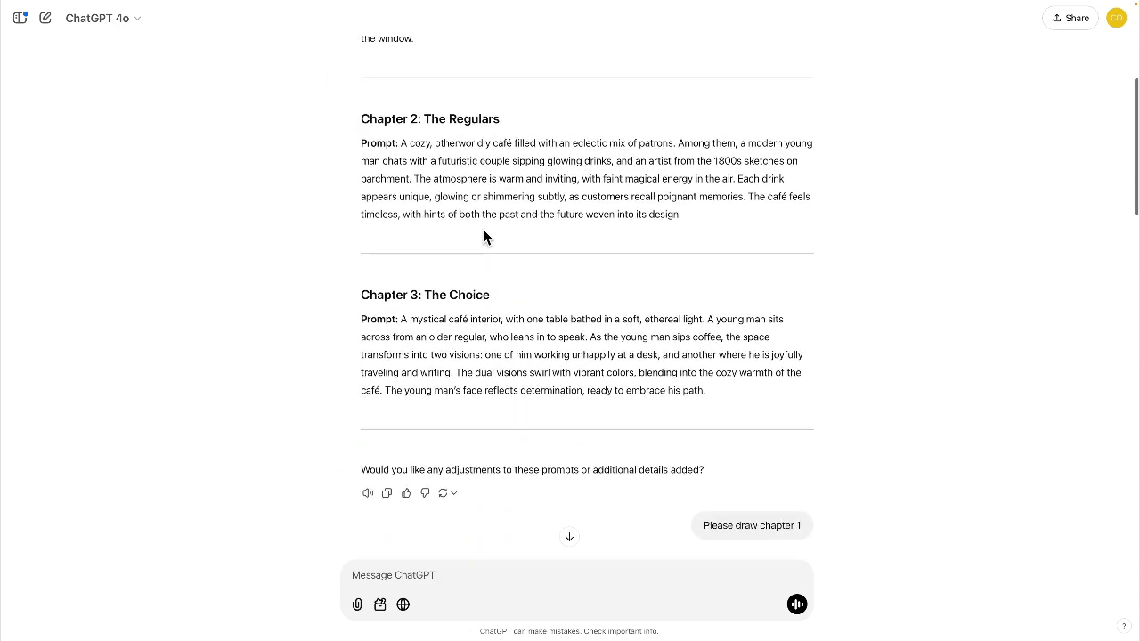
scroll(483, 236, "up", 4)
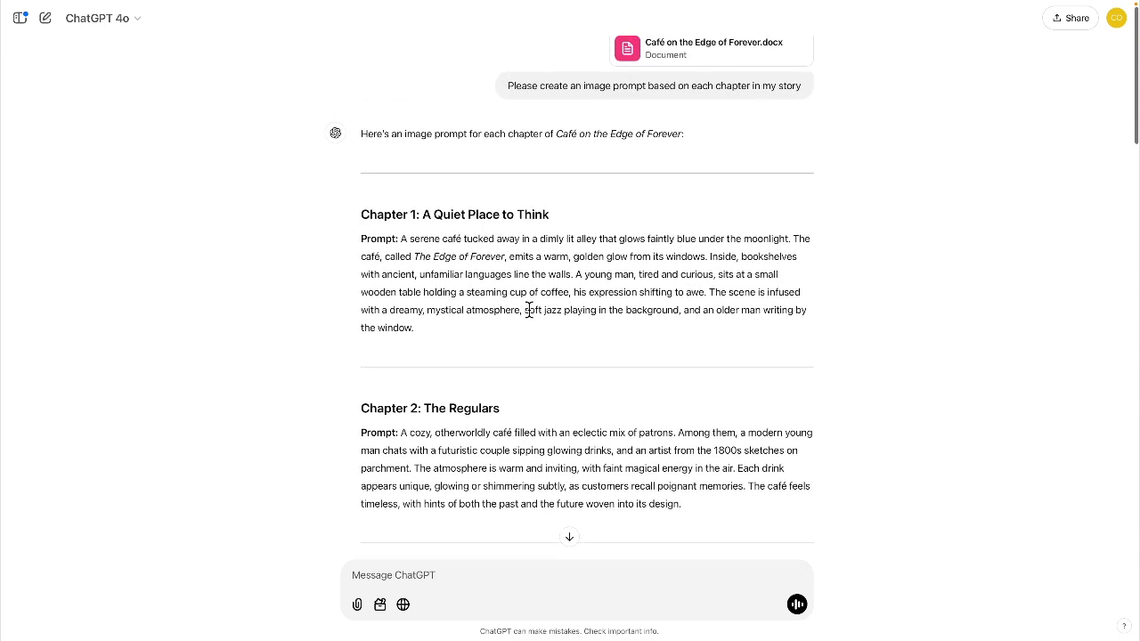
Send the request "Please infusion elements of claymation into our prompts from the story" and read through the rewritten chapter prompts.
scroll(477, 303, "down", 3)
left_click(448, 579)
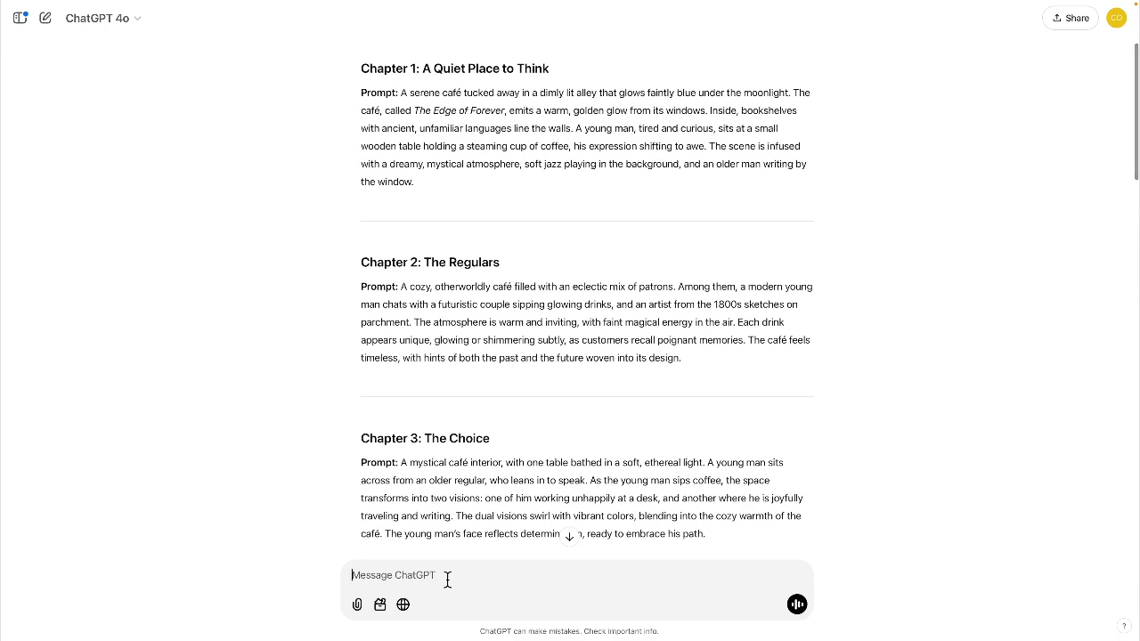
type("Ple")
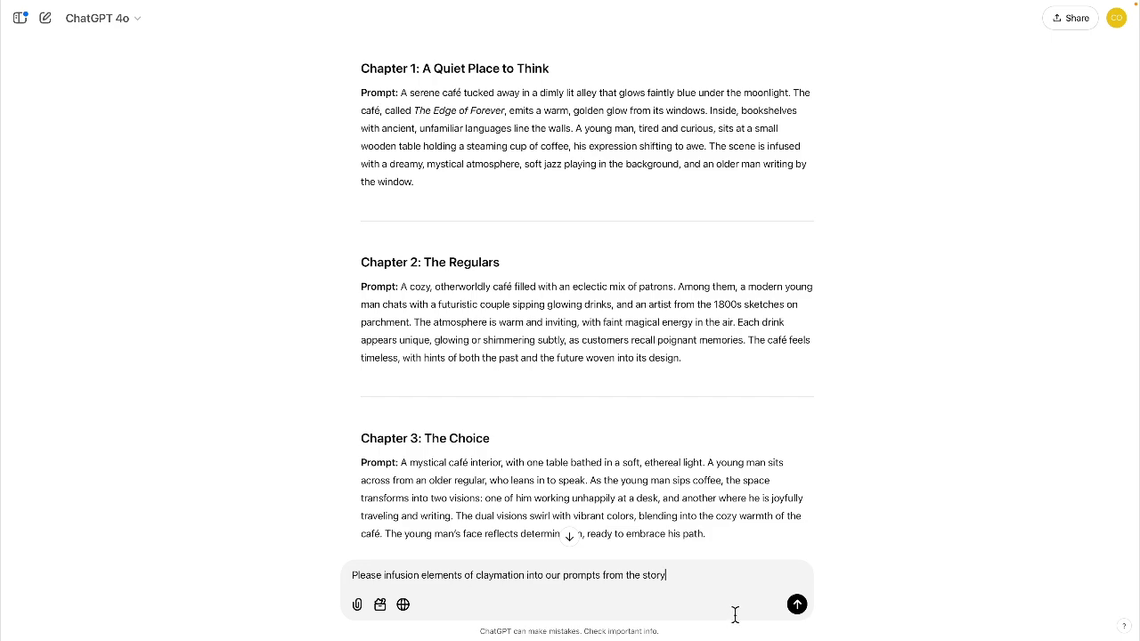
left_click(797, 605)
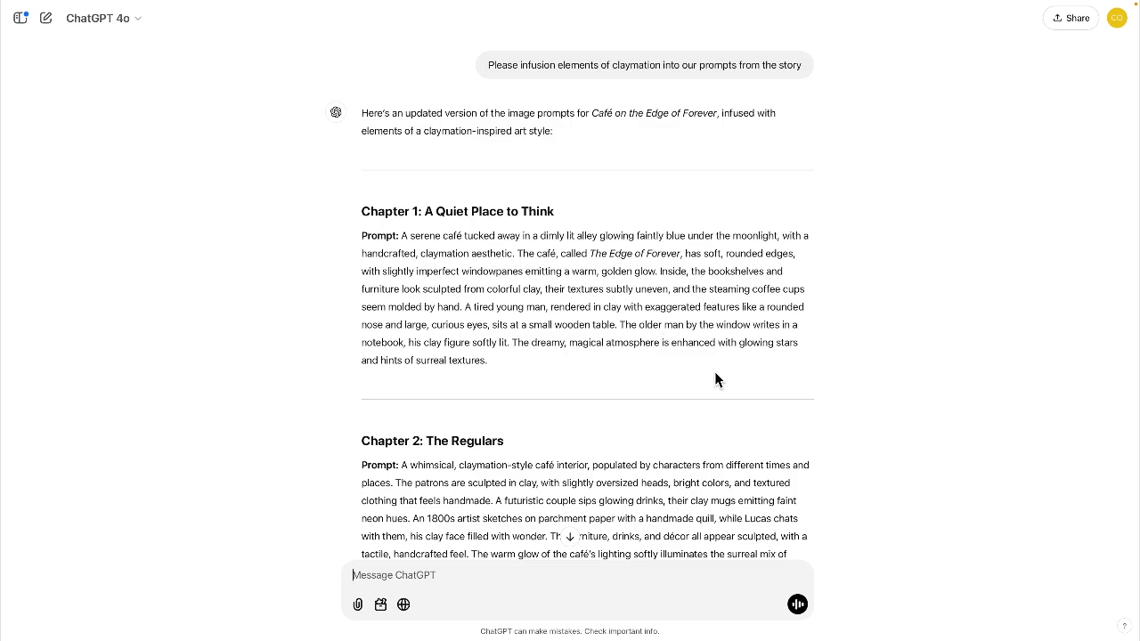
scroll(715, 374, "down", 3)
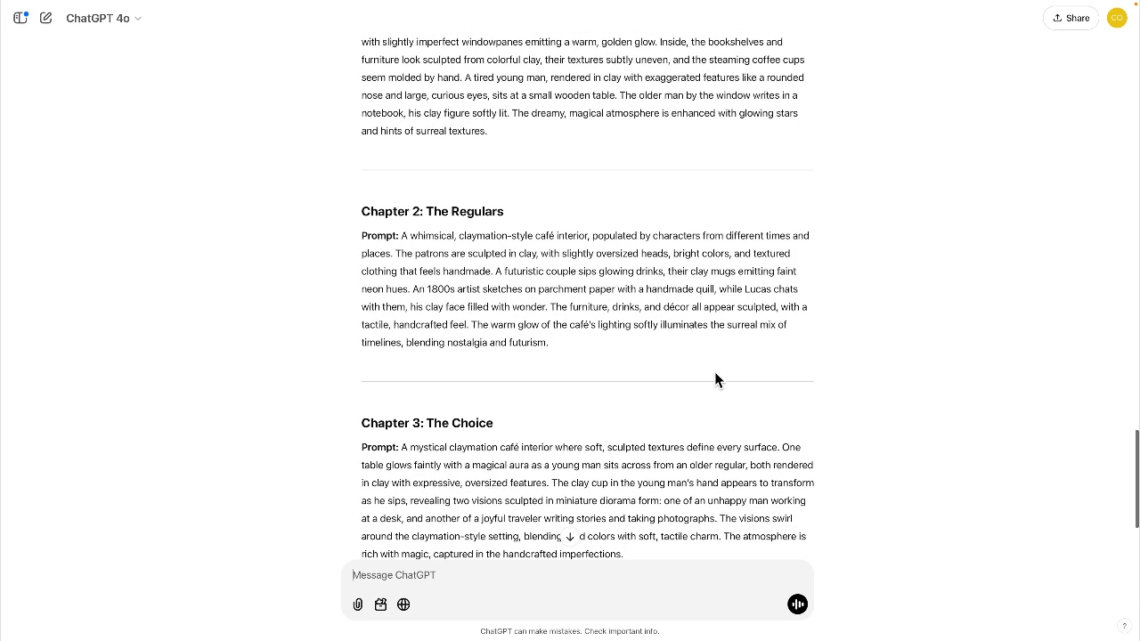
Copy the full claymation prompt text of "Chapter 1: A Quiet Place to Think" from the conversation.
scroll(715, 374, "down", 2)
scroll(715, 374, "up", 2)
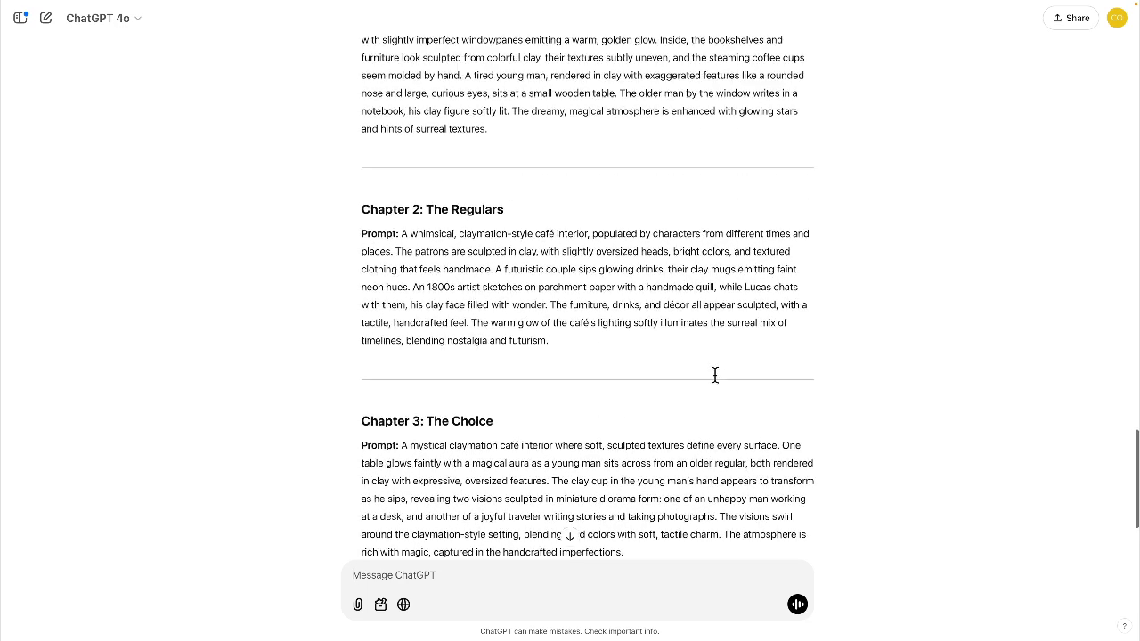
scroll(714, 374, "up", 3)
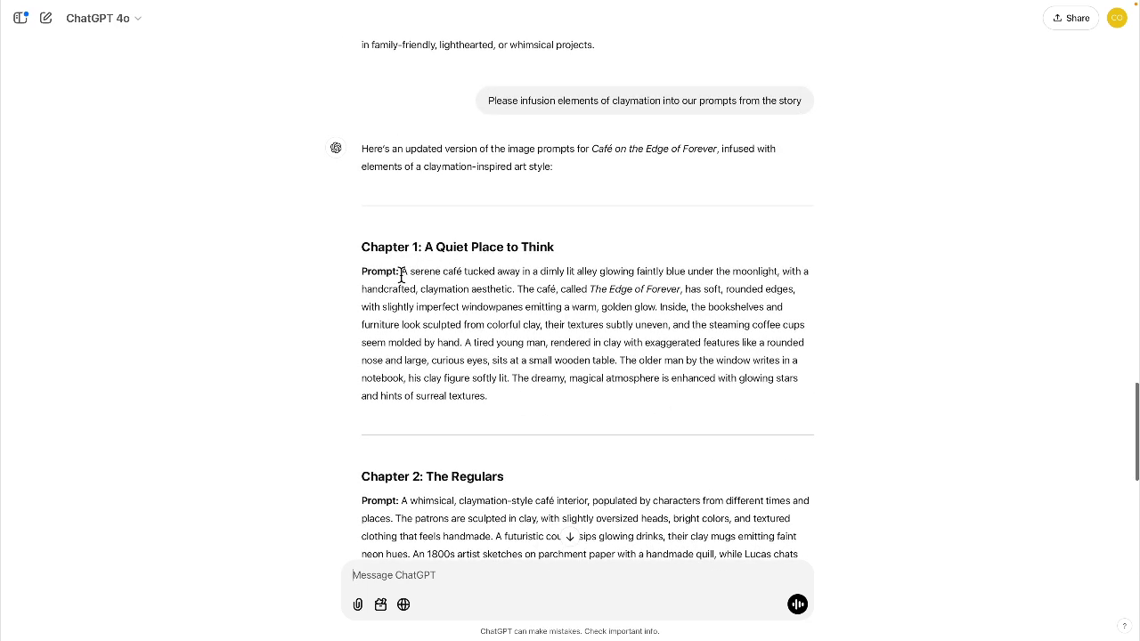
left_click_drag(401, 276, 510, 393)
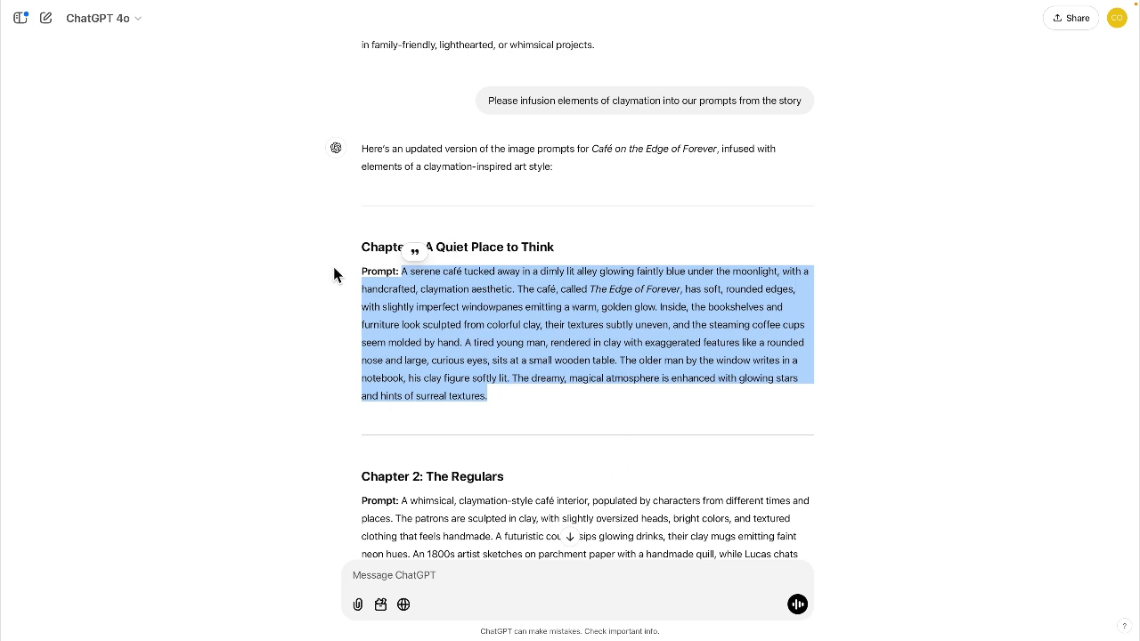
Switch to the Google page, search for "Google ImageFX" and open the ImageFX - labs.google/fx result.
mouse_move(213, 9)
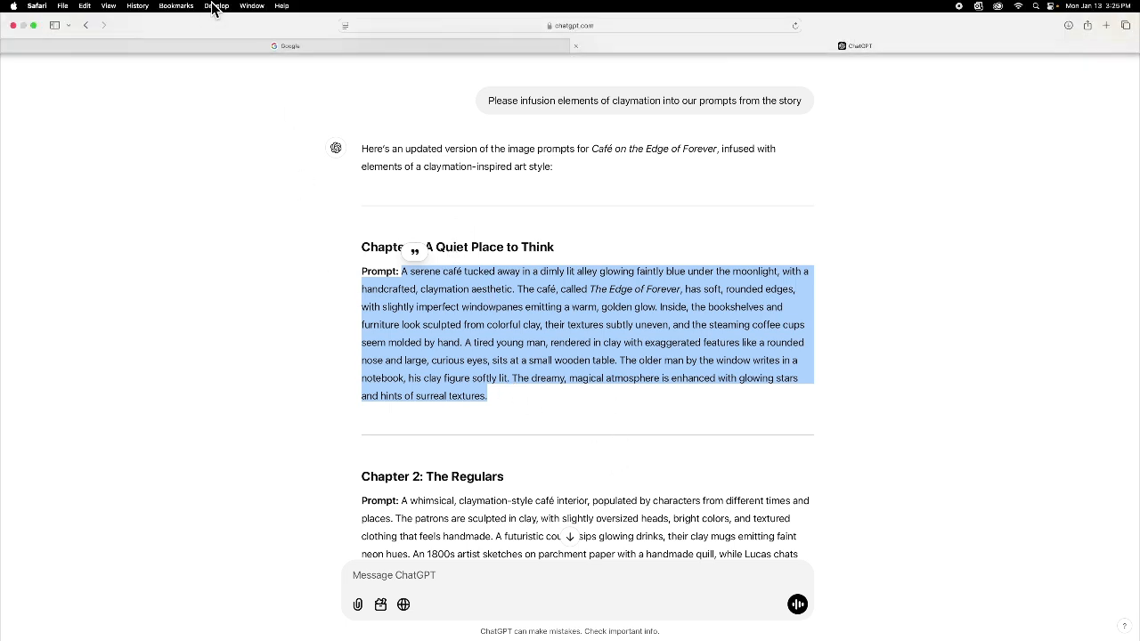
left_click(226, 47)
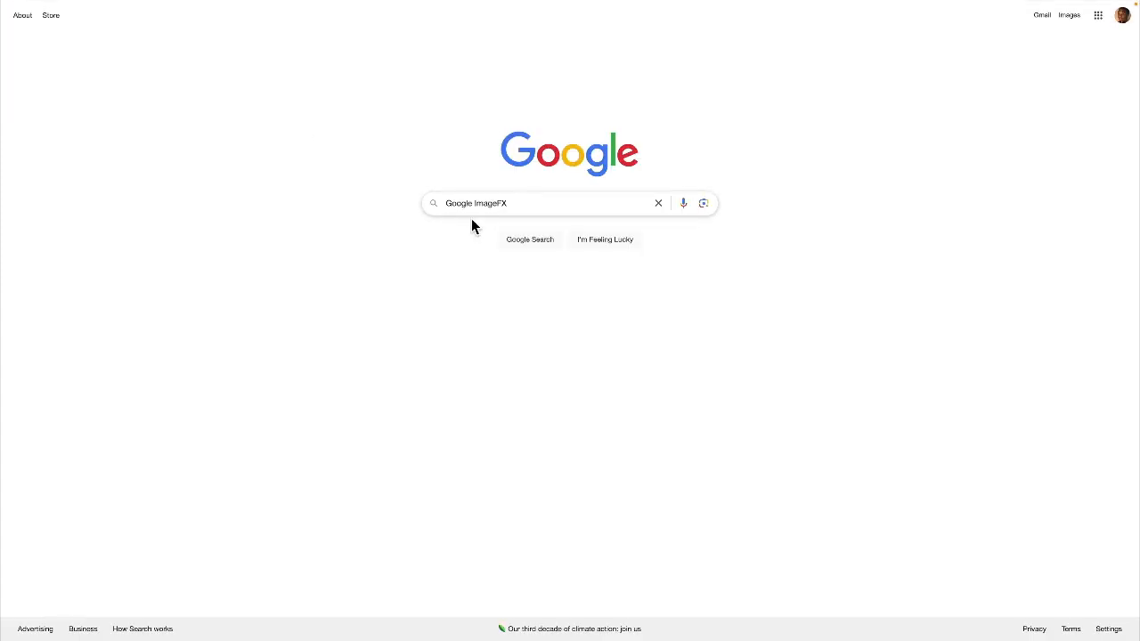
left_click(530, 241)
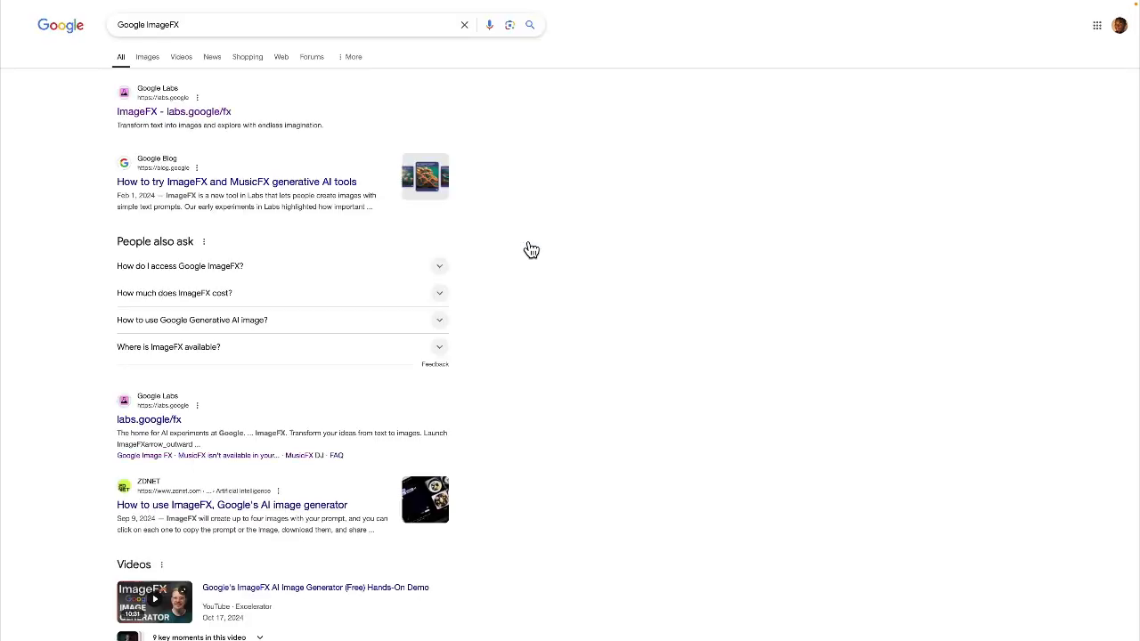
left_click(214, 112)
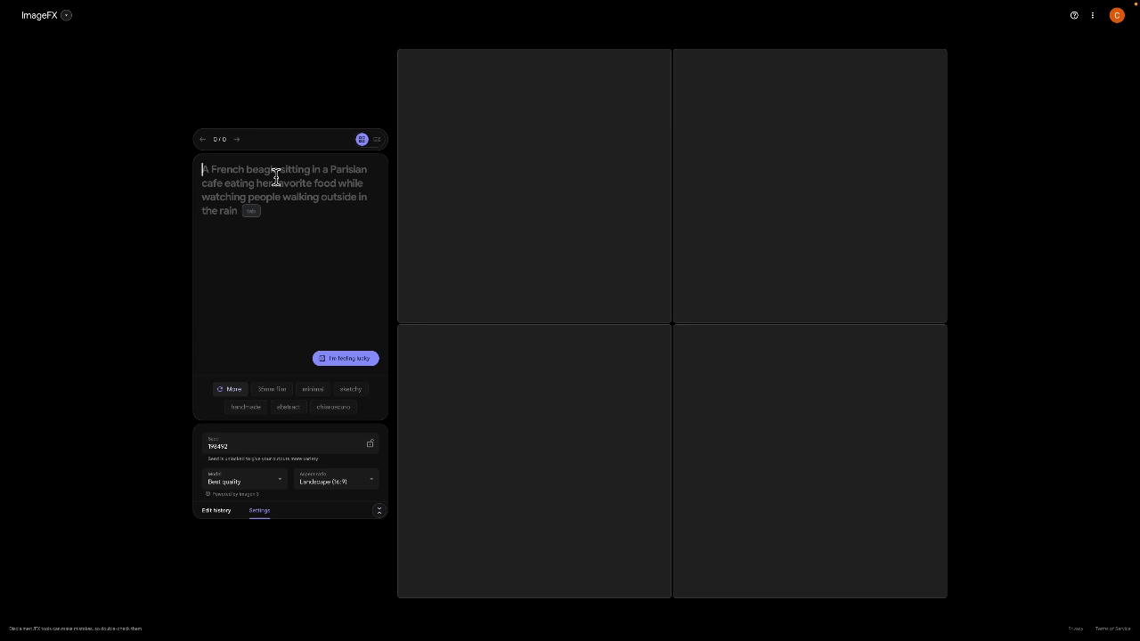
Paste the copied Chapter 1 claymation prompt into ImageFX, check its text, and create images from it.
key("ctrl+v")
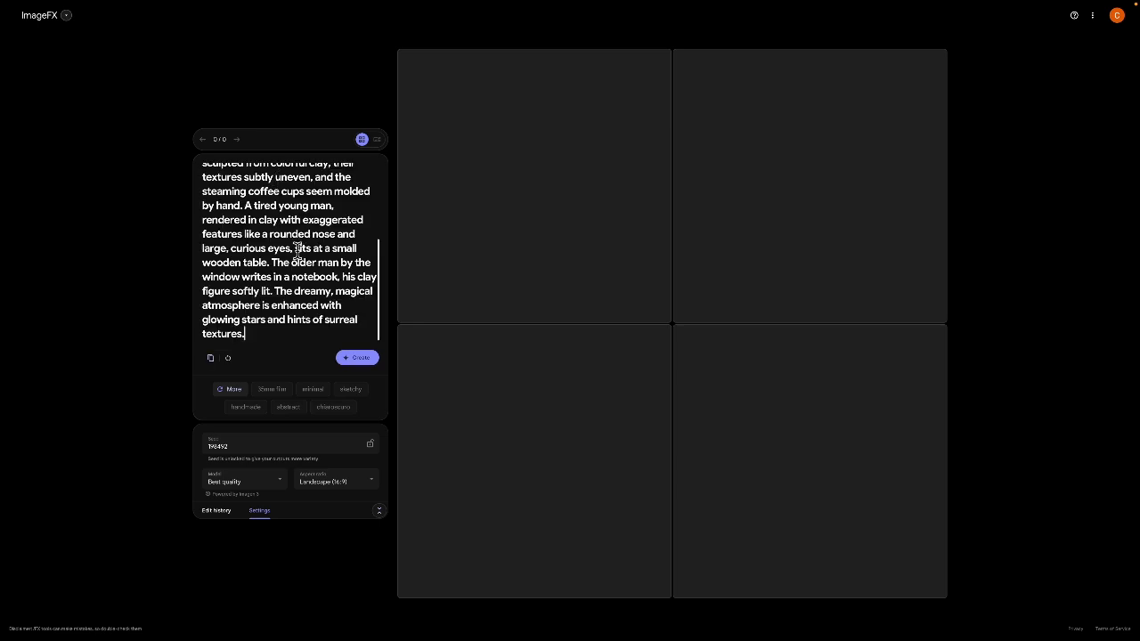
left_click_drag(296, 333, 212, 150)
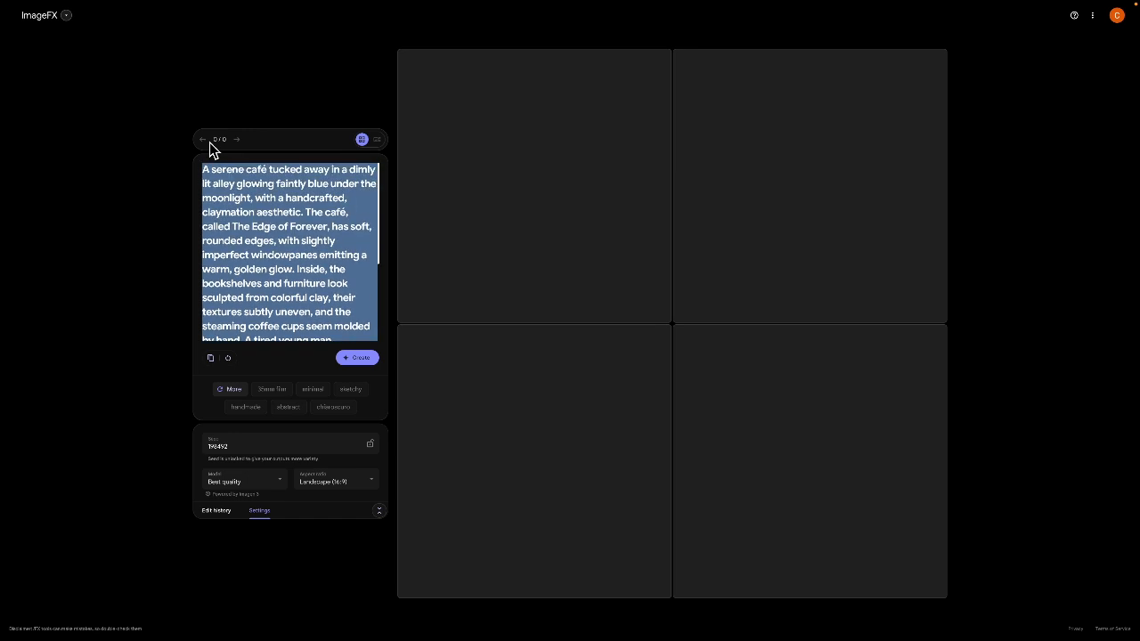
left_click(275, 193)
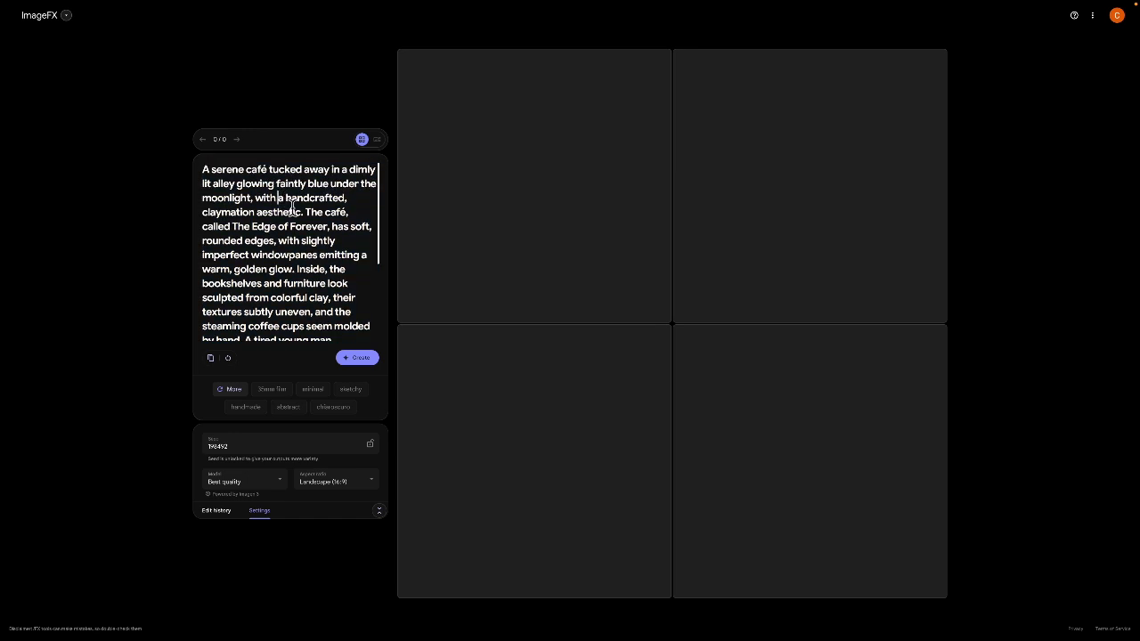
left_click(367, 365)
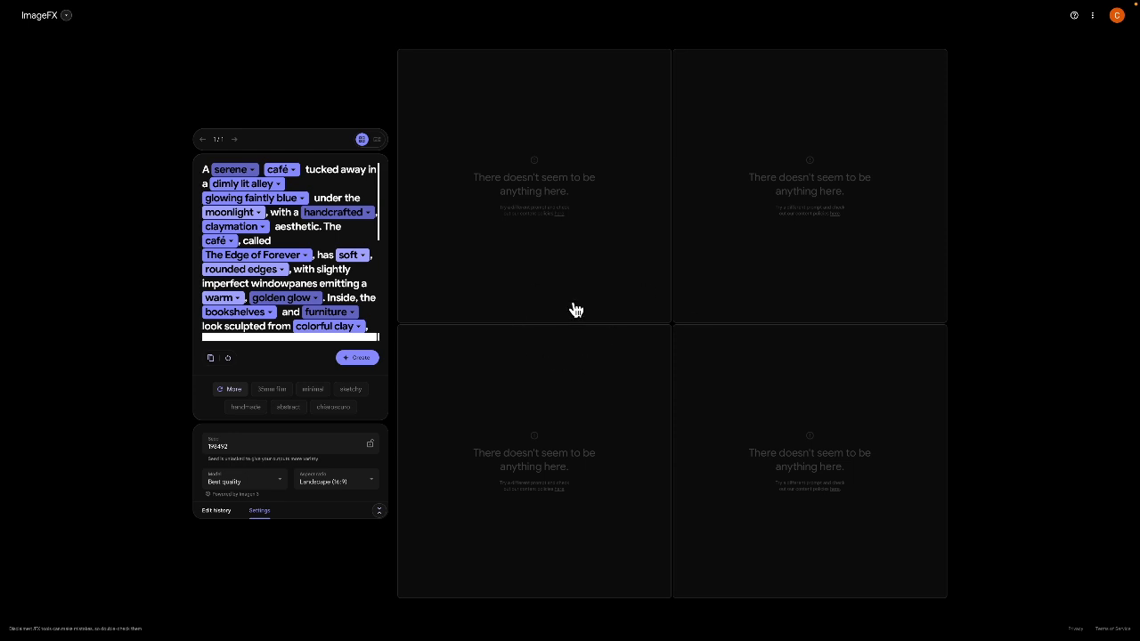
Create images again from the same Chapter 1 prompt, then enlarge the Edge of Forever café picture and download it.
scroll(318, 255, "down", 5)
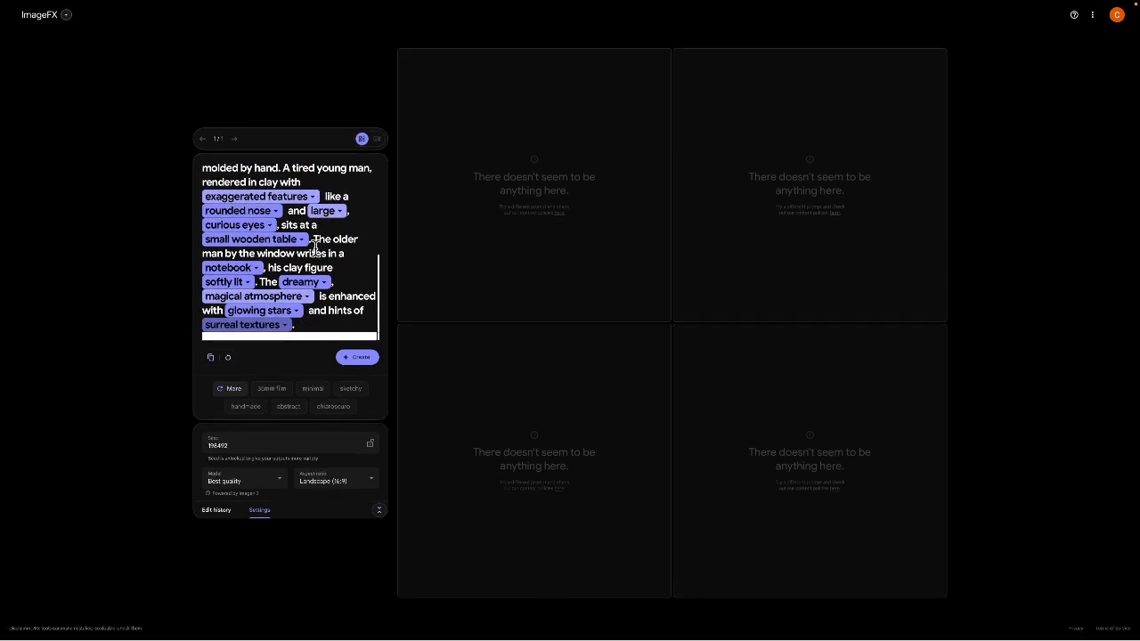
scroll(318, 257, "up", 2)
scroll(316, 256, "up", 3)
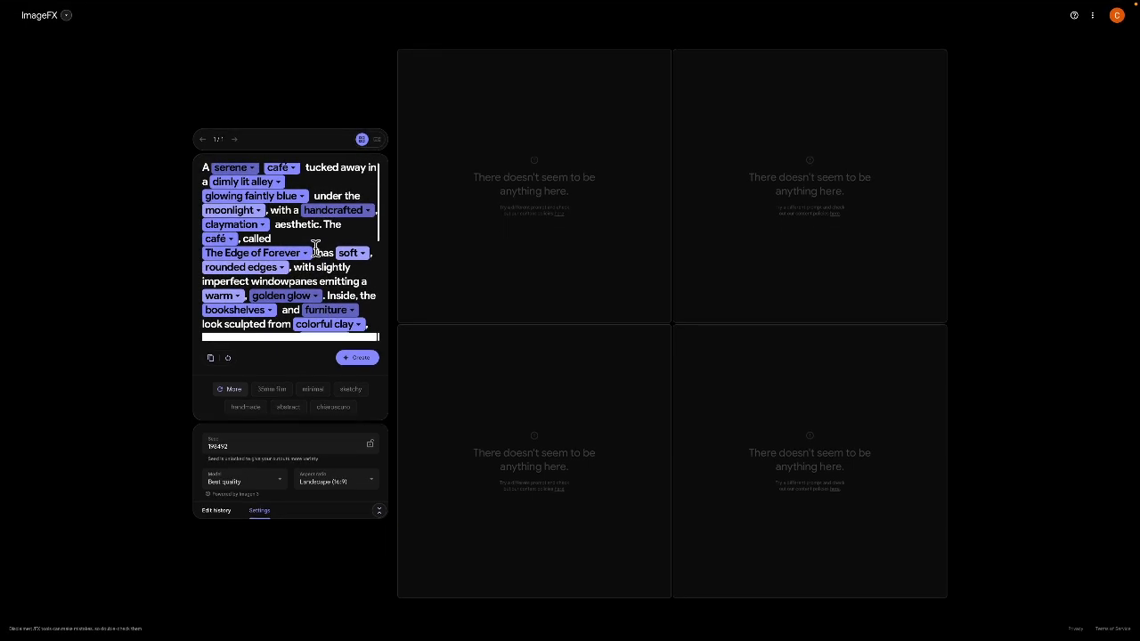
left_click(363, 361)
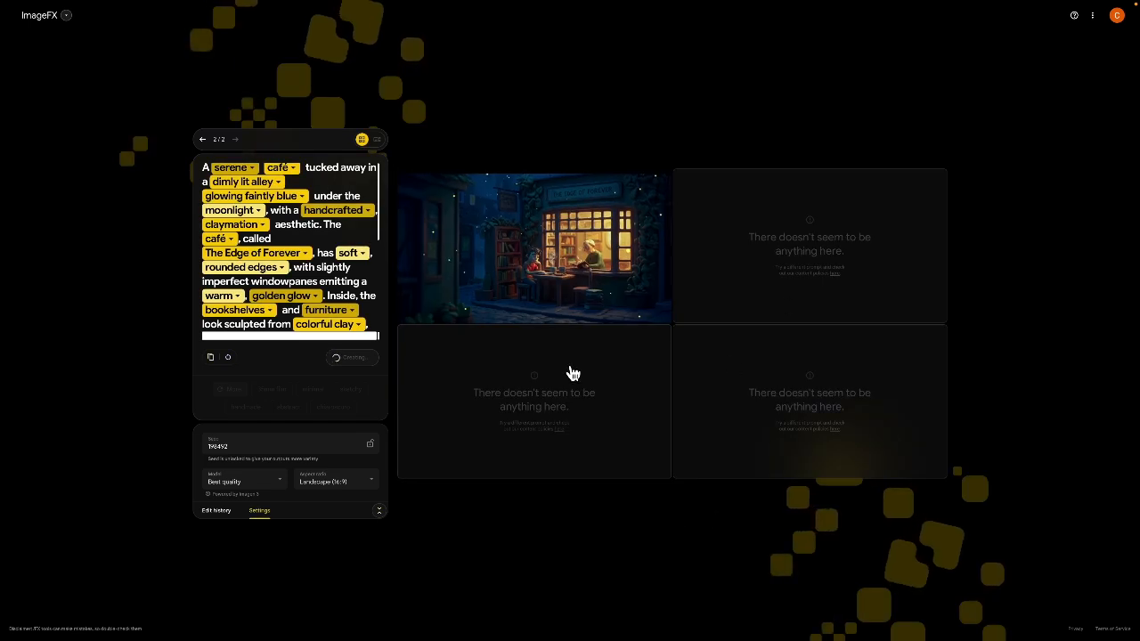
left_click(496, 277)
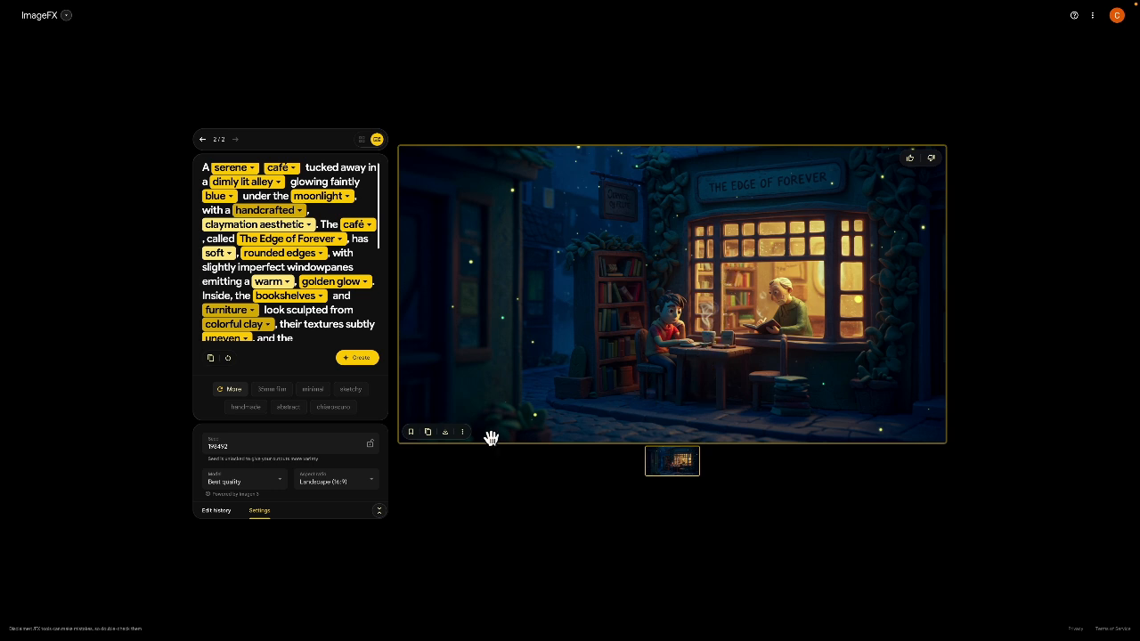
left_click(445, 433)
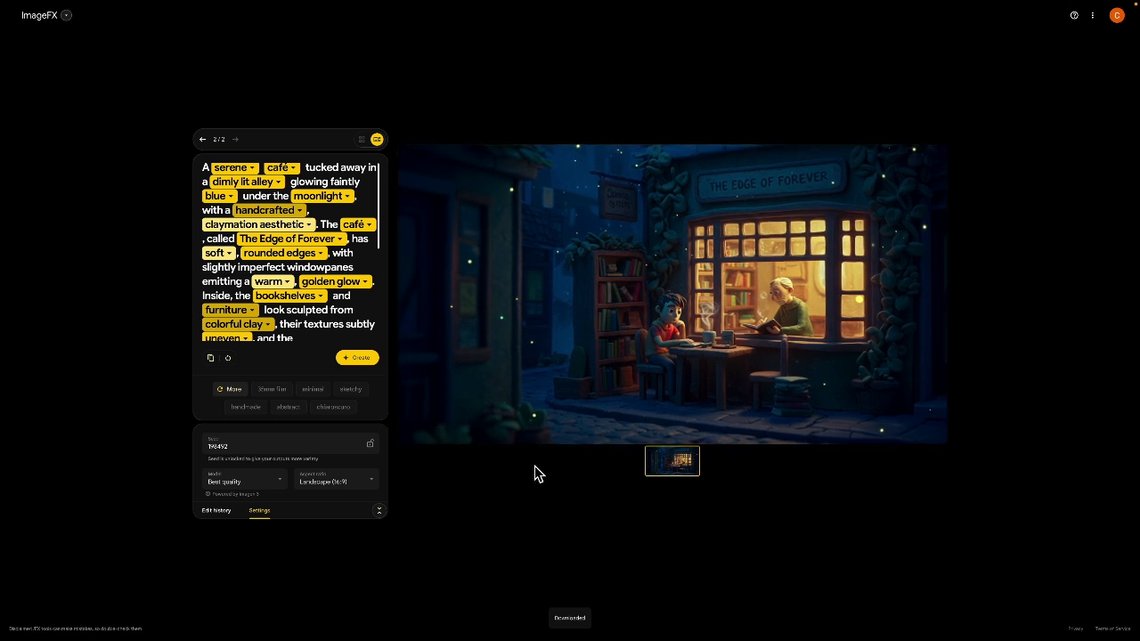
Swap the opening prompt words "serene" and "café" for the suggested alternatives "bustling" and "library".
scroll(301, 197, "up", 1)
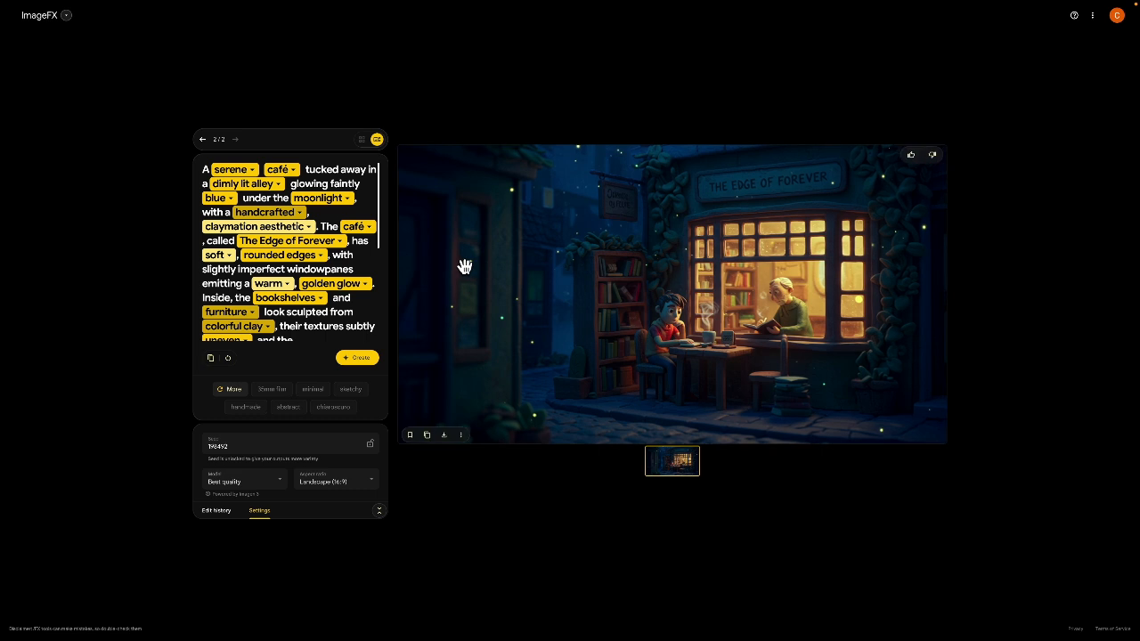
left_click(246, 173)
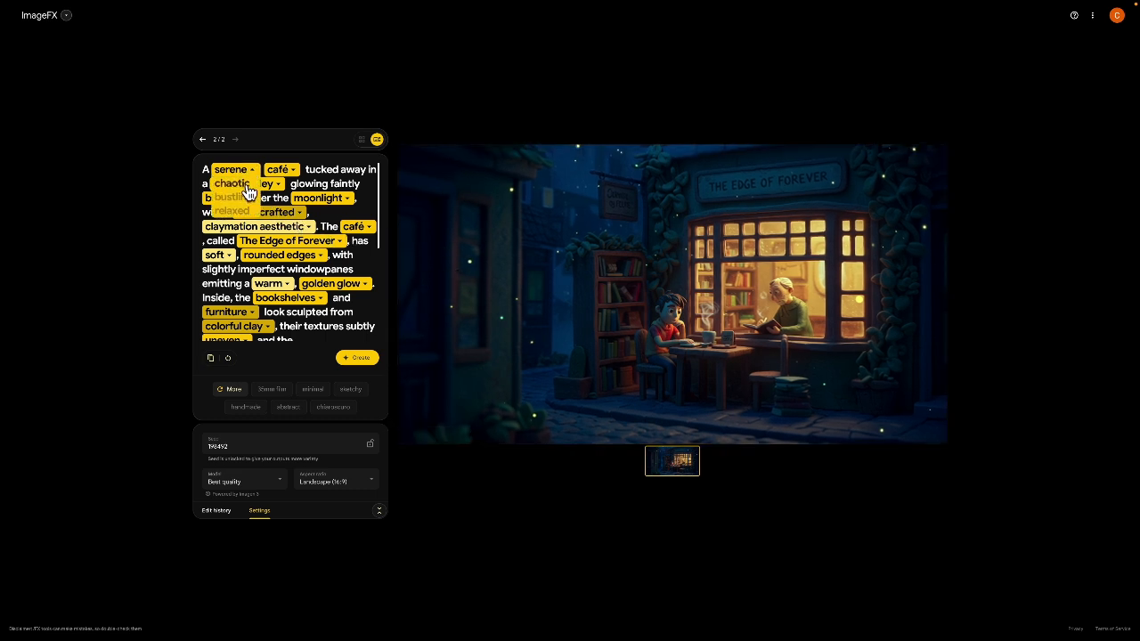
left_click(246, 198)
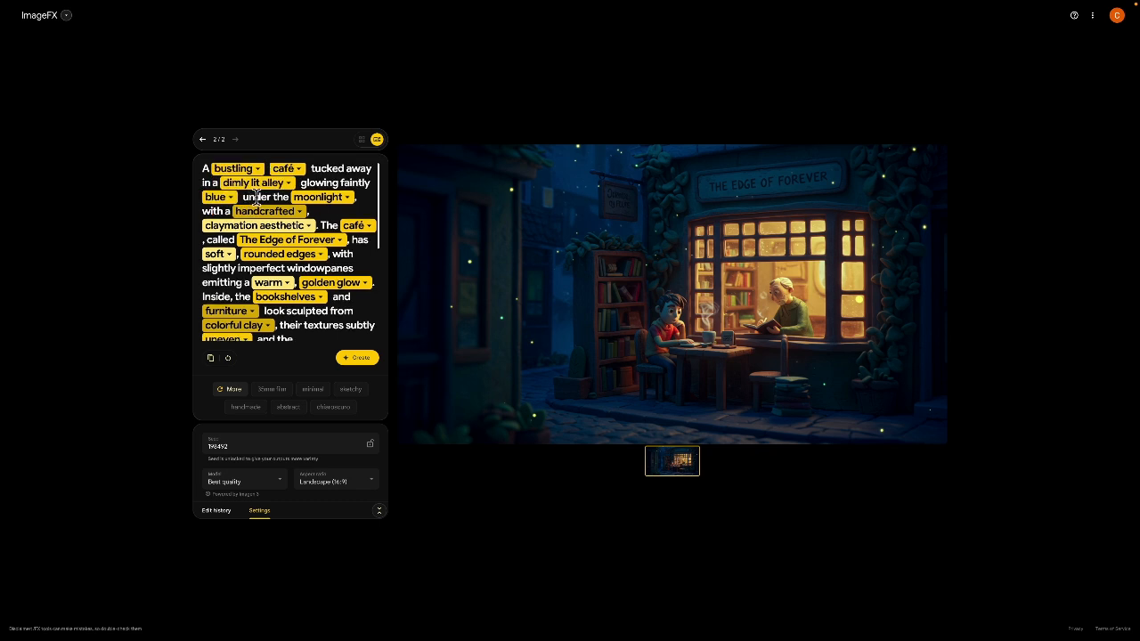
left_click(300, 172)
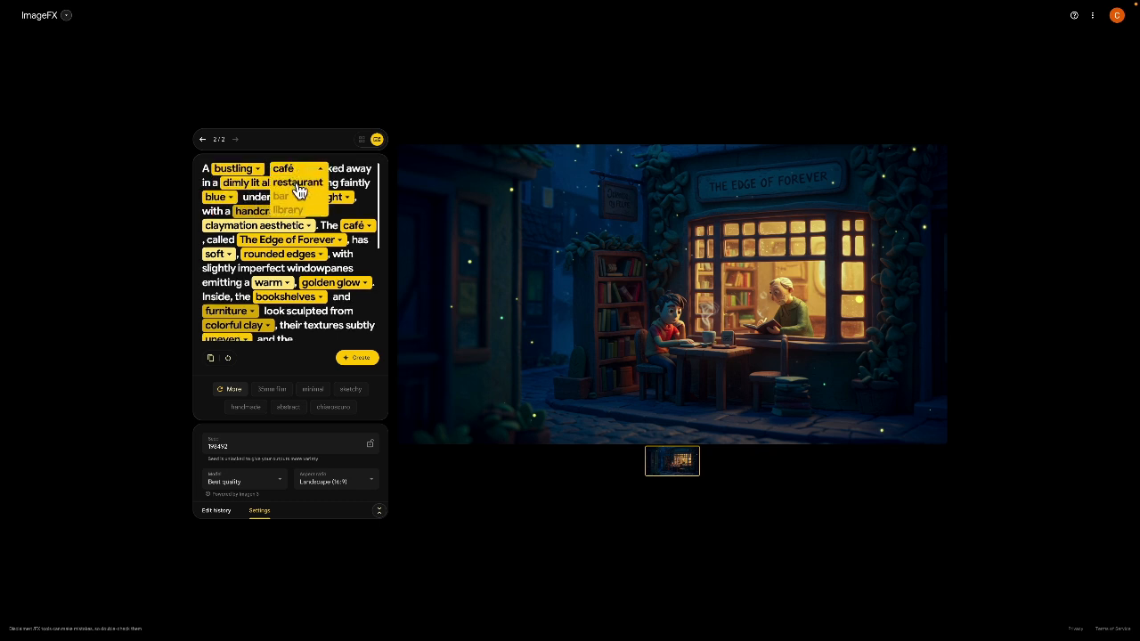
left_click(300, 213)
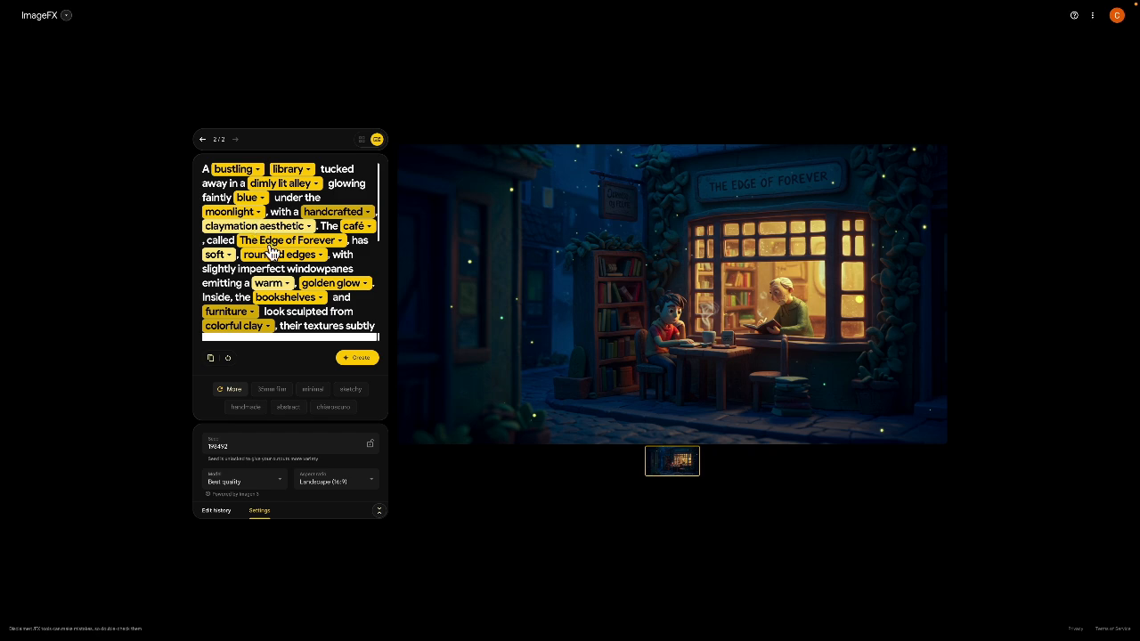
Replace "steaming coffee cups" with "cold coffee cups" and "magical atmosphere" with "futuristic atmosphere" in the prompt.
scroll(319, 264, "down", 2)
scroll(318, 263, "down", 5)
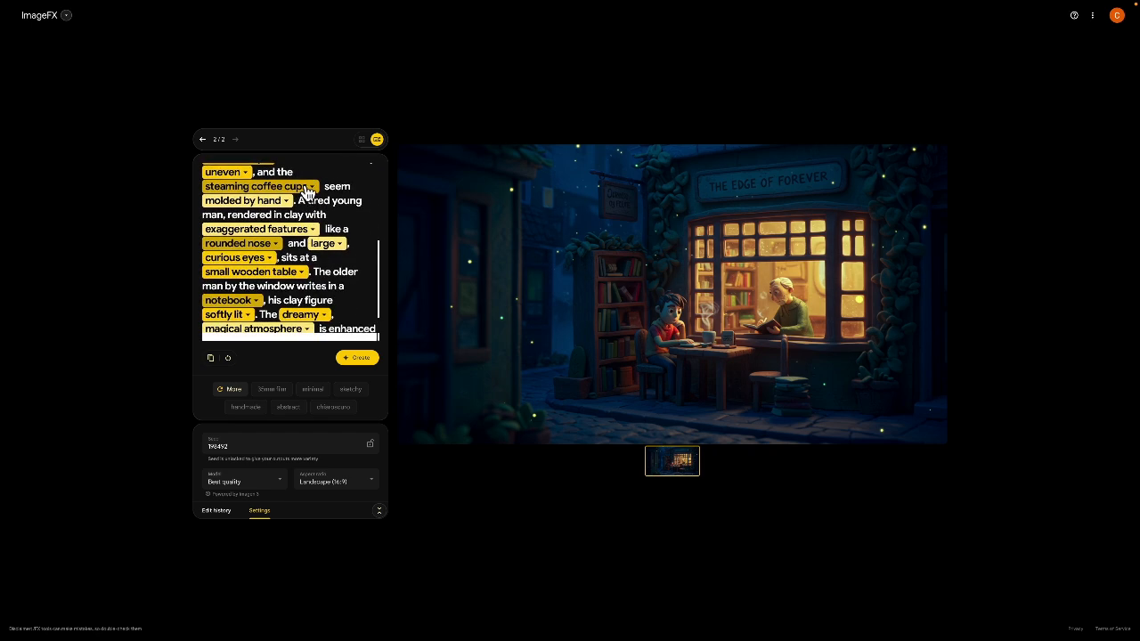
left_click(307, 189)
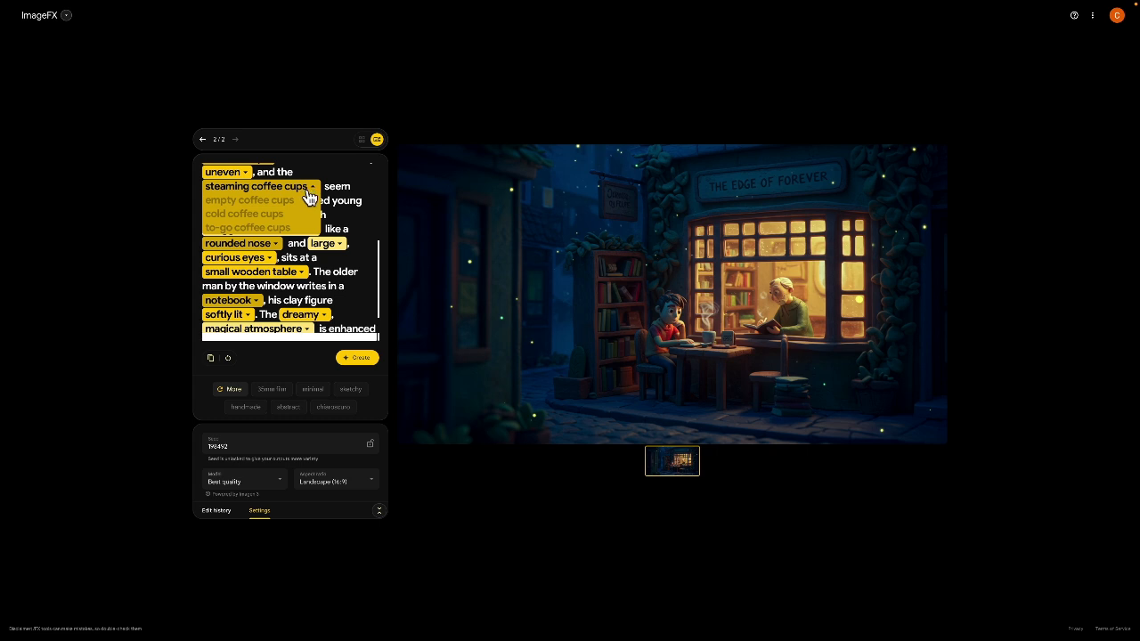
left_click(276, 214)
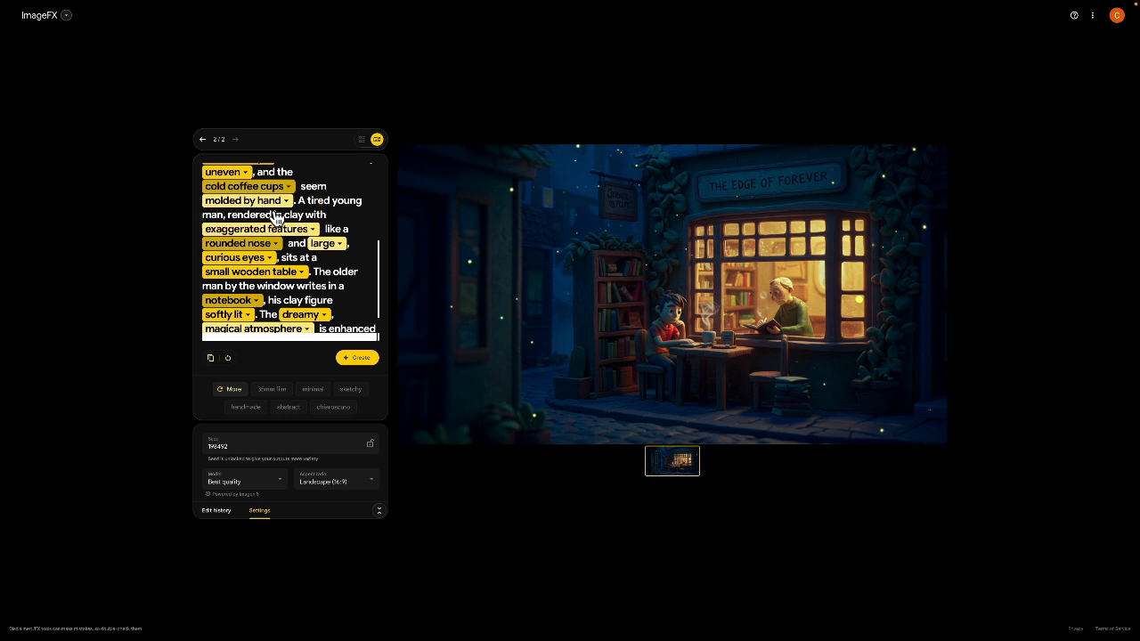
scroll(306, 249, "down", 2)
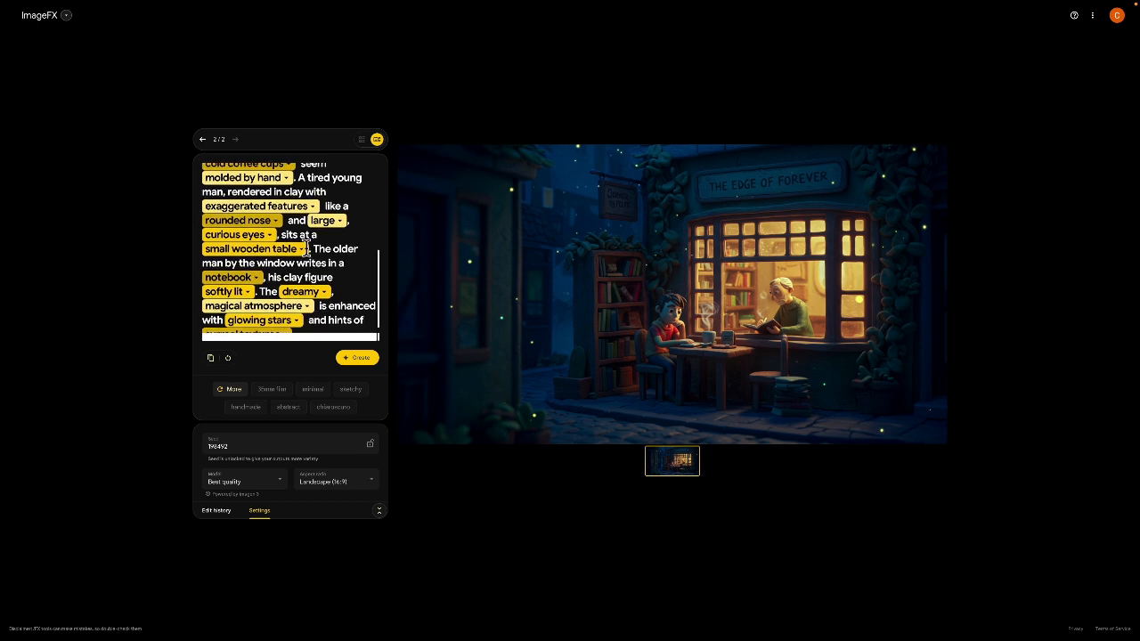
left_click(305, 302)
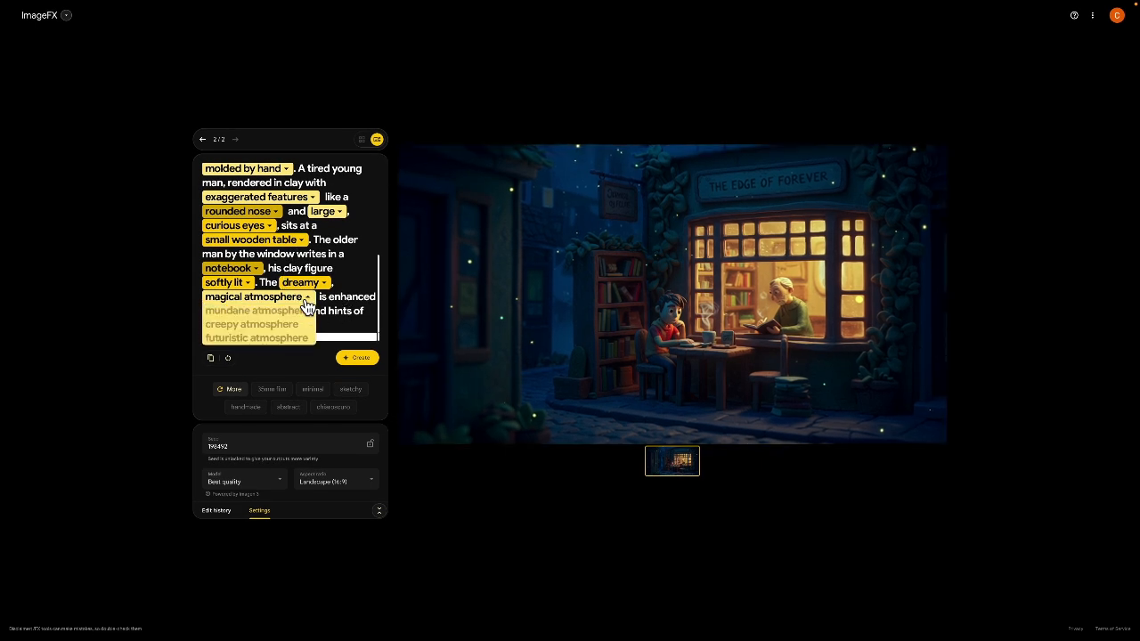
left_click(257, 339)
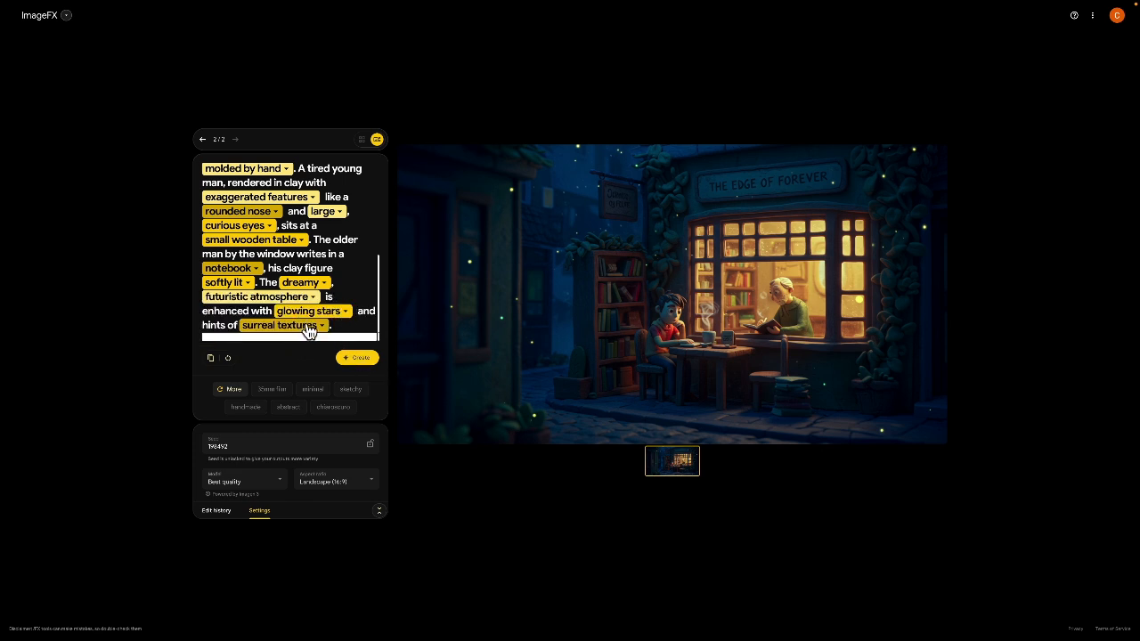
Set the aspect ratio to Portrait (9:16) and create new images from the edited prompt.
left_click(362, 489)
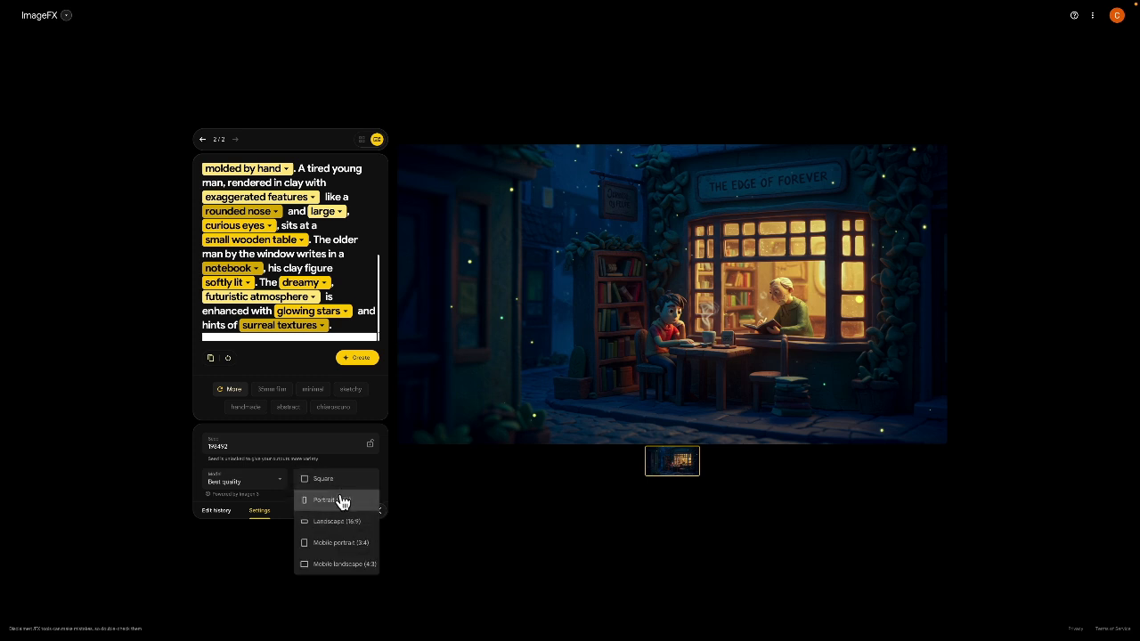
left_click(337, 504)
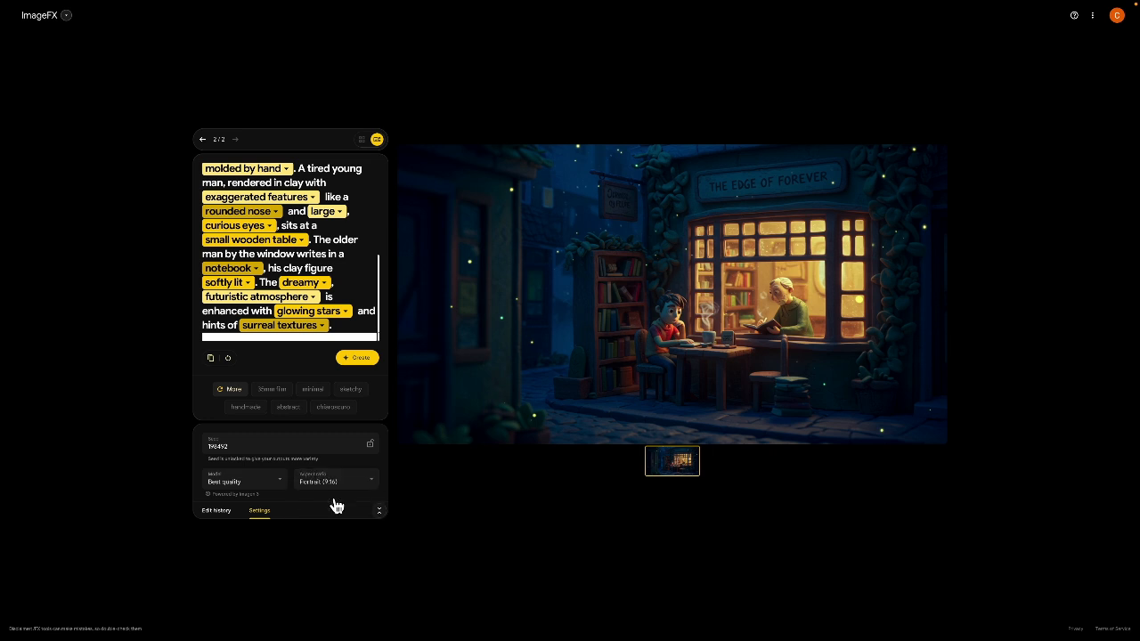
left_click(358, 363)
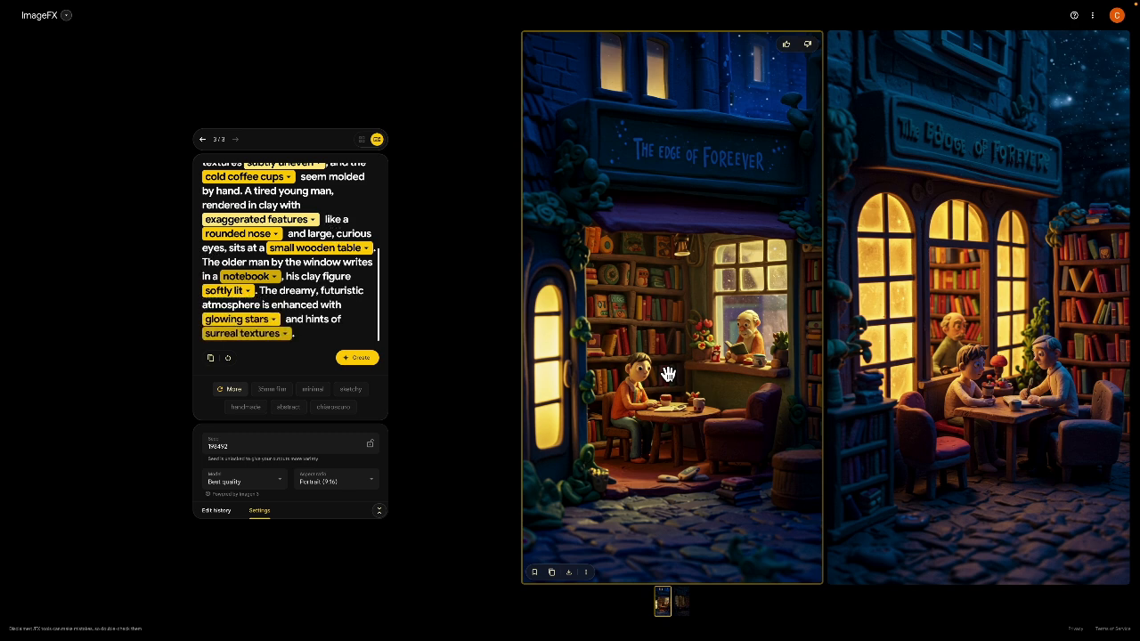
Compare the two portrait images, then bookmark and download the first one with the boy seated alone at the table.
left_click_drag(735, 380, 474, 390)
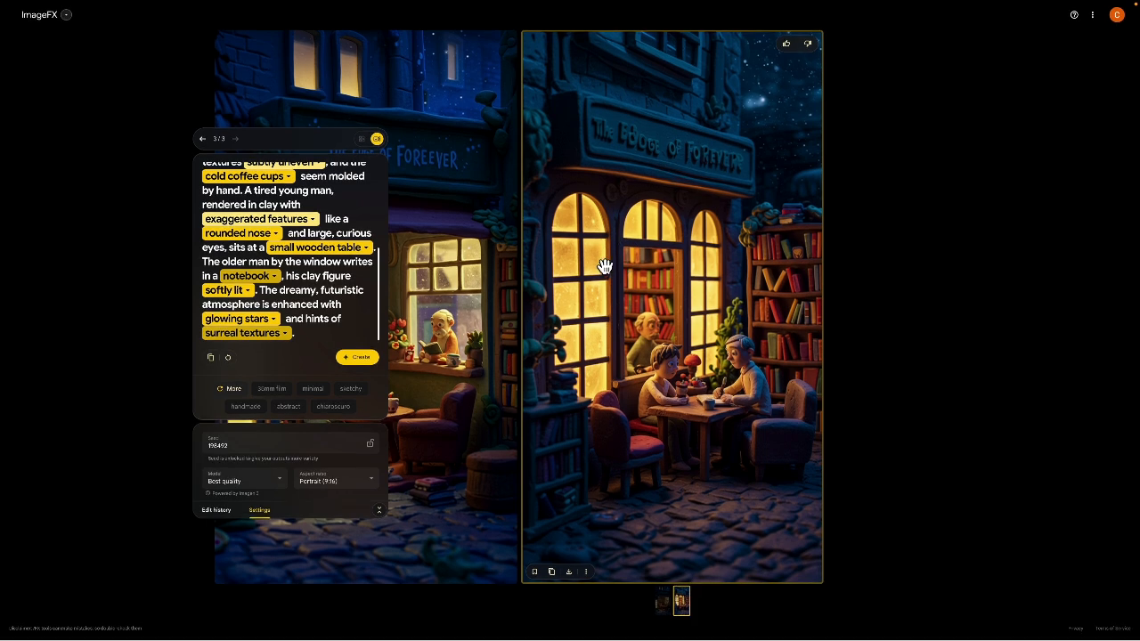
left_click_drag(687, 290, 828, 290)
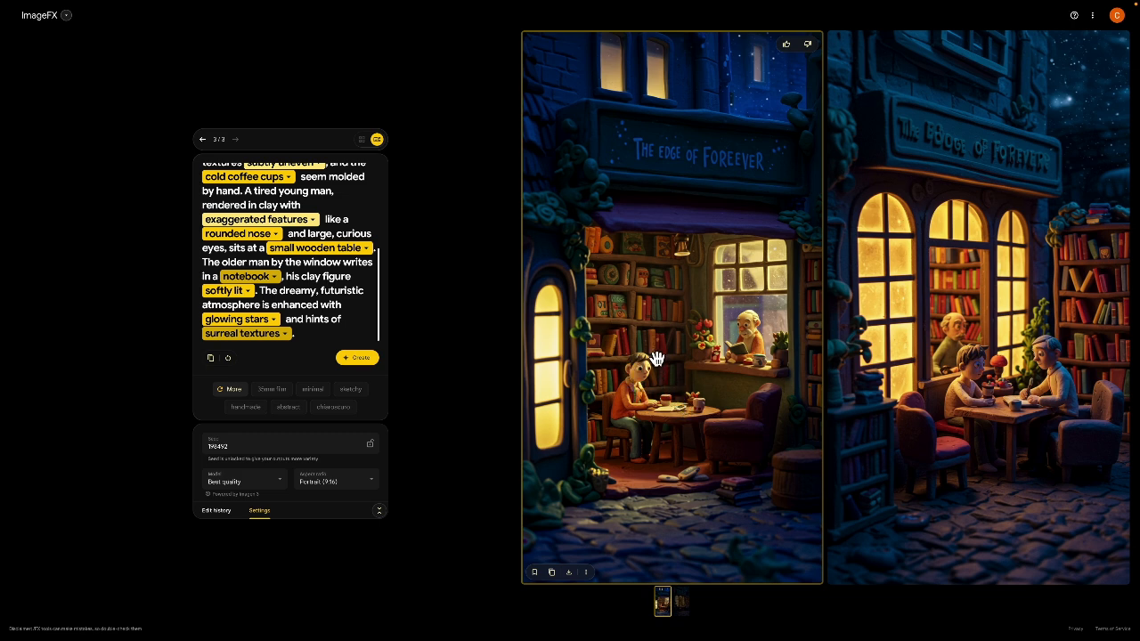
left_click(535, 573)
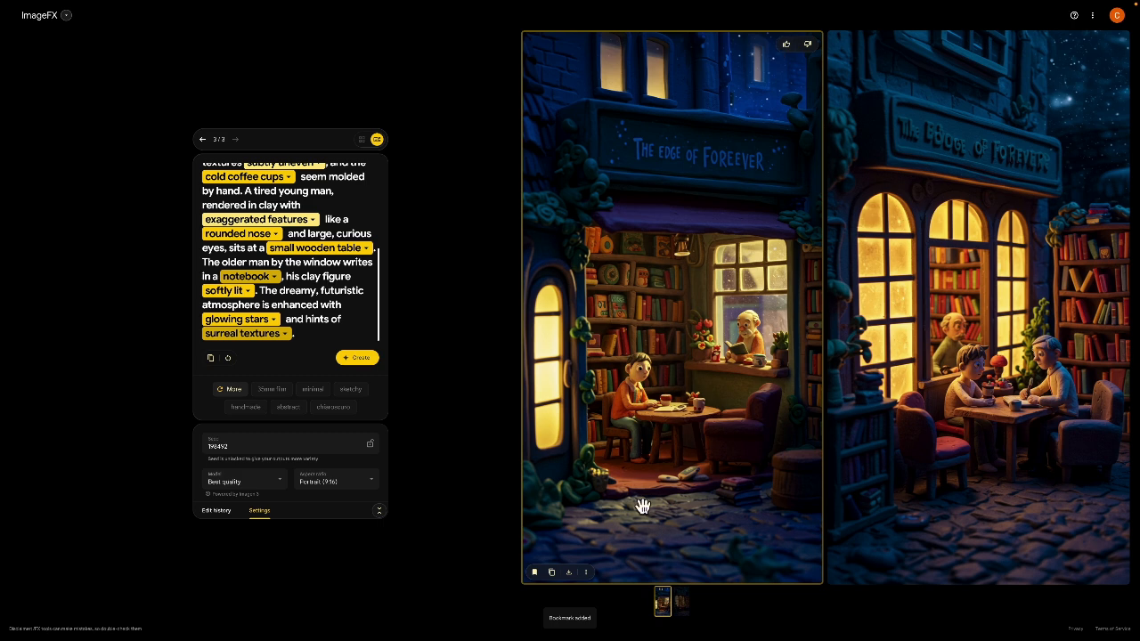
left_click(569, 573)
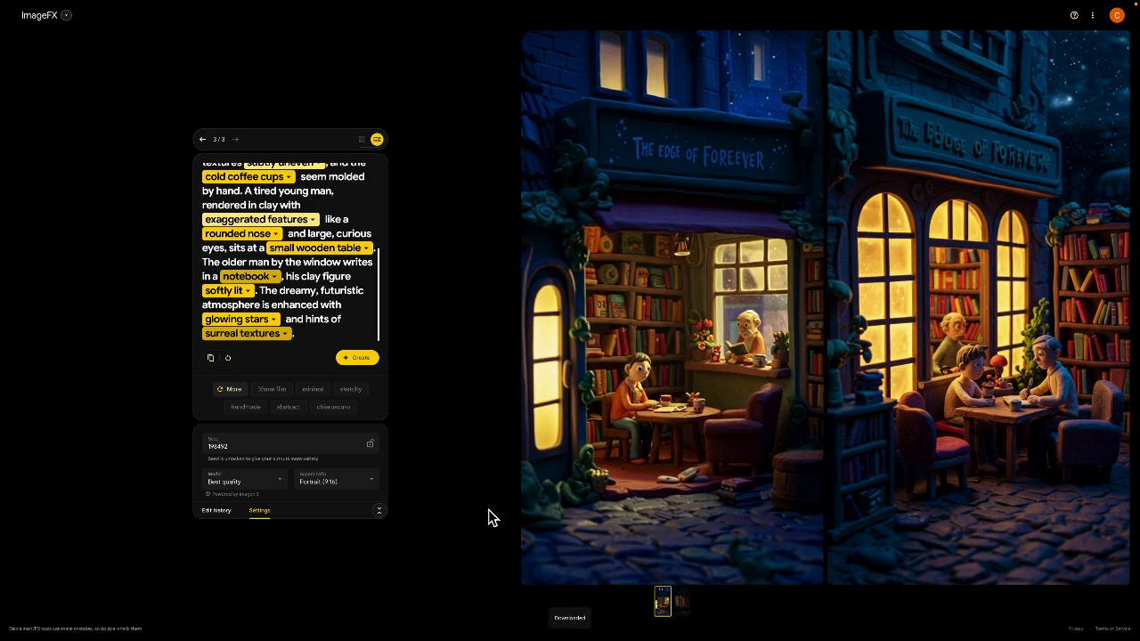
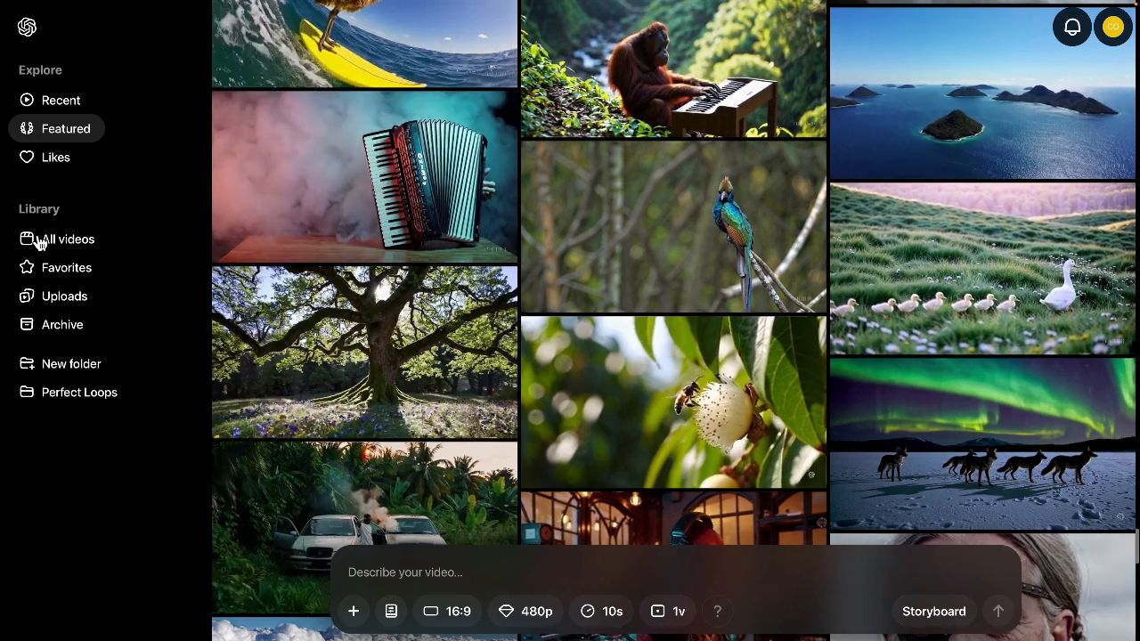
Open the full video library and view the video of orcas surfacing near San Juan Island, closing it once watched.
left_click(40, 248)
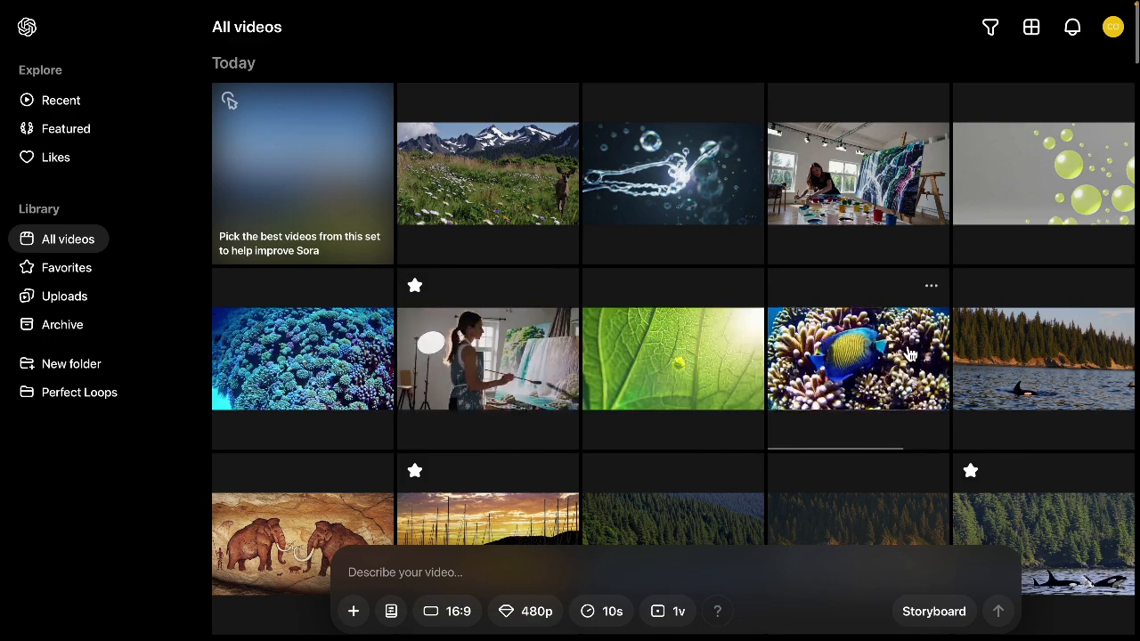
scroll(971, 385, "down", 3)
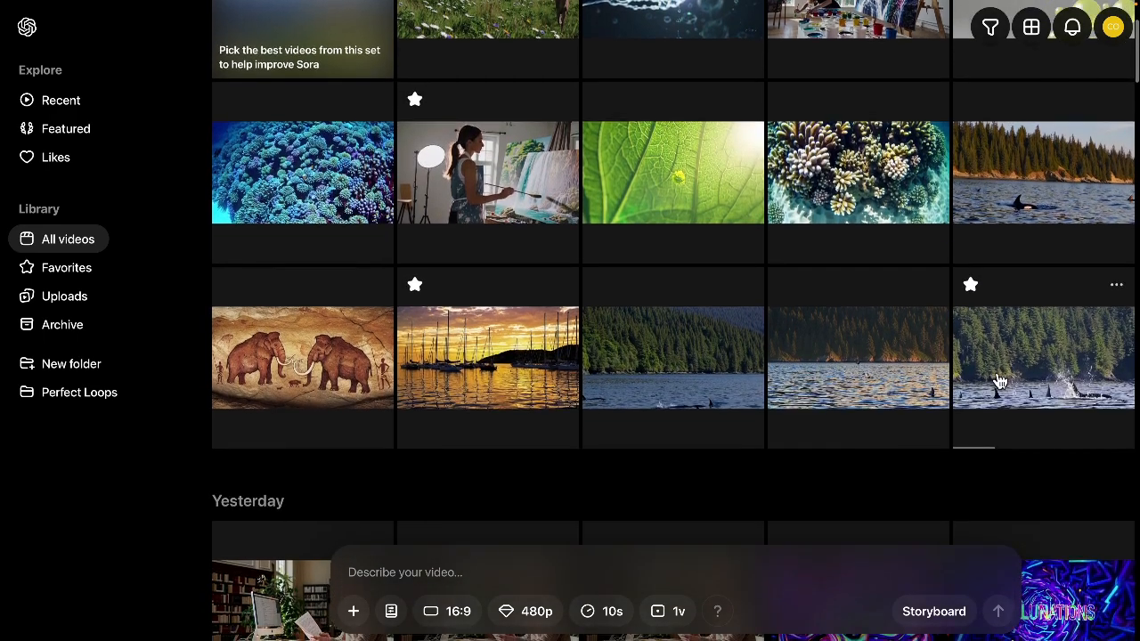
left_click(998, 382)
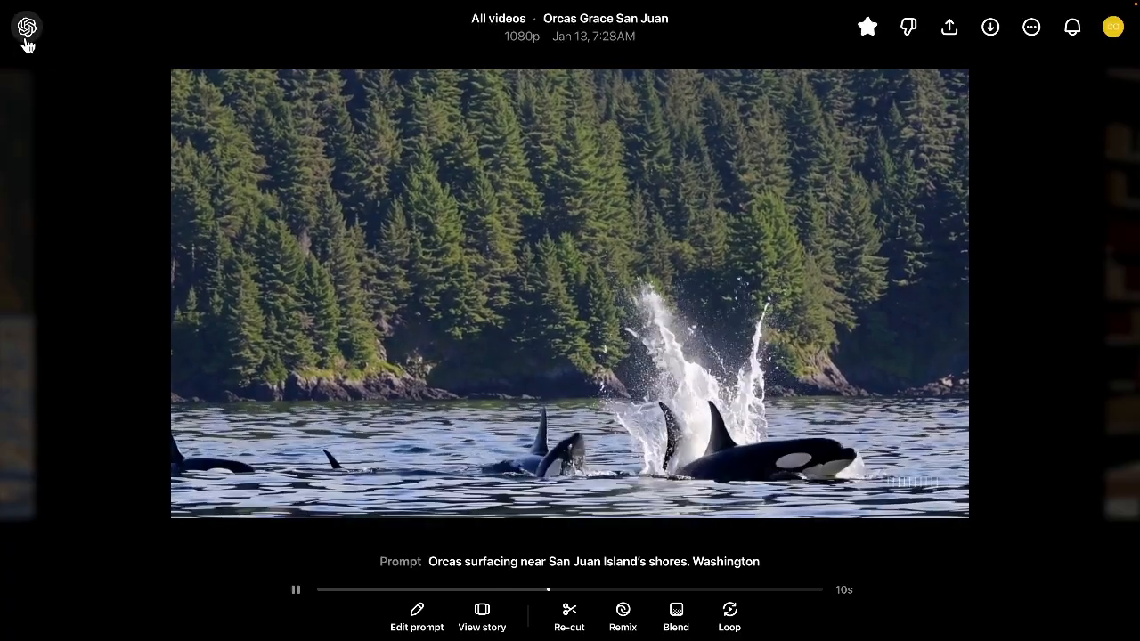
left_click(25, 41)
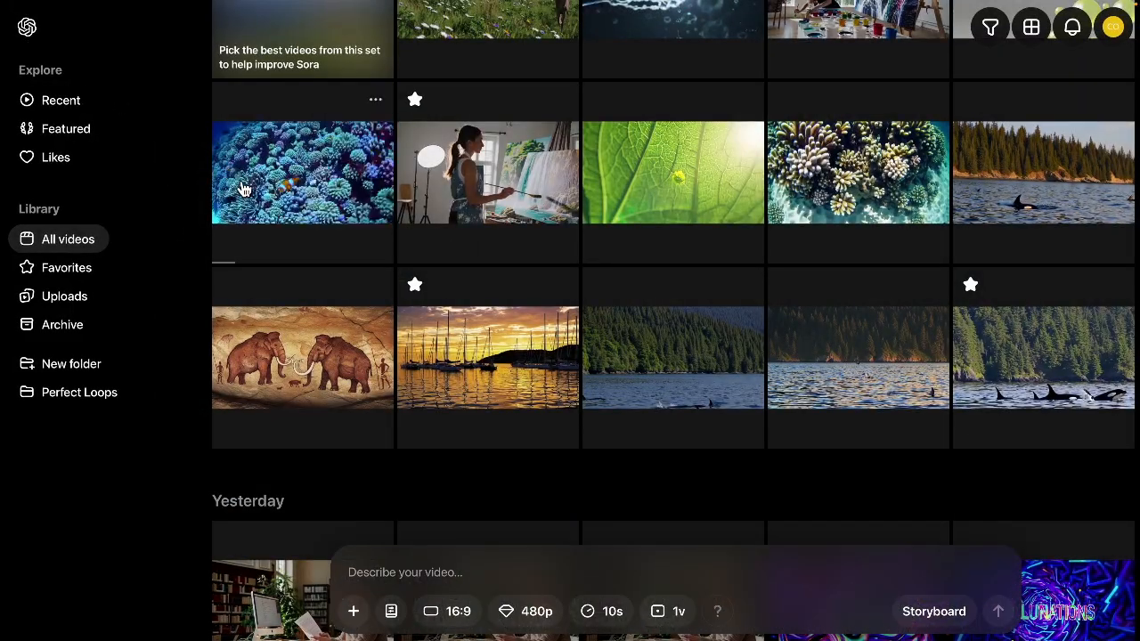
Open the video of harbor sailboats under a golden sunset and submit its prompt twice to generate new versions.
left_click(444, 350)
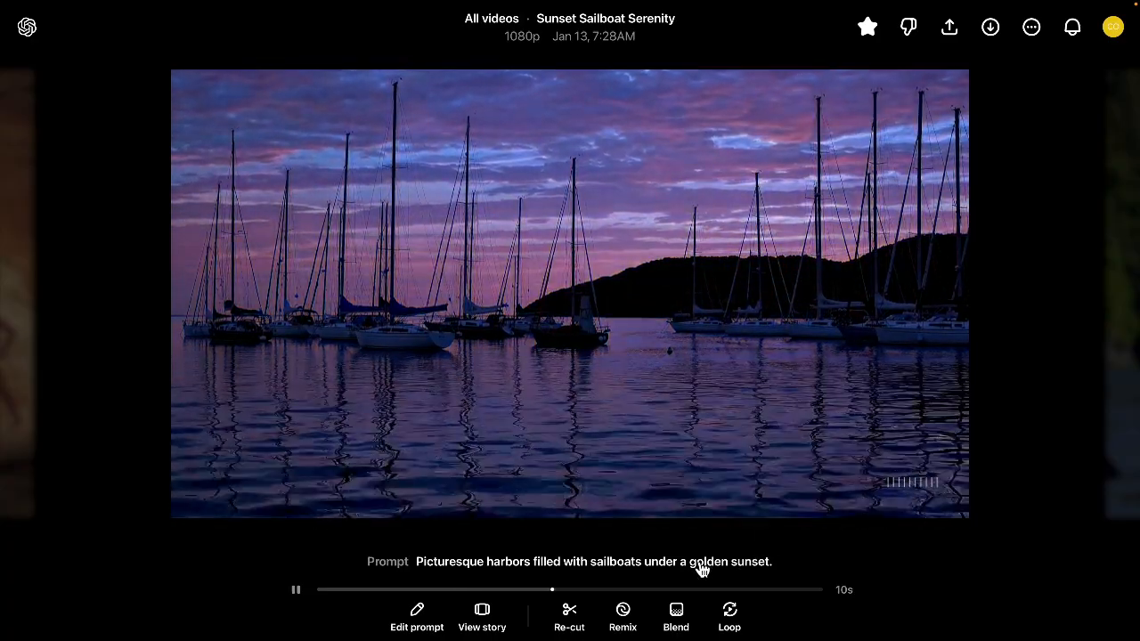
left_click(701, 563)
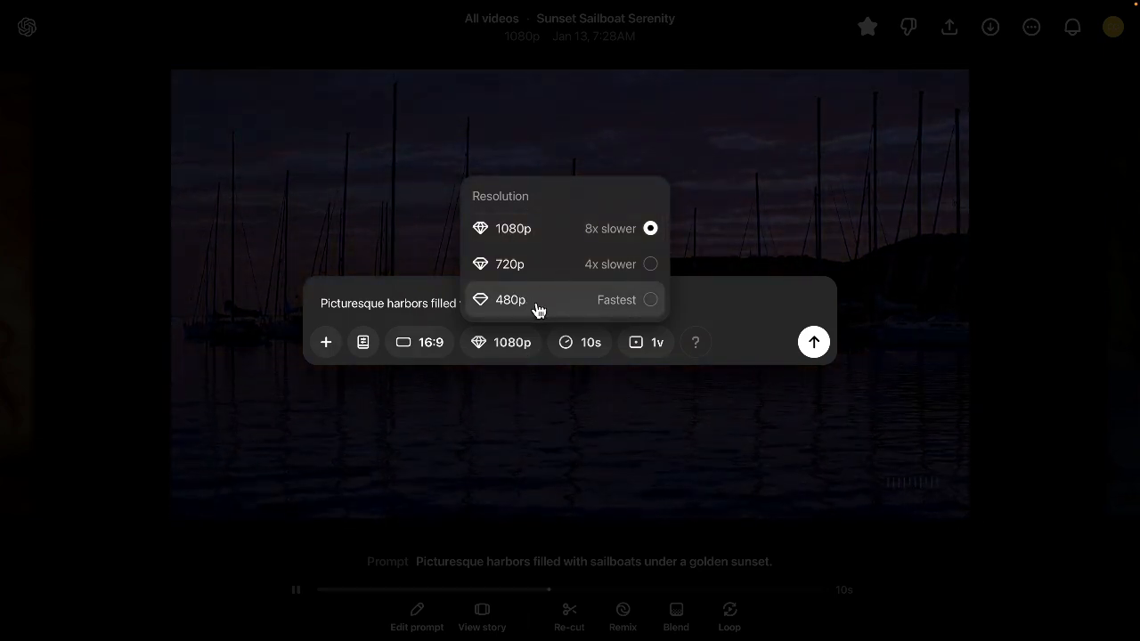
left_click(712, 303)
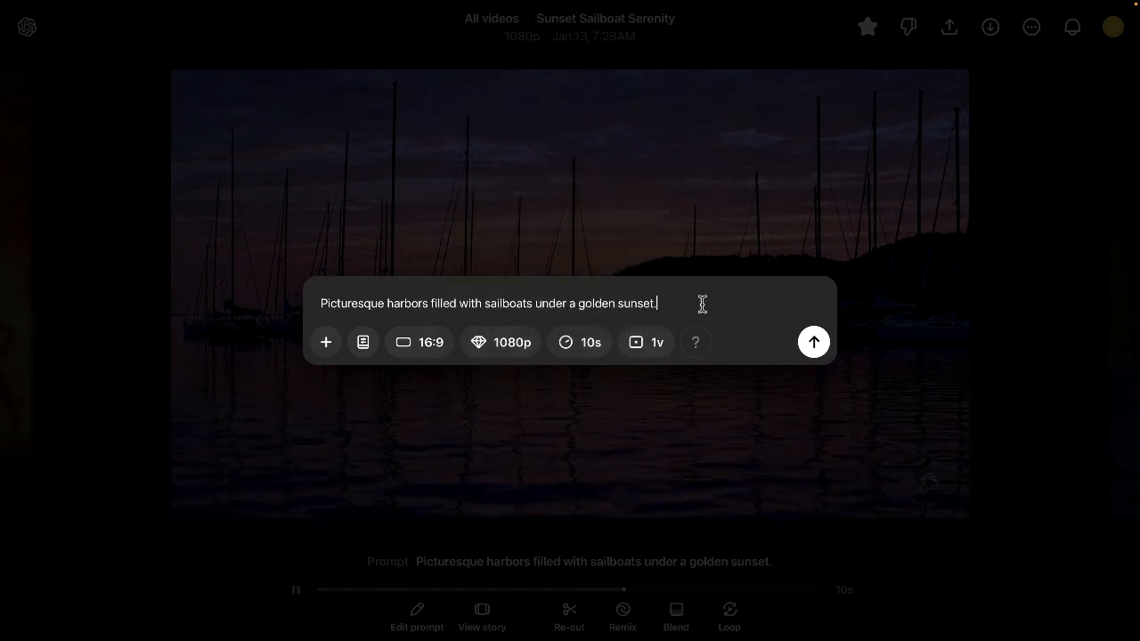
left_click(575, 344)
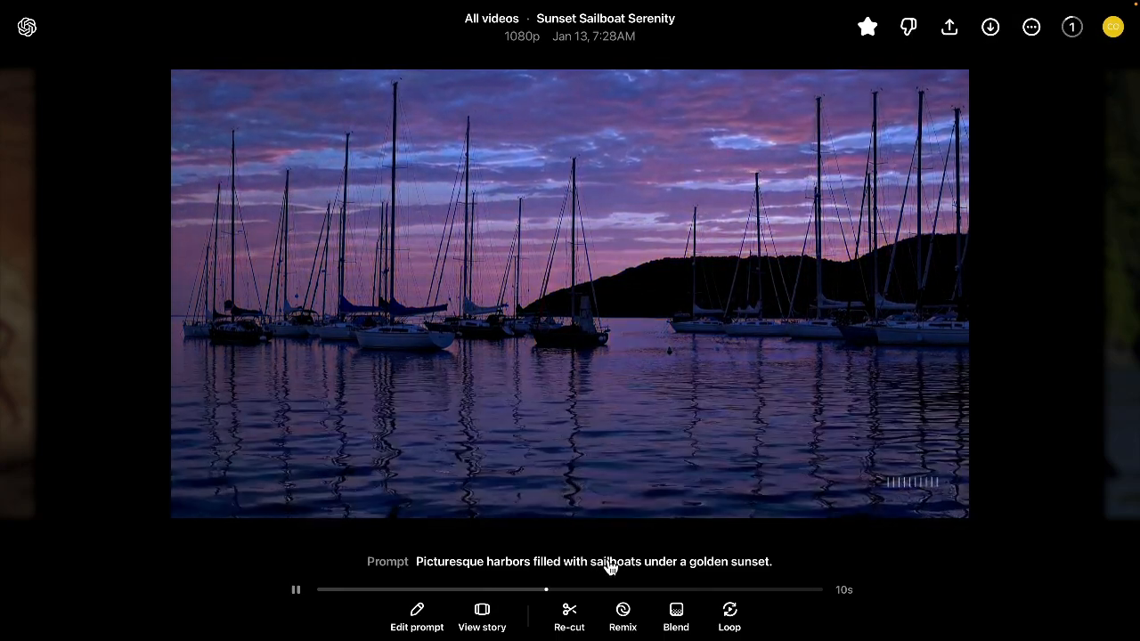
left_click(611, 570)
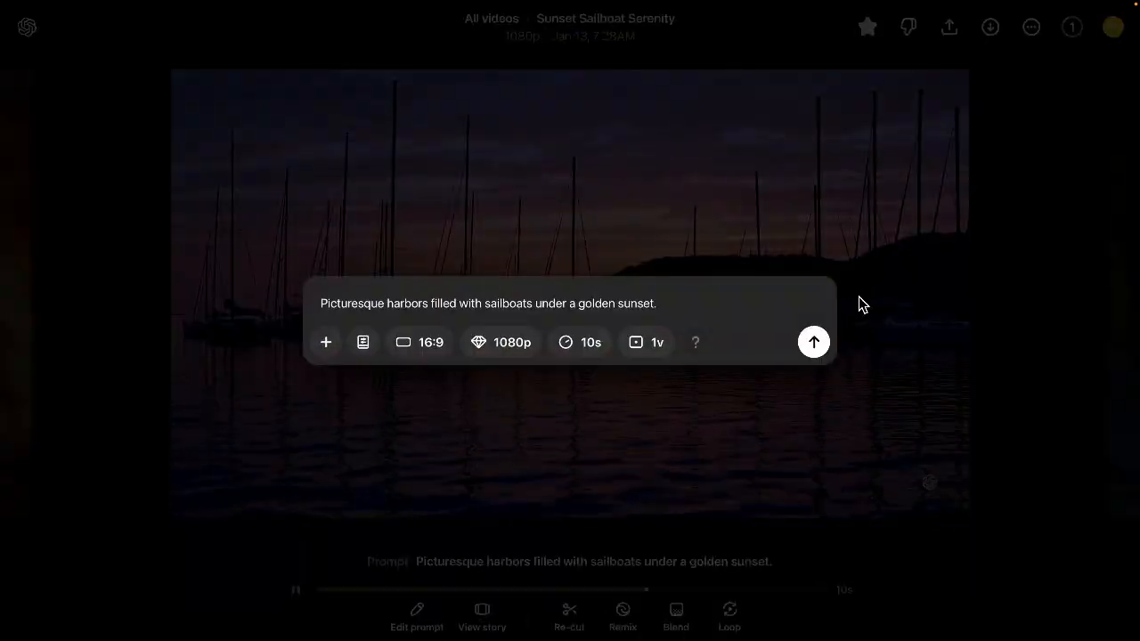
left_click(814, 343)
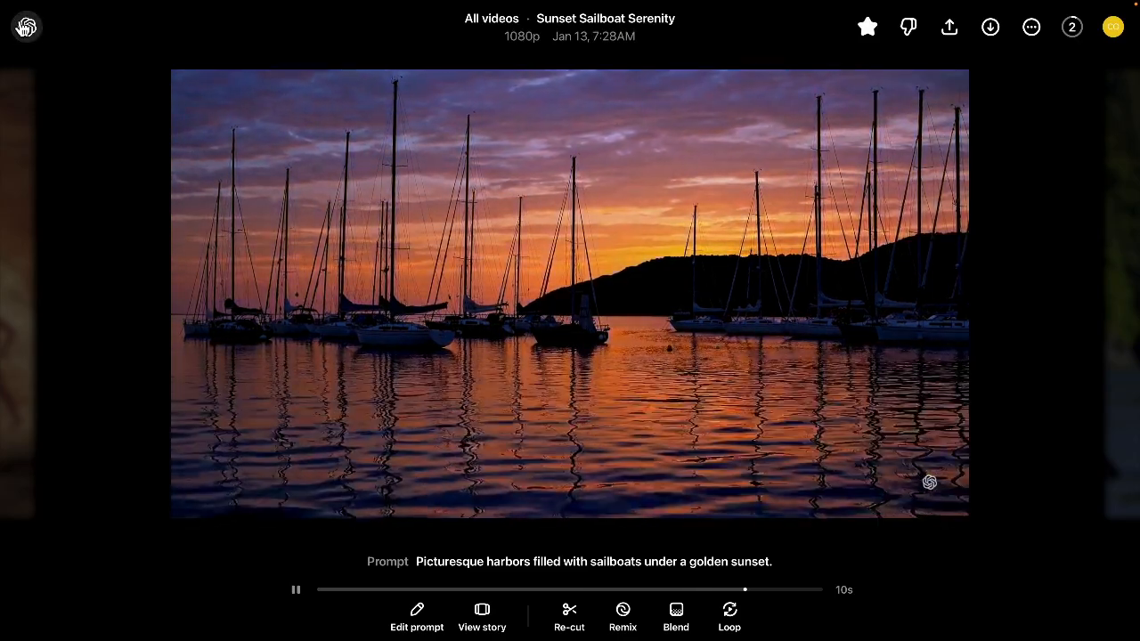
Return to the video library and view the video of the woman painting a living waterfall canvas.
left_click(26, 27)
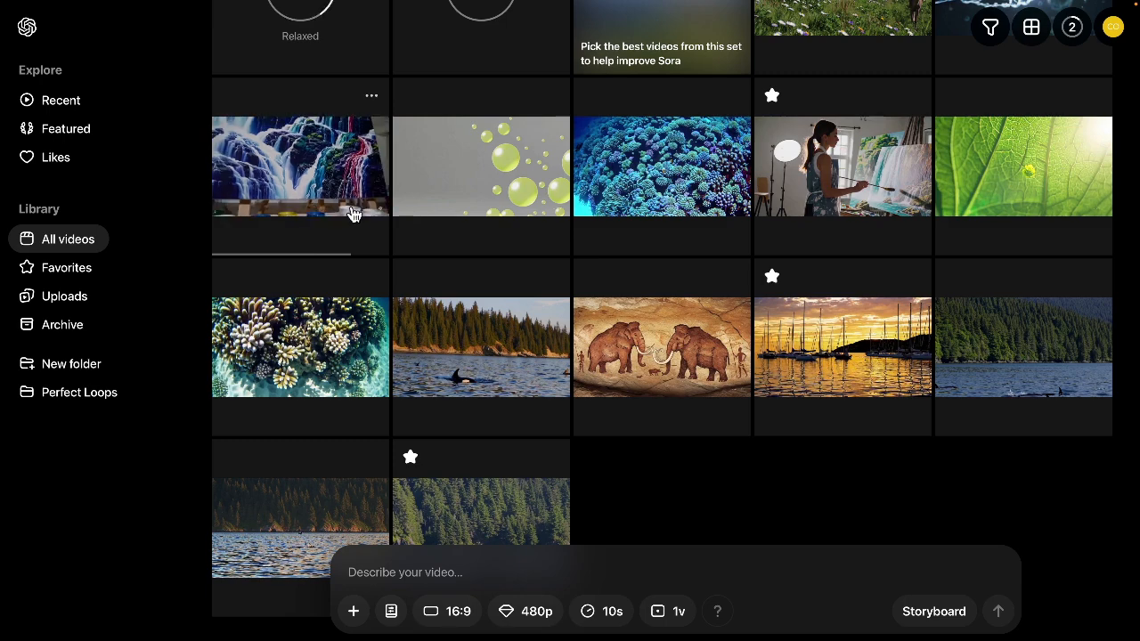
scroll(348, 246, "up", 1)
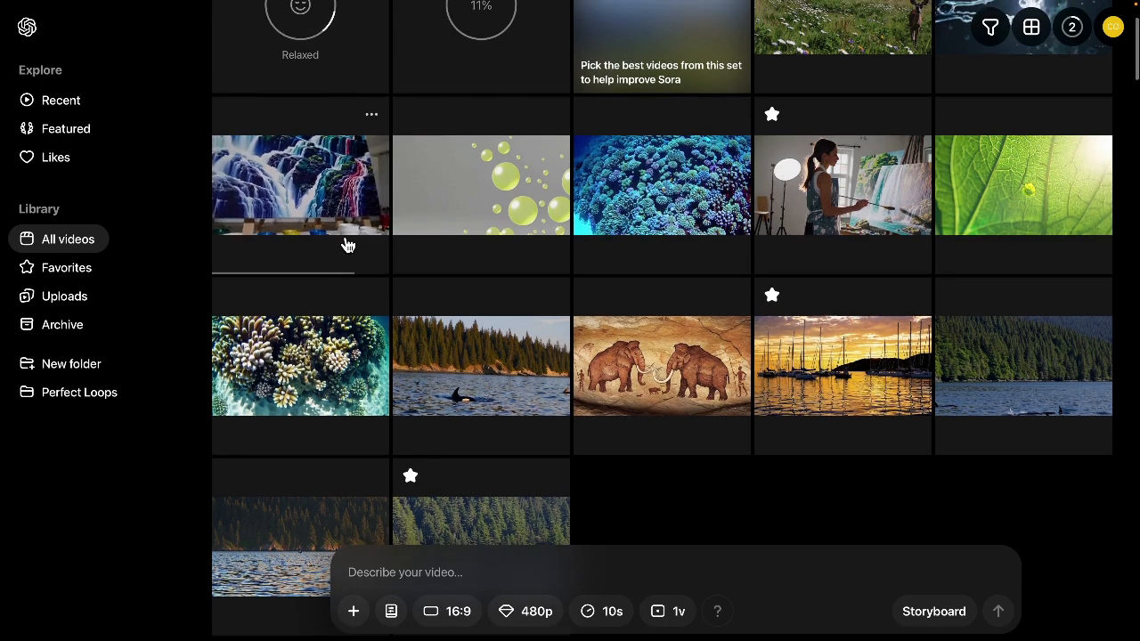
scroll(348, 246, "up", 2)
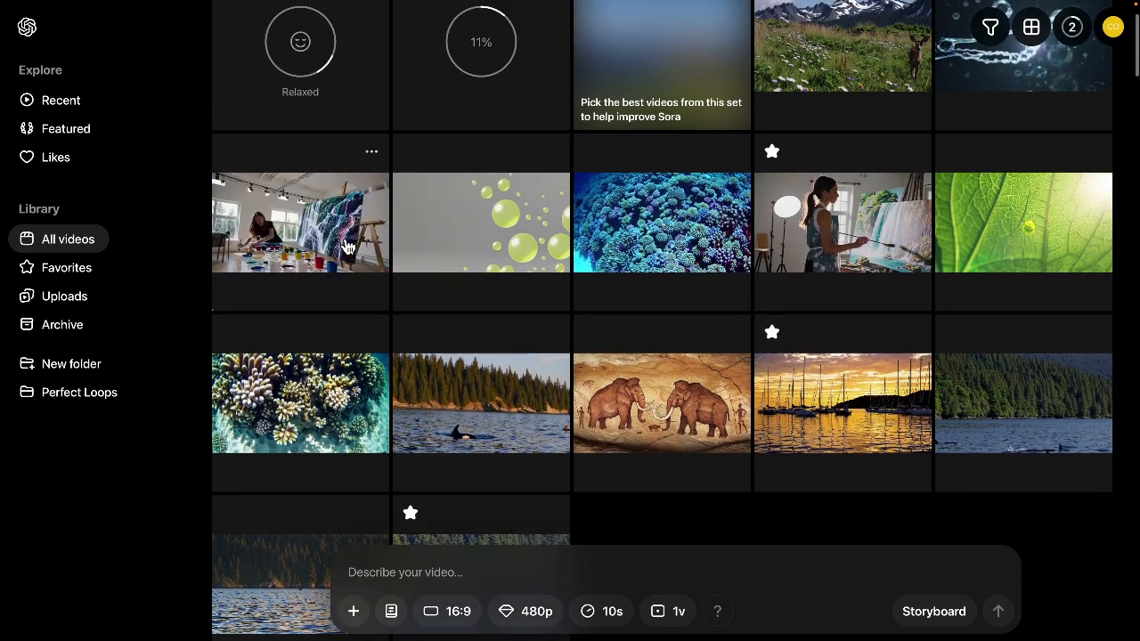
scroll(347, 246, "up", 1)
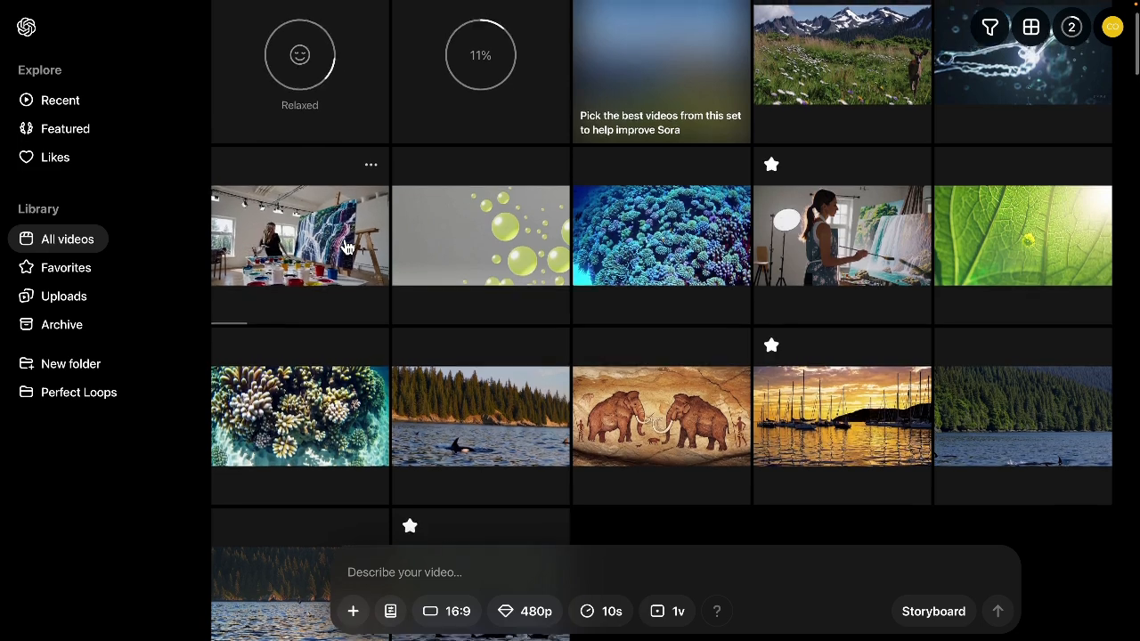
scroll(348, 246, "up", 3)
scroll(372, 271, "up", 2)
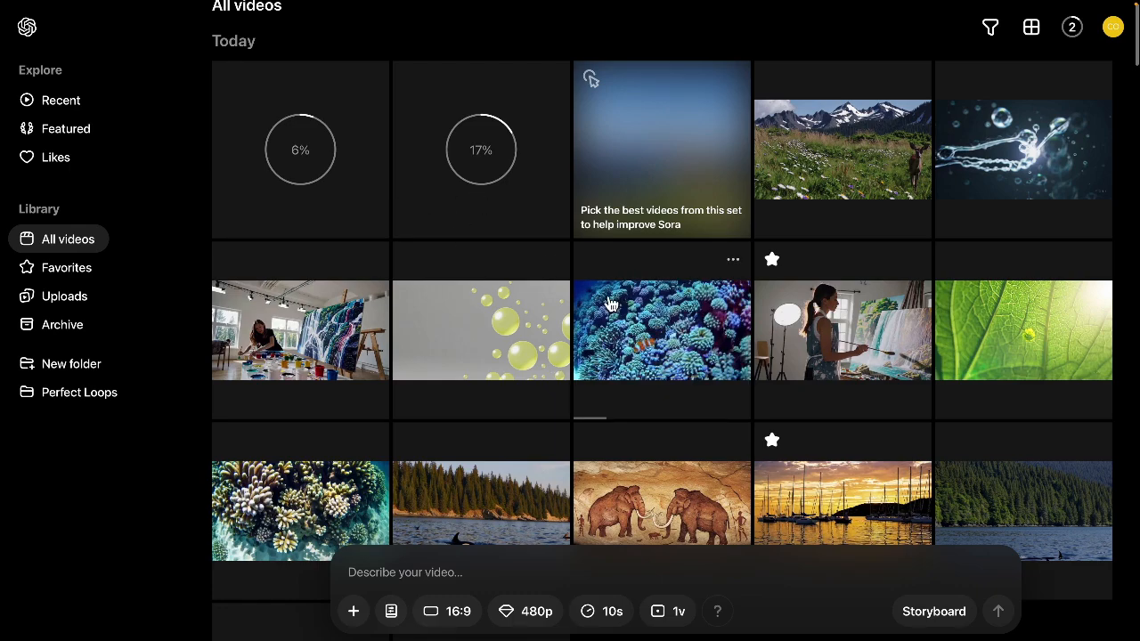
scroll(609, 299, "down", 5)
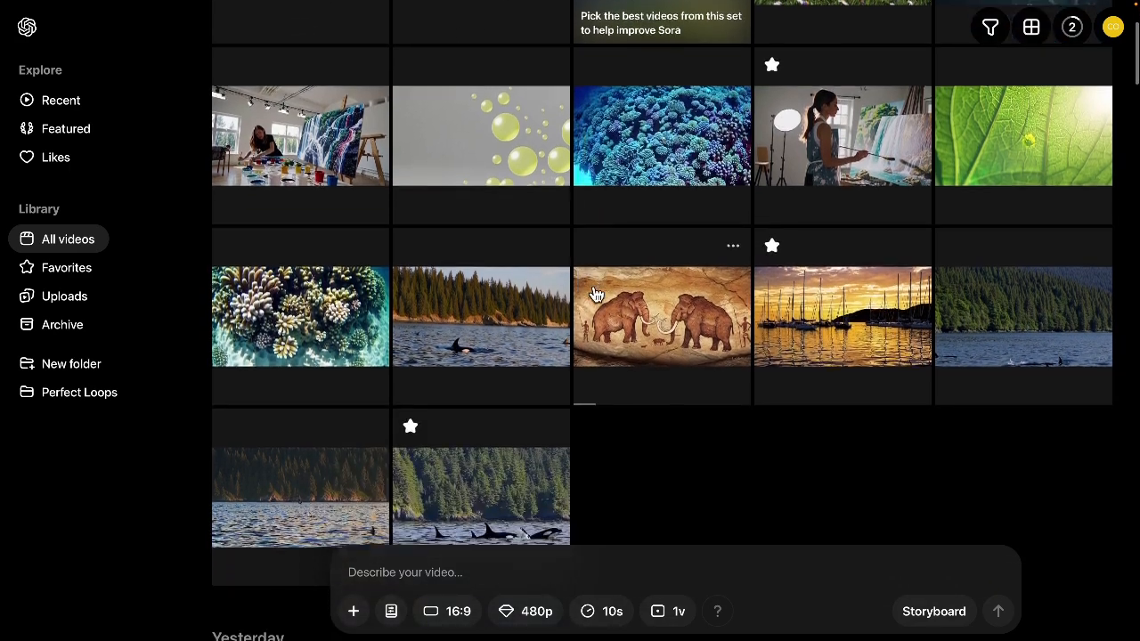
left_click(881, 175)
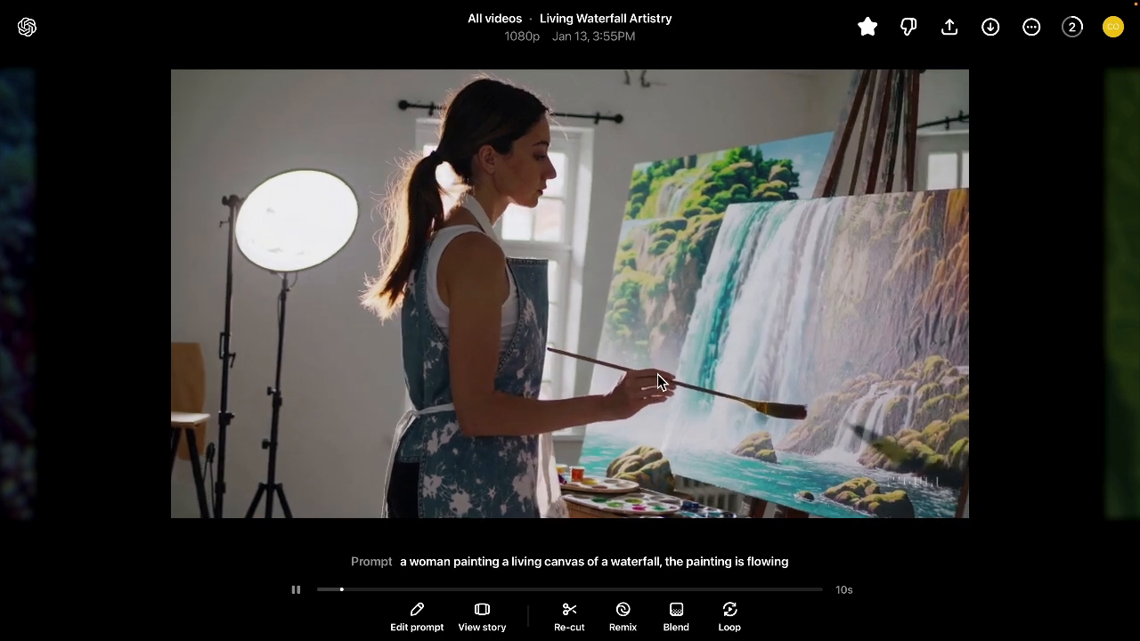
left_click(27, 29)
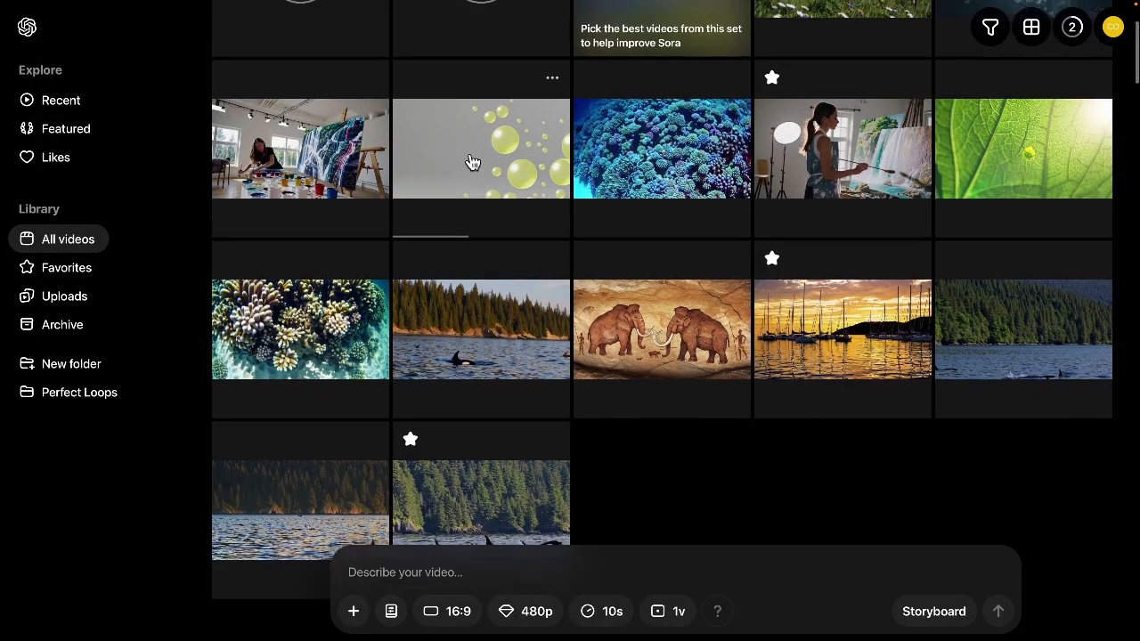
View the coral reef video and the video of the deer at Hurricane Ridge.
scroll(470, 161, "up", 1)
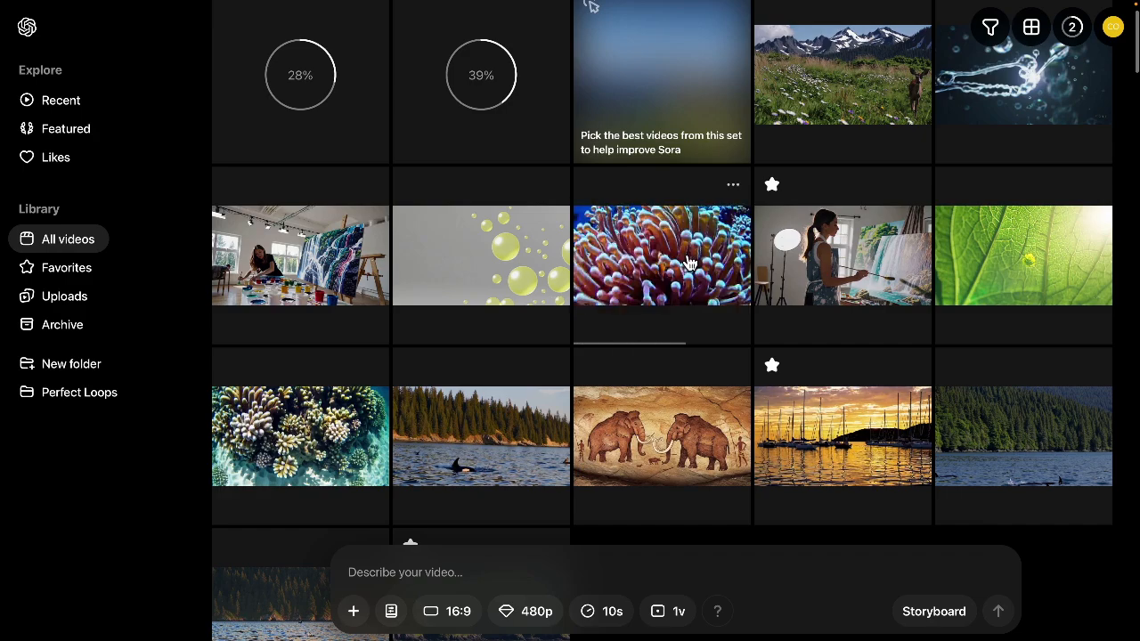
left_click(687, 254)
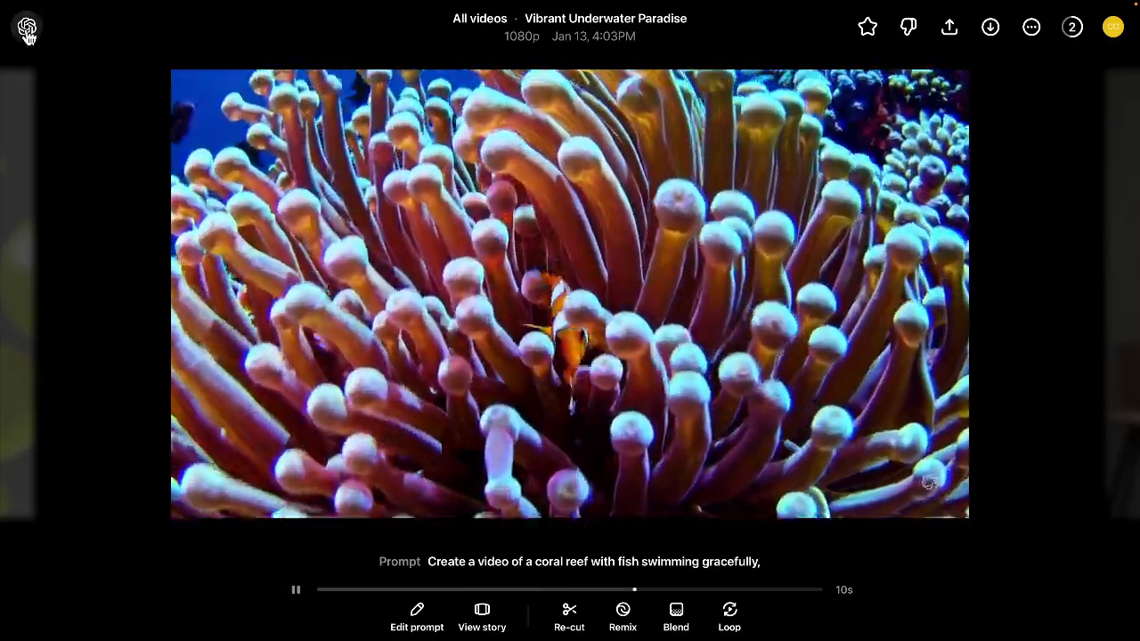
left_click(27, 29)
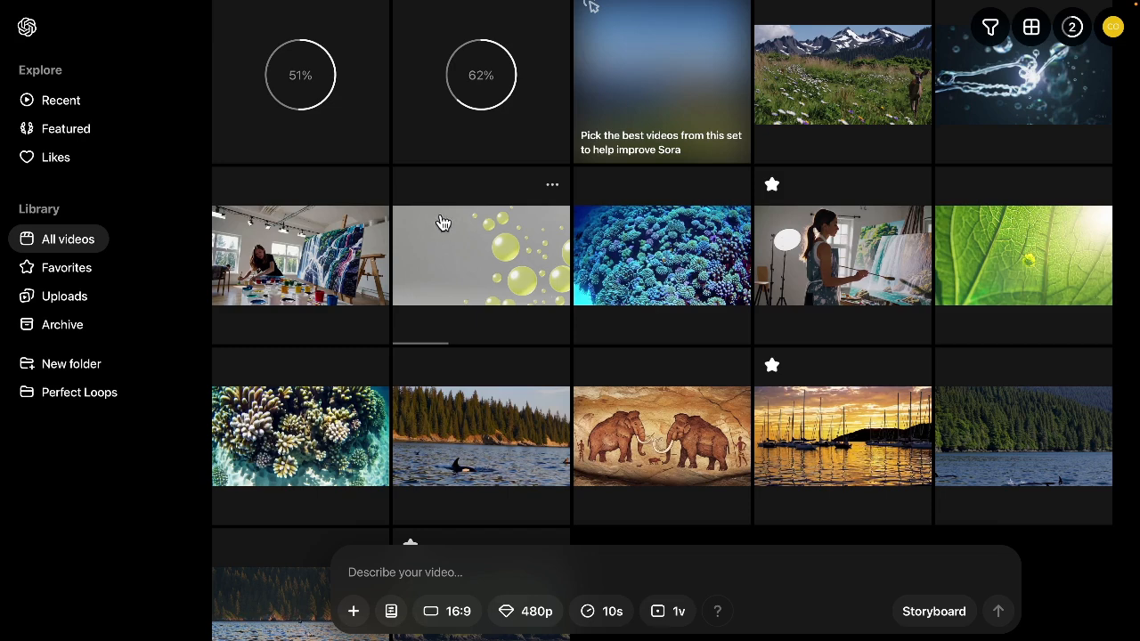
scroll(514, 244, "up", 2)
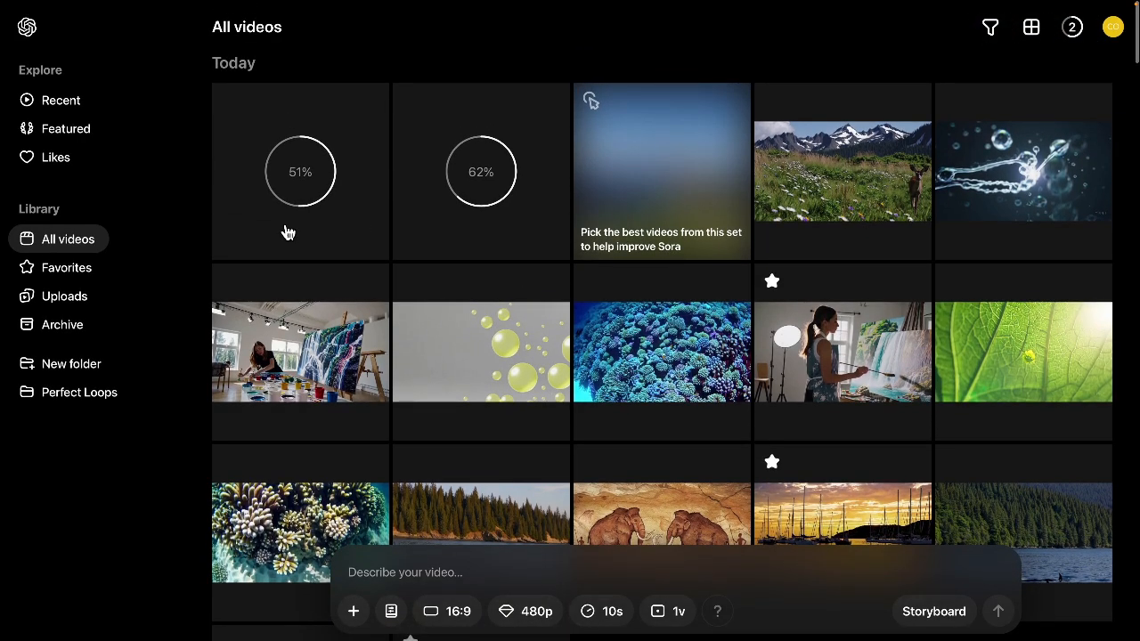
left_click(833, 197)
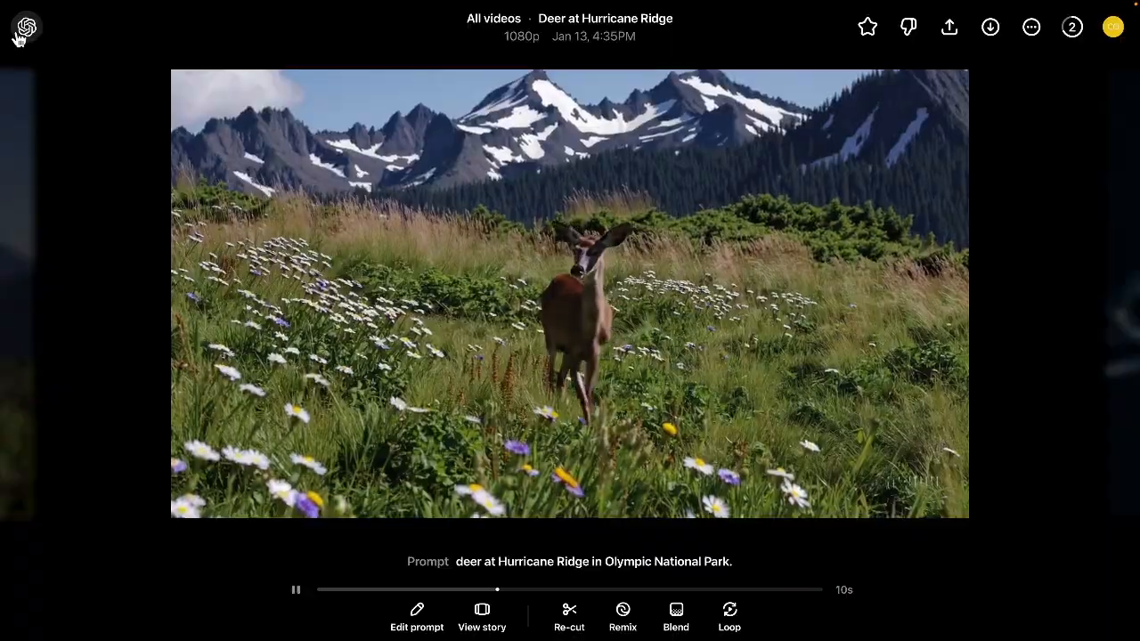
left_click(17, 36)
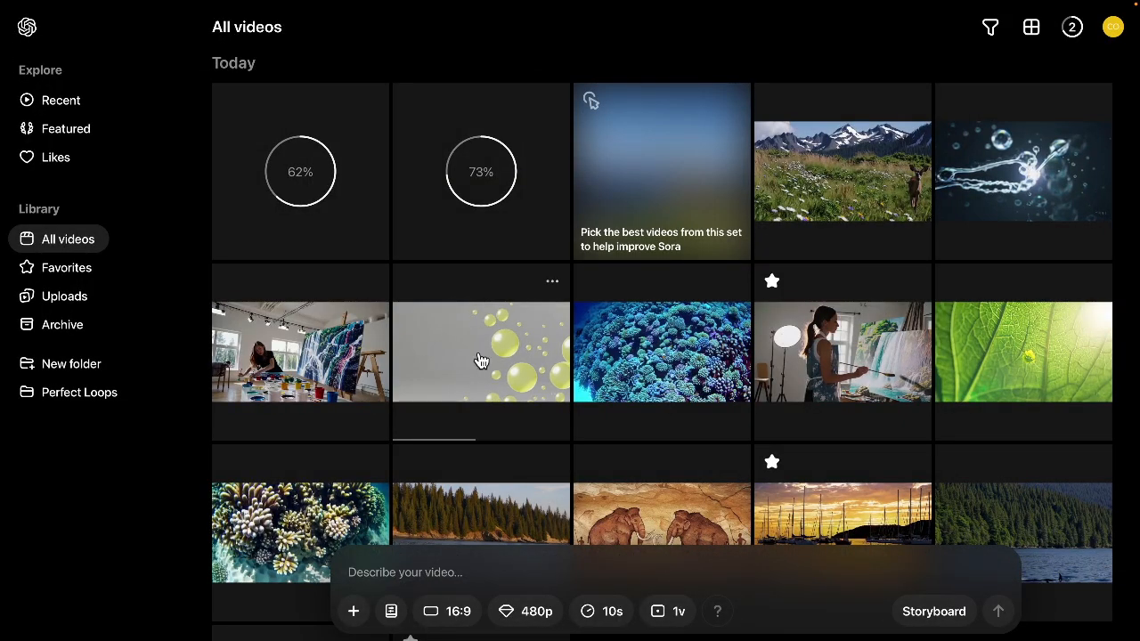
Look through today's videos in the library and the community videos in the Featured gallery.
scroll(481, 360, "down", 3)
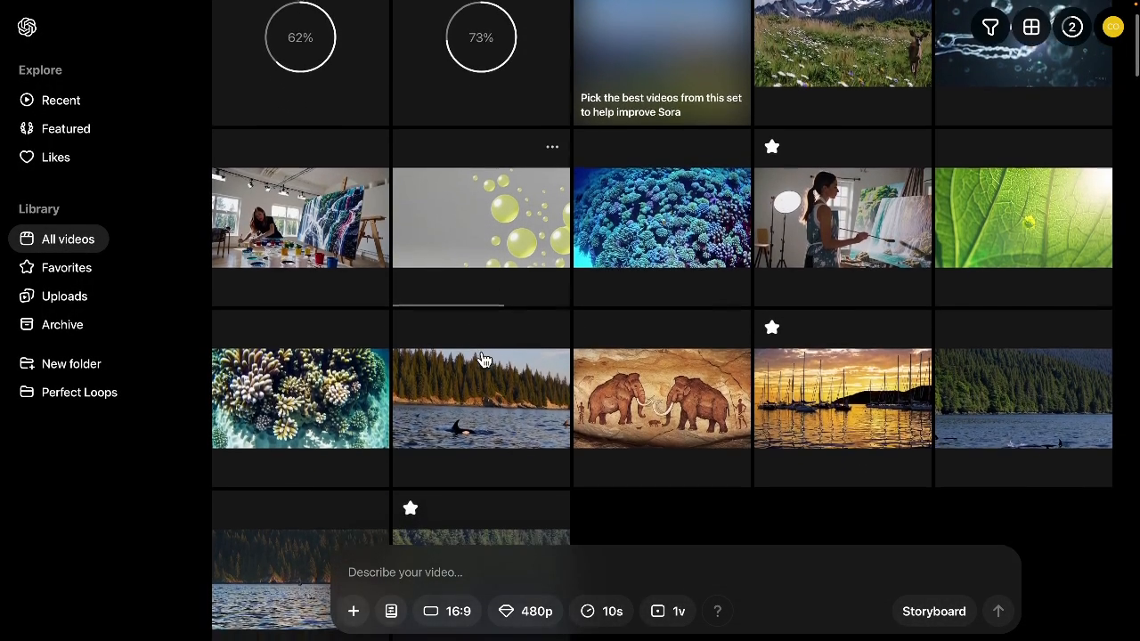
scroll(481, 360, "down", 4)
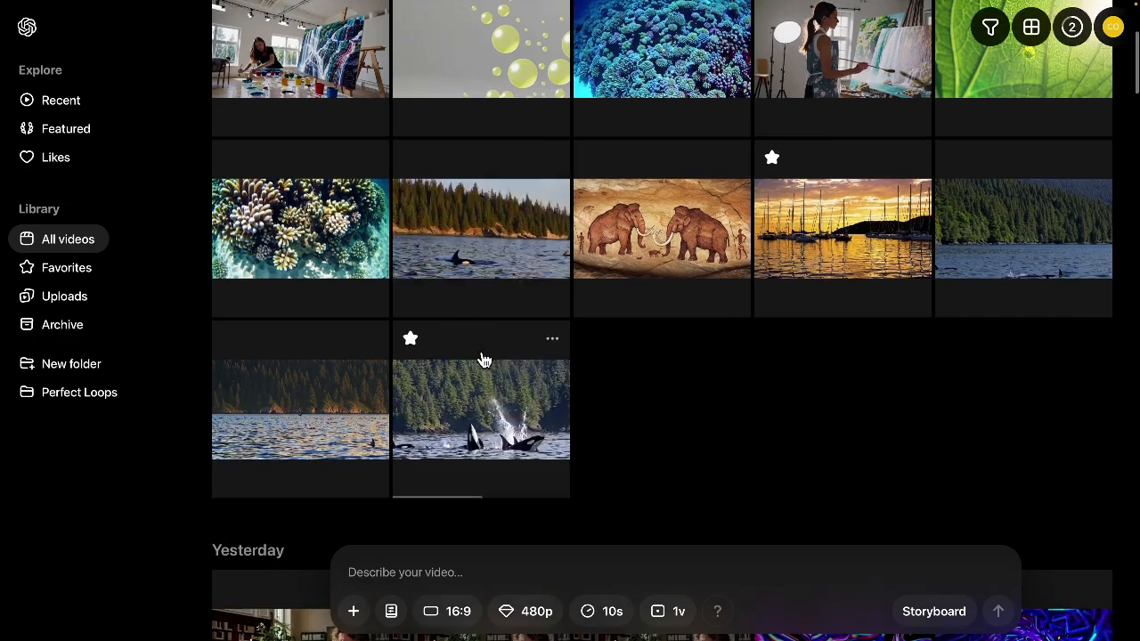
scroll(481, 360, "up", 2)
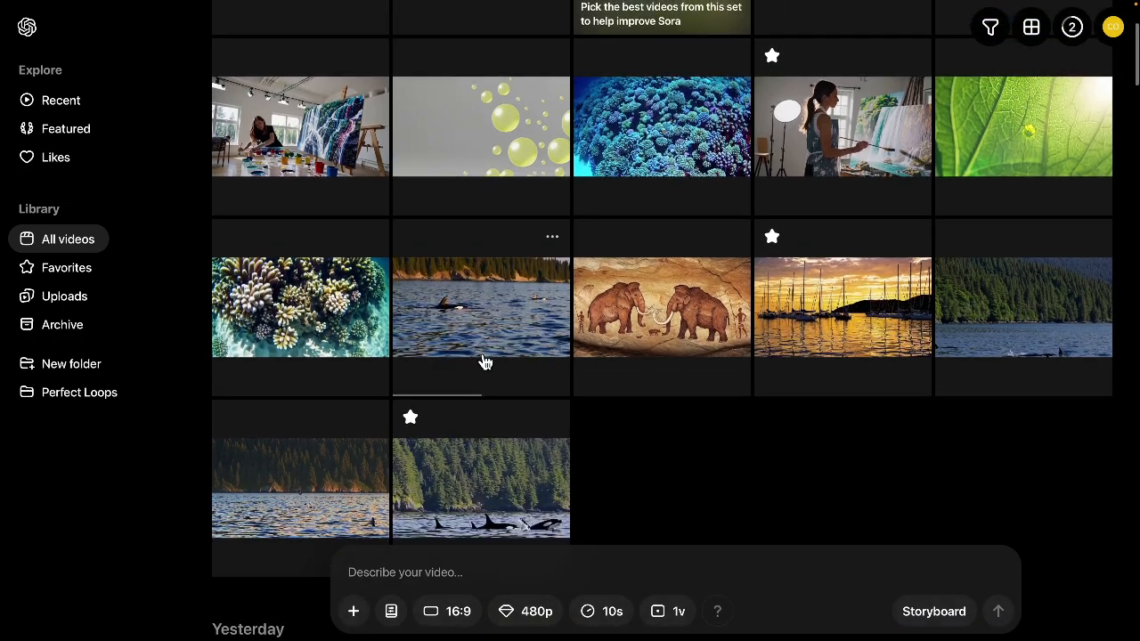
scroll(397, 360, "up", 5)
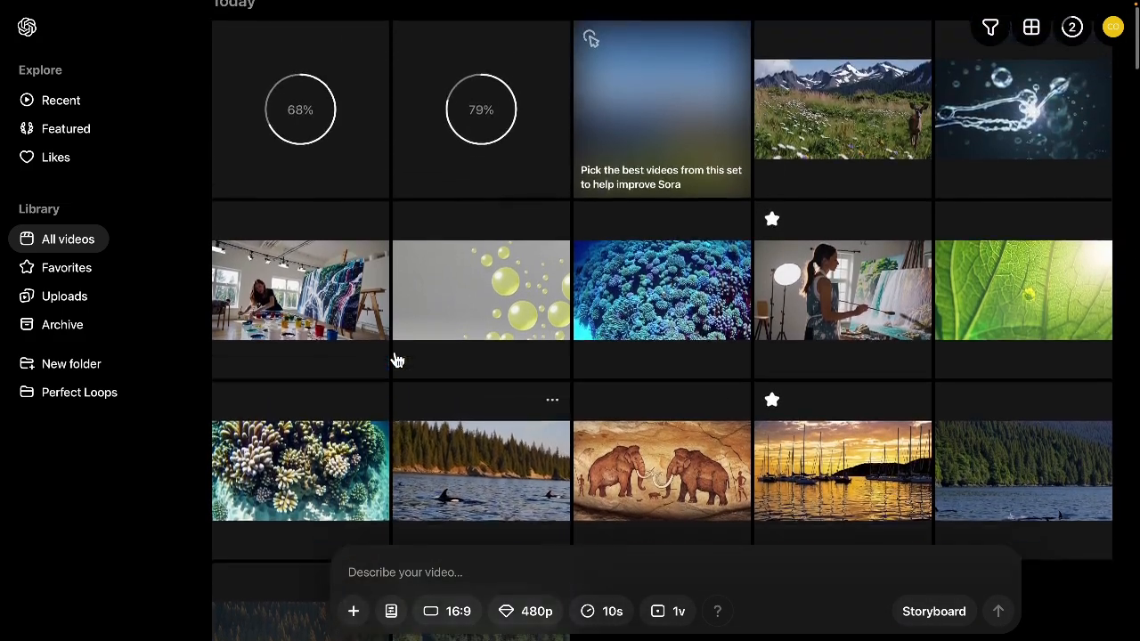
scroll(398, 360, "up", 1)
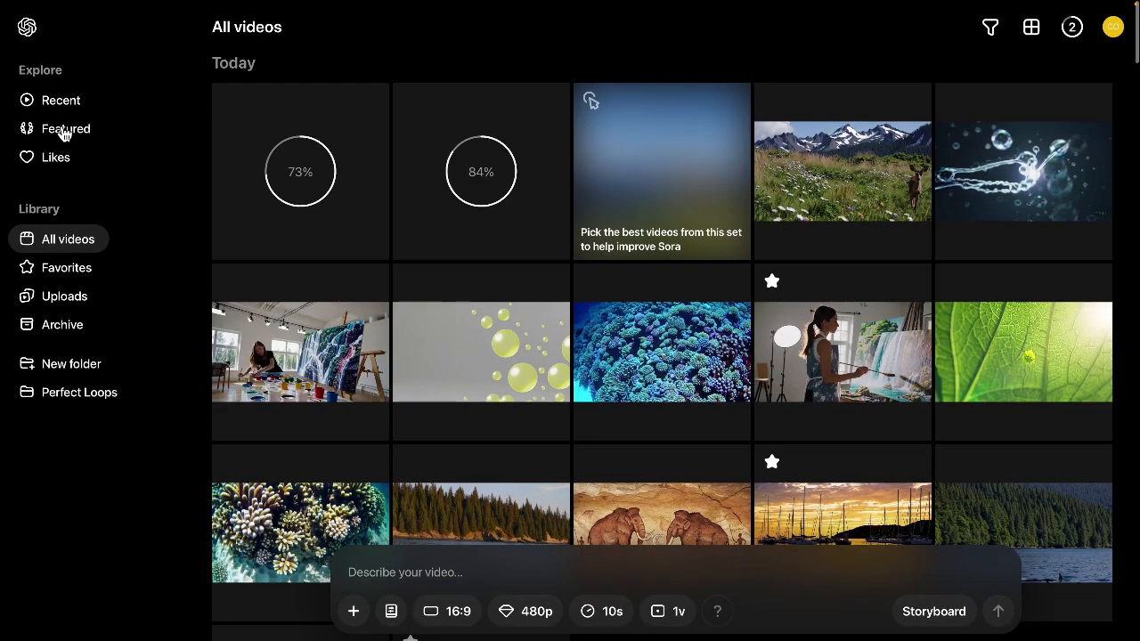
left_click(64, 130)
scroll(223, 189, "down", 3)
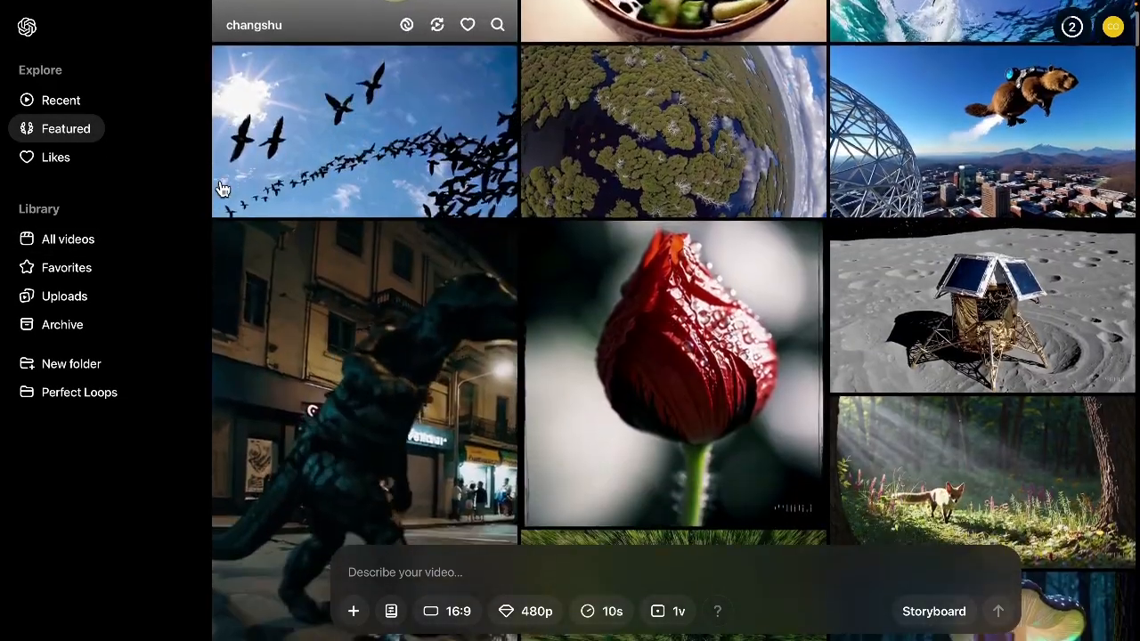
scroll(223, 189, "down", 10)
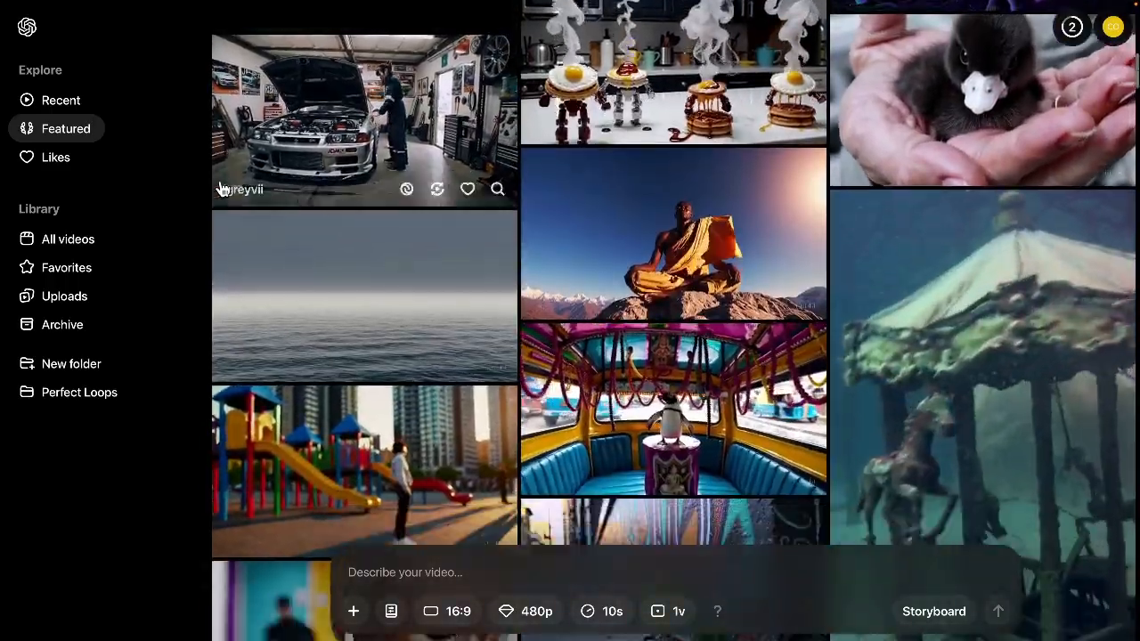
scroll(180, 200, "down", 9)
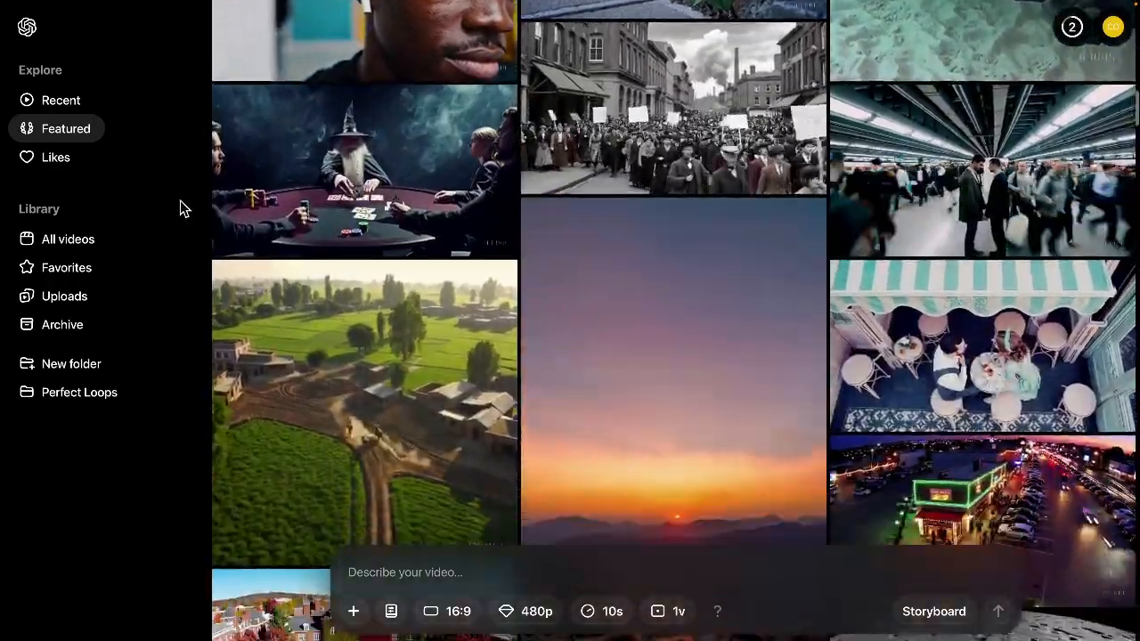
scroll(180, 200, "down", 7)
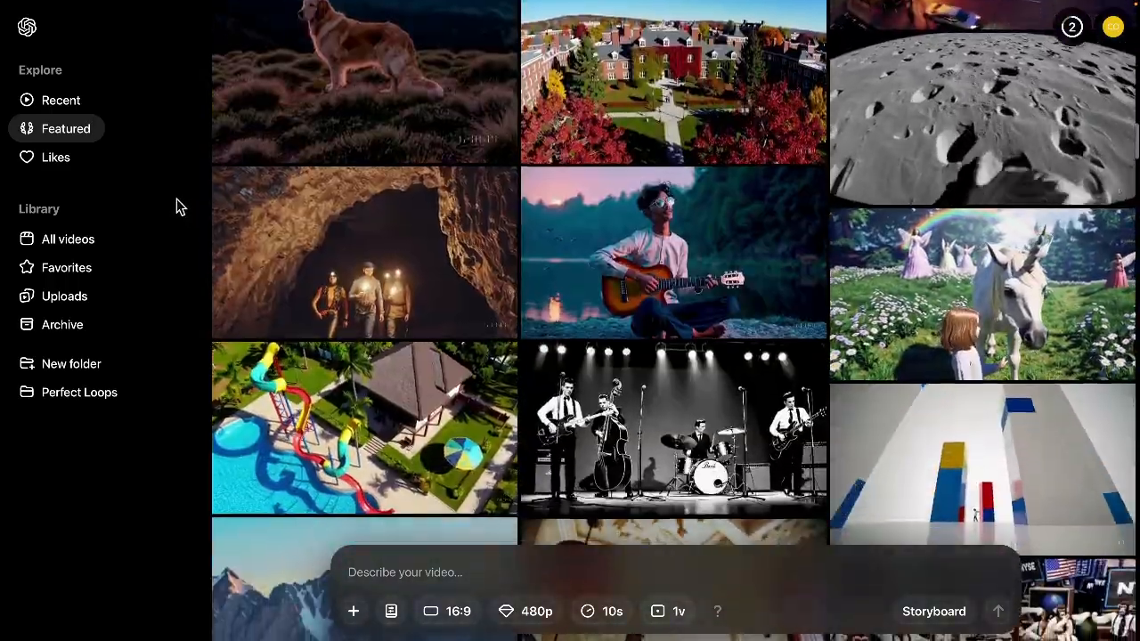
scroll(176, 206, "down", 2)
Return to the full video library and check the progress of the two videos being generated.
left_click(89, 240)
scroll(491, 226, "down", 1)
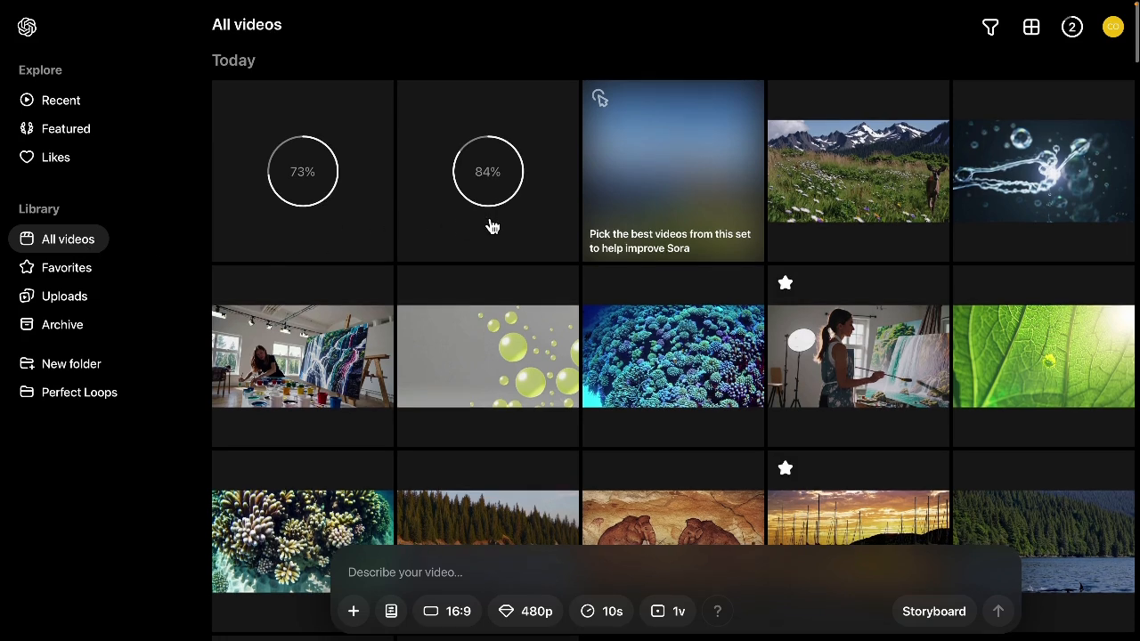
scroll(491, 226, "down", 1)
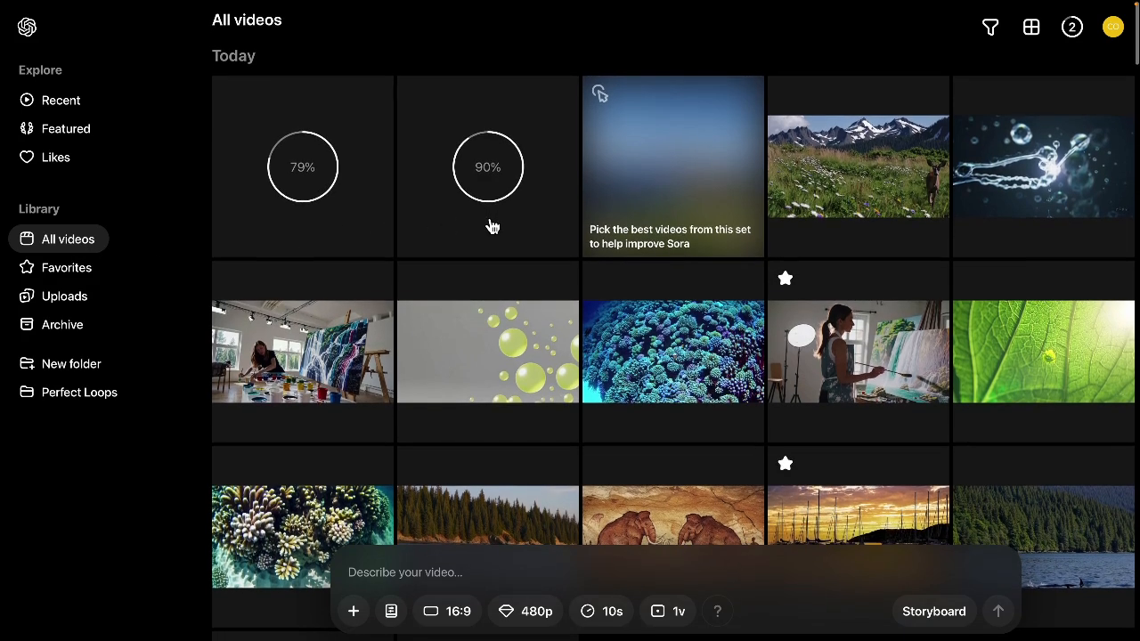
Compare the two candidate videos for the Hurricane Ridge deer prompt and keep the one with the single deer standing on the ridge.
scroll(127, 318, "down", 3)
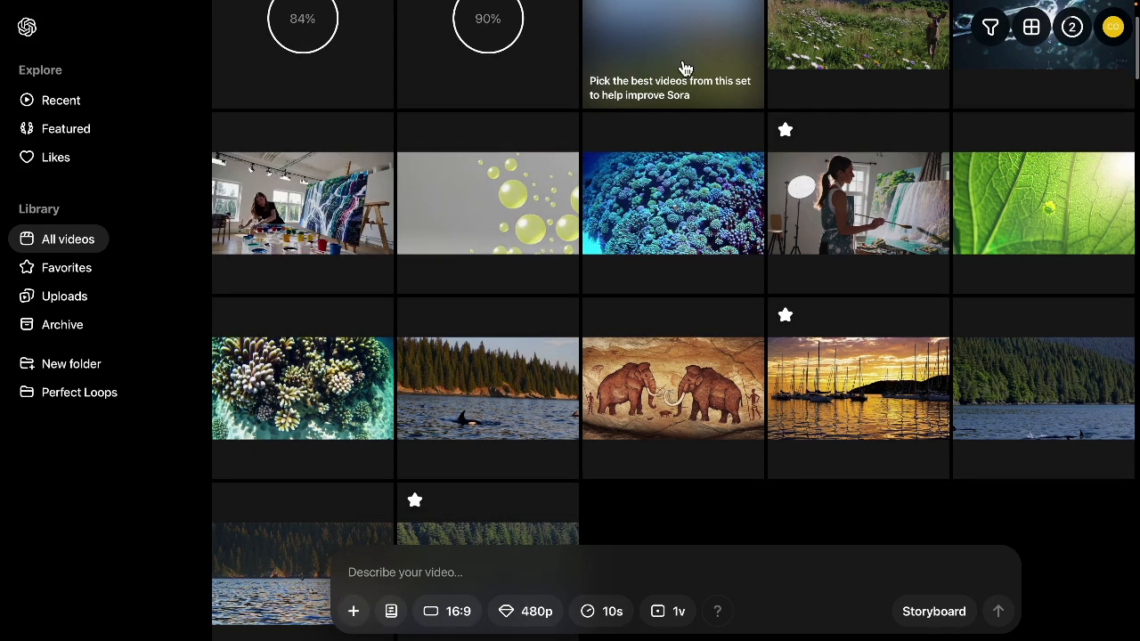
scroll(690, 69, "up", 2)
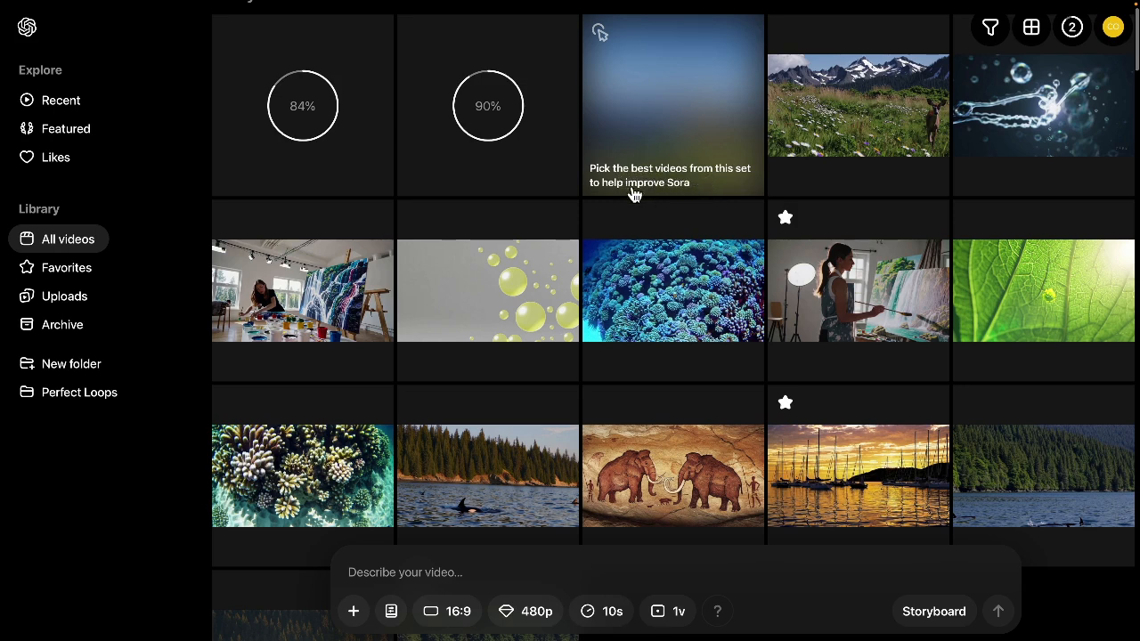
left_click(702, 131)
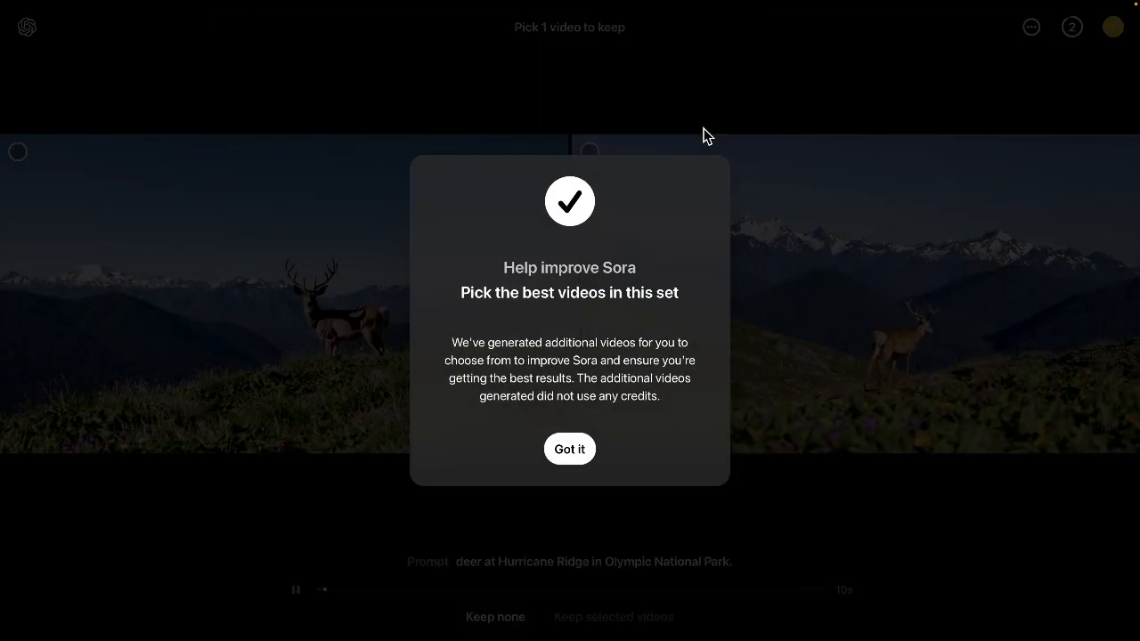
left_click(570, 450)
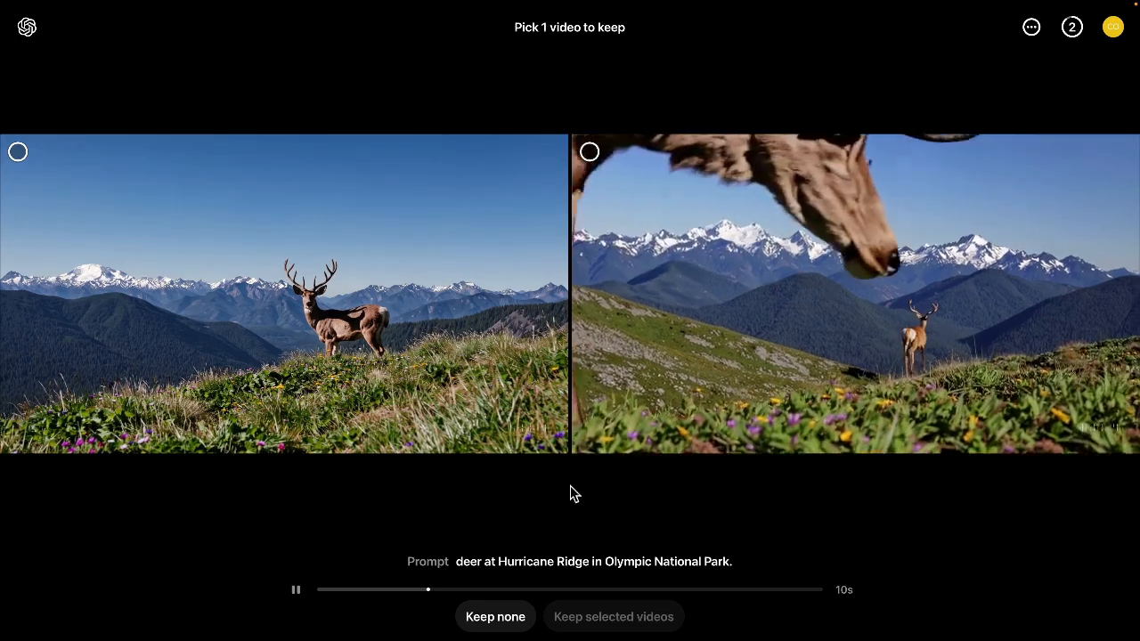
left_click(594, 588)
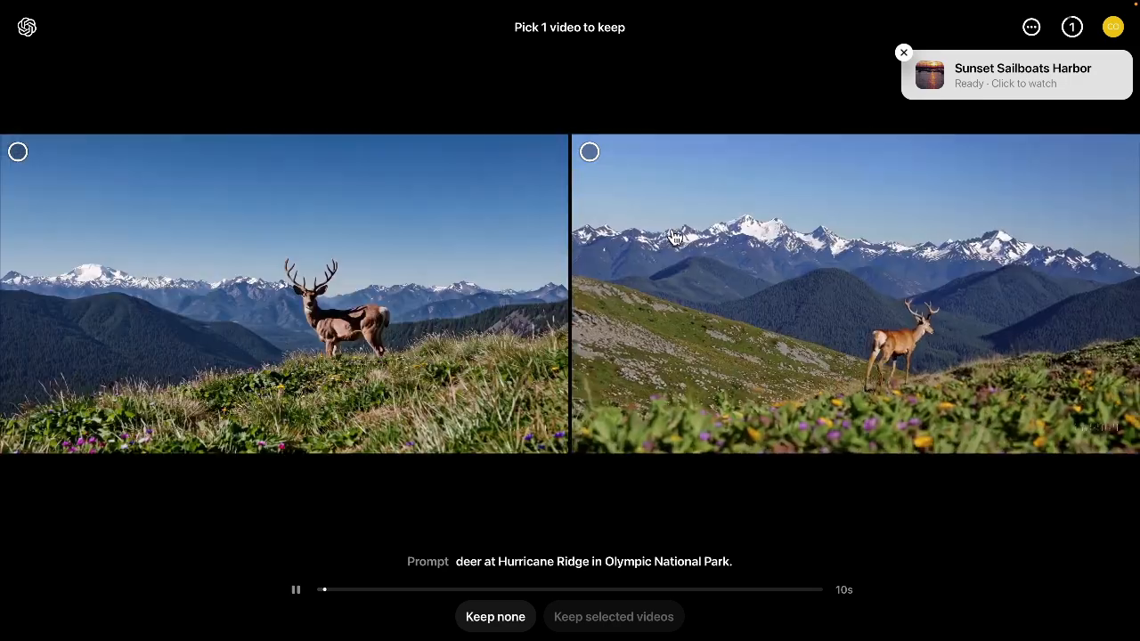
left_click(175, 239)
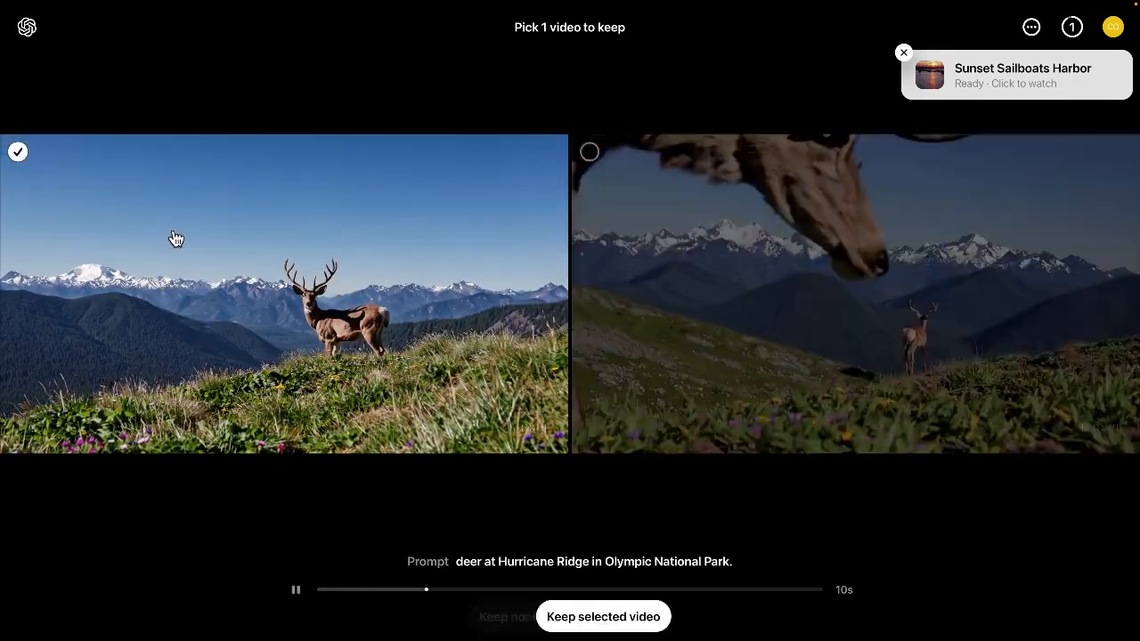
left_click(557, 616)
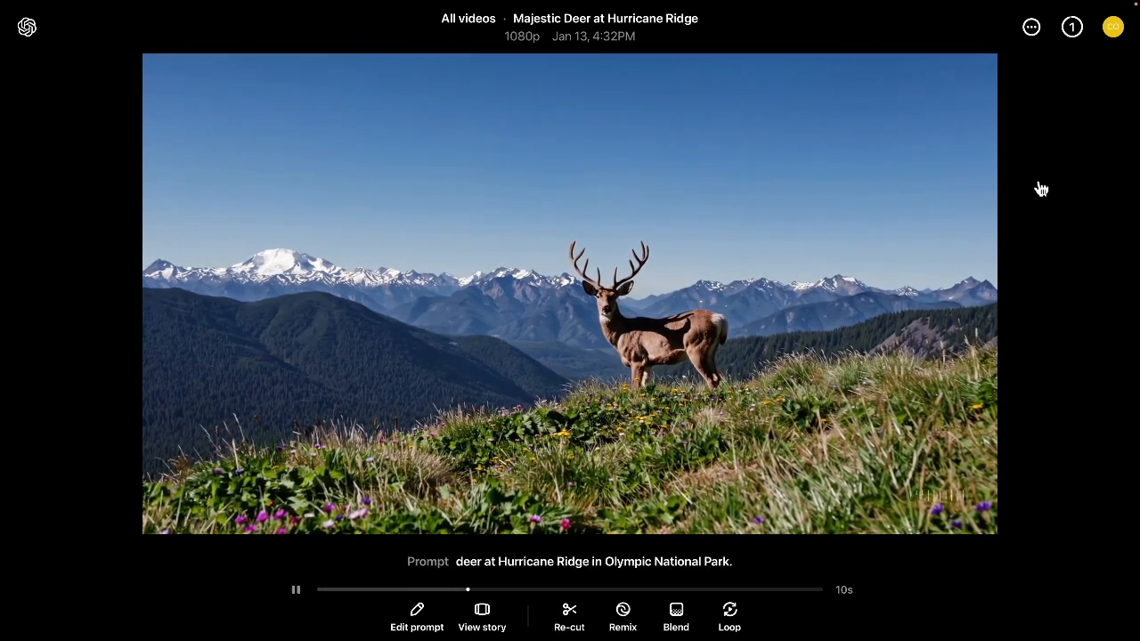
Remix Variation 1 of the Hurricane Ridge deer video with the prompt "A unicorn instead of a deer" at Strong remix strength.
left_click(1032, 29)
left_click(1043, 211)
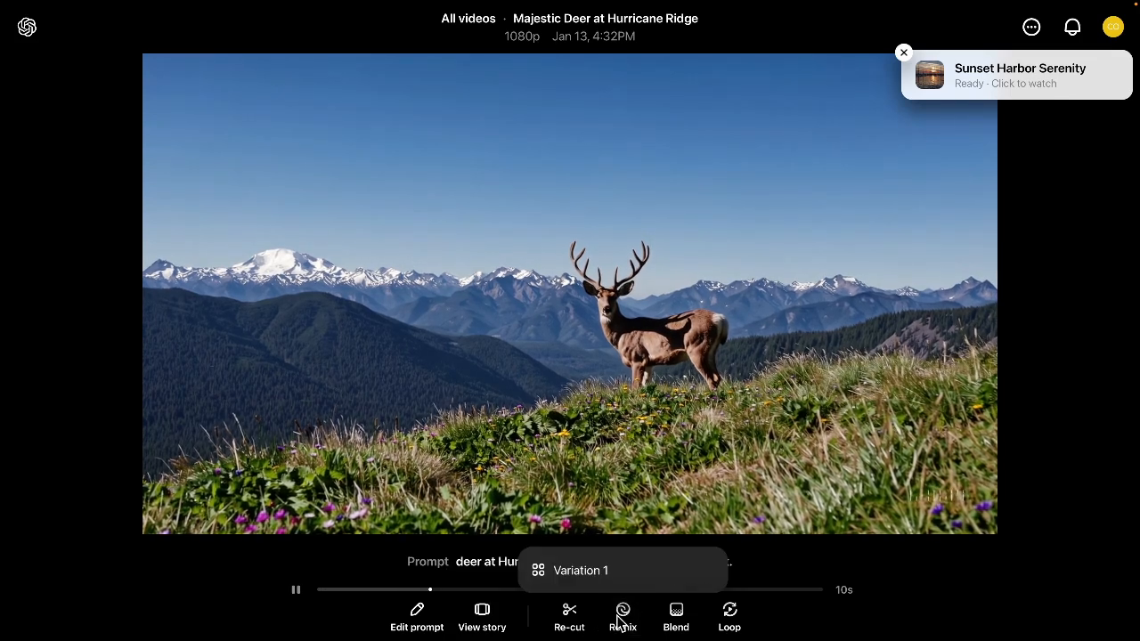
left_click(604, 576)
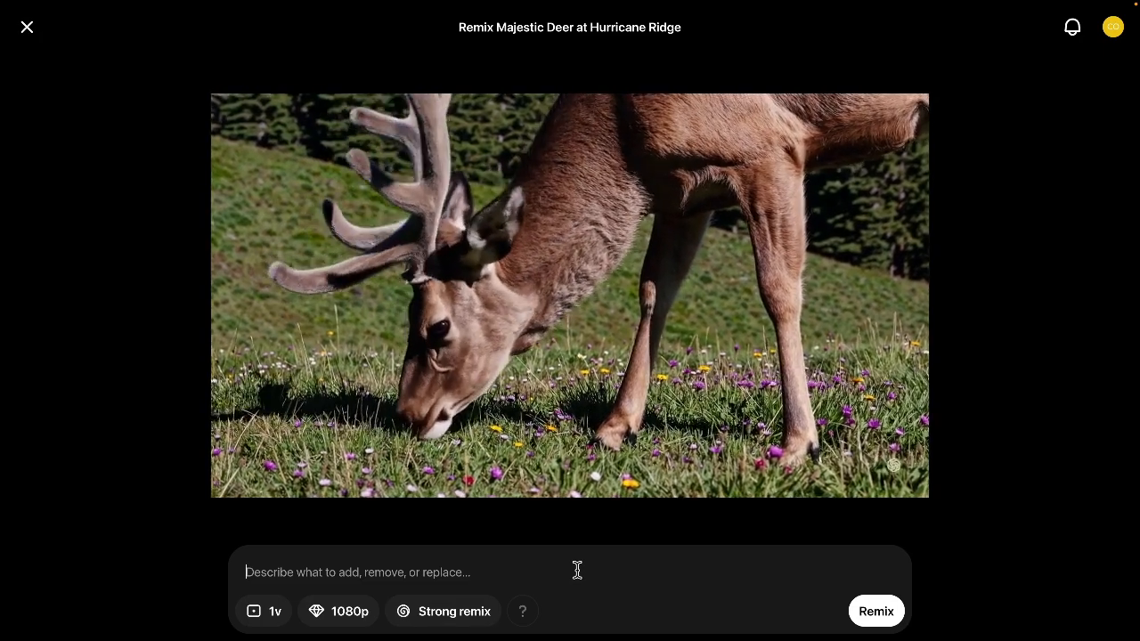
type("A horse ins")
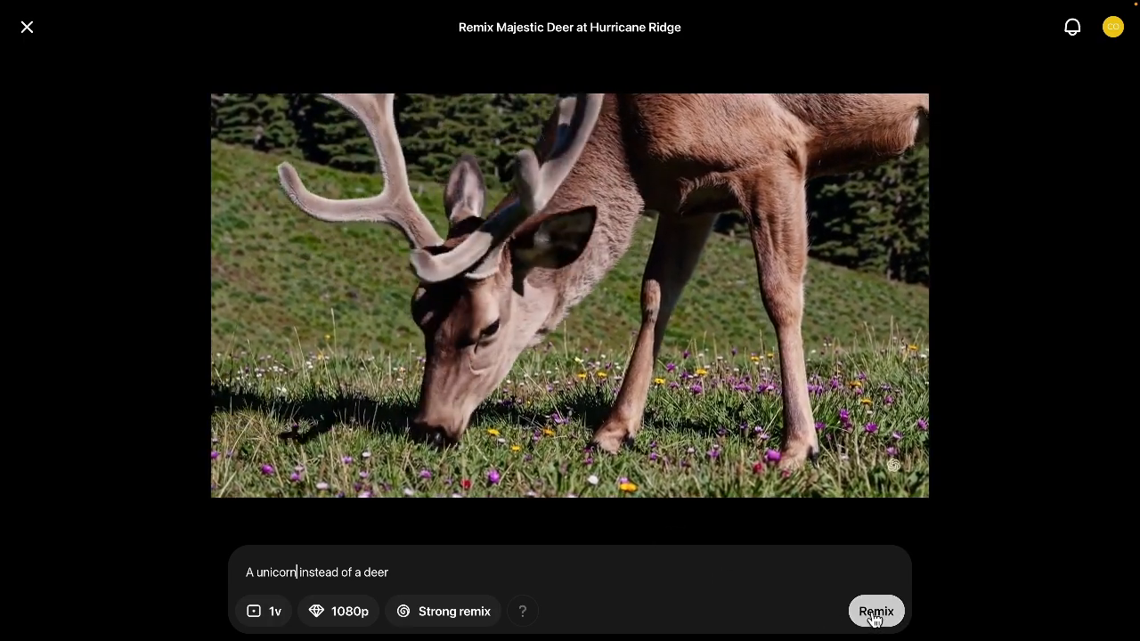
left_click(875, 617)
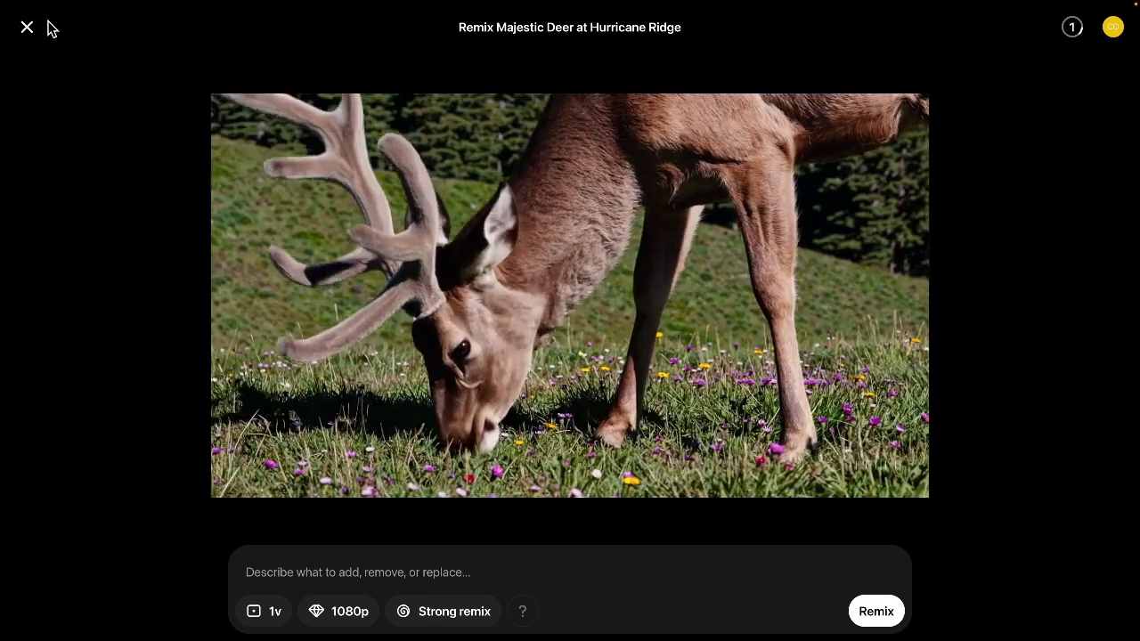
Return to the video library and compare the two new sunset harbor sailboat videos.
left_click(27, 28)
left_click(30, 29)
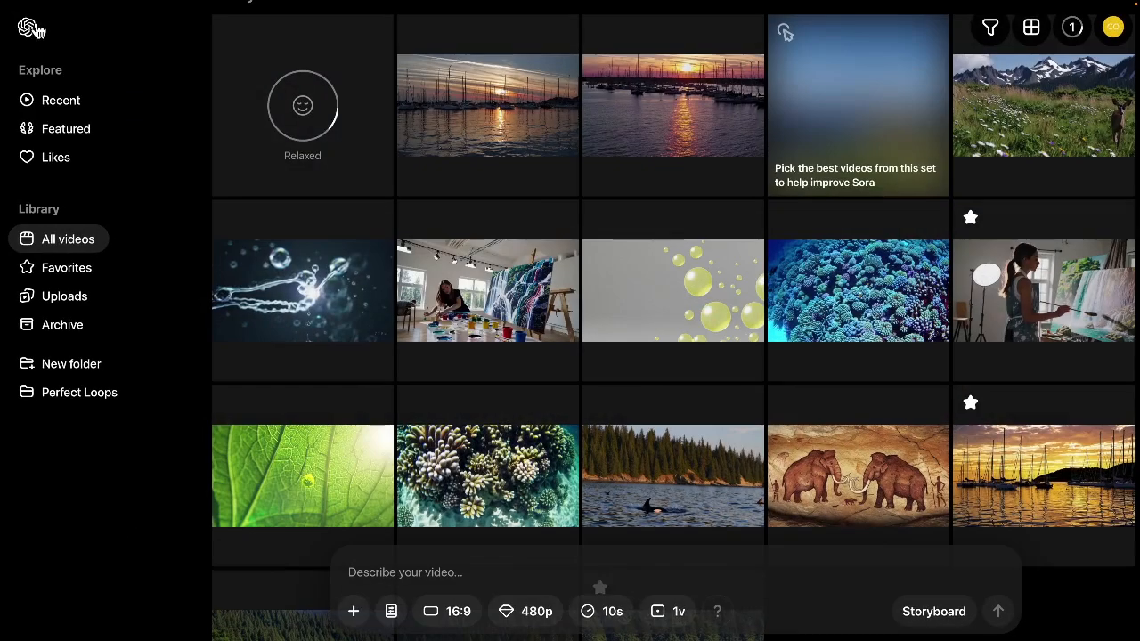
scroll(512, 197, "up", 1)
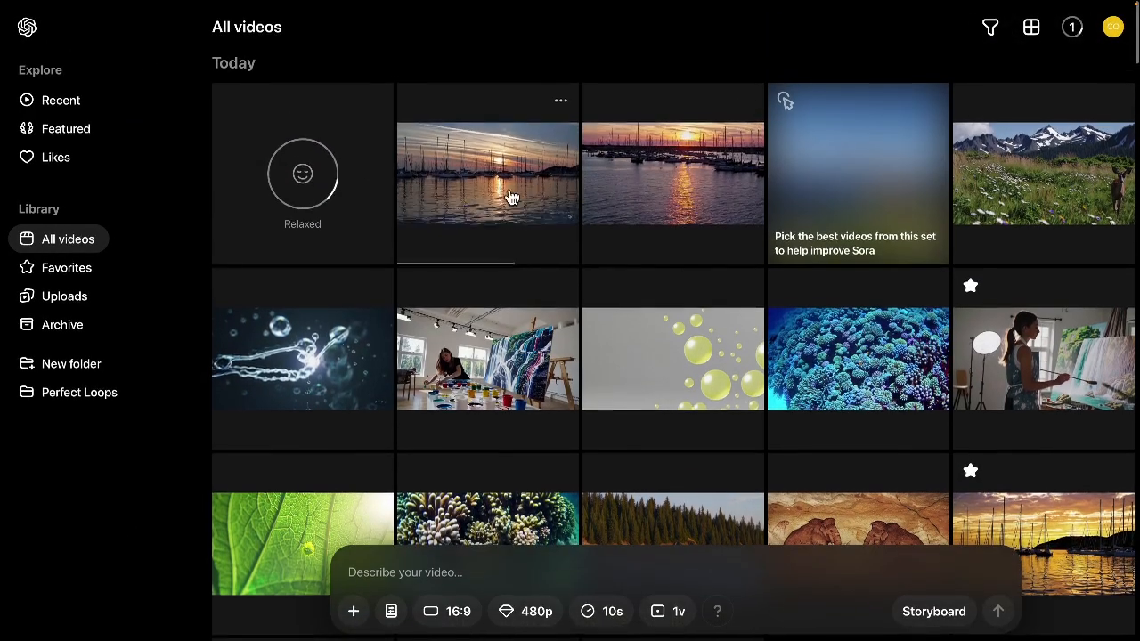
left_click(680, 191)
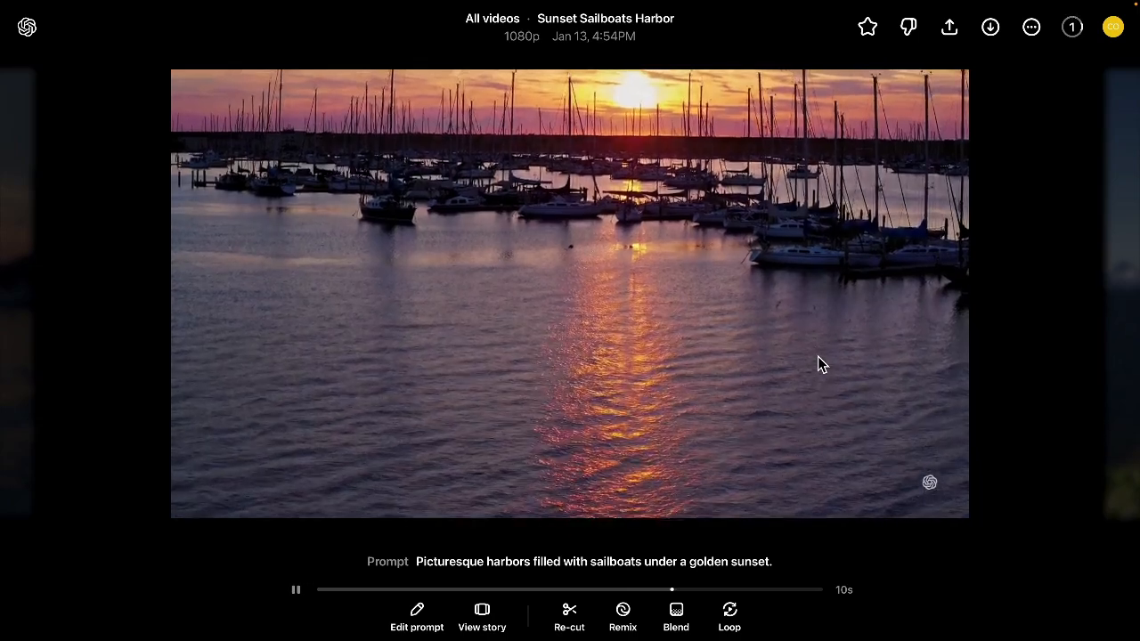
key("Left")
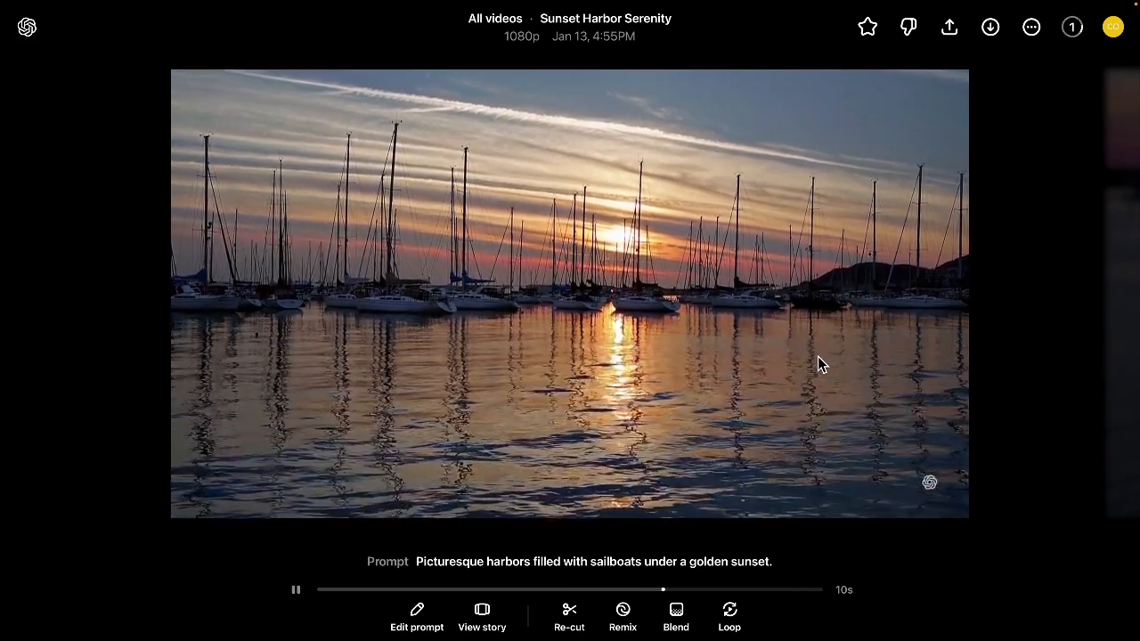
key("Right")
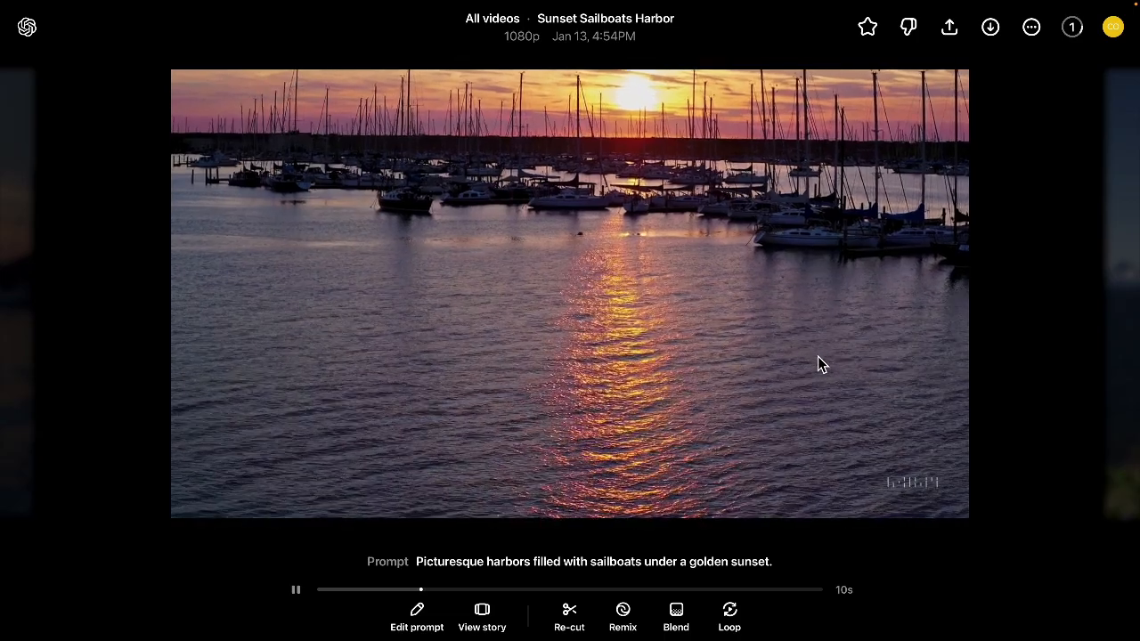
key("Left")
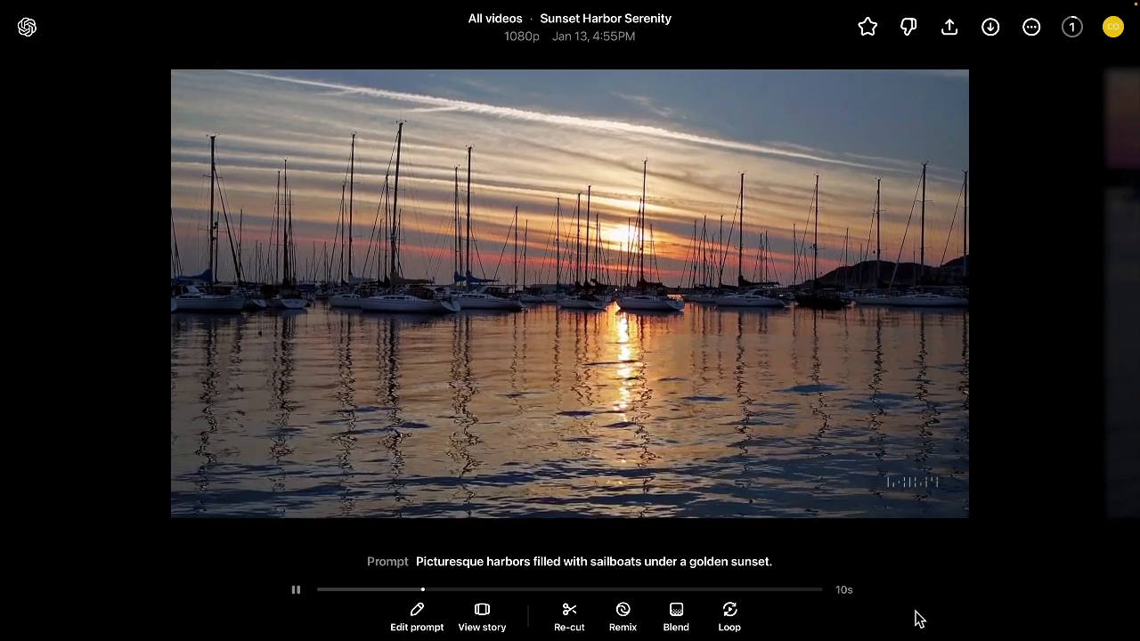
Create a Long loop of the Sunset Harbor Serenity video, using only a short section near the middle of the clip.
left_click(734, 614)
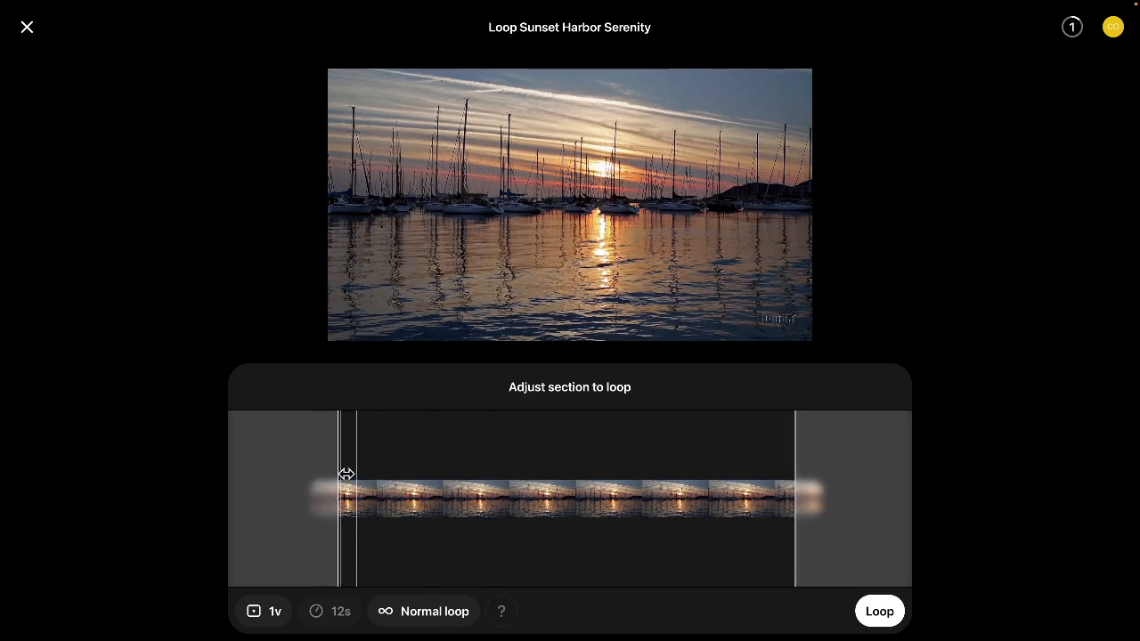
left_click_drag(350, 481, 551, 482)
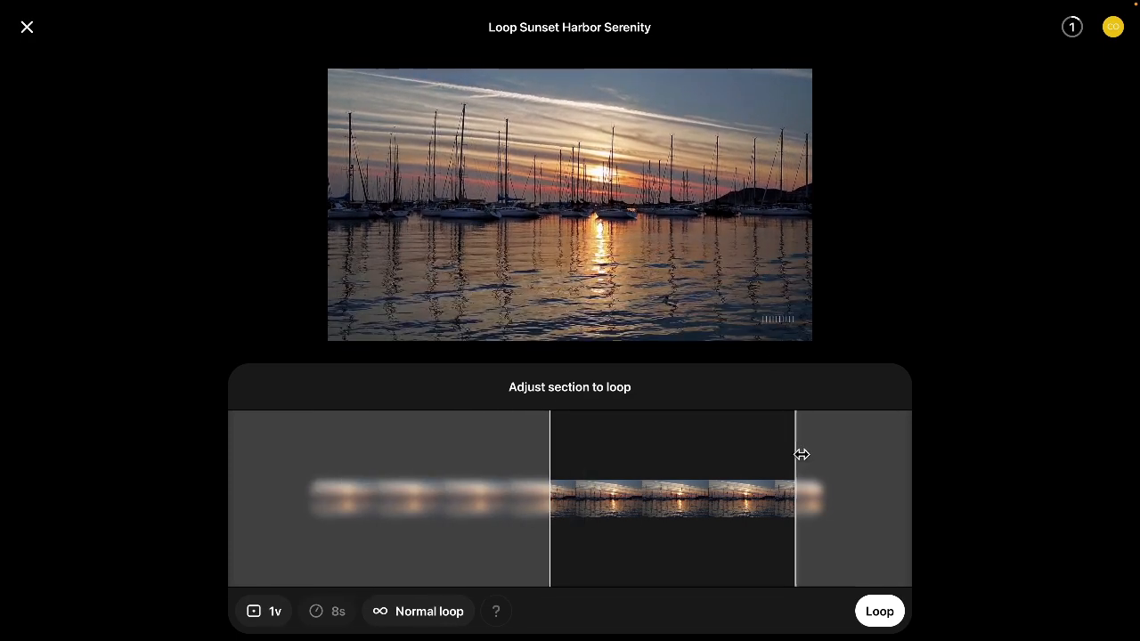
left_click_drag(802, 454, 682, 463)
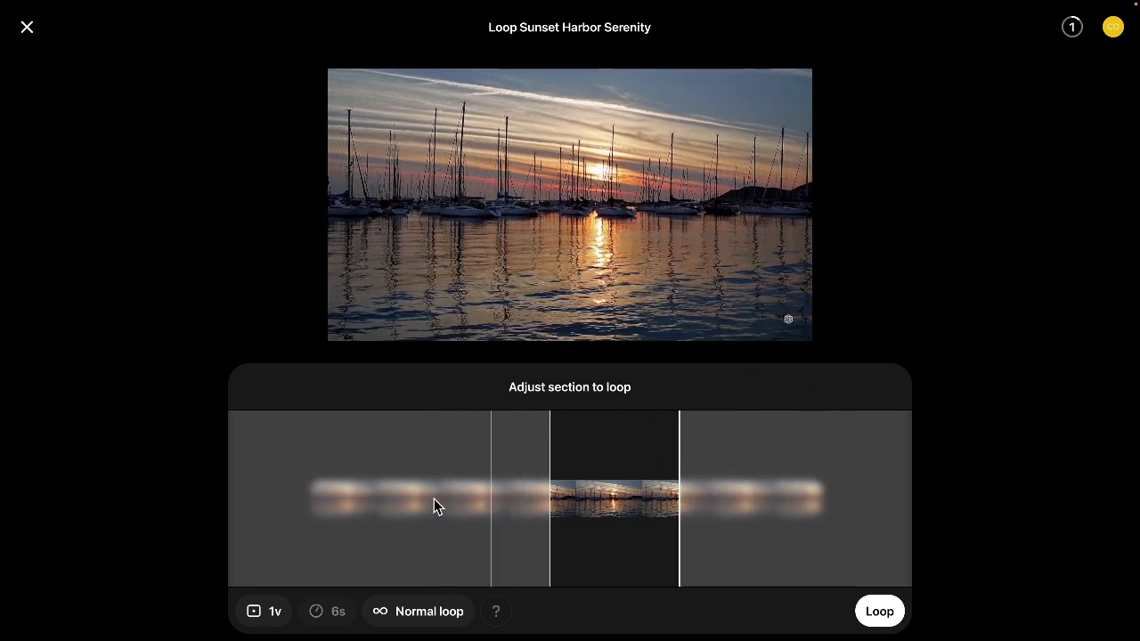
left_click(428, 611)
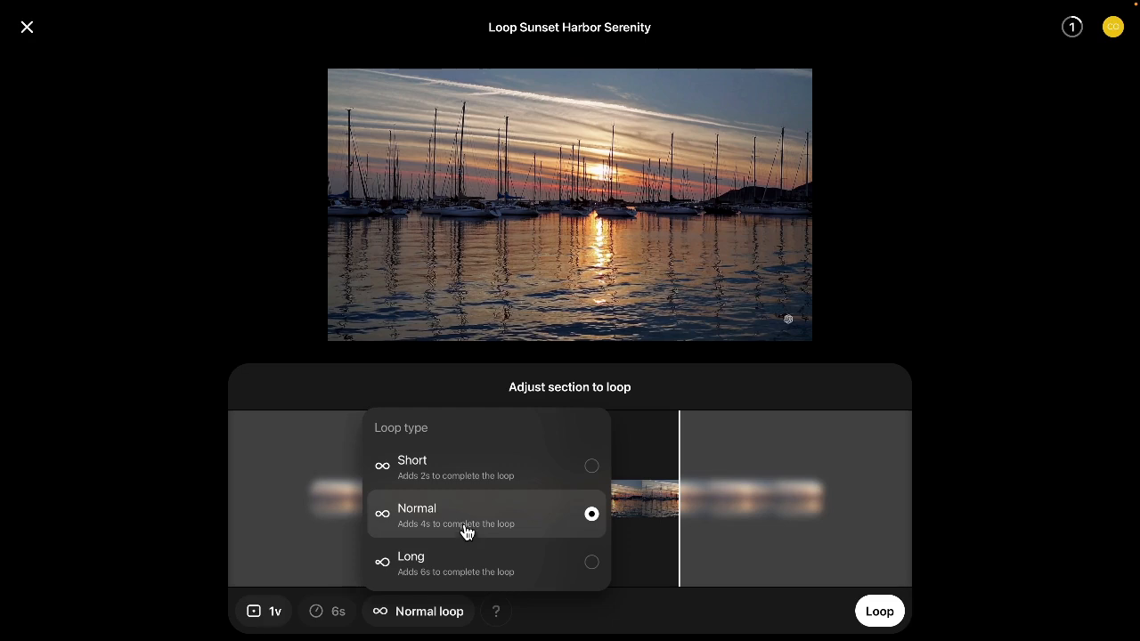
left_click(456, 563)
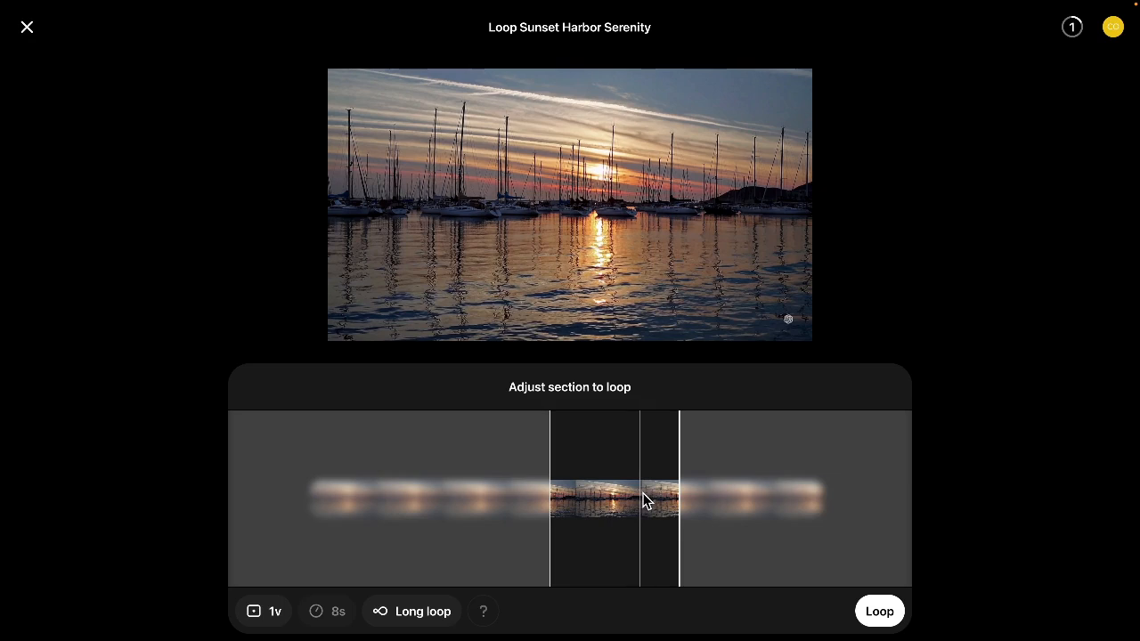
left_click(887, 610)
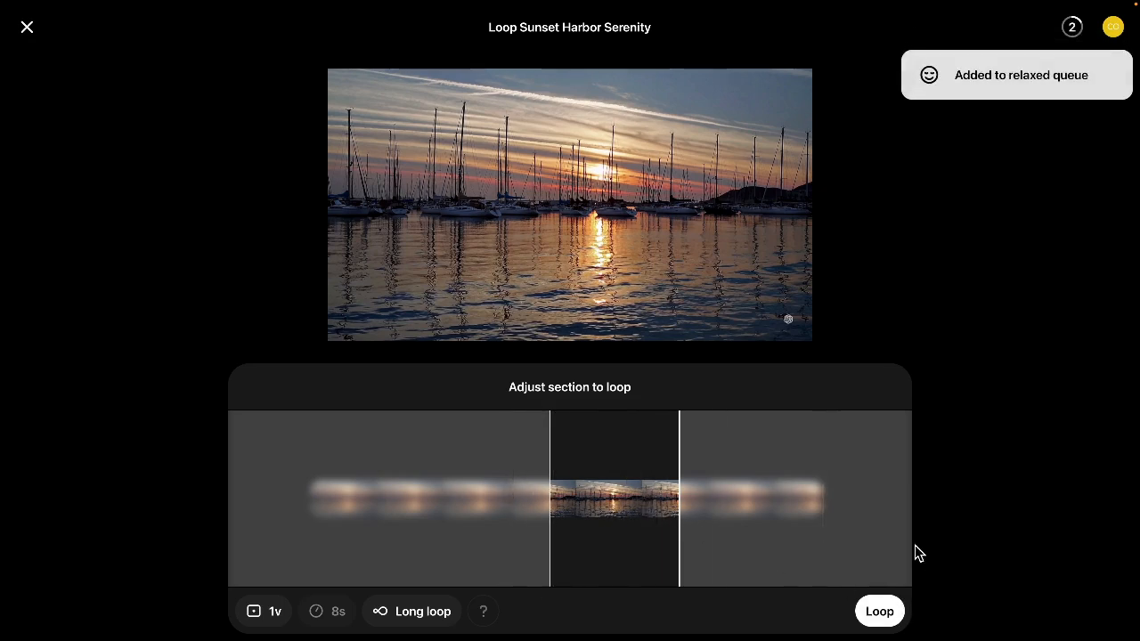
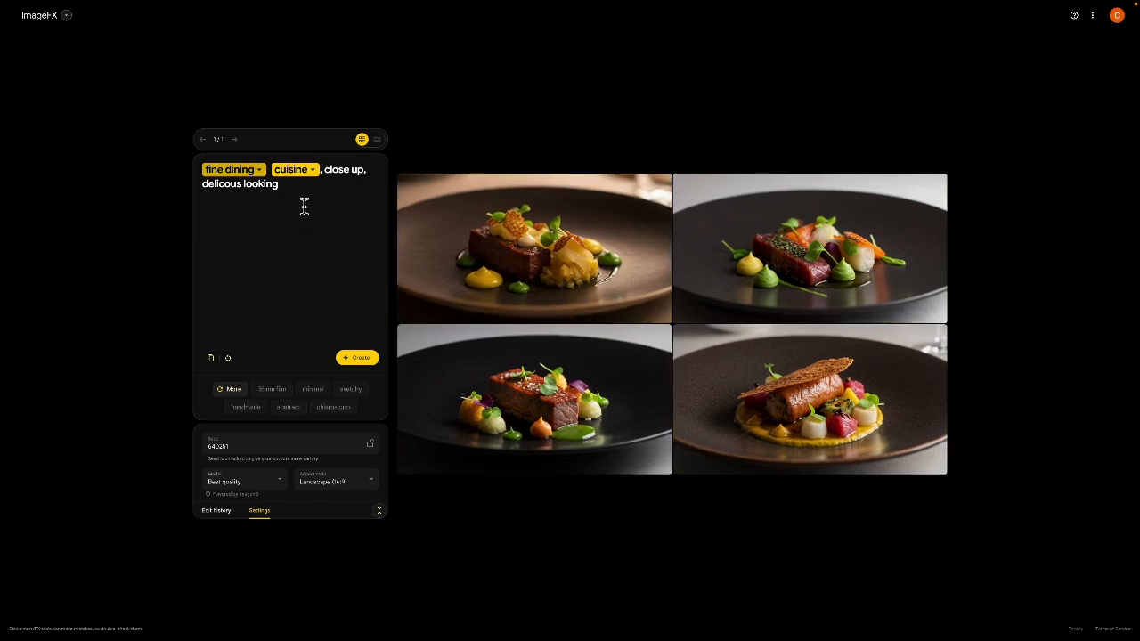
Switch to ImageFX and replace the fine dining prompt with "young people shopping at a college farmers market", generating new images from it.
left_click_drag(294, 199, 161, 159)
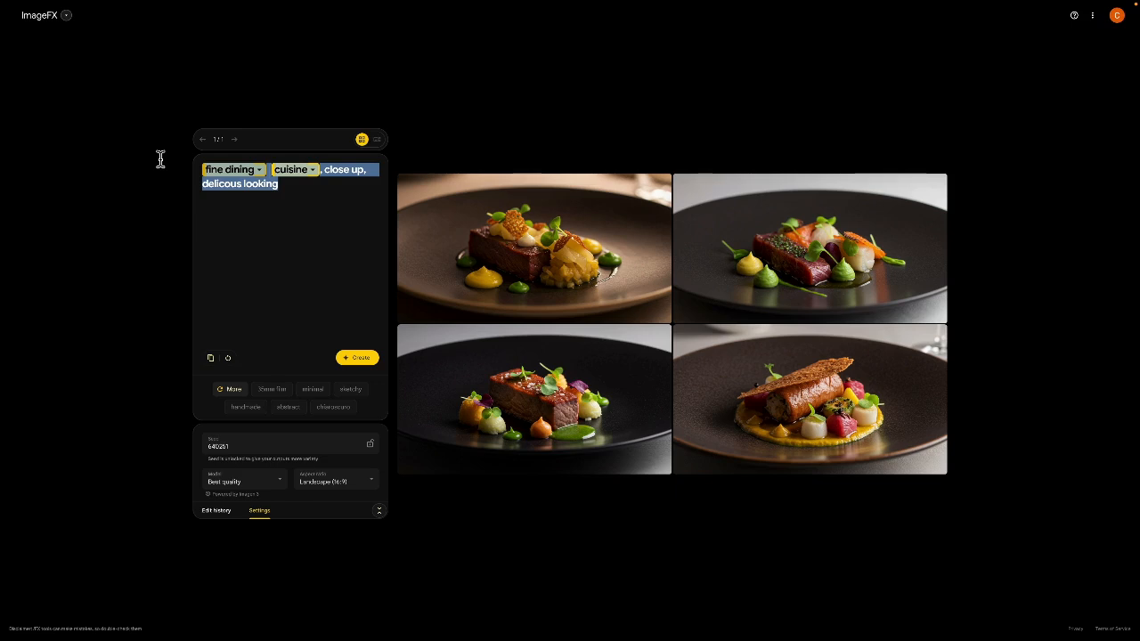
key("BackSpace")
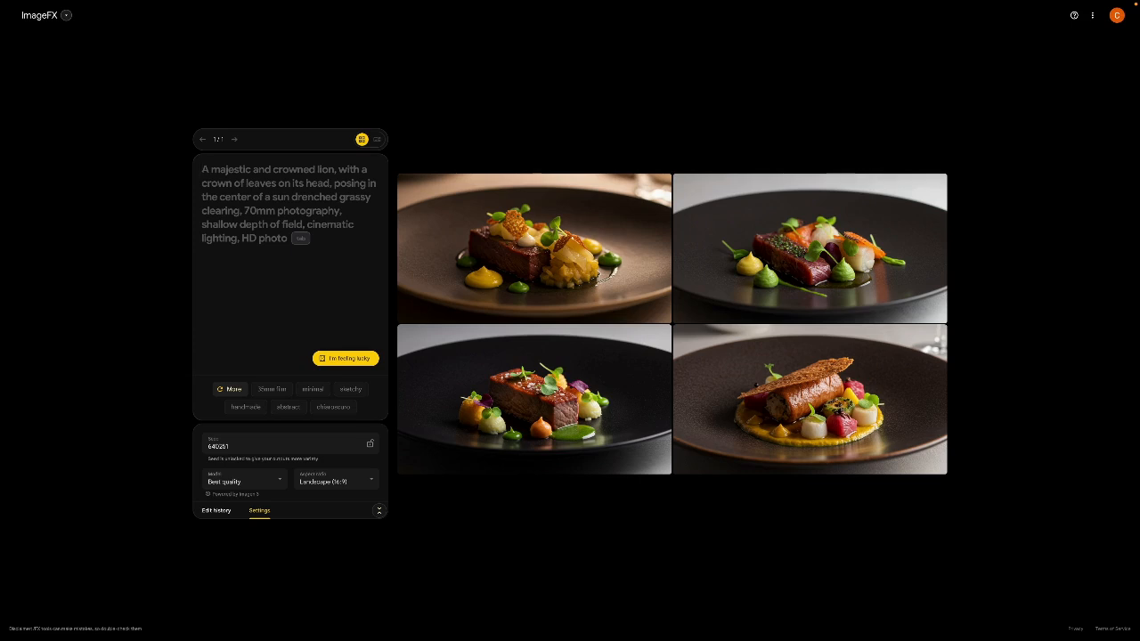
type("young peop")
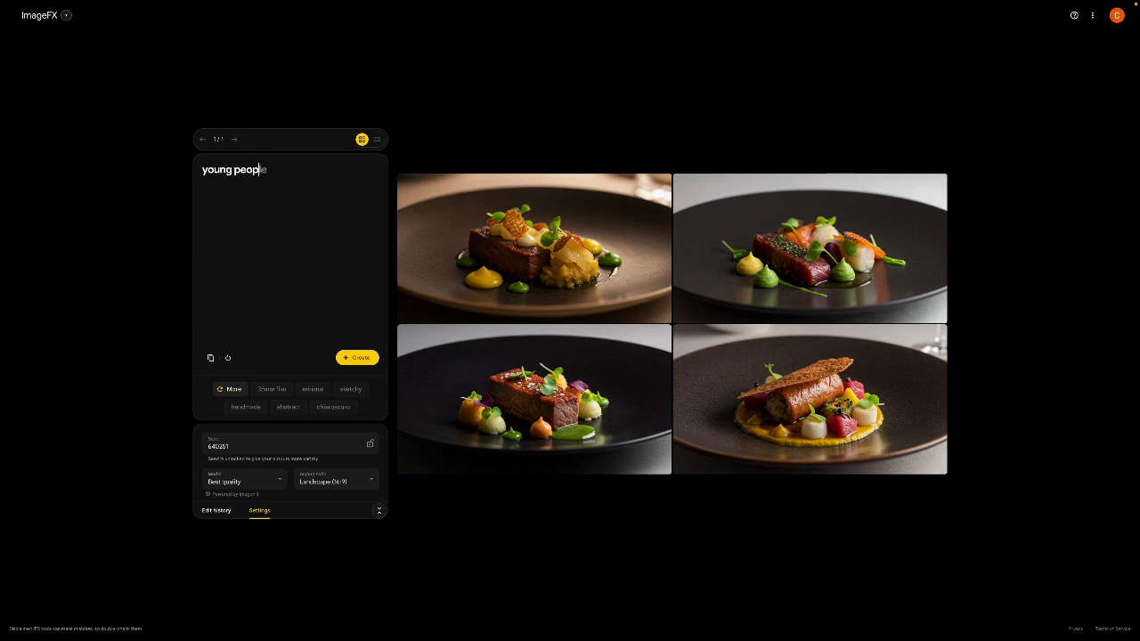
type("le shopping at a college f")
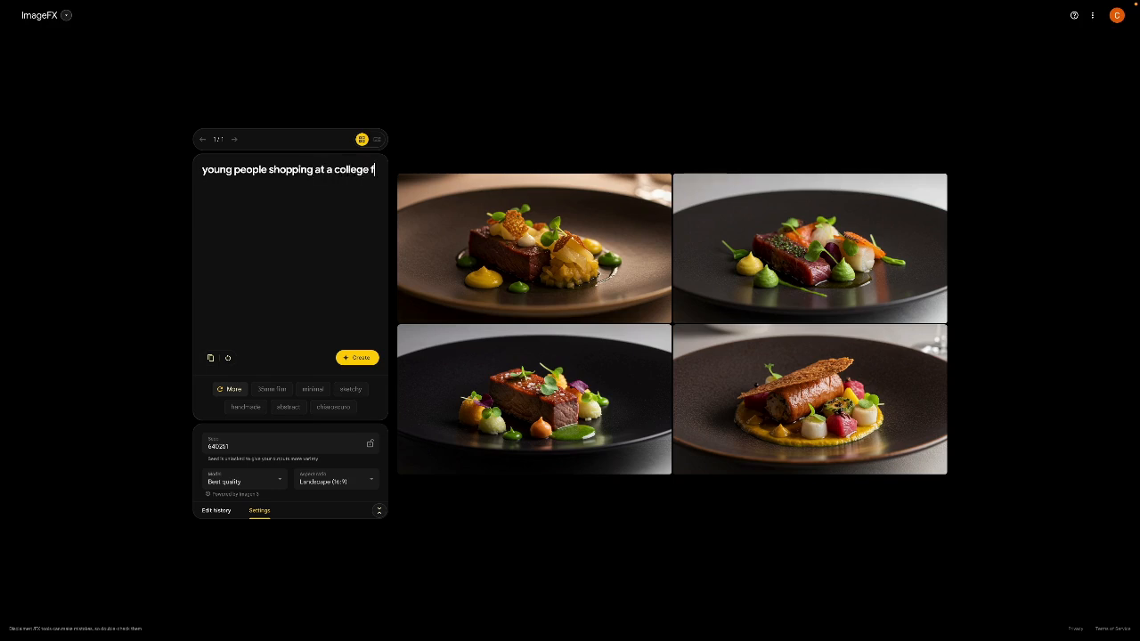
type("mers market")
left_click(367, 360)
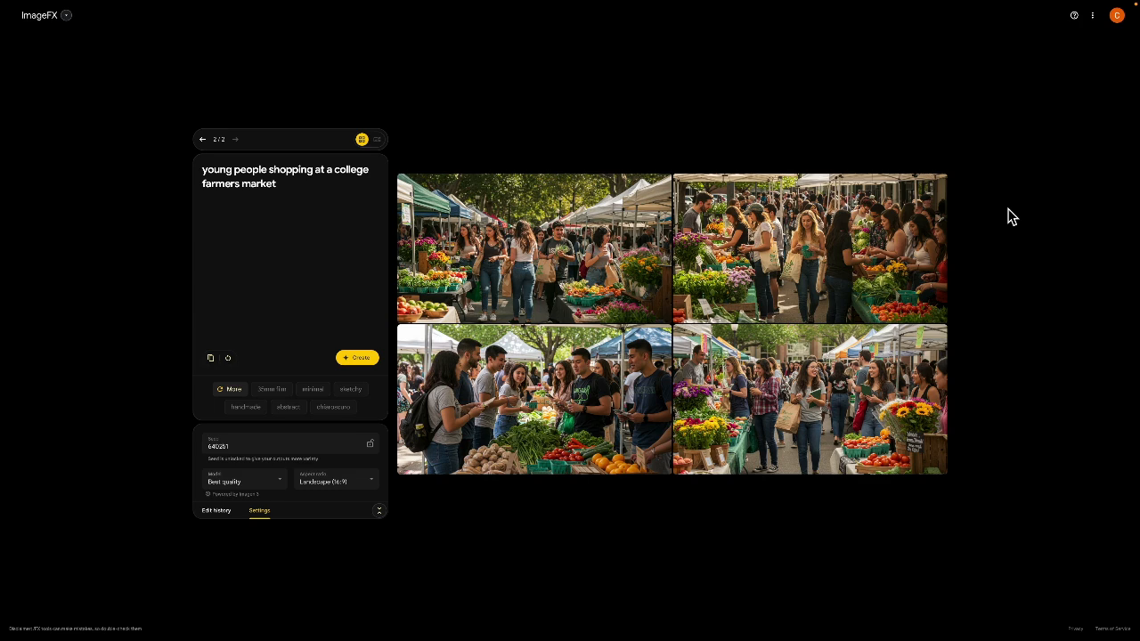
View the four generated farmers market images enlarged, and return to the third one.
left_click(567, 216)
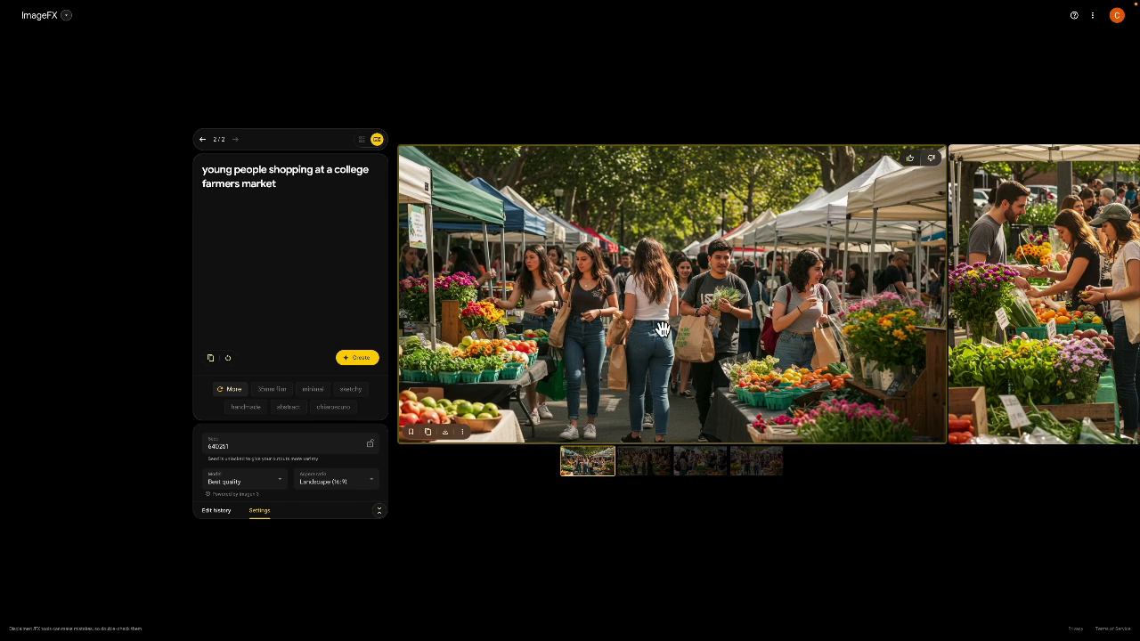
key("Right")
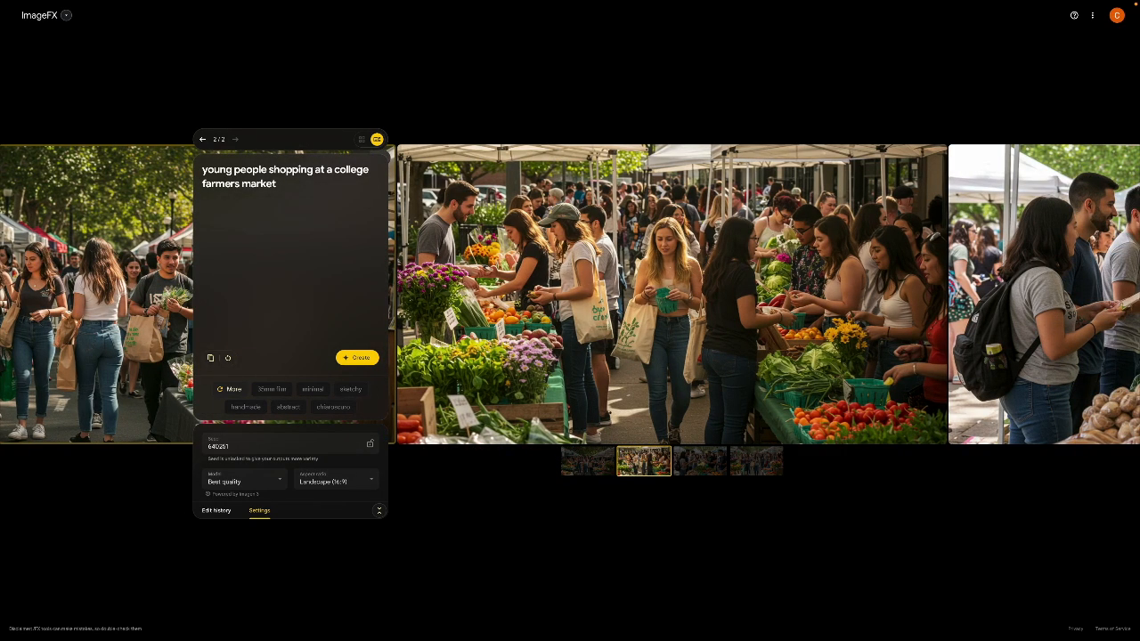
mouse_move(804, 400)
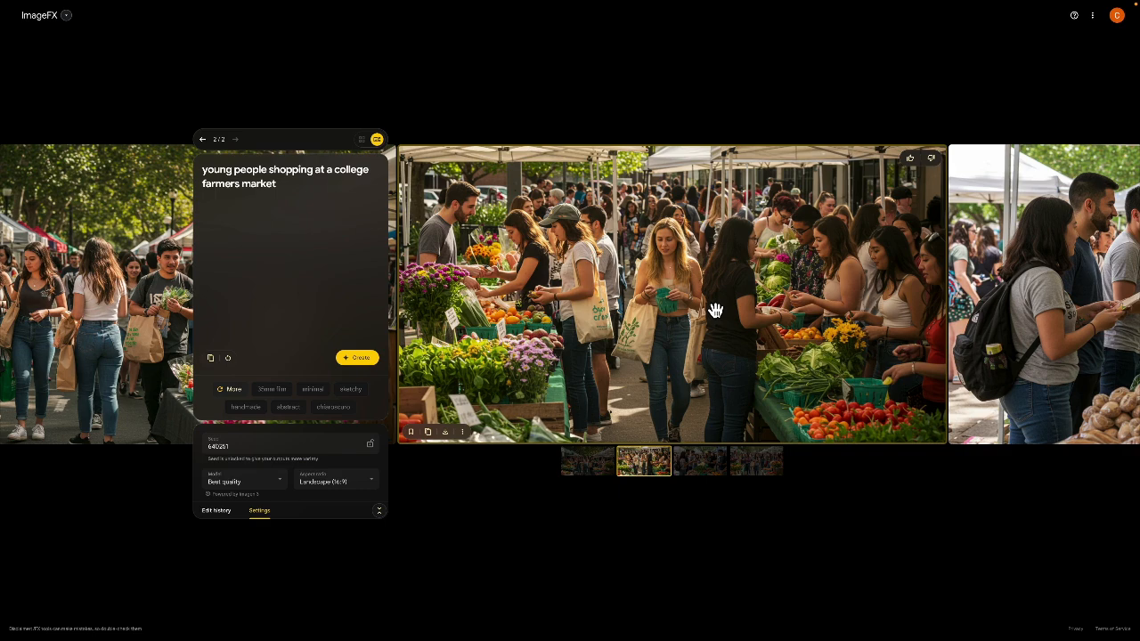
left_click_drag(715, 310, 537, 311)
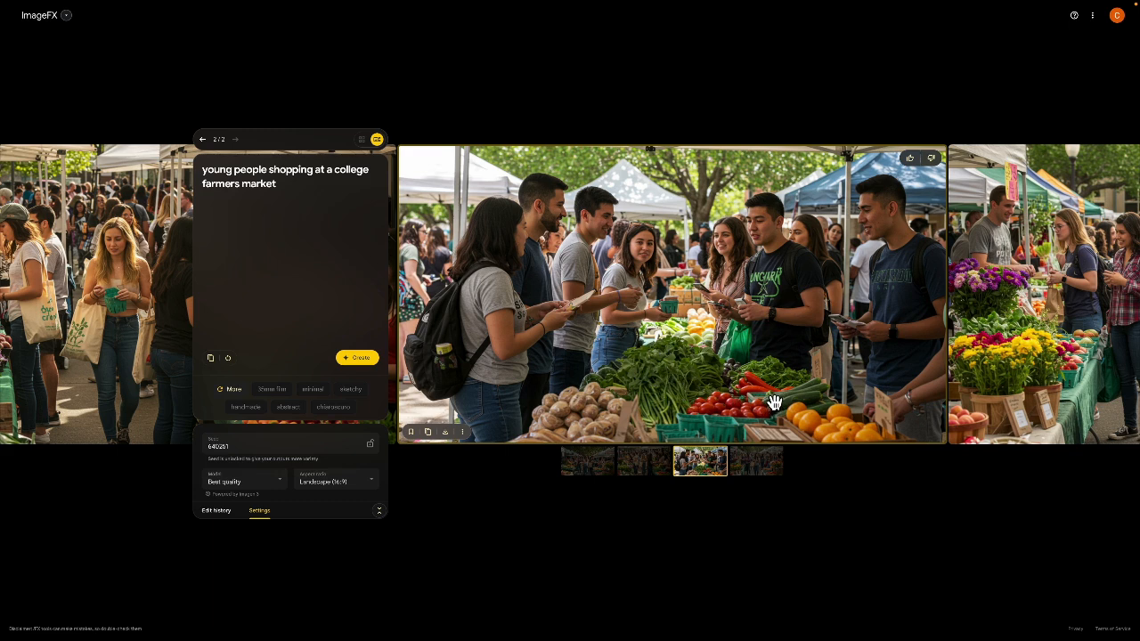
key("Right")
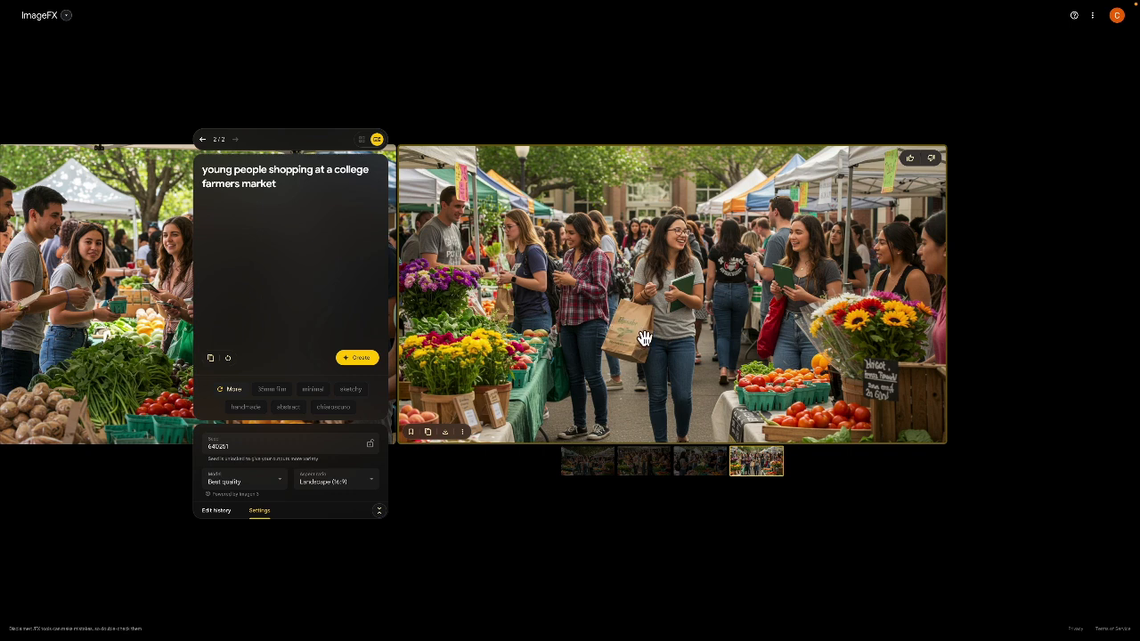
key("Left")
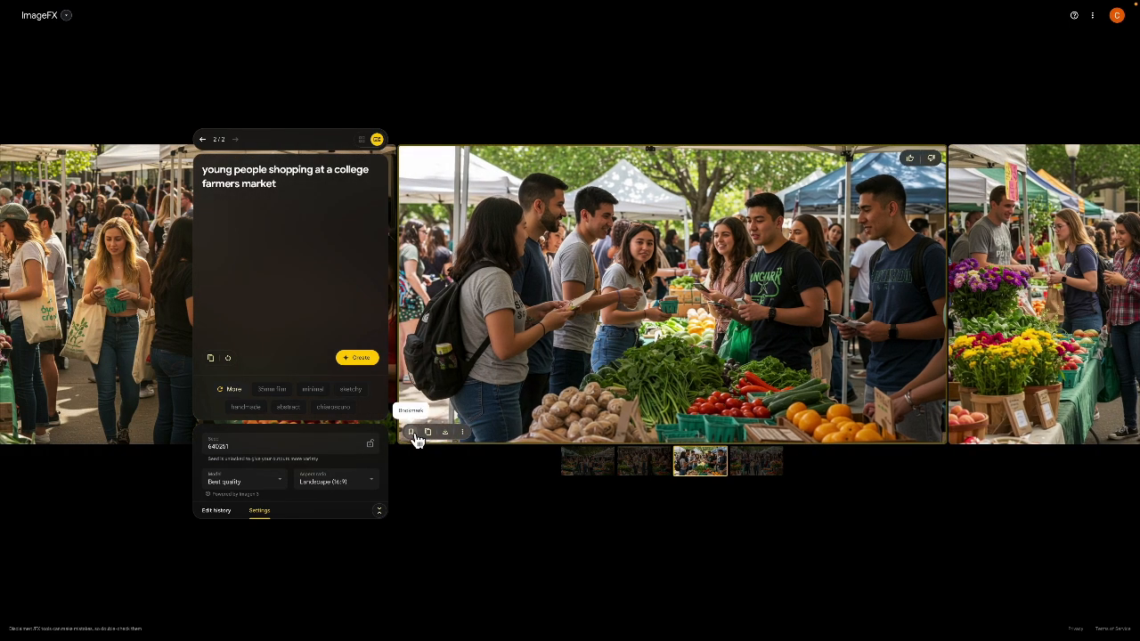
Bookmark and download the third farmers market image.
left_click(413, 434)
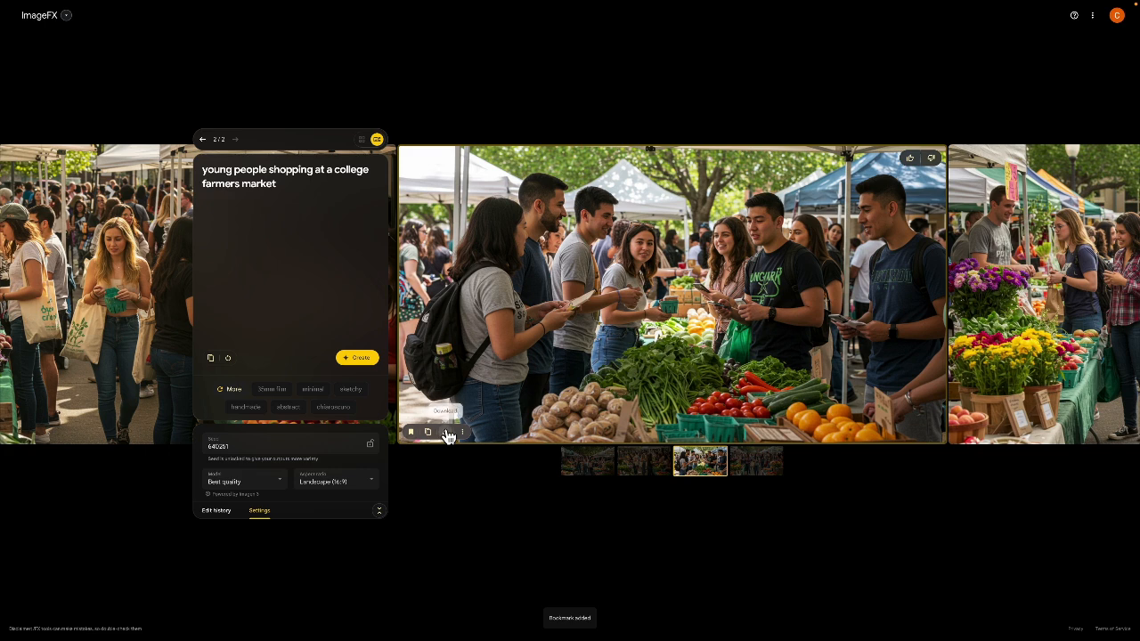
left_click(446, 433)
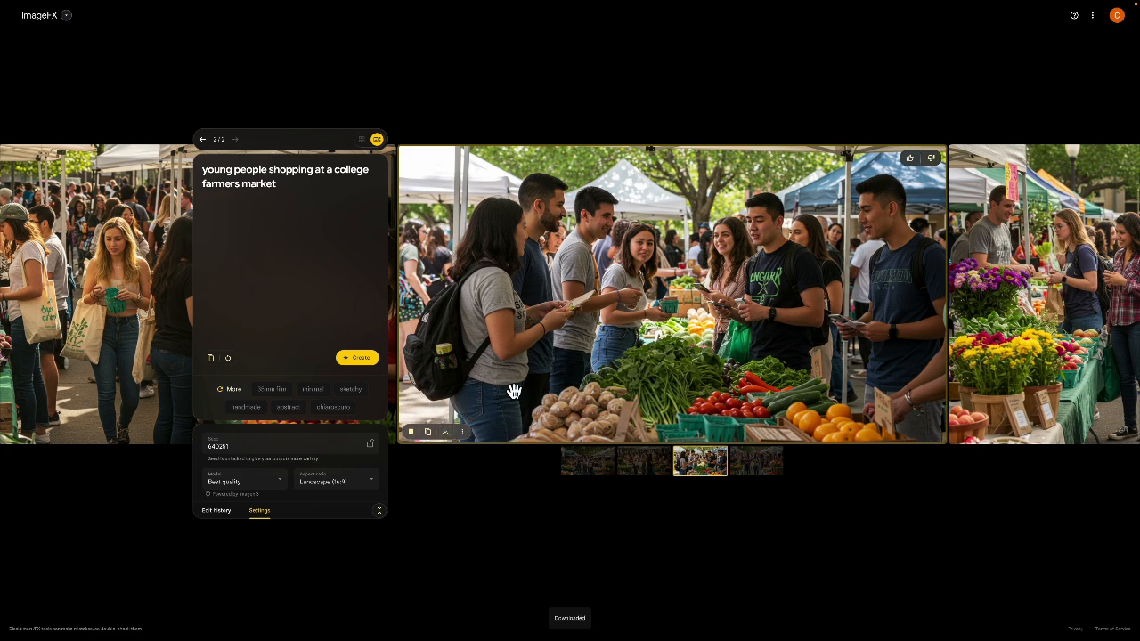
Generate another set of images from the same farmers market prompt and browse back to the first one.
left_click(366, 361)
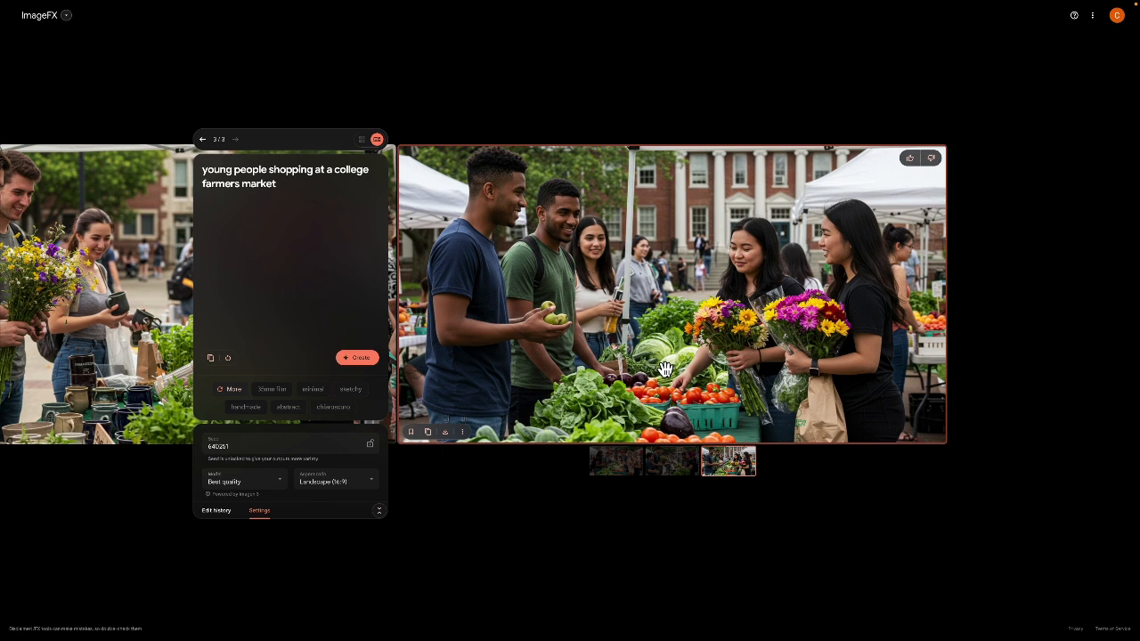
key("Left")
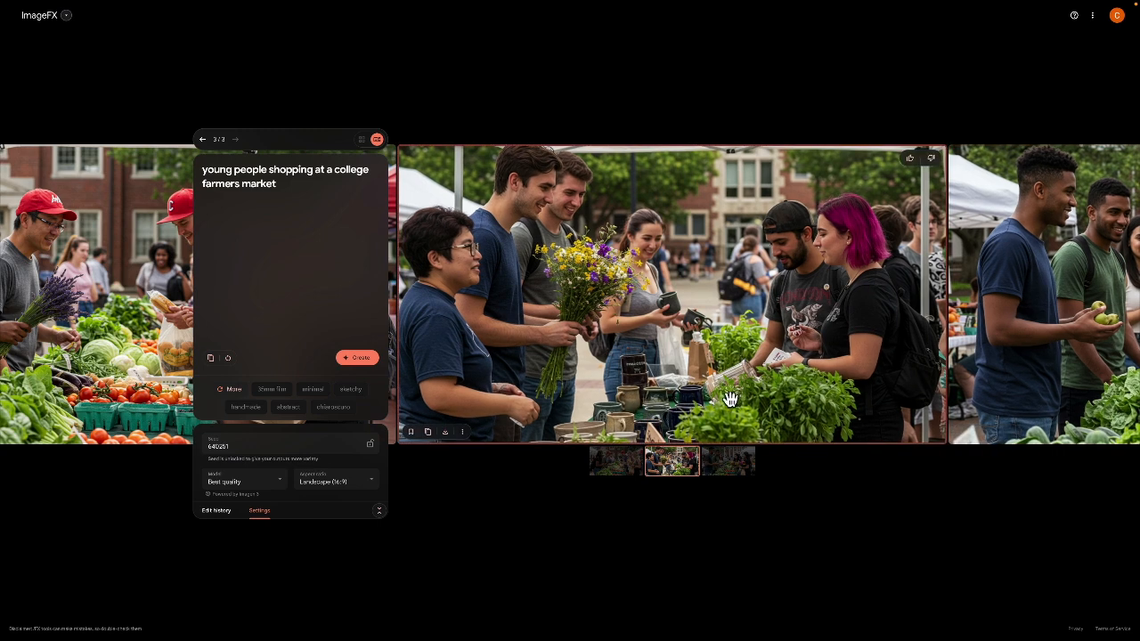
key("Left")
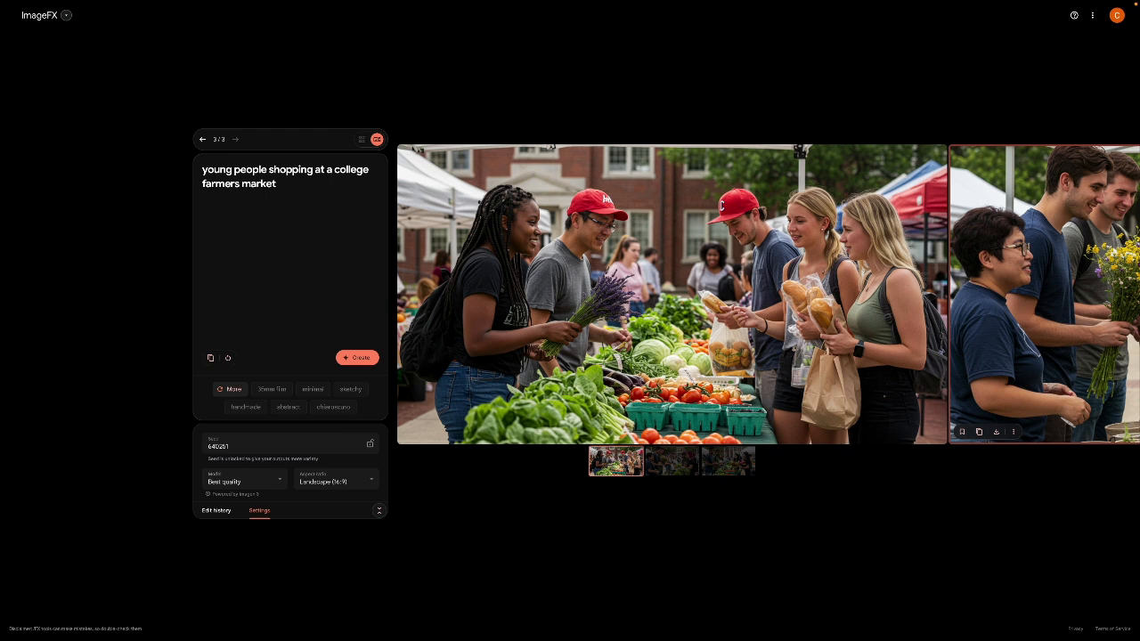
Download and bookmark the first image of the new set, showing shoppers in red caps at a vegetable stall.
mouse_move(581, 395)
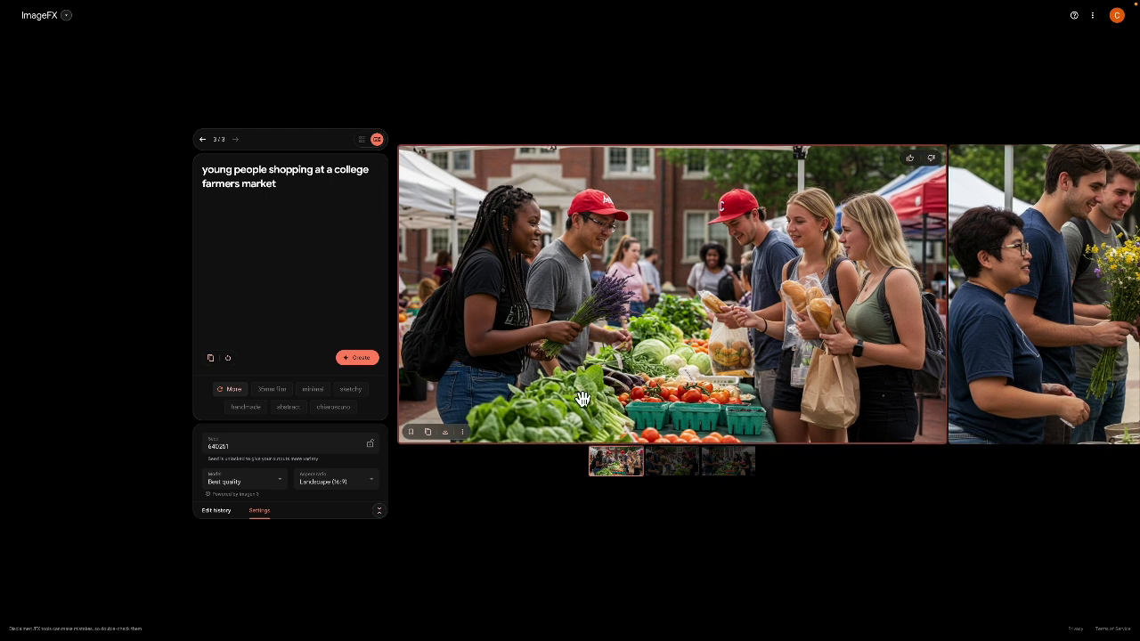
left_click(445, 435)
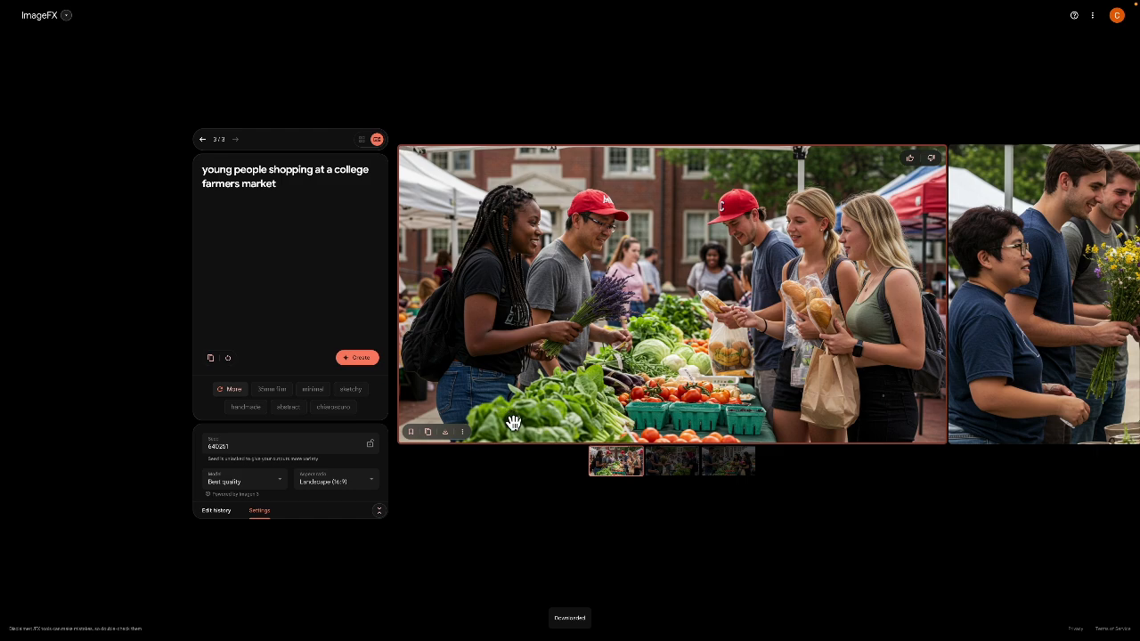
key("Right")
key("Right")
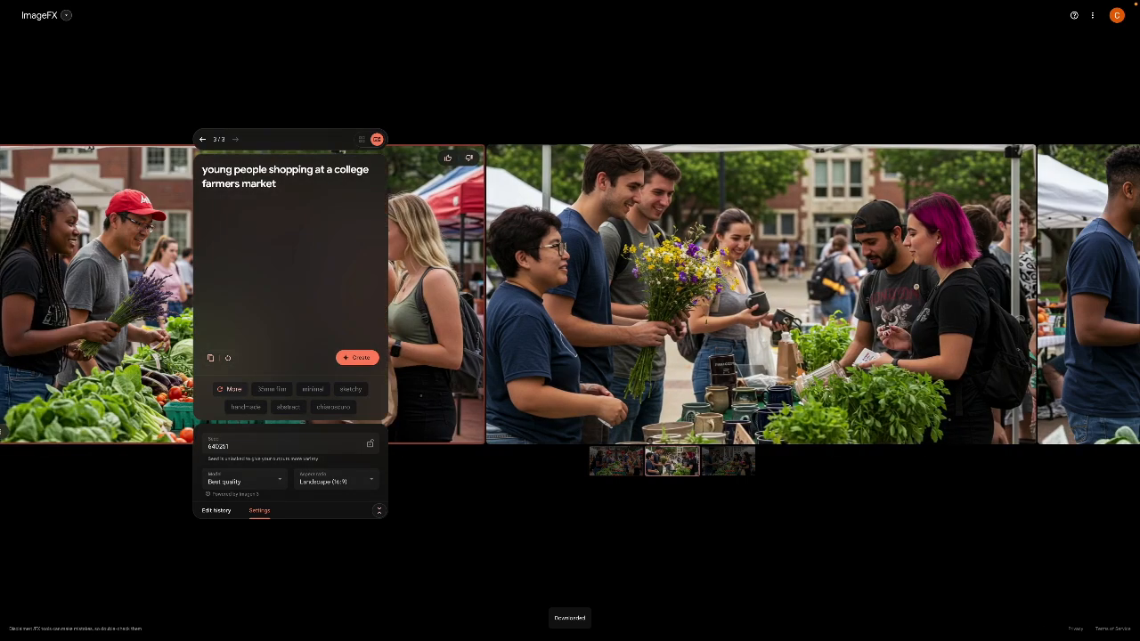
key("Left")
key("Left")
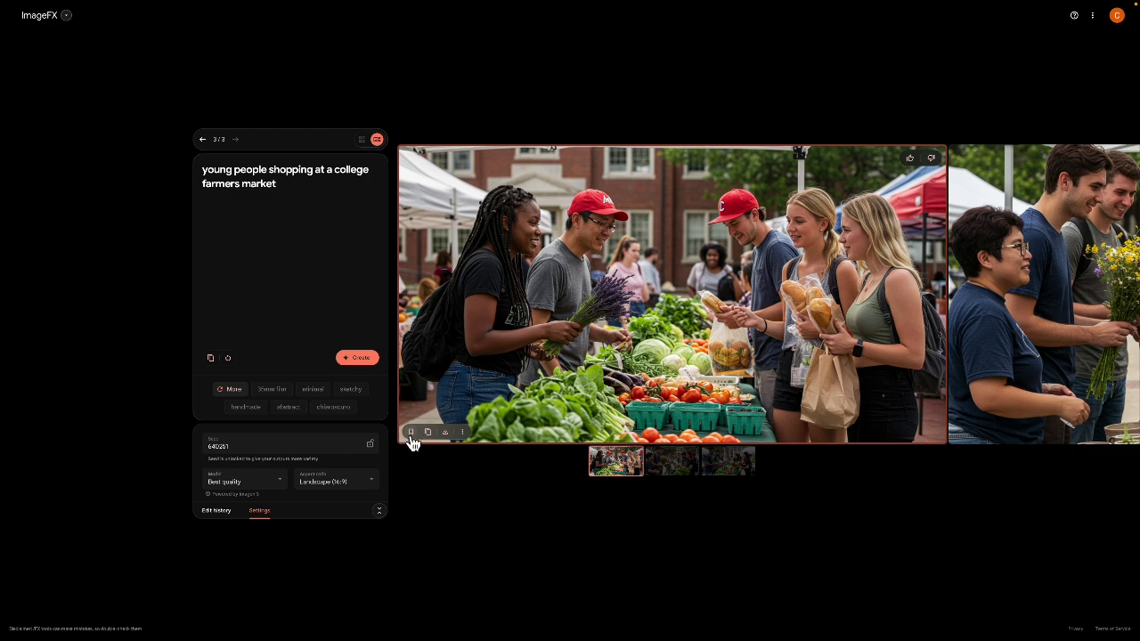
left_click(415, 434)
Switch to Sora, upload image_fx_-4.jpg from Downloads as the image prompt, and generate a 16:9, 1080p, 10s video without a description.
mouse_move(335, 8)
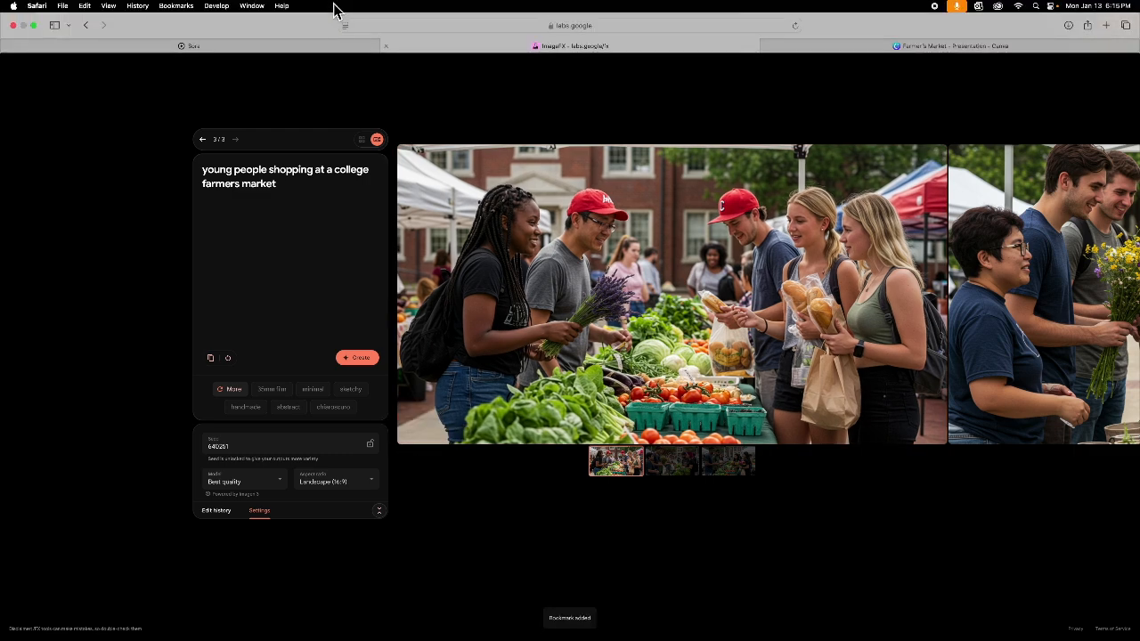
left_click(280, 47)
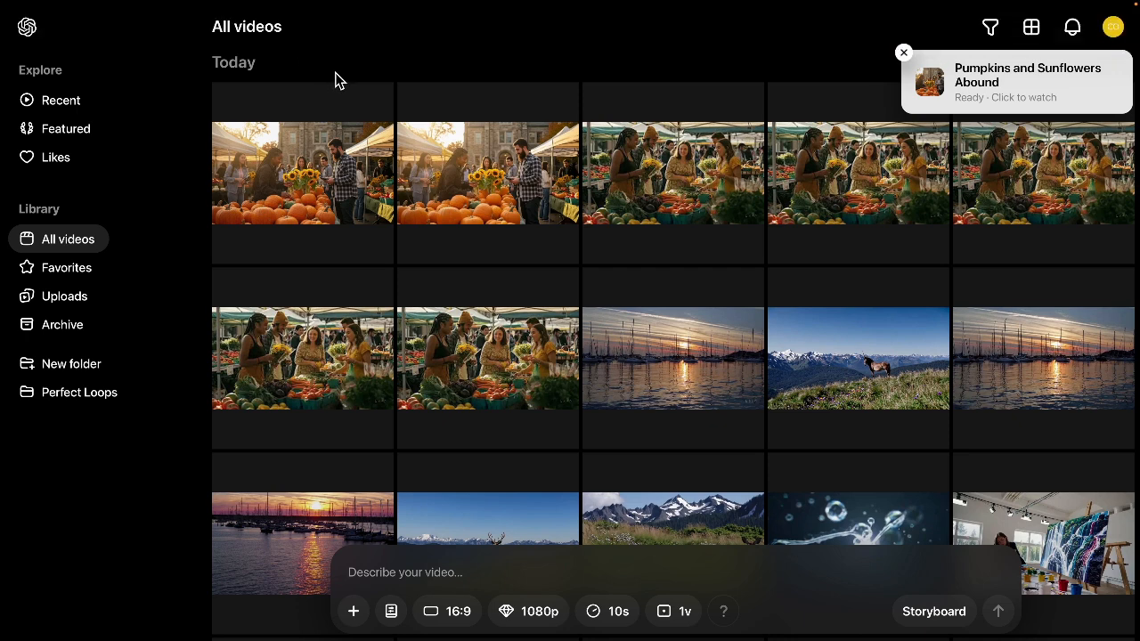
left_click(903, 55)
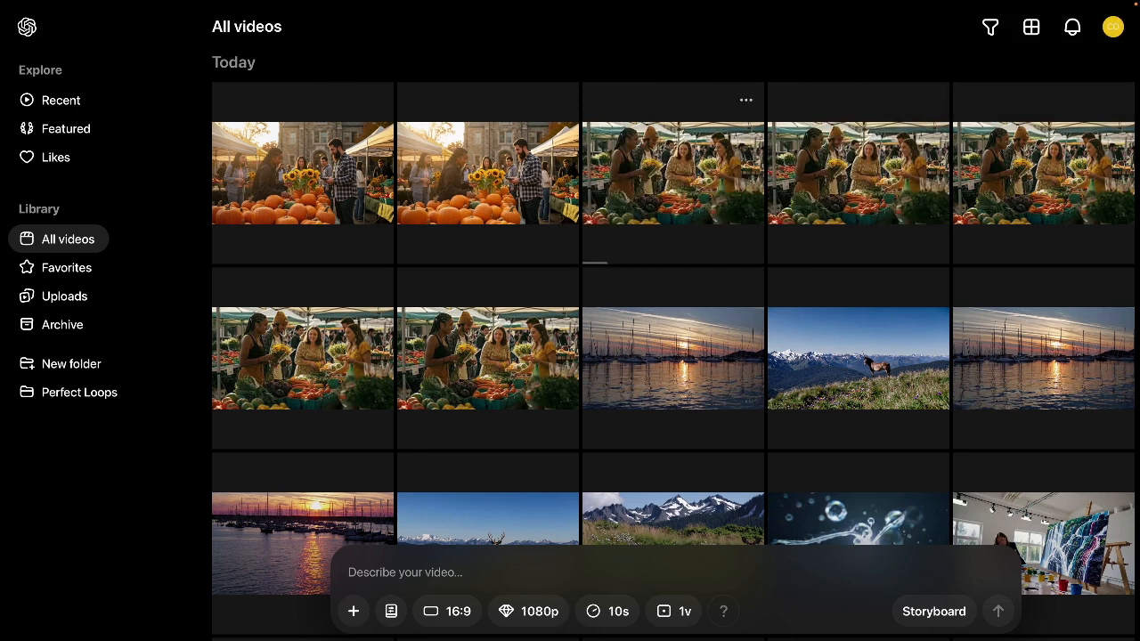
left_click(355, 612)
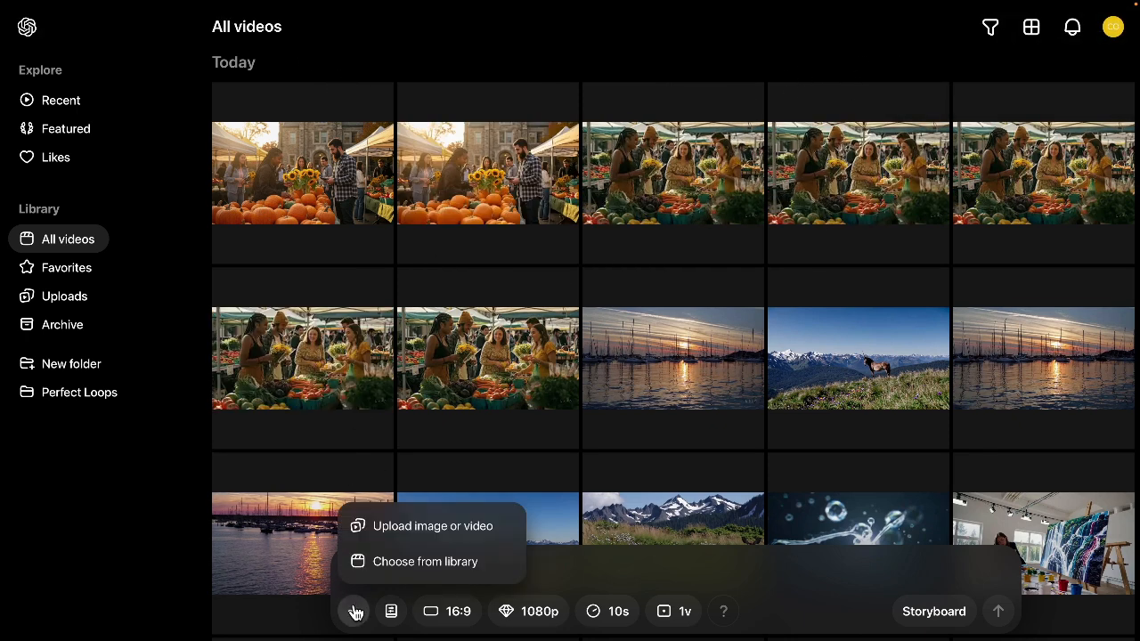
left_click(382, 527)
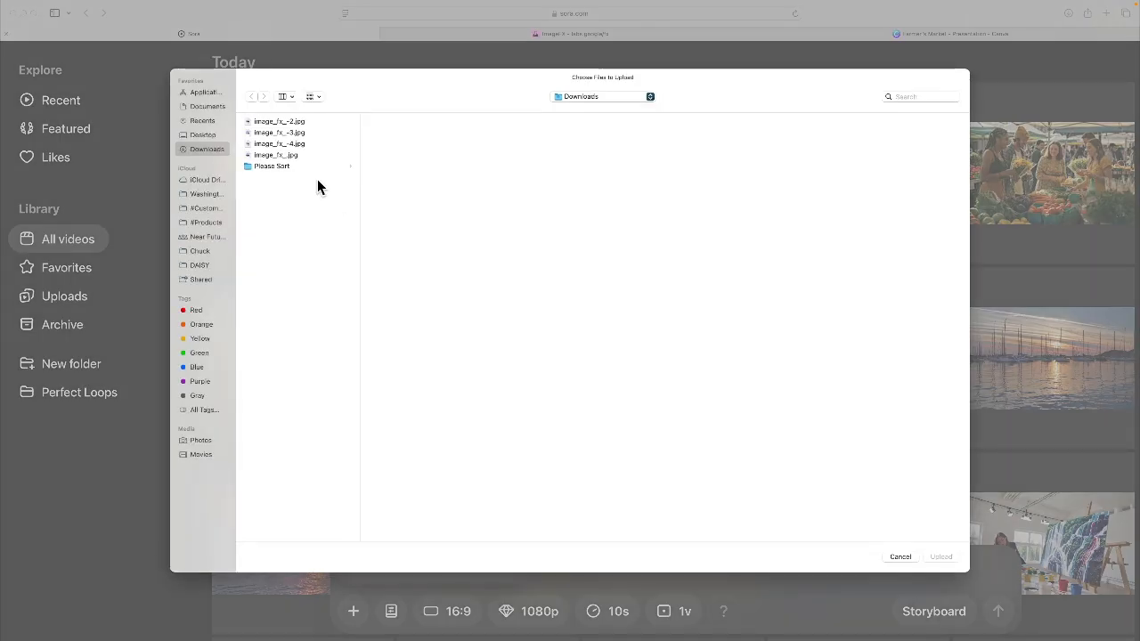
left_click(312, 144)
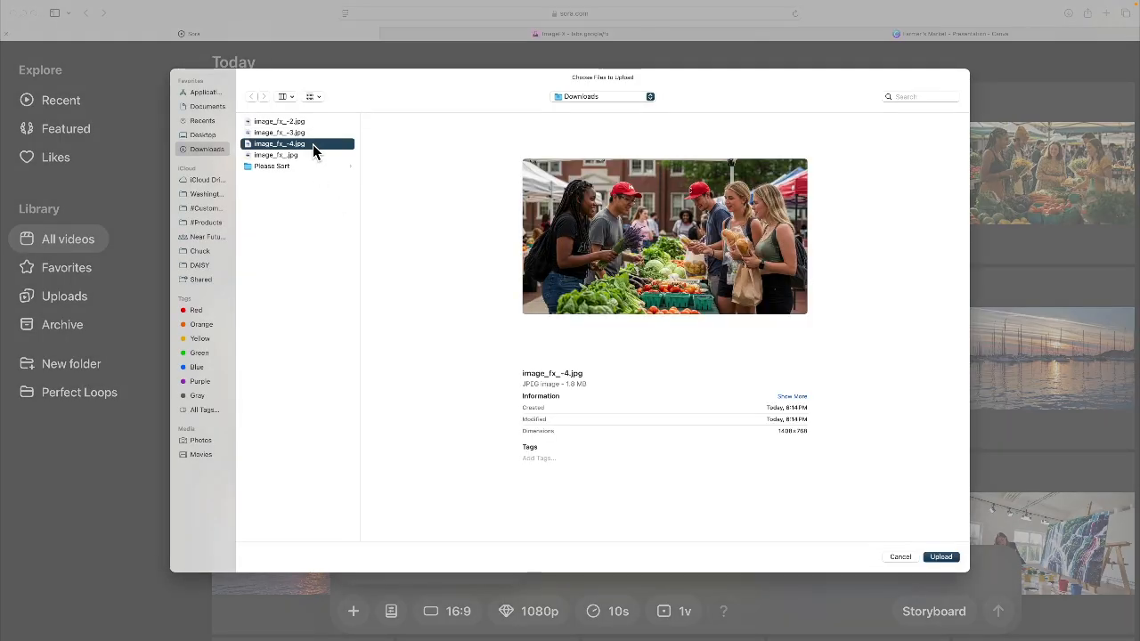
left_click(941, 561)
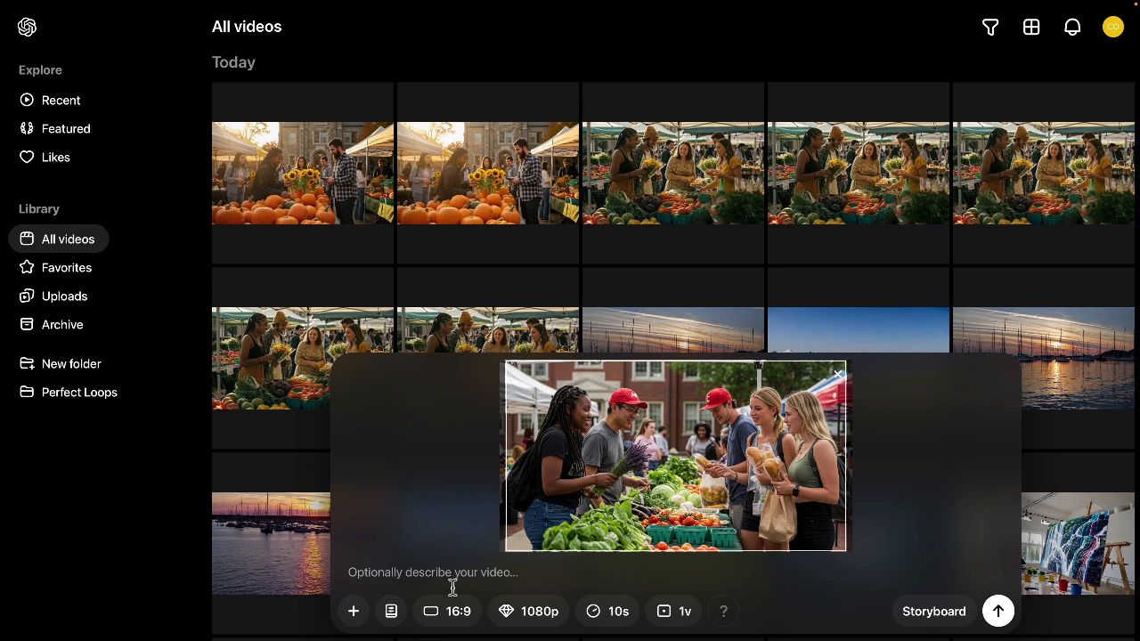
left_click(998, 612)
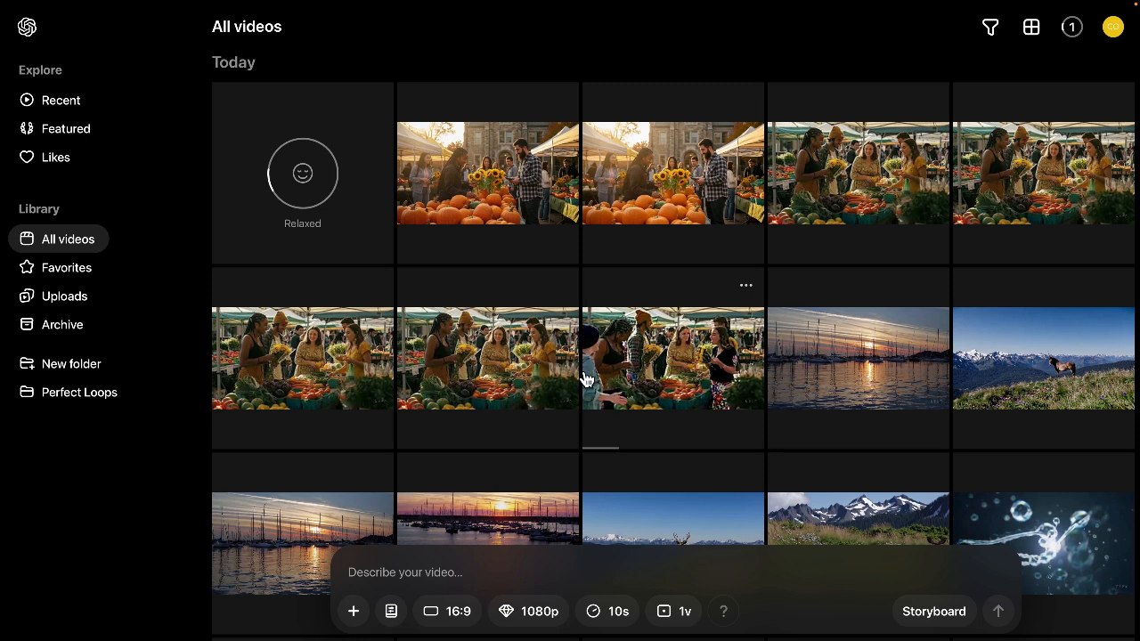
left_click(353, 615)
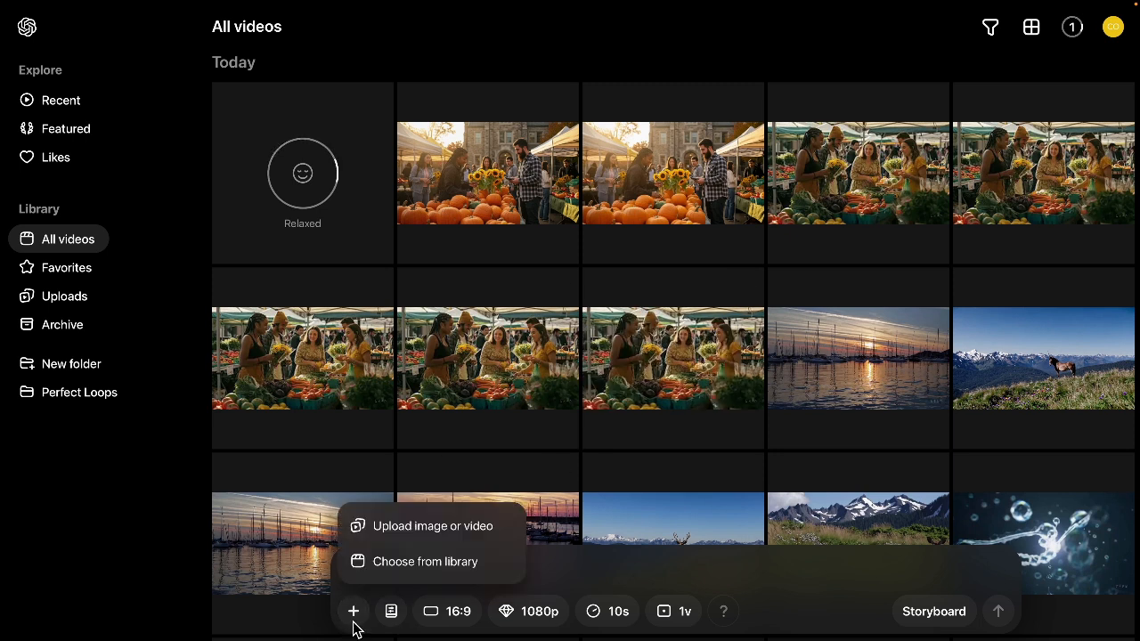
left_click(379, 532)
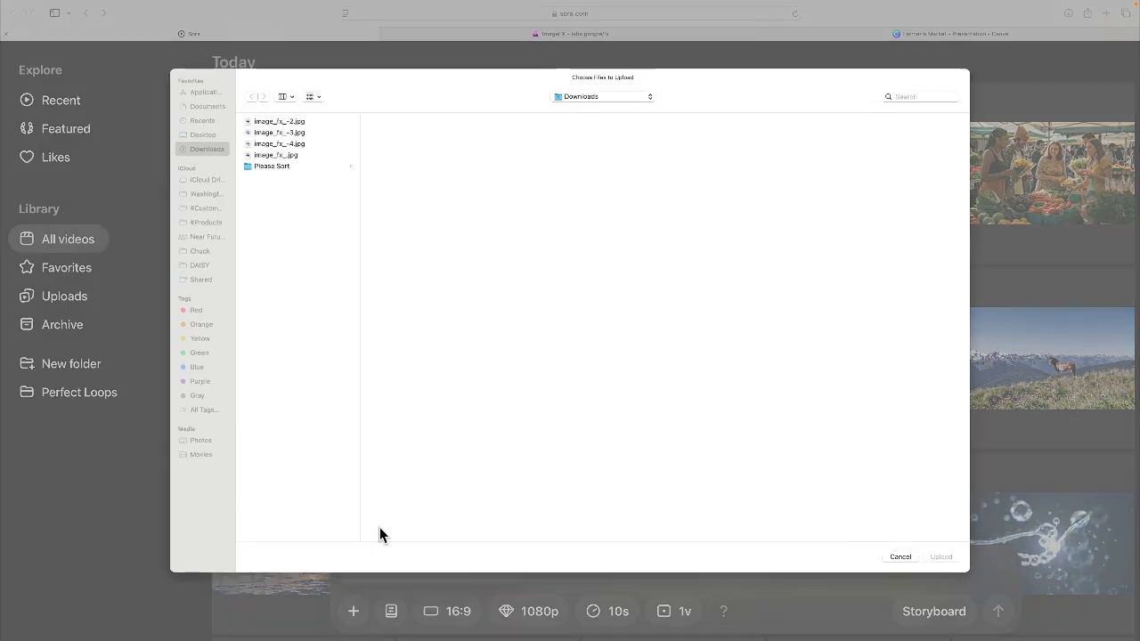
left_click(904, 558)
Reuse the red-cap farmers market image from the previous uploads and generate a video described as "Everyone is talking about the produce!".
left_click(445, 570)
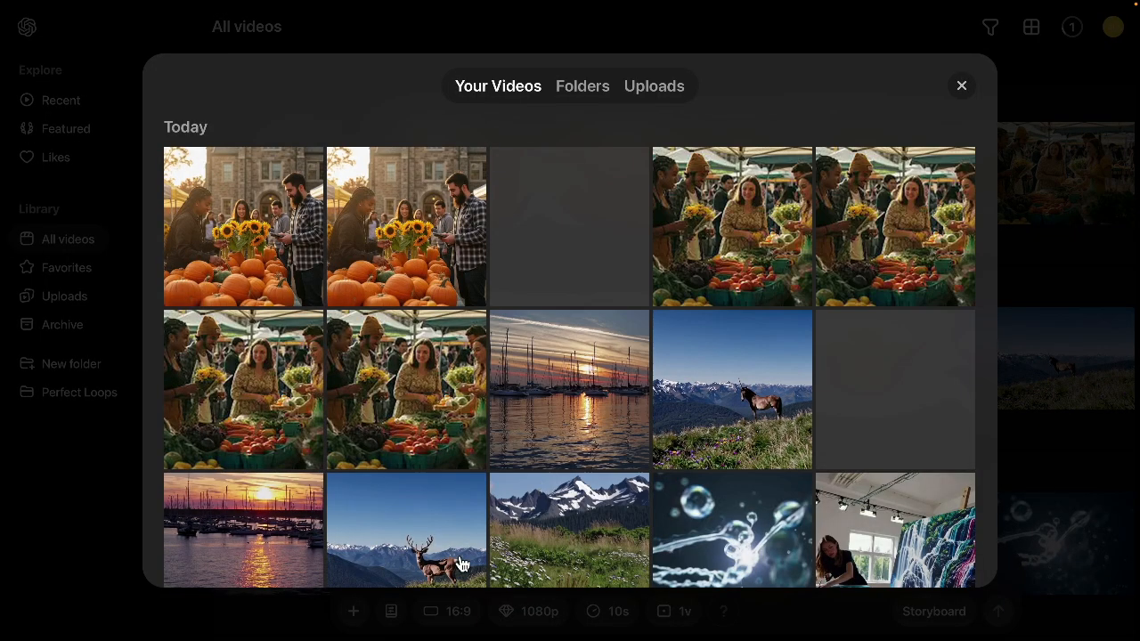
left_click(651, 84)
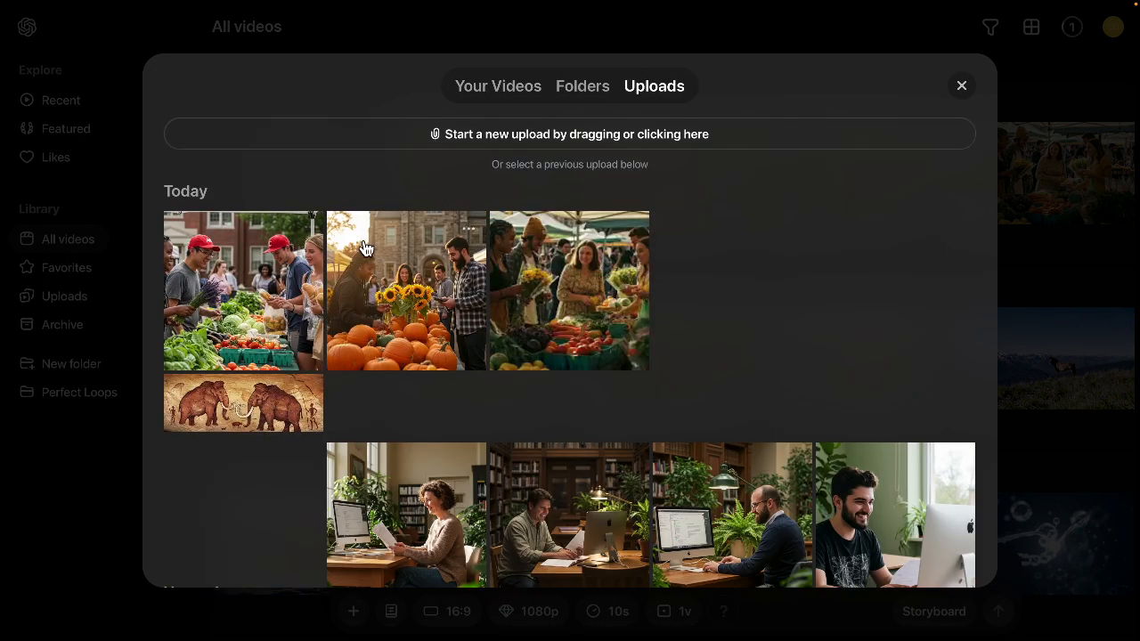
left_click(246, 260)
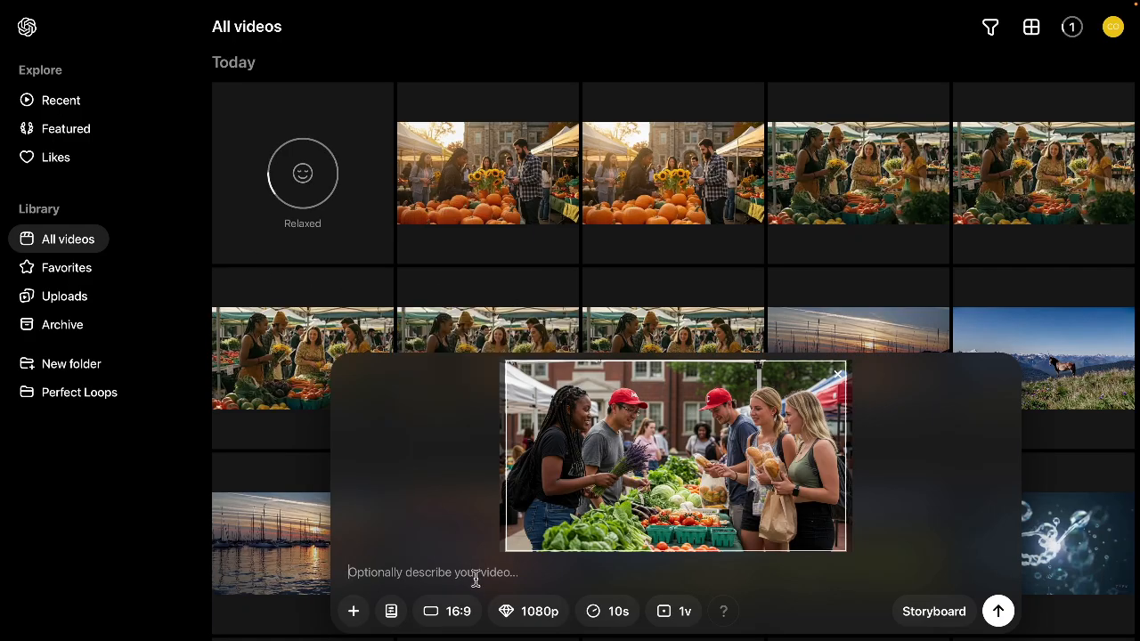
type("Everyone is talk")
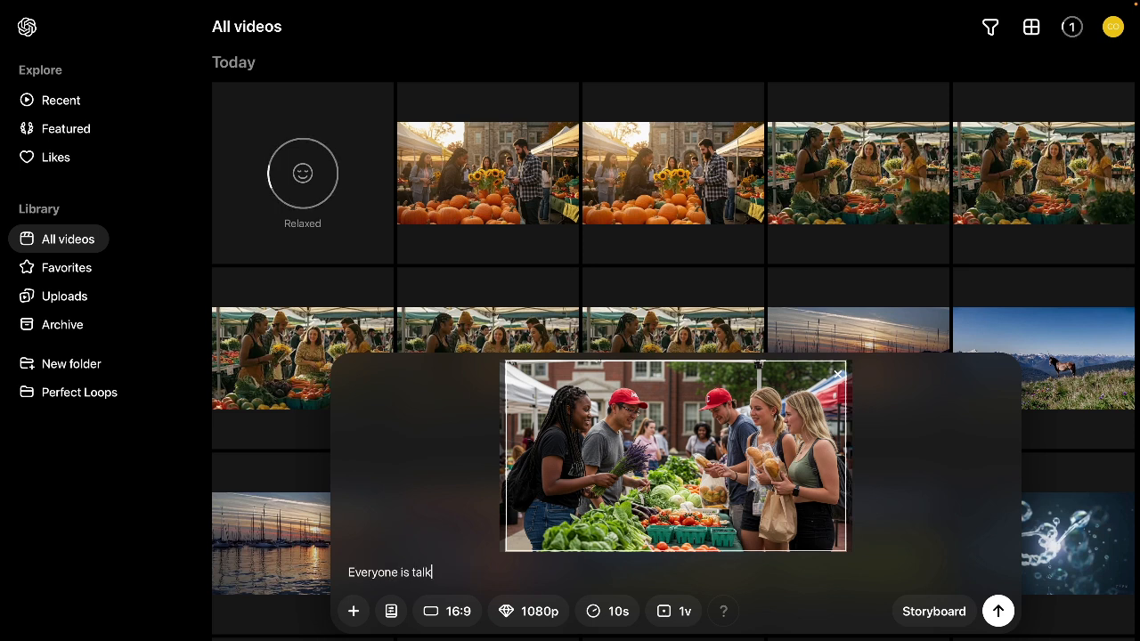
type("ing about the produce!")
left_click(997, 612)
left_click(998, 613)
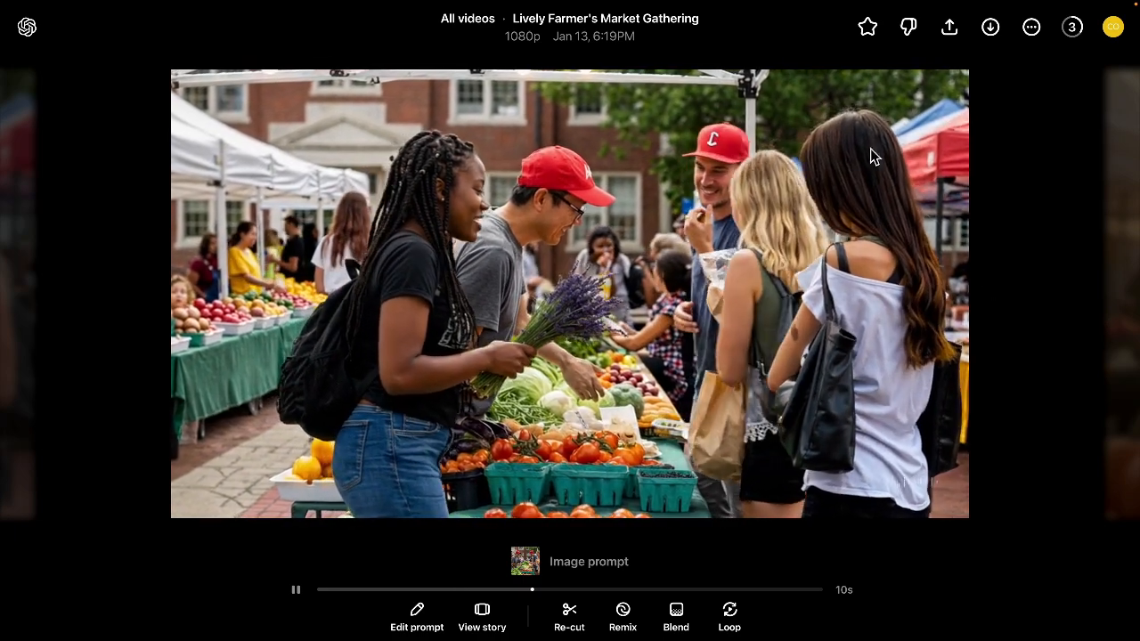
Mark the Lively Farmer's Market Gathering video as a favorite and download it as a video without watermark.
left_click(859, 31)
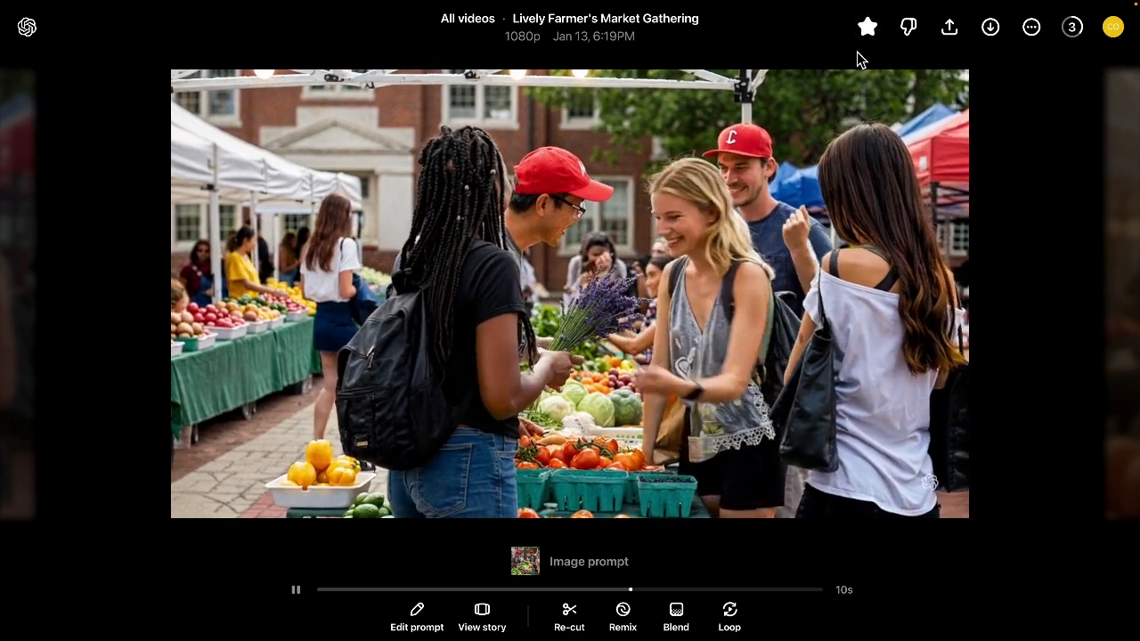
left_click(990, 28)
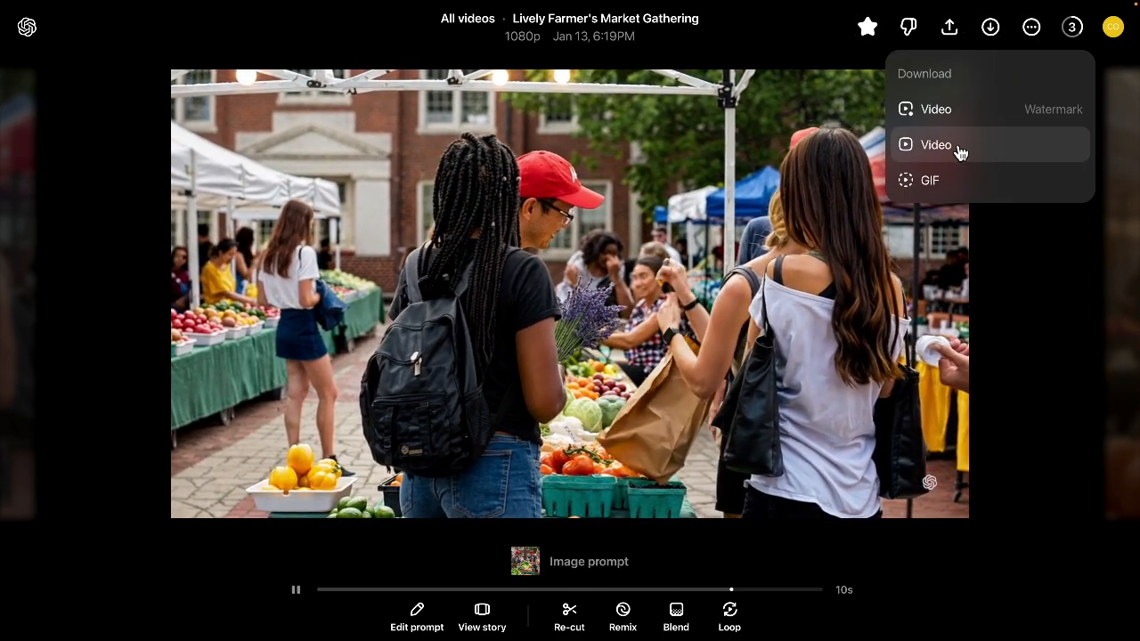
left_click(958, 151)
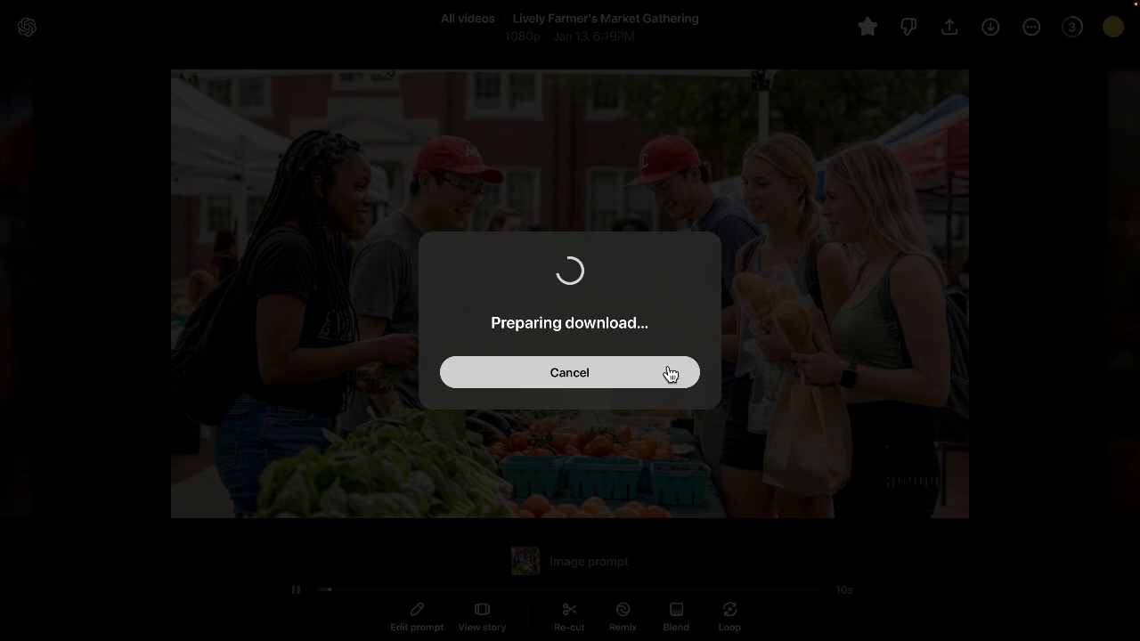
left_click(668, 374)
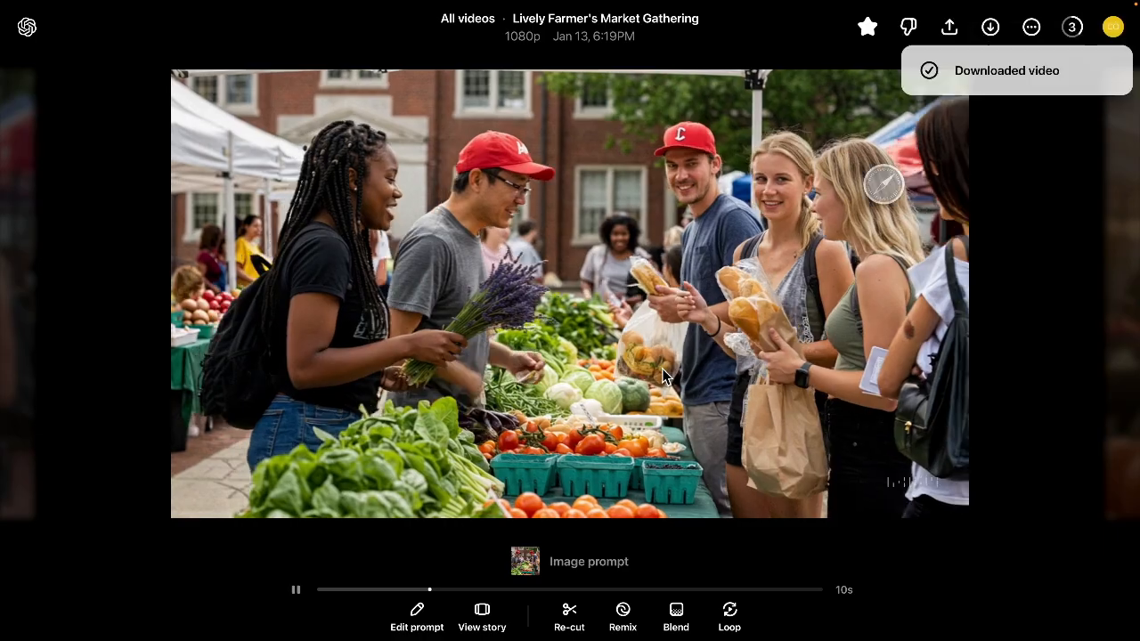
Switch to the Farmer's Market presentation in Canva and upload the downloaded Lively Farmer's Market Gathering MP4 file.
mouse_move(423, 8)
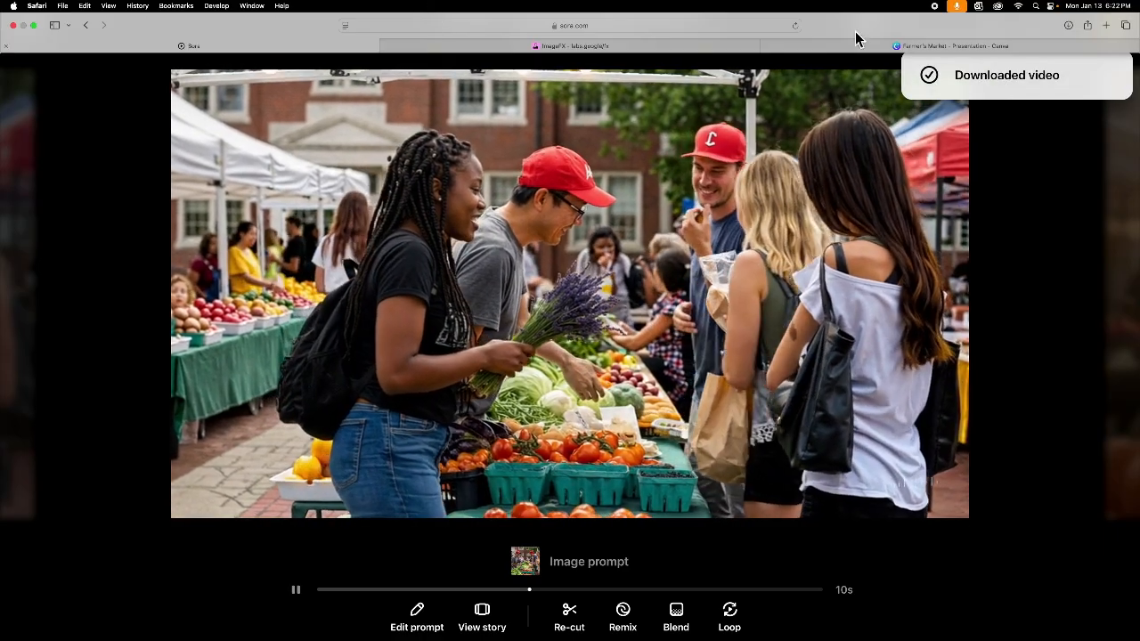
left_click(864, 45)
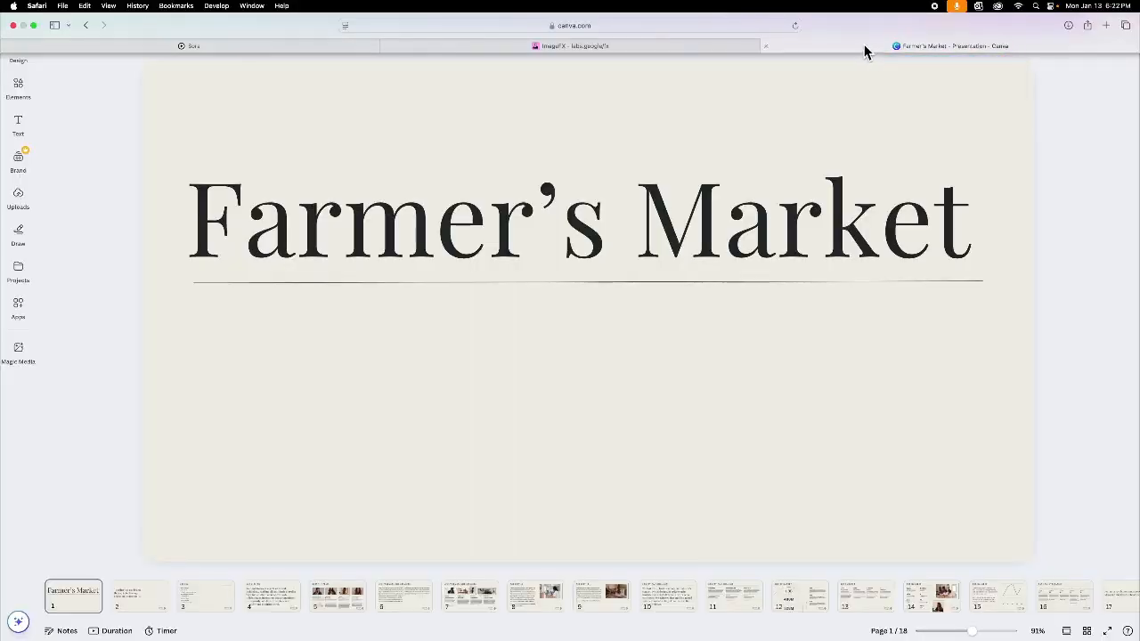
left_click(17, 85)
left_click(20, 198)
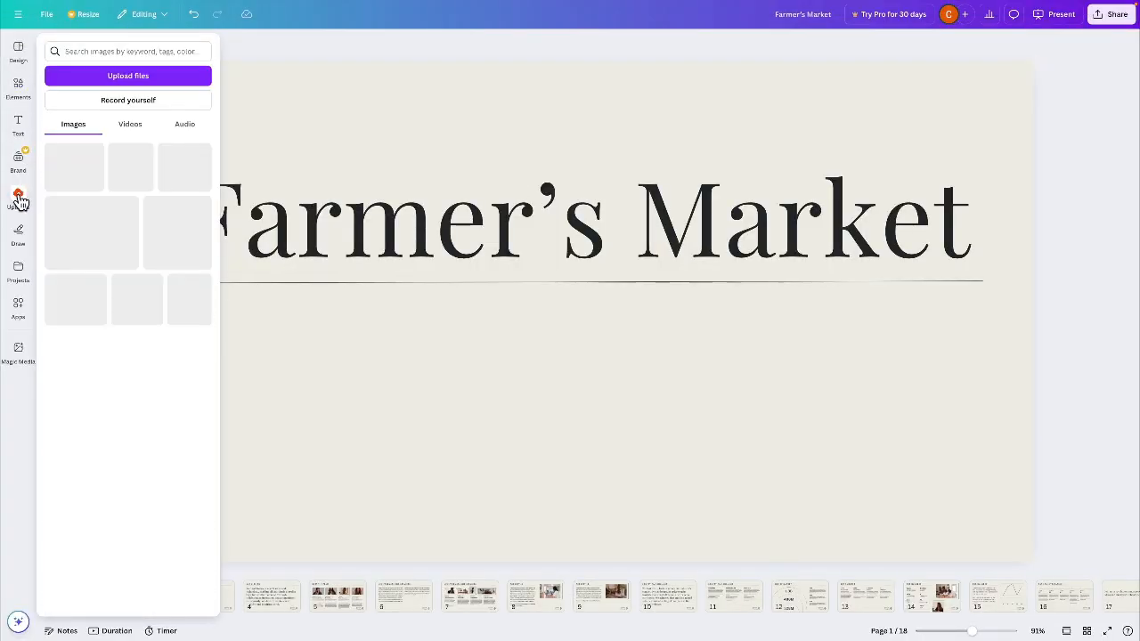
left_click(120, 79)
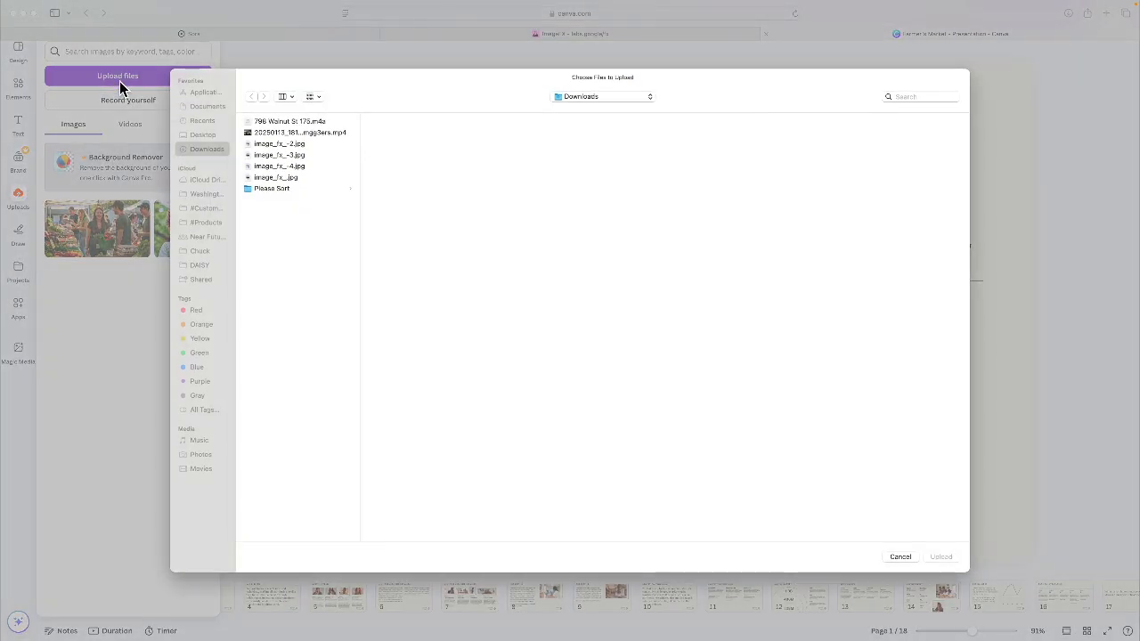
left_click(288, 133)
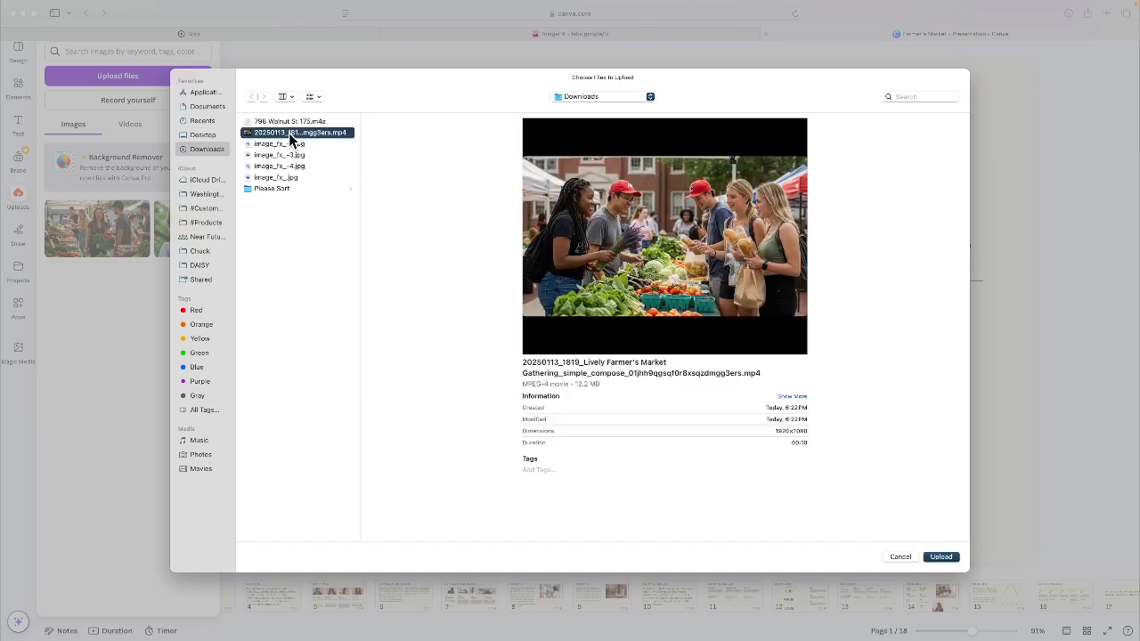
left_click(941, 557)
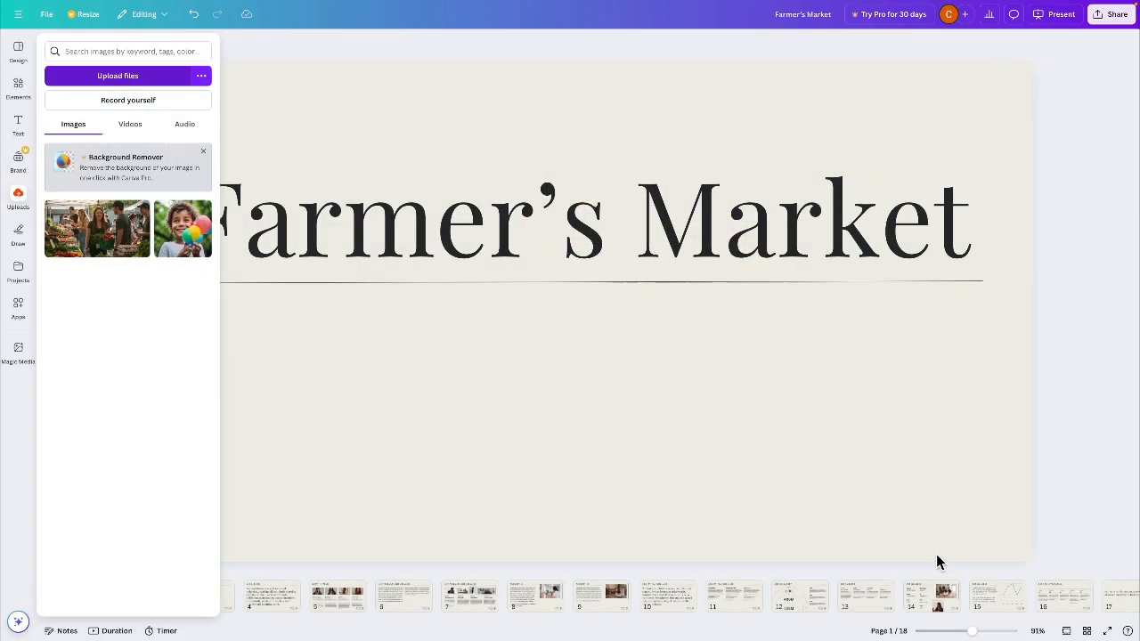
left_click(936, 554)
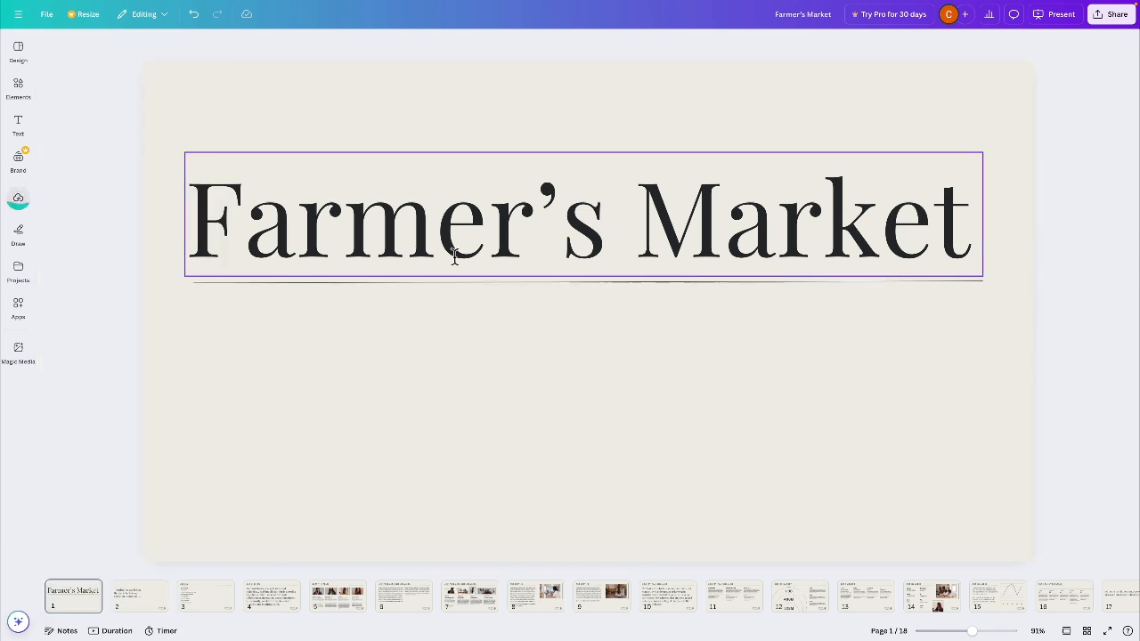
left_click(21, 211)
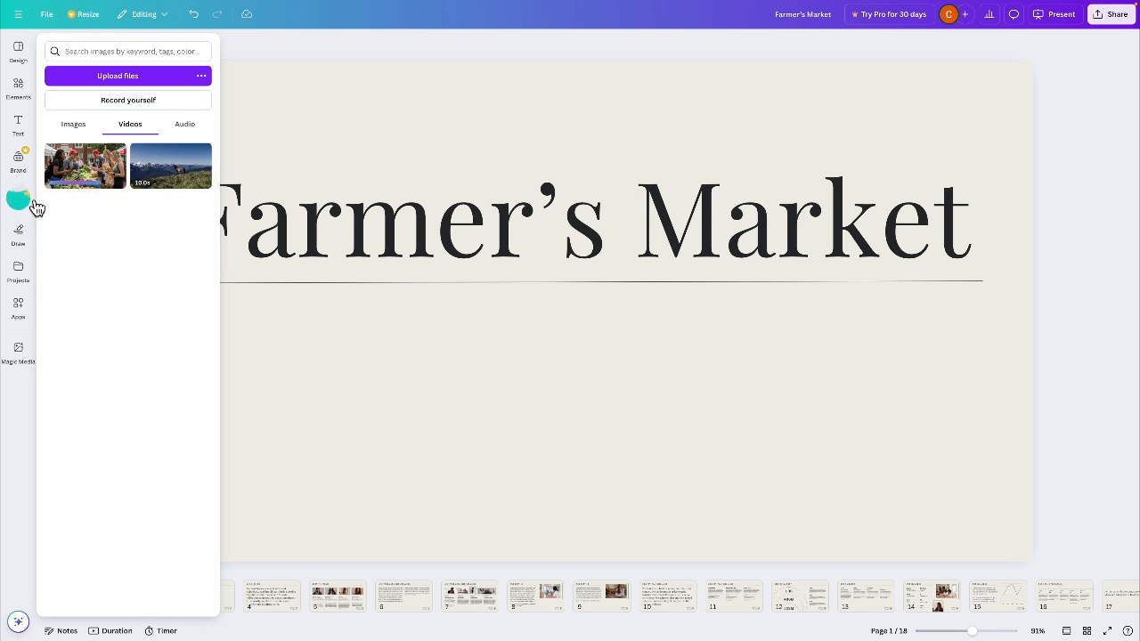
mouse_move(61, 182)
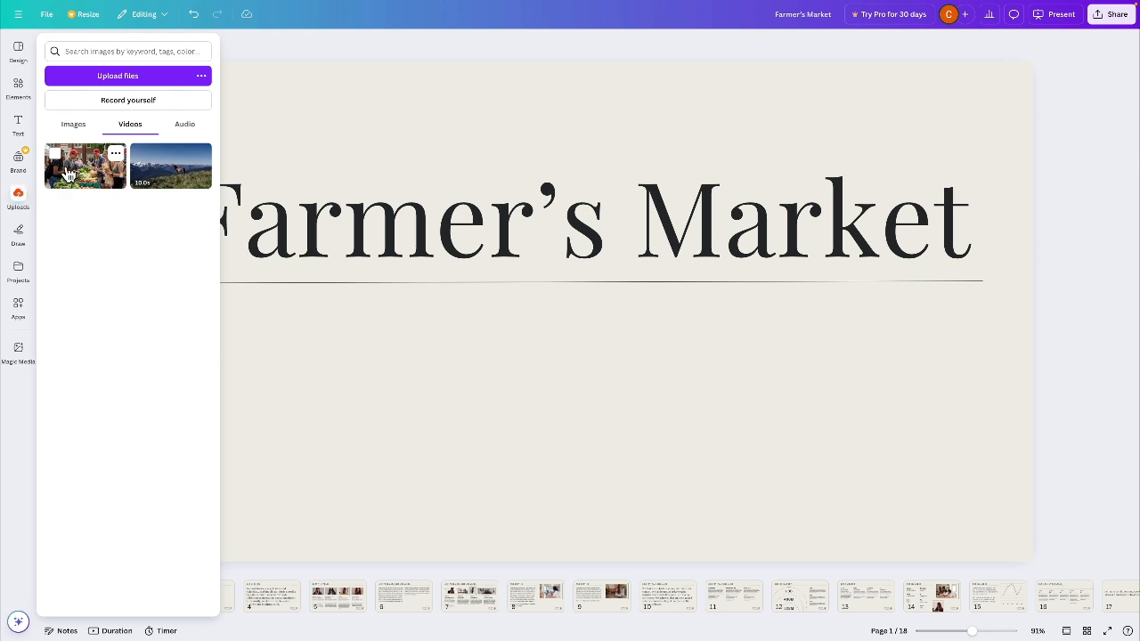
left_click_drag(64, 160, 301, 191)
left_click(349, 120)
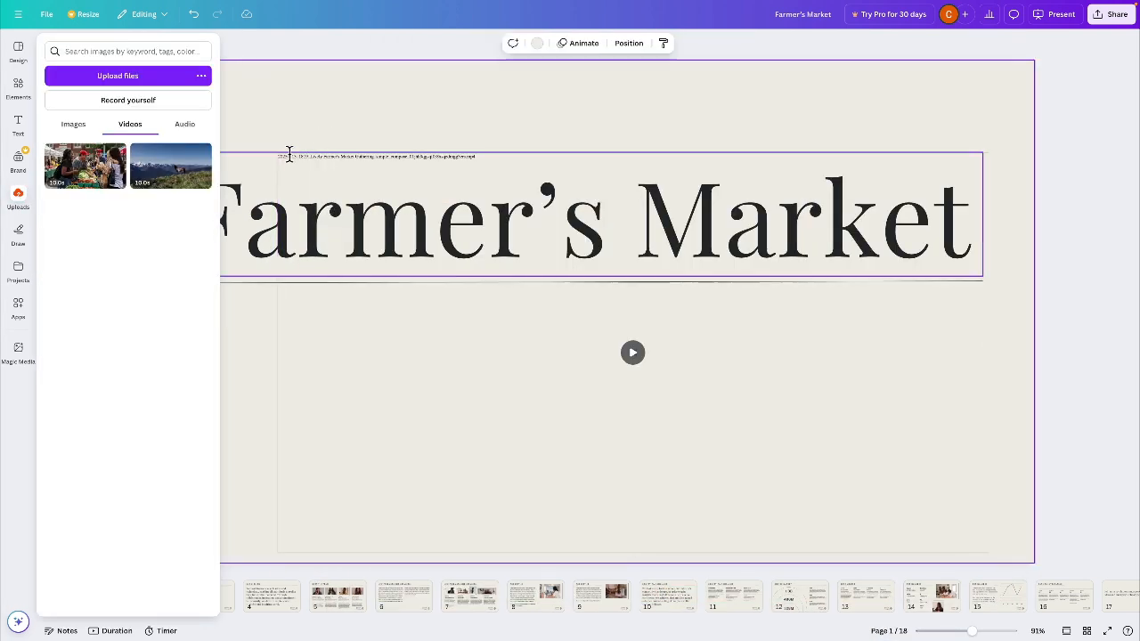
left_click(267, 331)
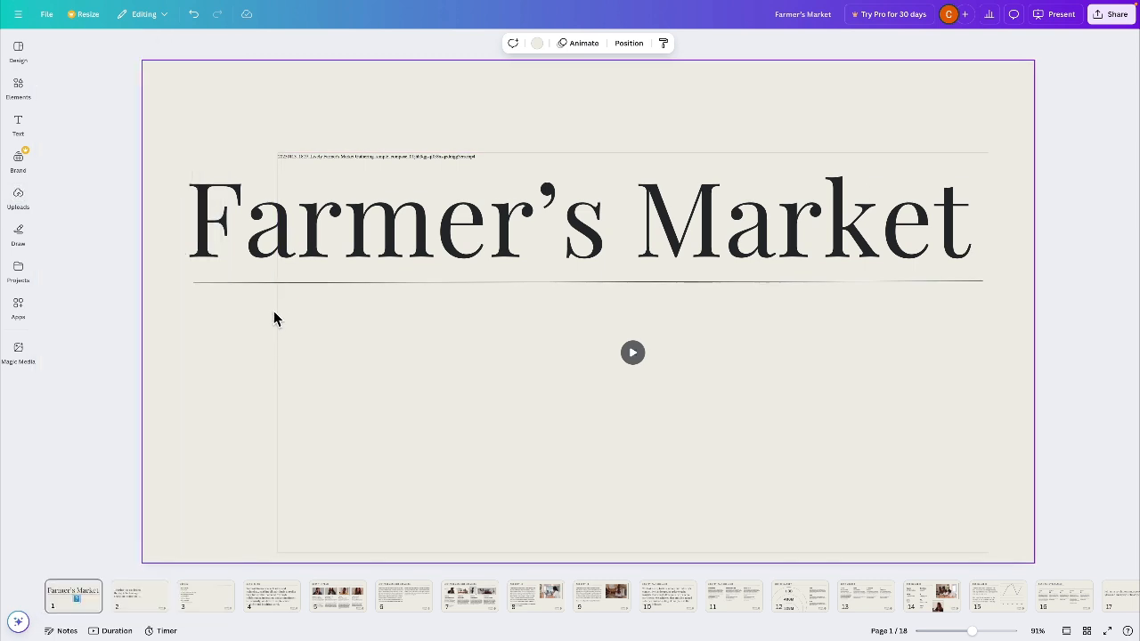
left_click(347, 318)
left_click_drag(347, 318, 352, 256)
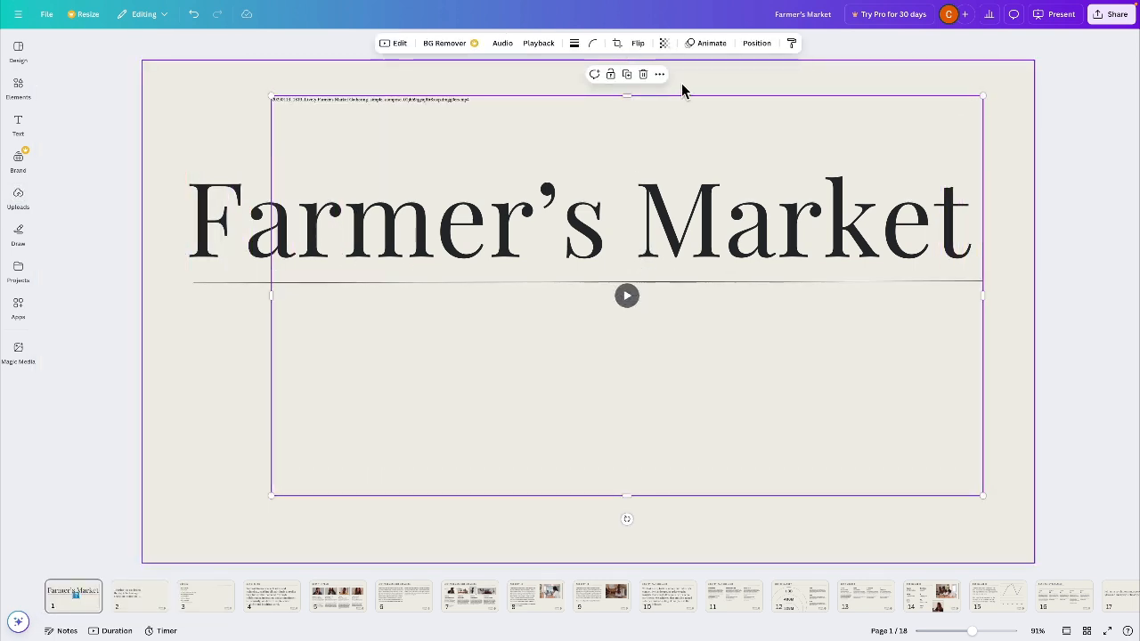
left_click(643, 75)
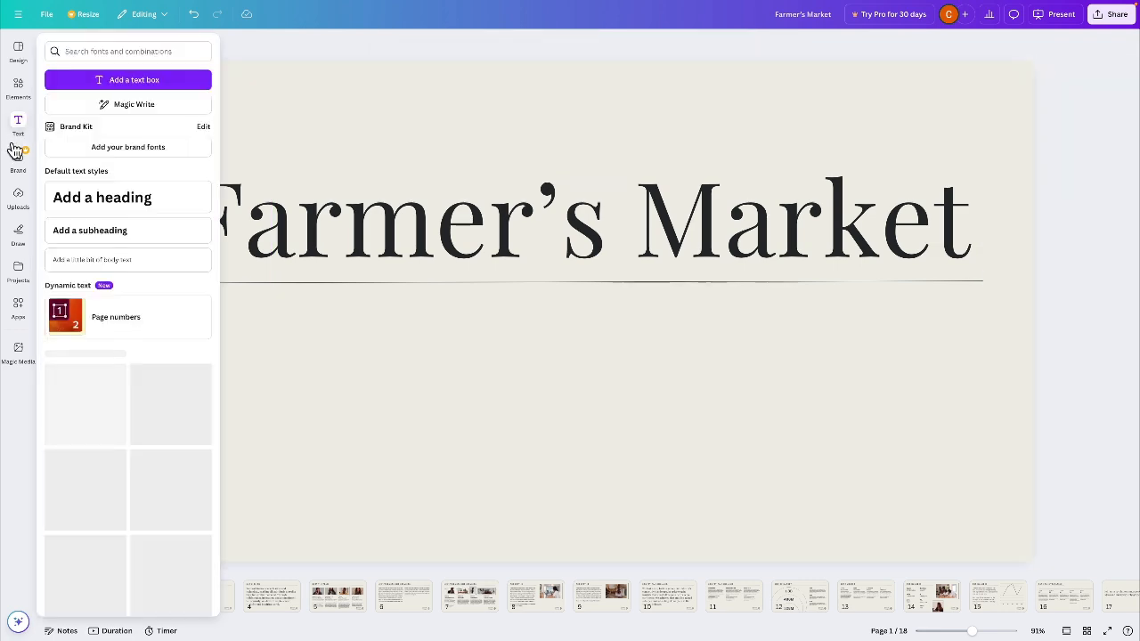
Place the uploaded farmer's market video on the title slide and enlarge it to cover the whole slide.
mouse_move(22, 198)
left_click_drag(71, 169, 245, 132)
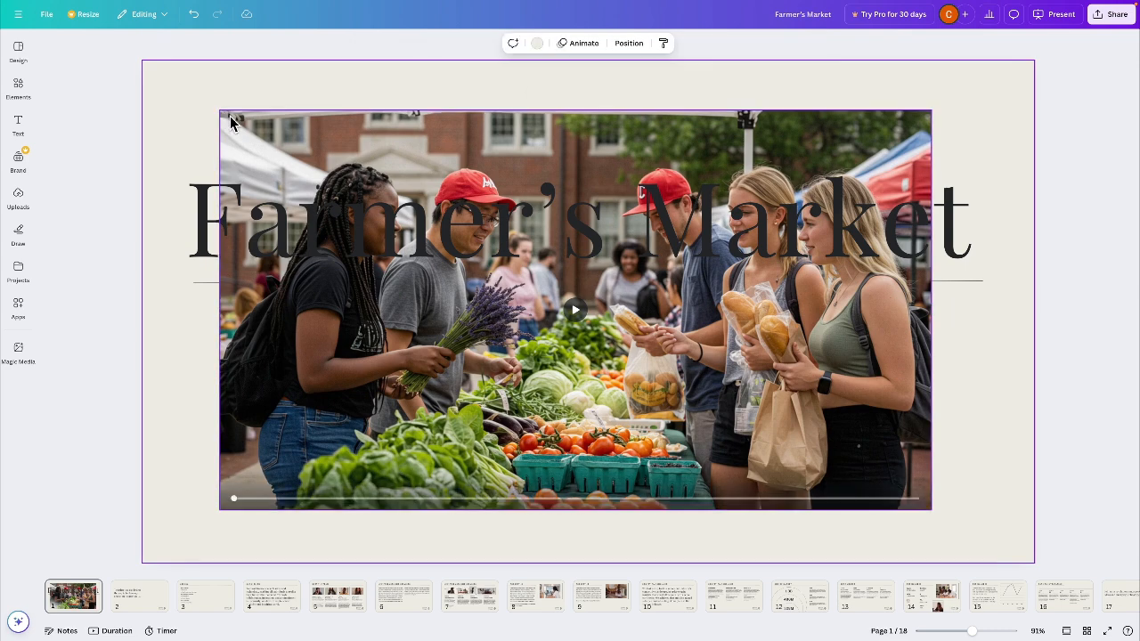
left_click_drag(230, 116, 145, 68)
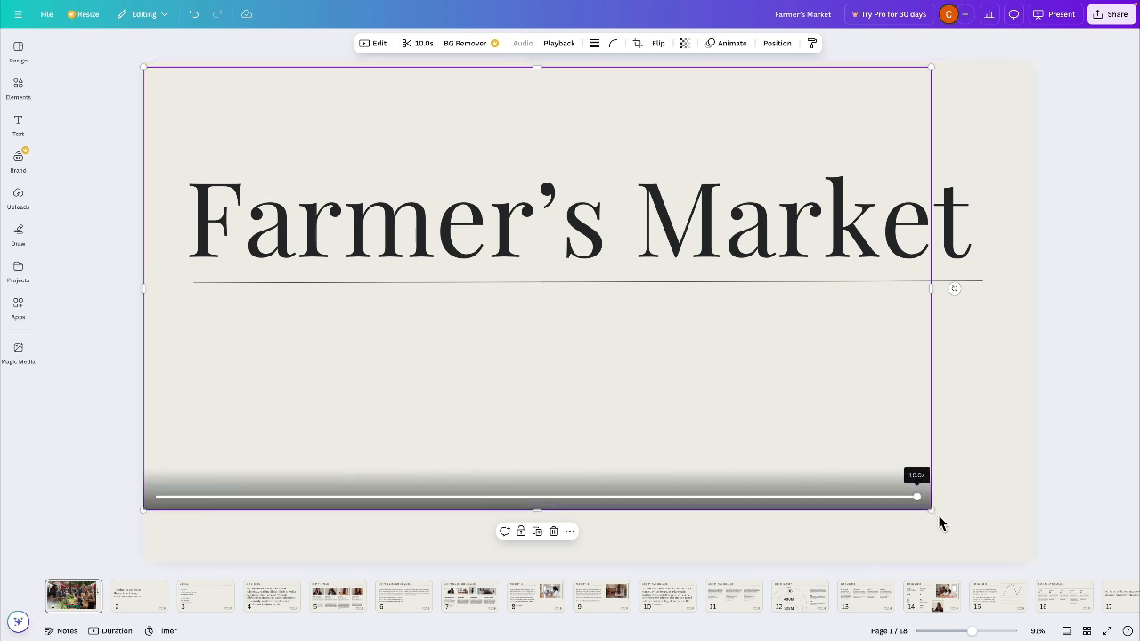
left_click_drag(935, 516, 1047, 557)
left_click_drag(962, 516, 962, 508)
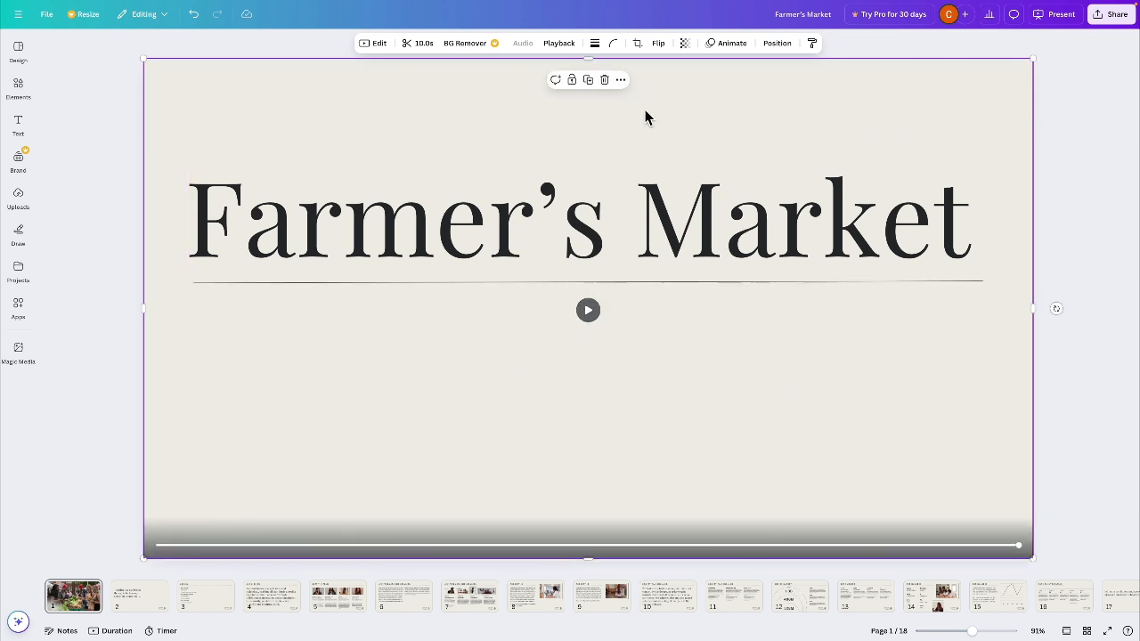
left_click(621, 80)
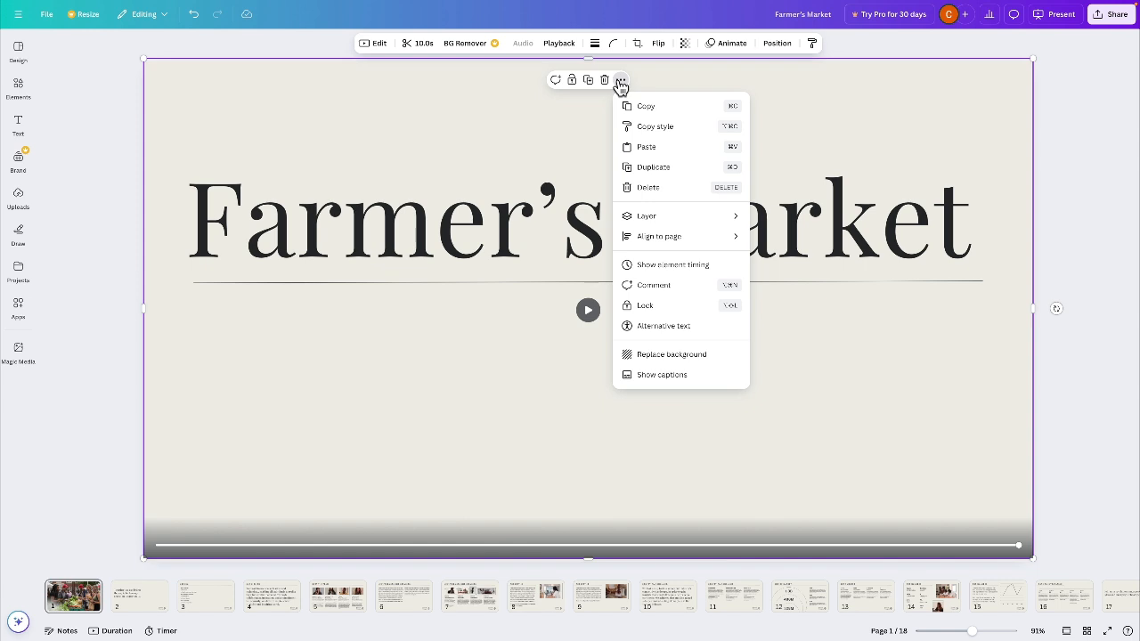
left_click(1086, 241)
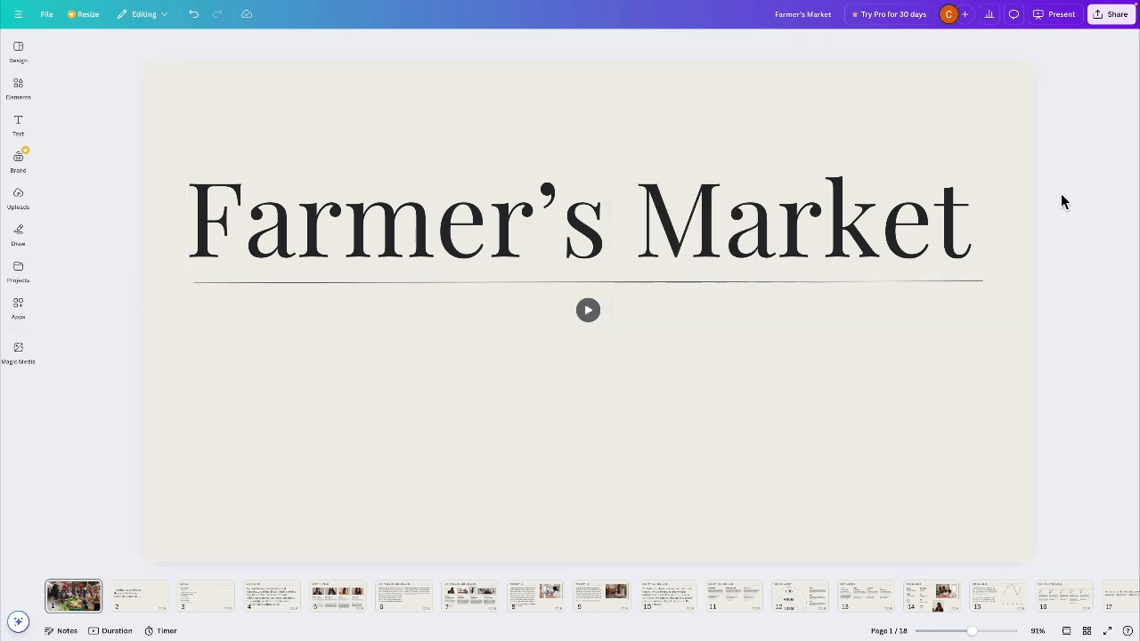
Preview the presentation with Autoplay to watch the title slide's video, and return to the editor.
left_click(1038, 28)
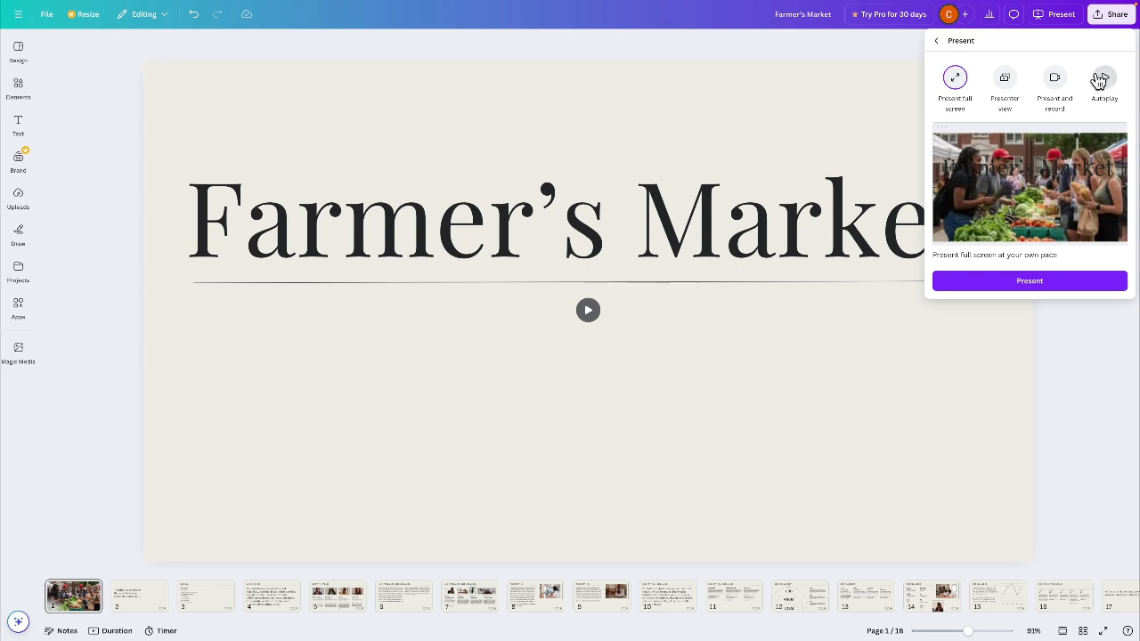
left_click(1100, 81)
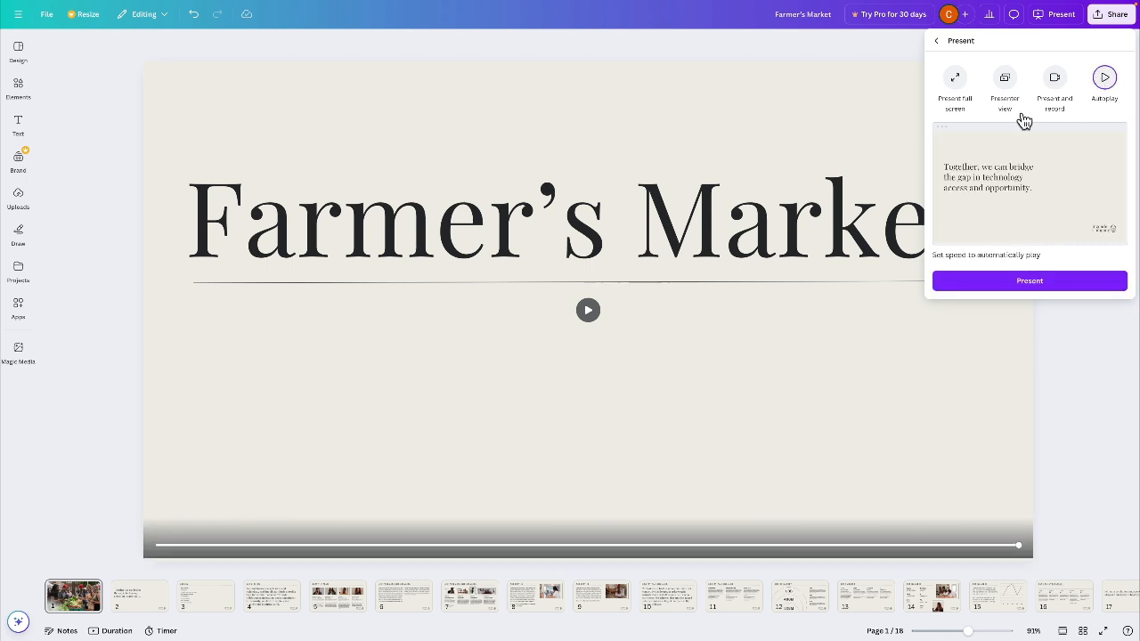
left_click(1032, 280)
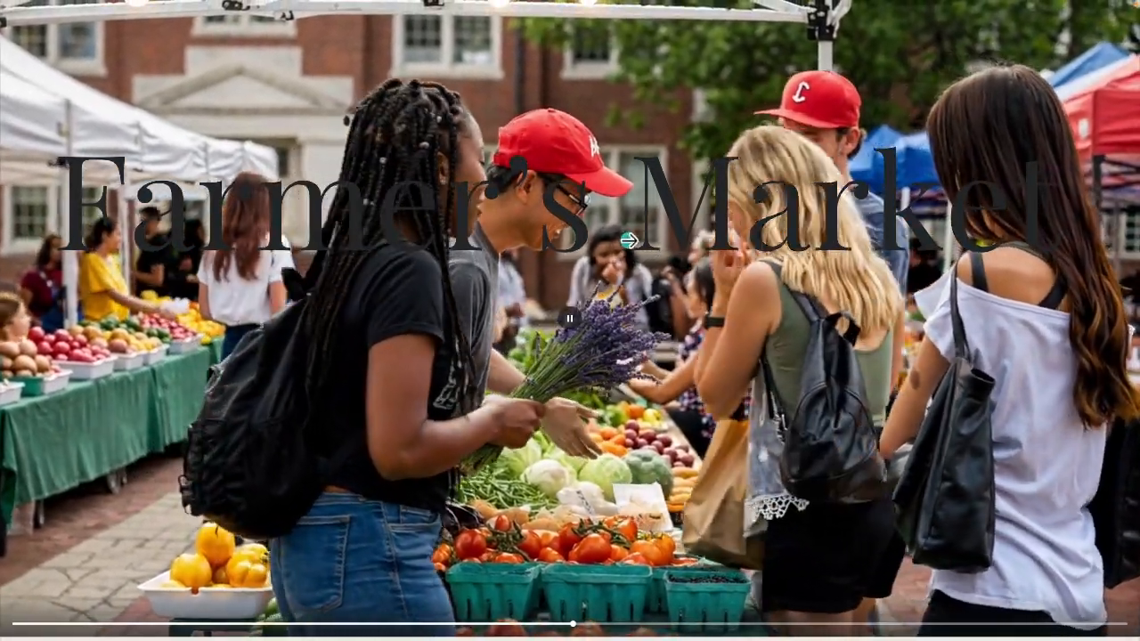
key("Escape")
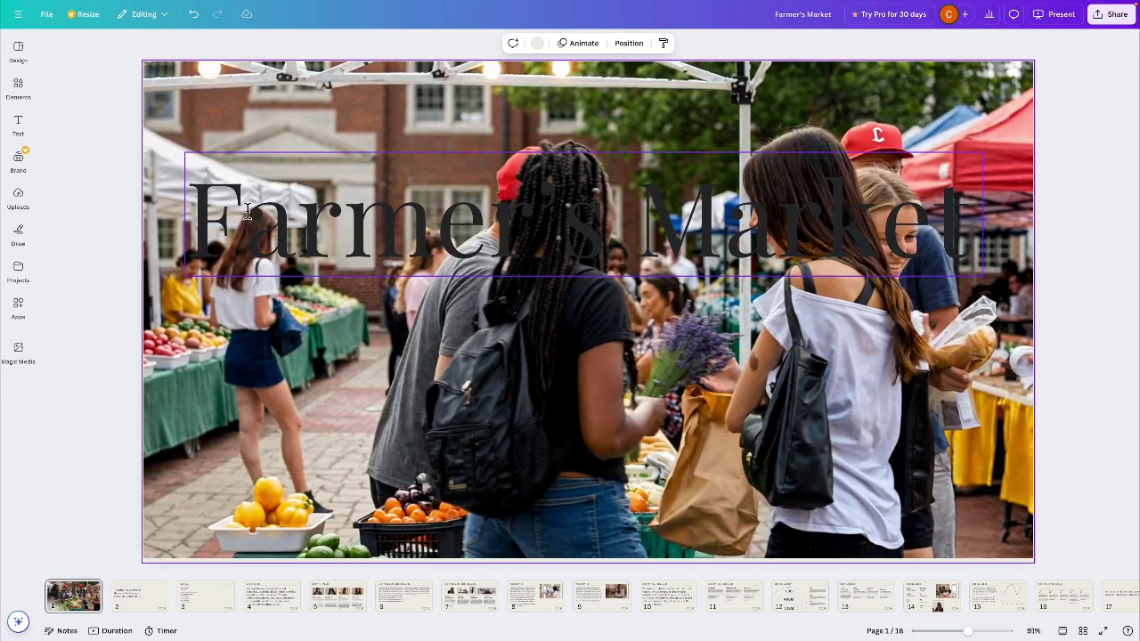
Make the Farmer's Market title text white and bold.
double_click(246, 209)
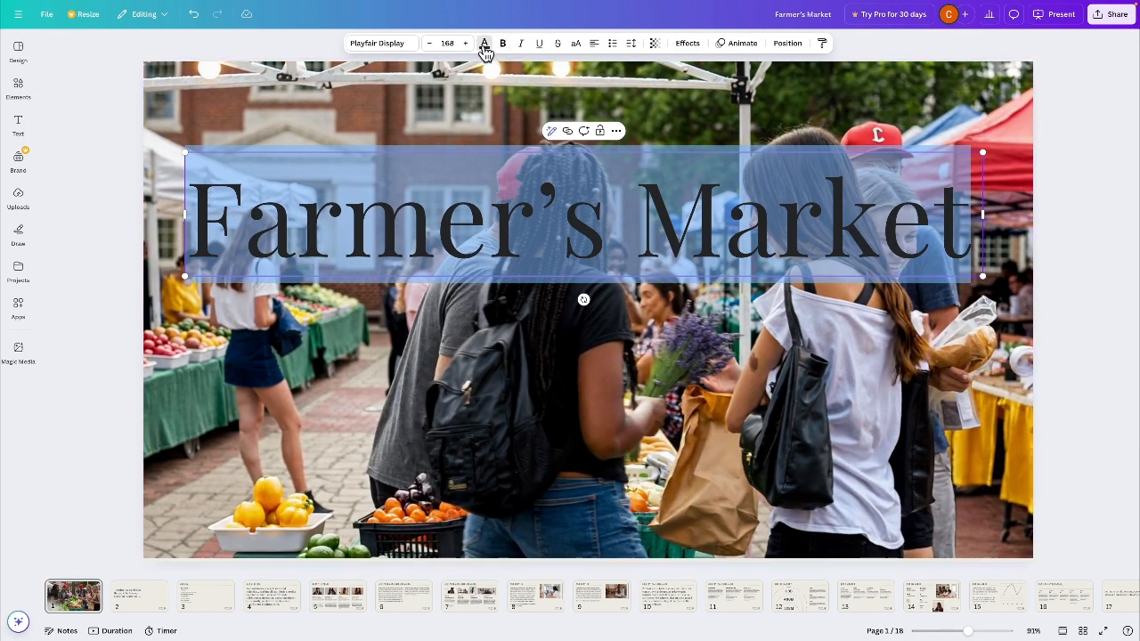
left_click(483, 43)
left_click(139, 128)
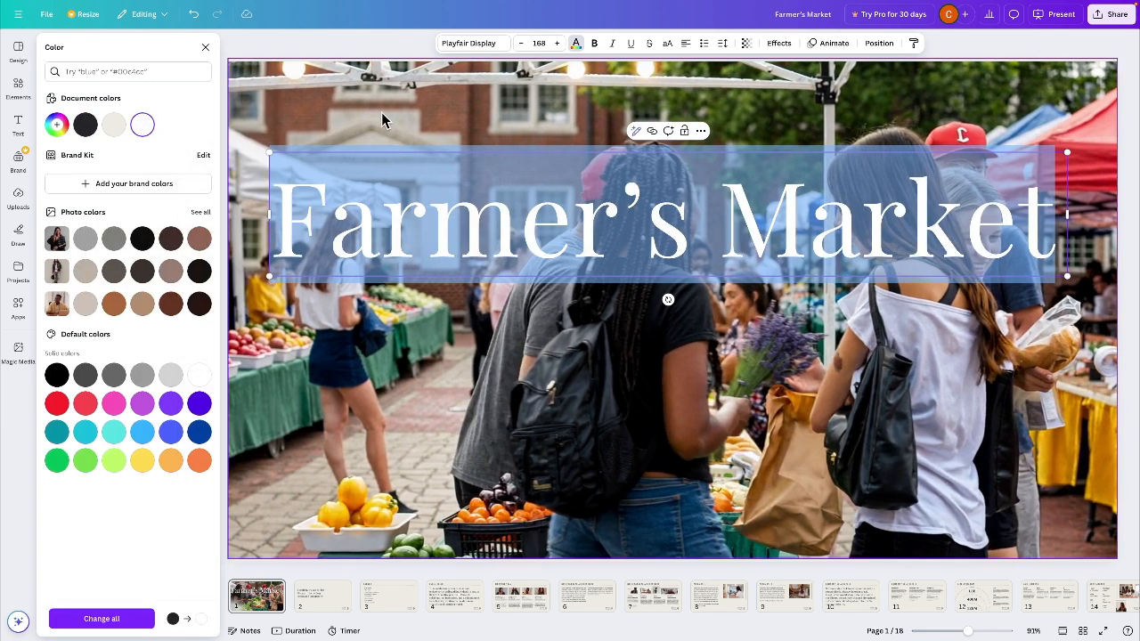
left_click(595, 45)
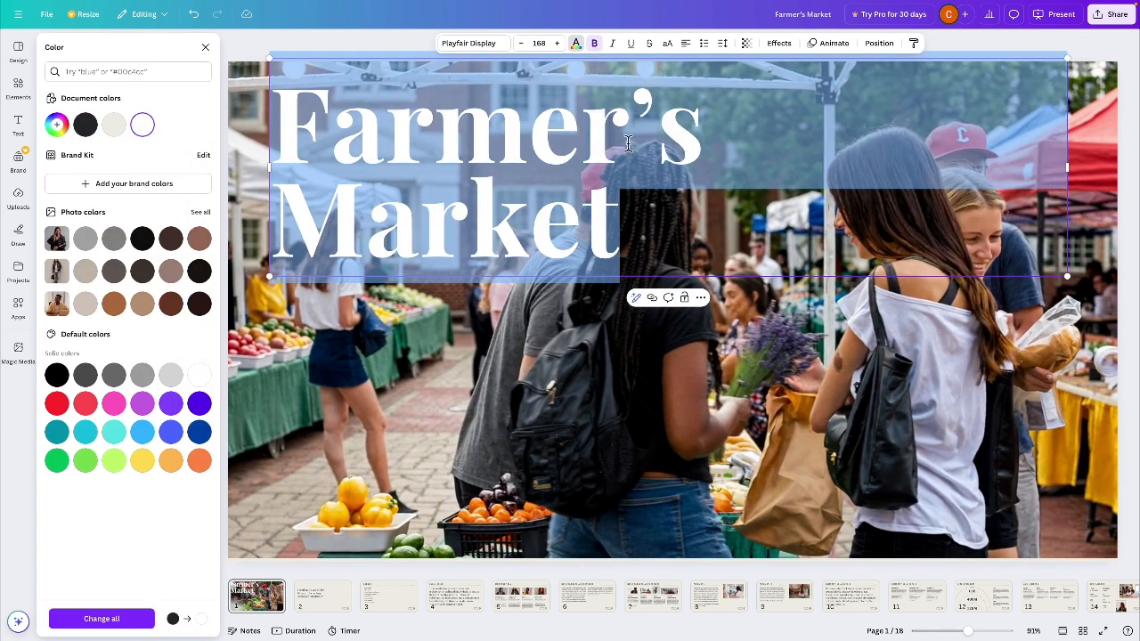
left_click(834, 286)
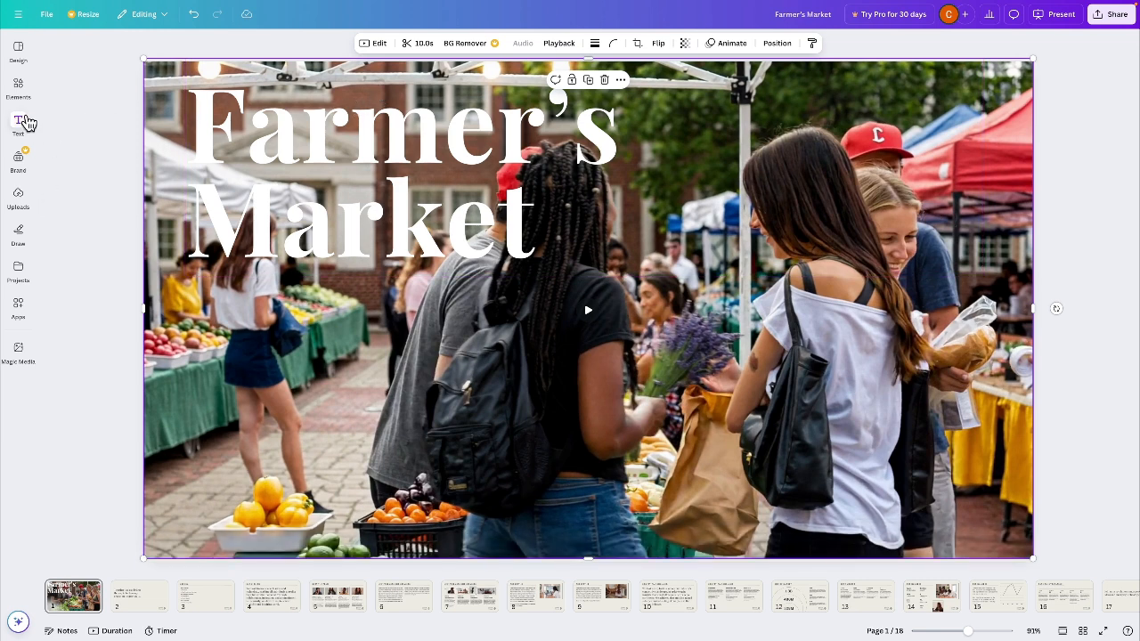
Add a square shape and stretch it into a dark rectangle behind the two-line Farmer's Market title.
left_click(19, 86)
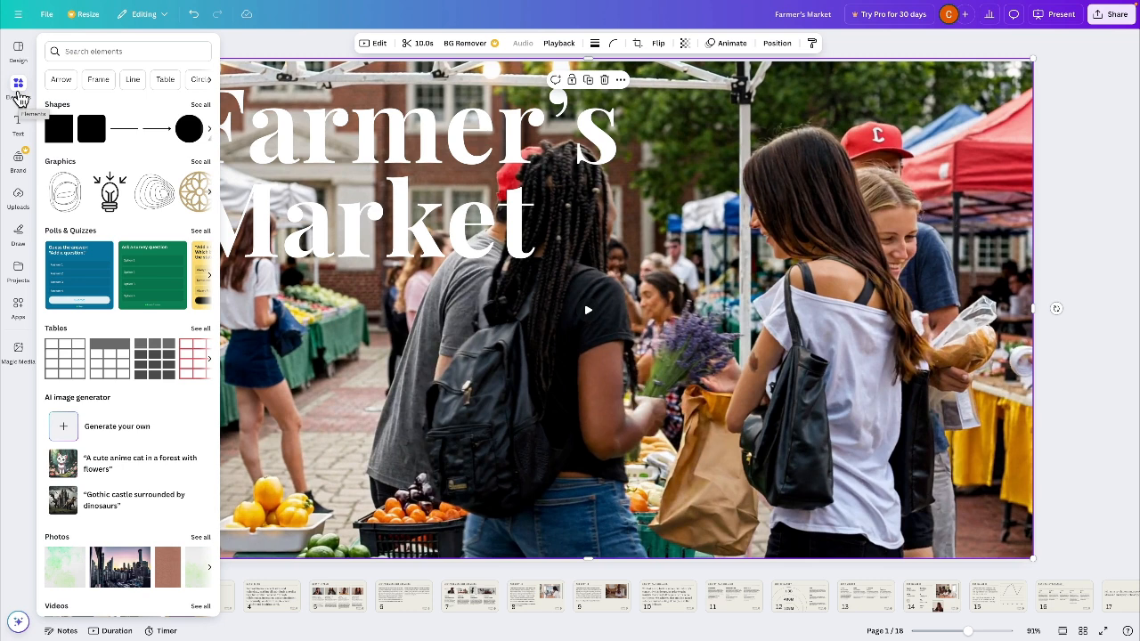
left_click(55, 132)
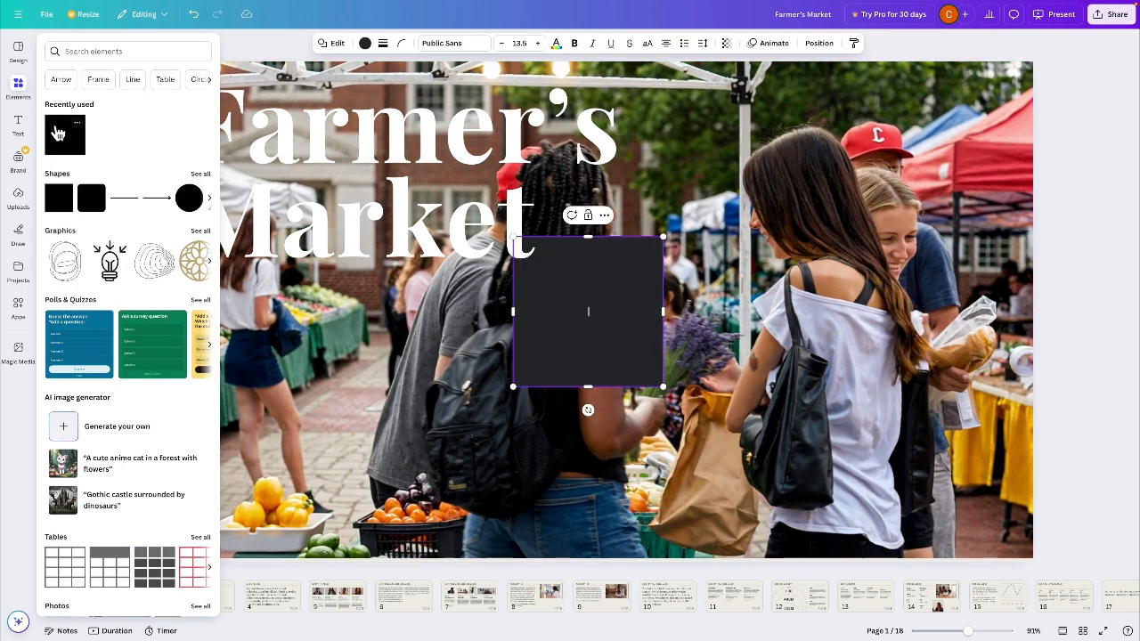
left_click_drag(600, 301, 259, 135)
left_click_drag(316, 233, 621, 286)
left_click_drag(632, 283, 630, 278)
left_click(538, 150)
left_click(544, 156)
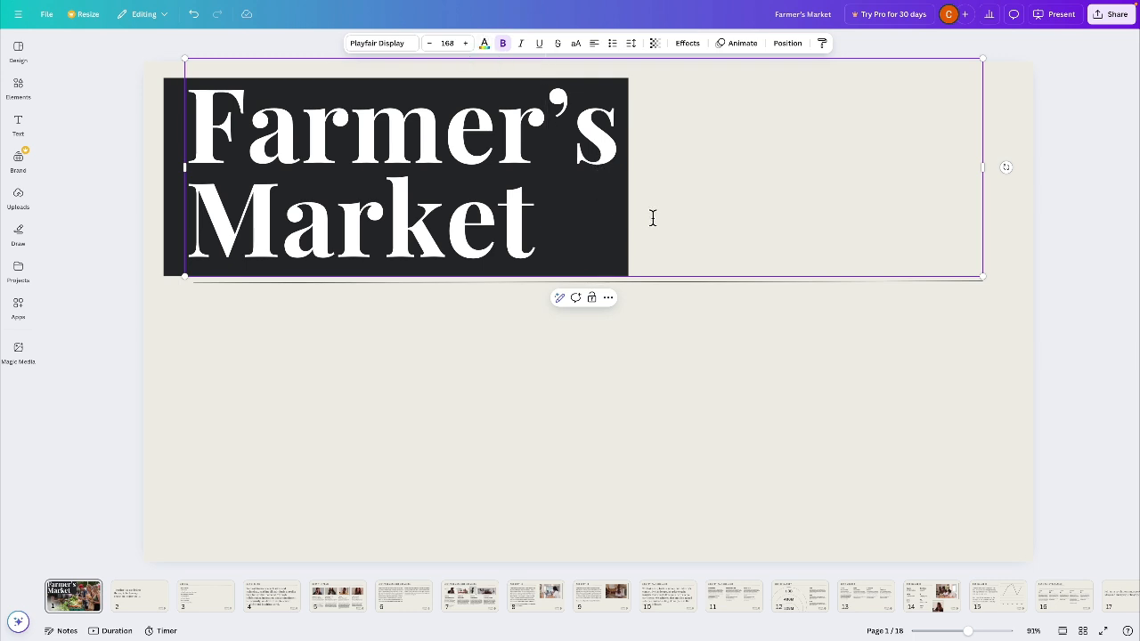
left_click(723, 325)
left_click(601, 245)
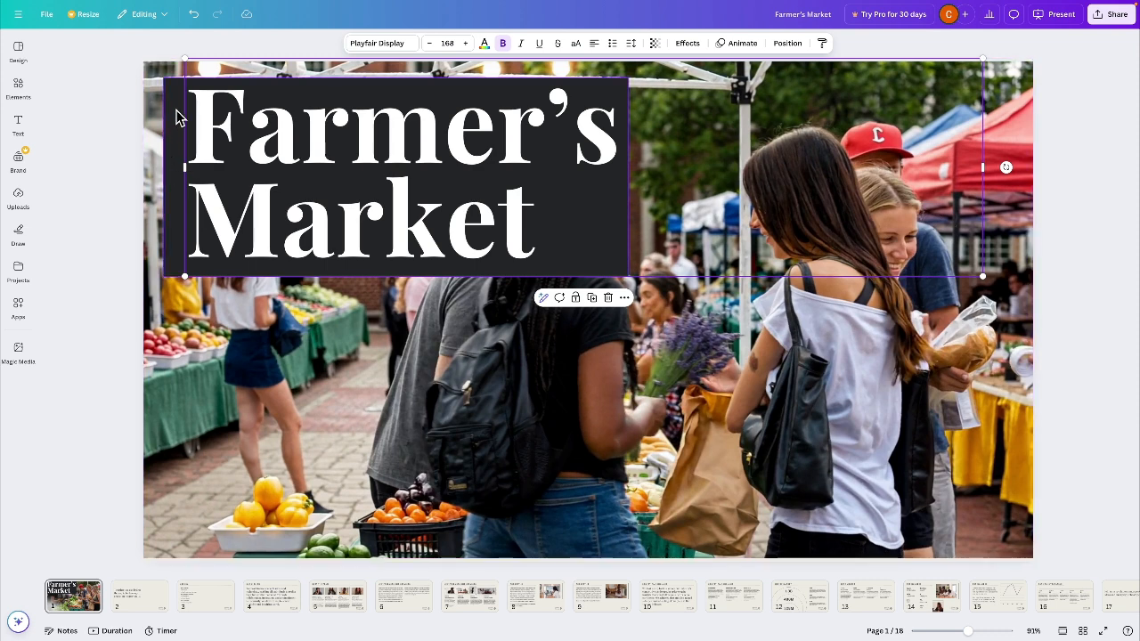
Fill the rectangle behind the title with a vertical gradient fading from blue to grey.
left_click(177, 120)
left_click(364, 44)
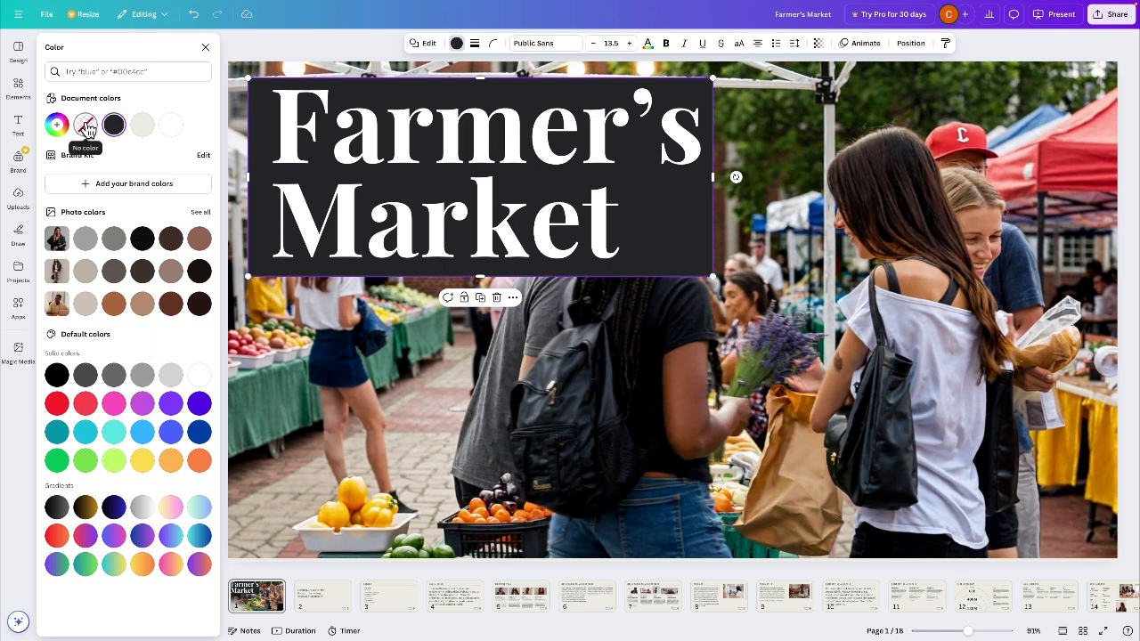
left_click(56, 125)
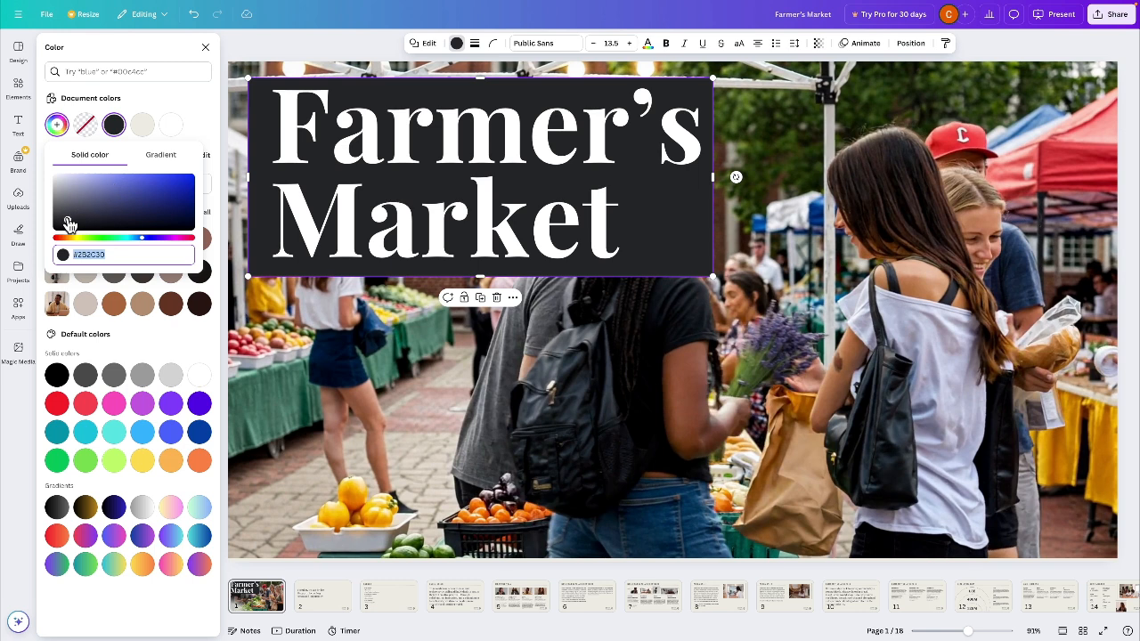
left_click(163, 157)
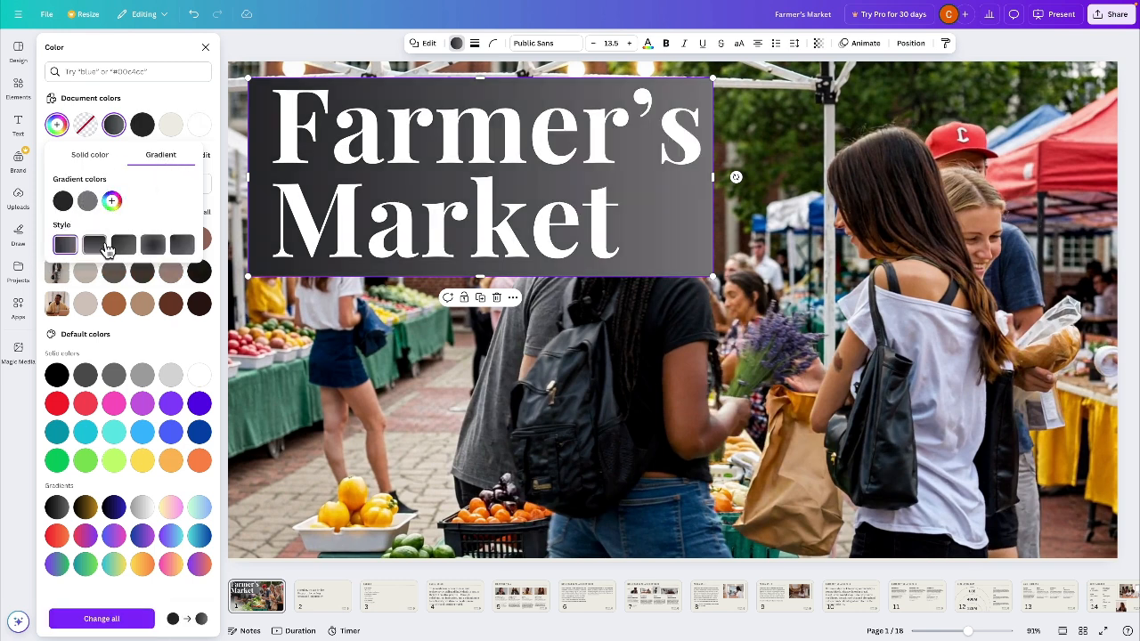
left_click(152, 245)
left_click(180, 250)
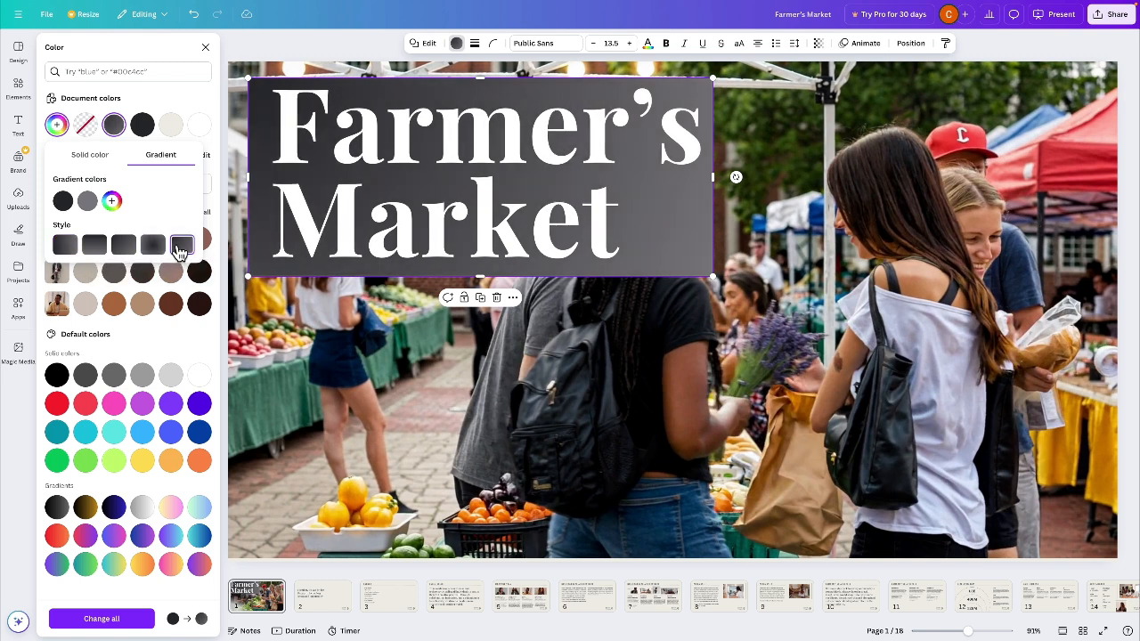
left_click(94, 248)
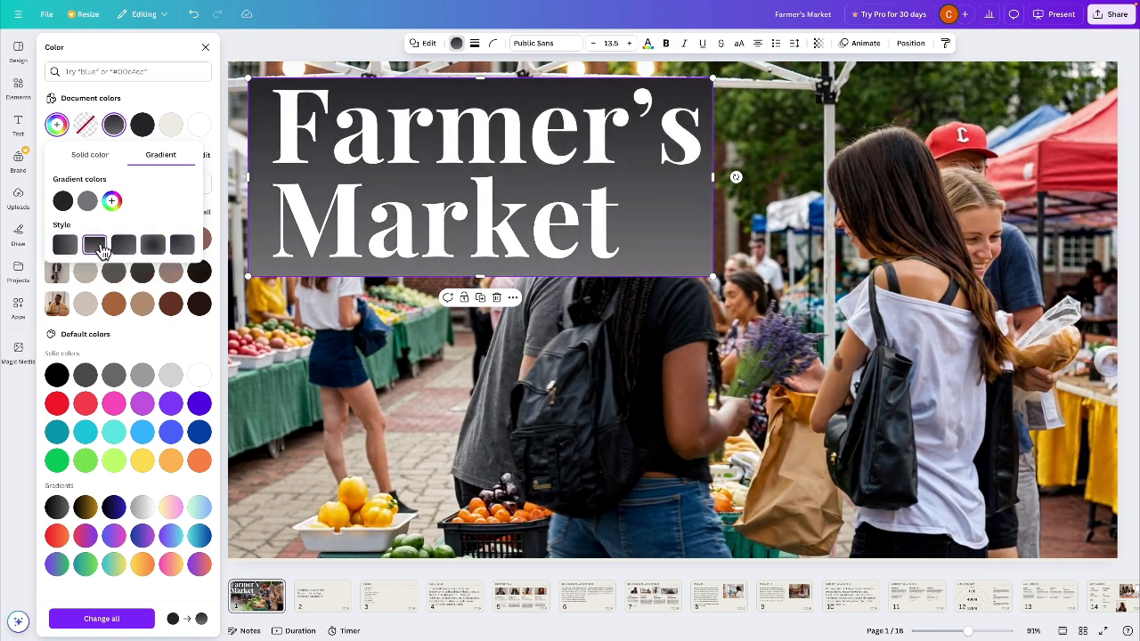
left_click(61, 204)
left_click_drag(104, 245, 163, 235)
left_click(150, 180)
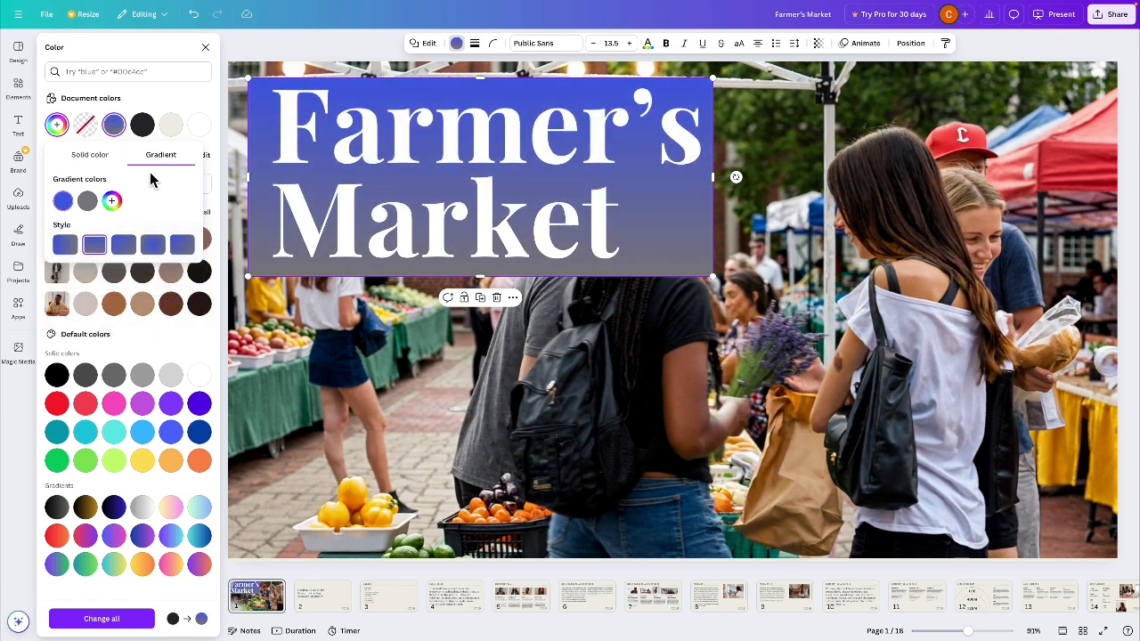
Change the title rectangle's fill to solid bright green #44E64F.
left_click(106, 158)
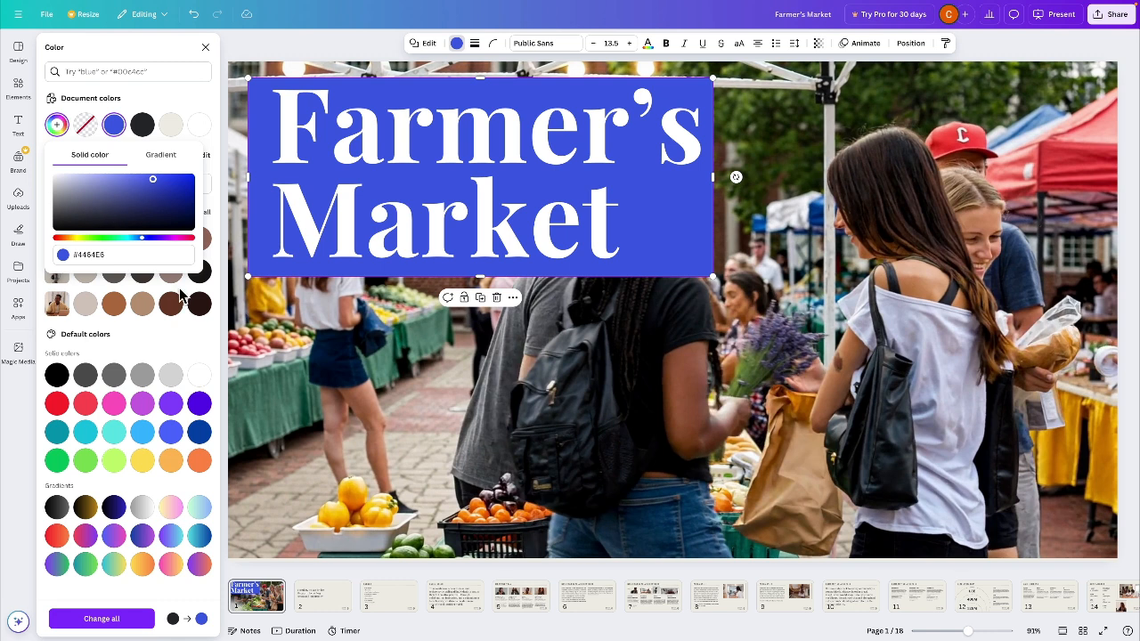
left_click(105, 238)
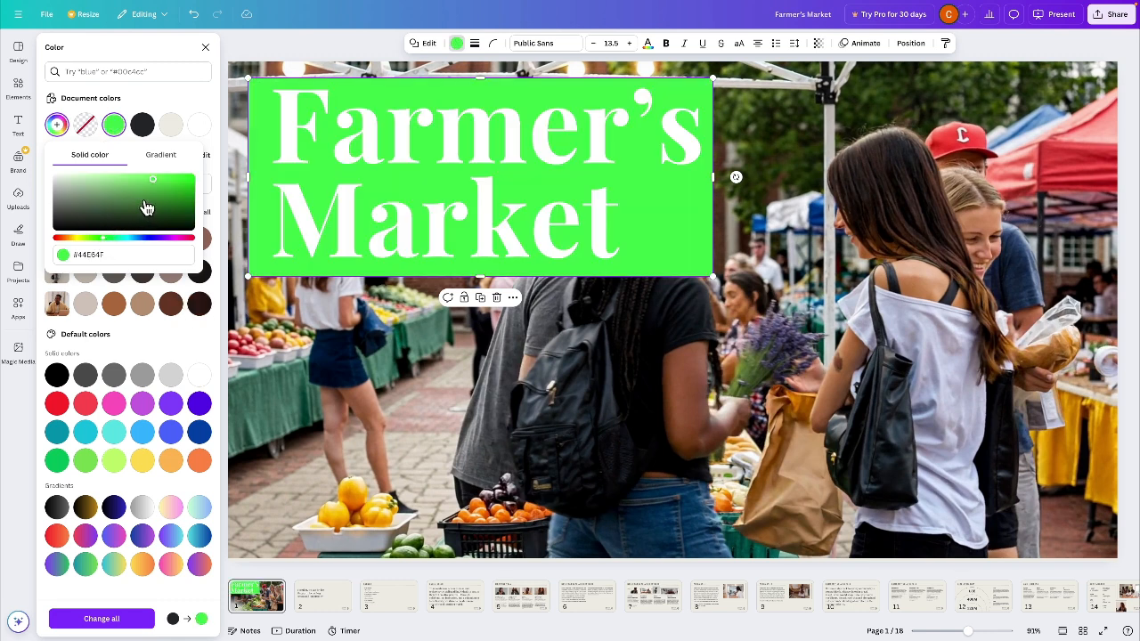
left_click(248, 89)
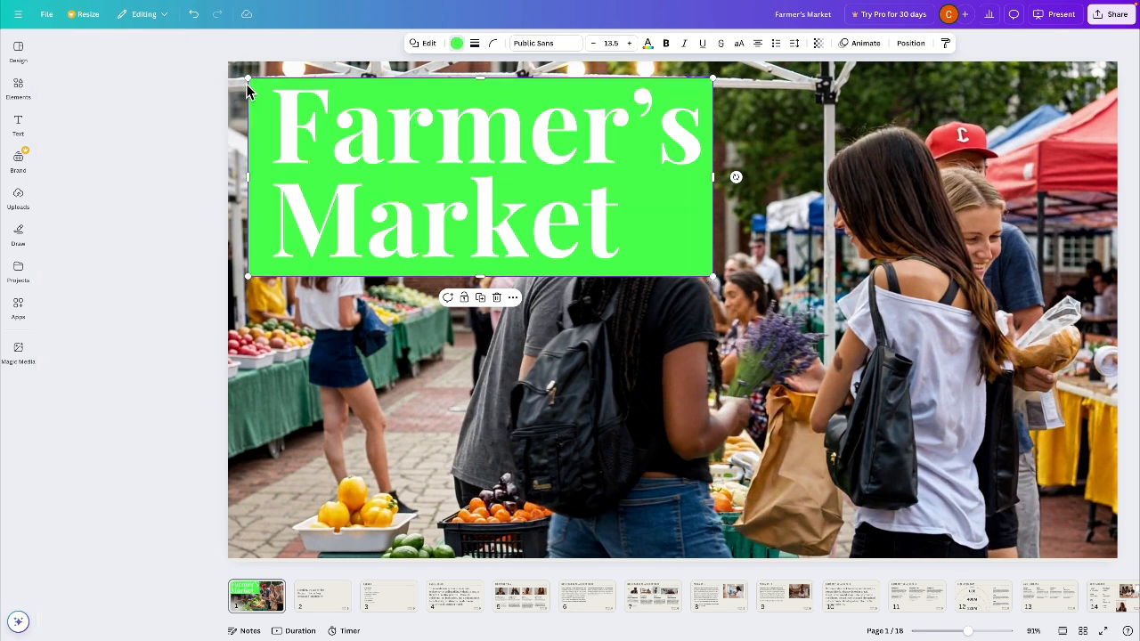
Move the title text and its green rectangle together to the slide's lower-left corner and scale both down.
left_click(184, 110)
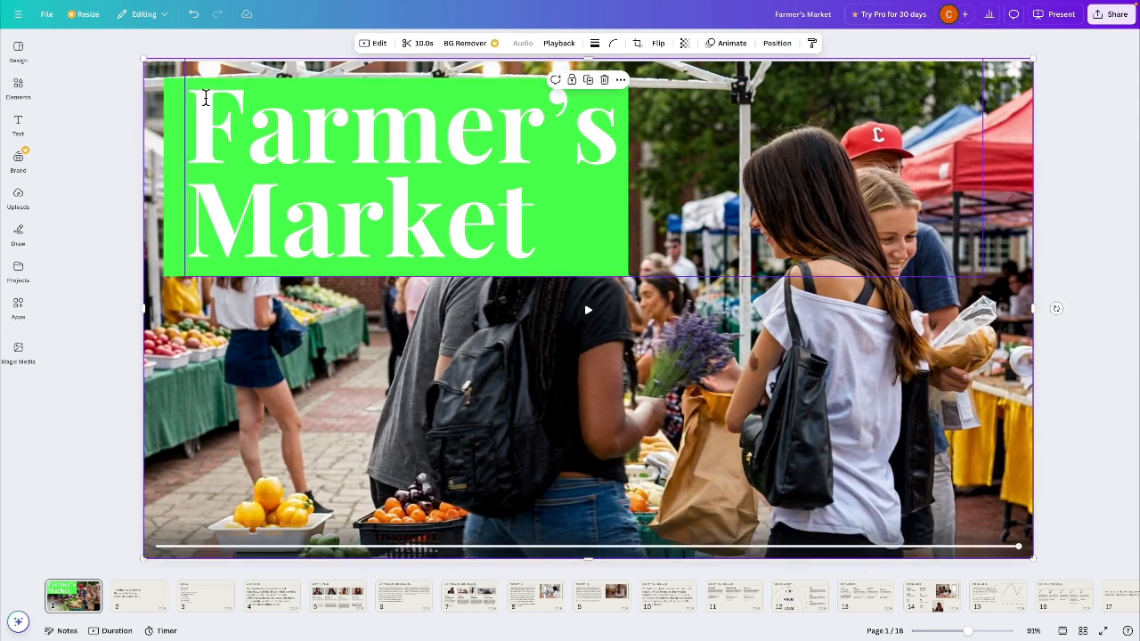
left_click(180, 113)
left_click(180, 113, "shift")
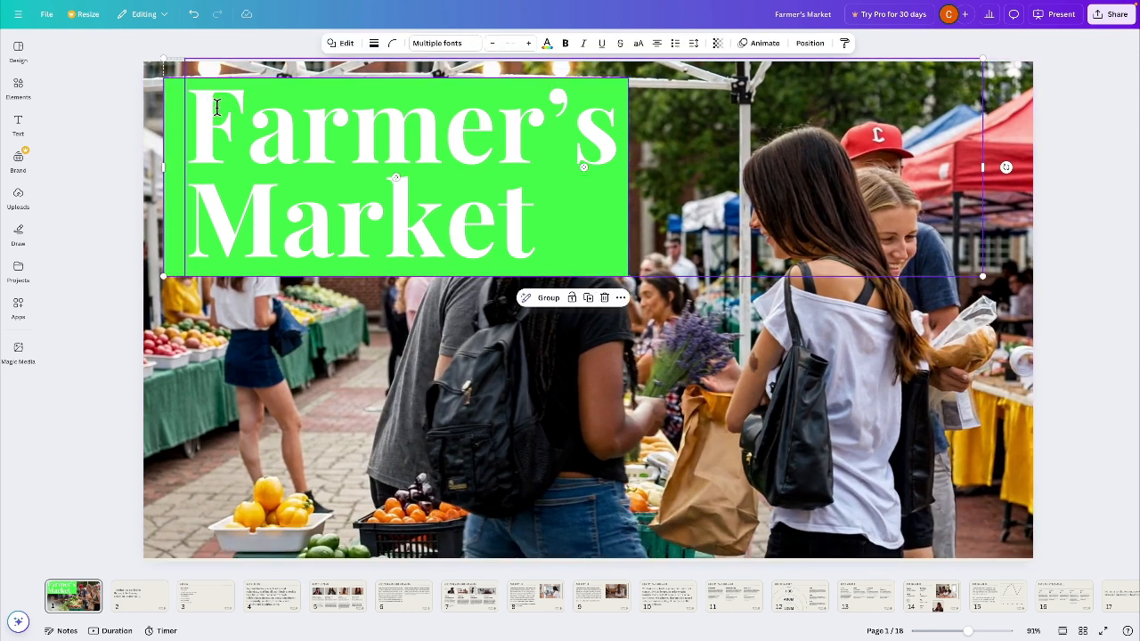
left_click_drag(225, 101, 212, 385)
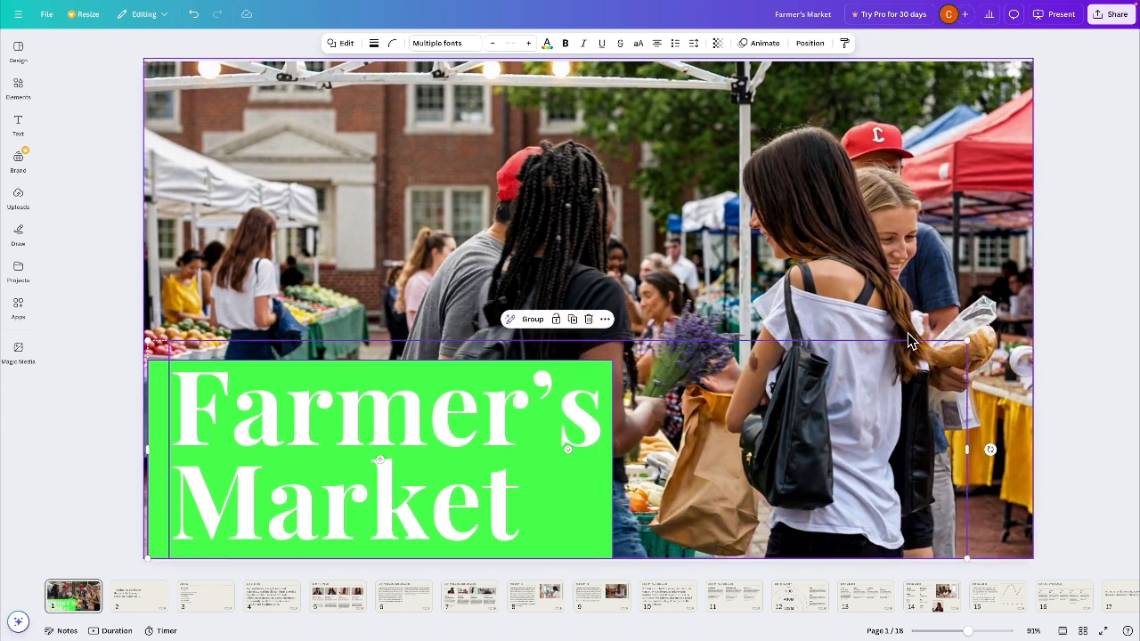
left_click_drag(977, 350, 699, 447)
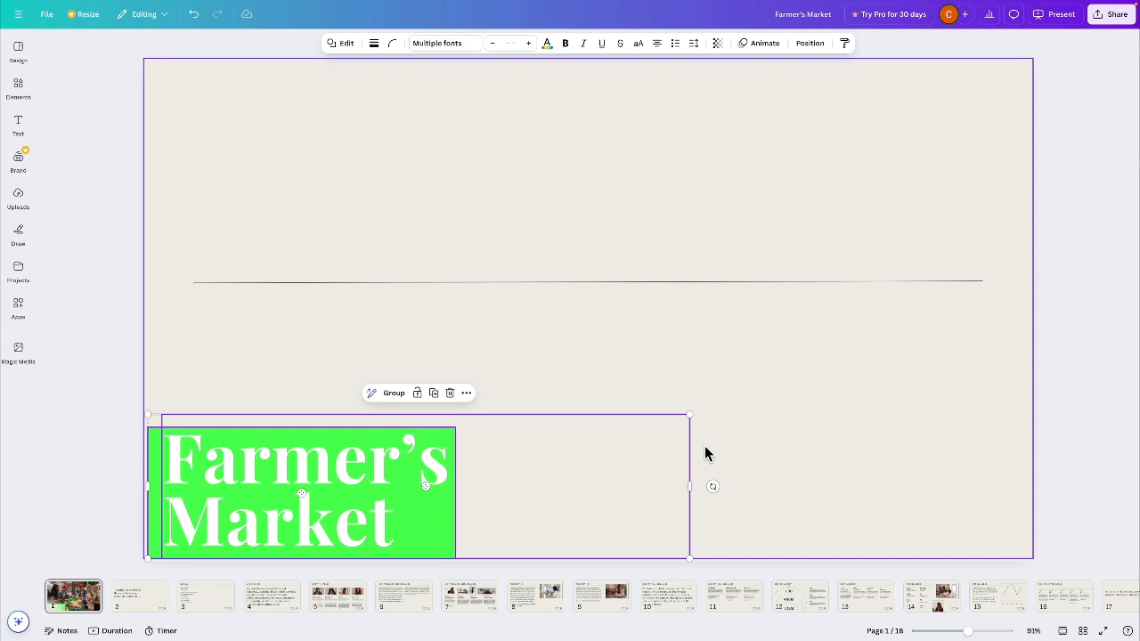
Start the presentation with Autoplay to preview the restyled title slide.
left_click(1043, 19)
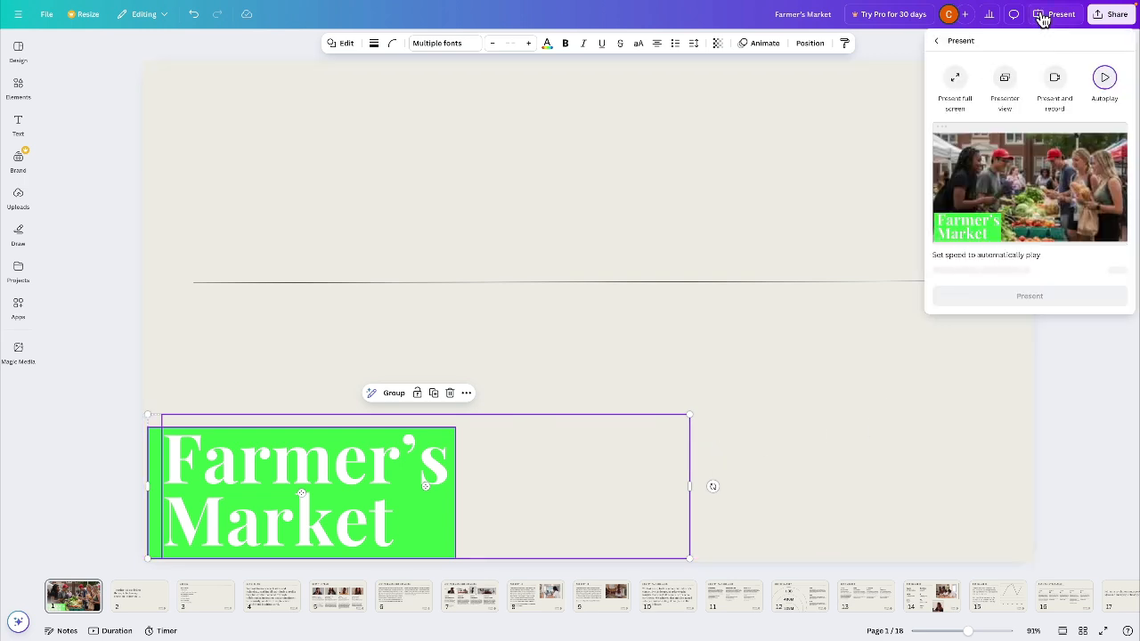
left_click(1023, 292)
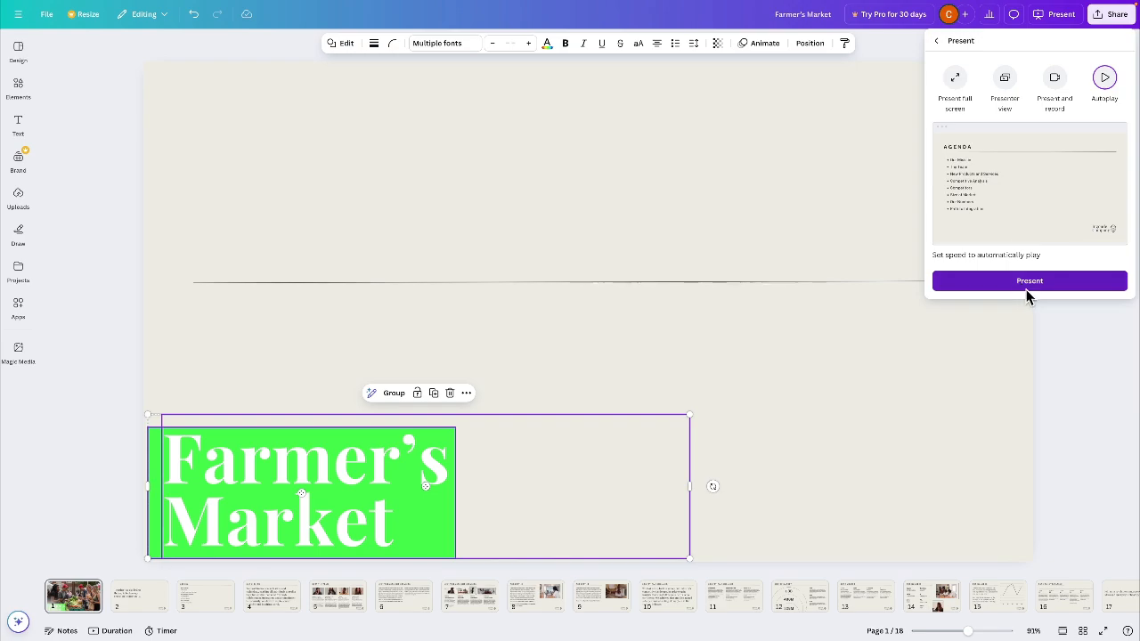